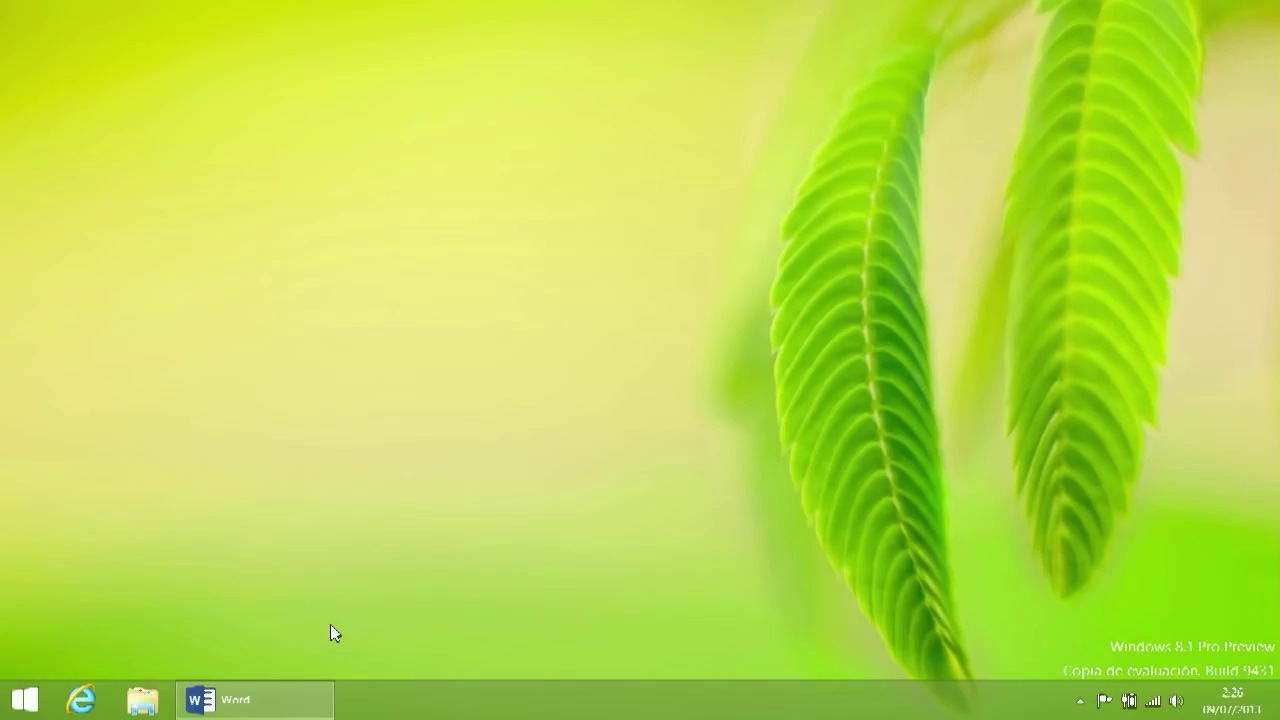
Step: Switch to Word and look through the document templates on the start screen
mouse_move(277, 700)
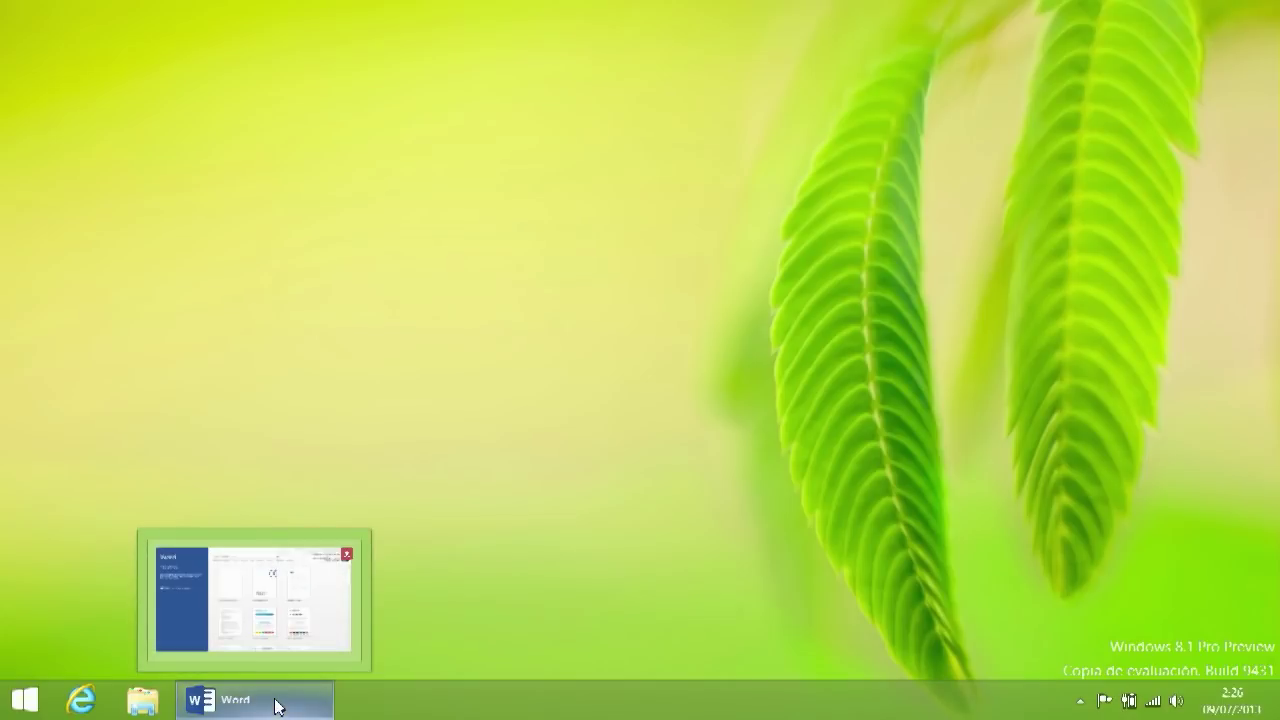
left_click(277, 704)
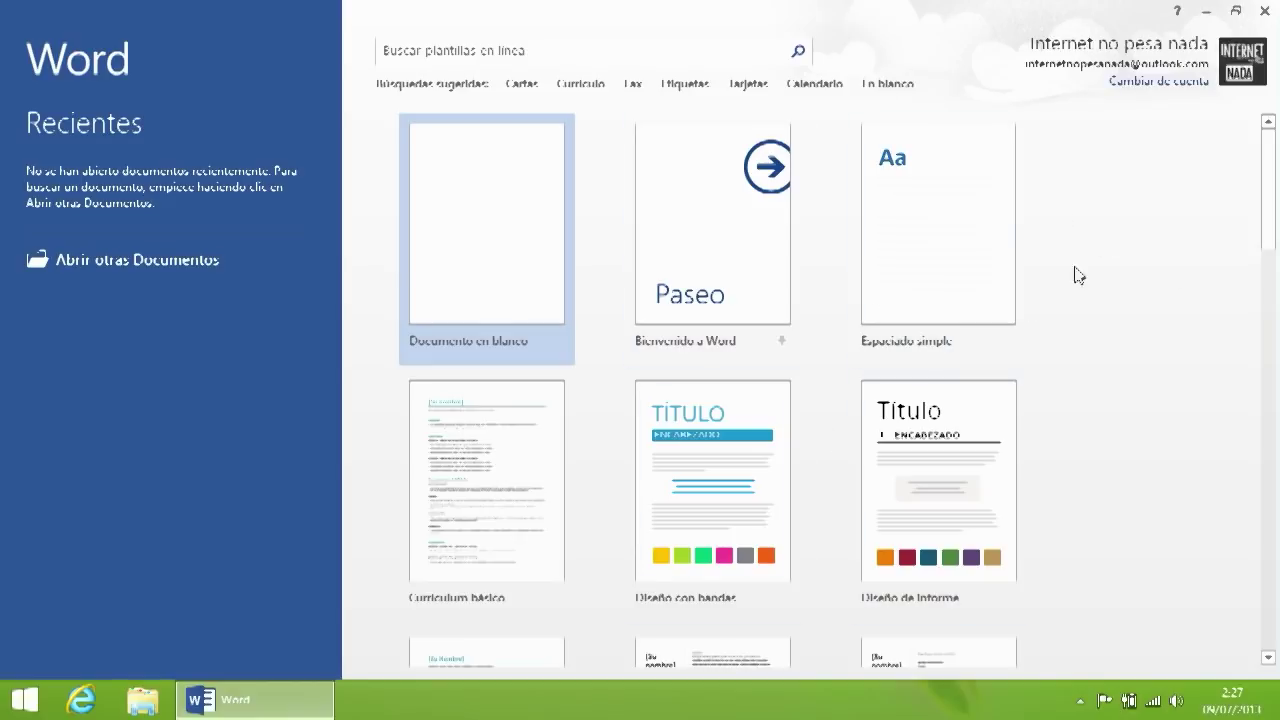
scroll(1137, 262, "down", 2)
scroll(1137, 262, "down", 10)
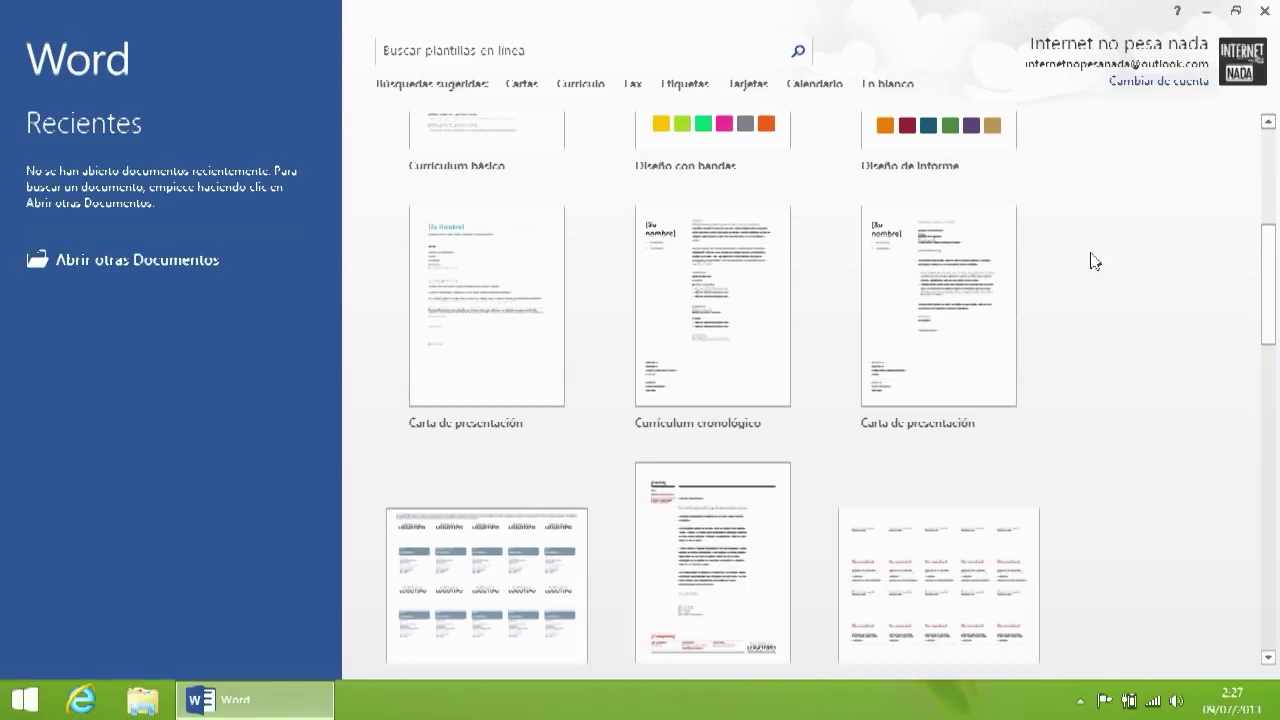
scroll(1110, 330, "down", 3)
scroll(1085, 357, "up", 9)
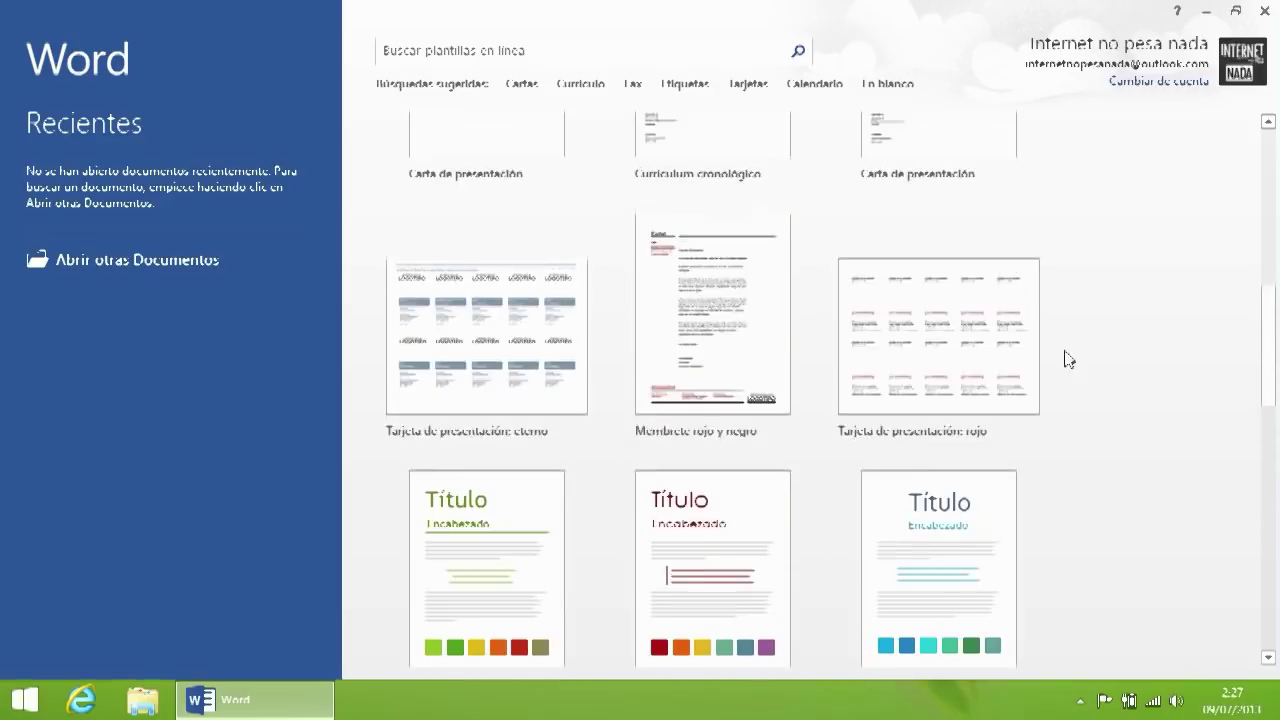
scroll(891, 343, "up", 8)
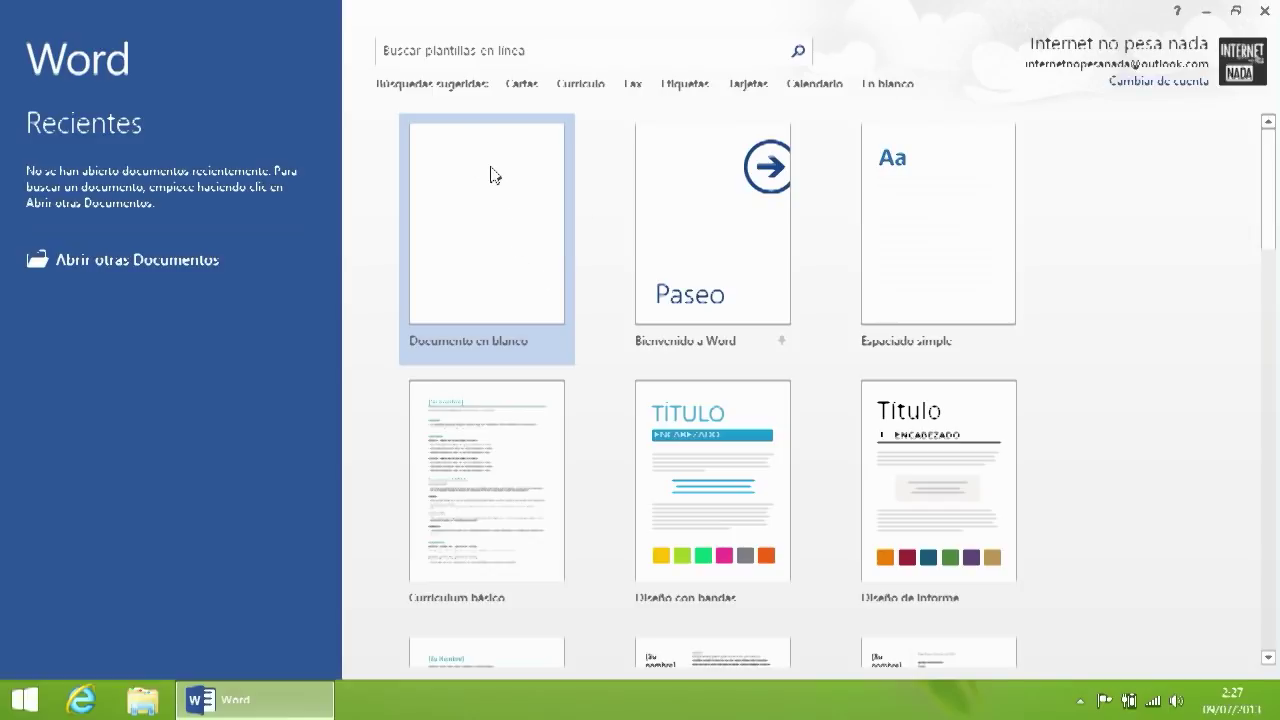
Step: Create a blank document and enter the text "Internet no pesa nada"
left_click(490, 172)
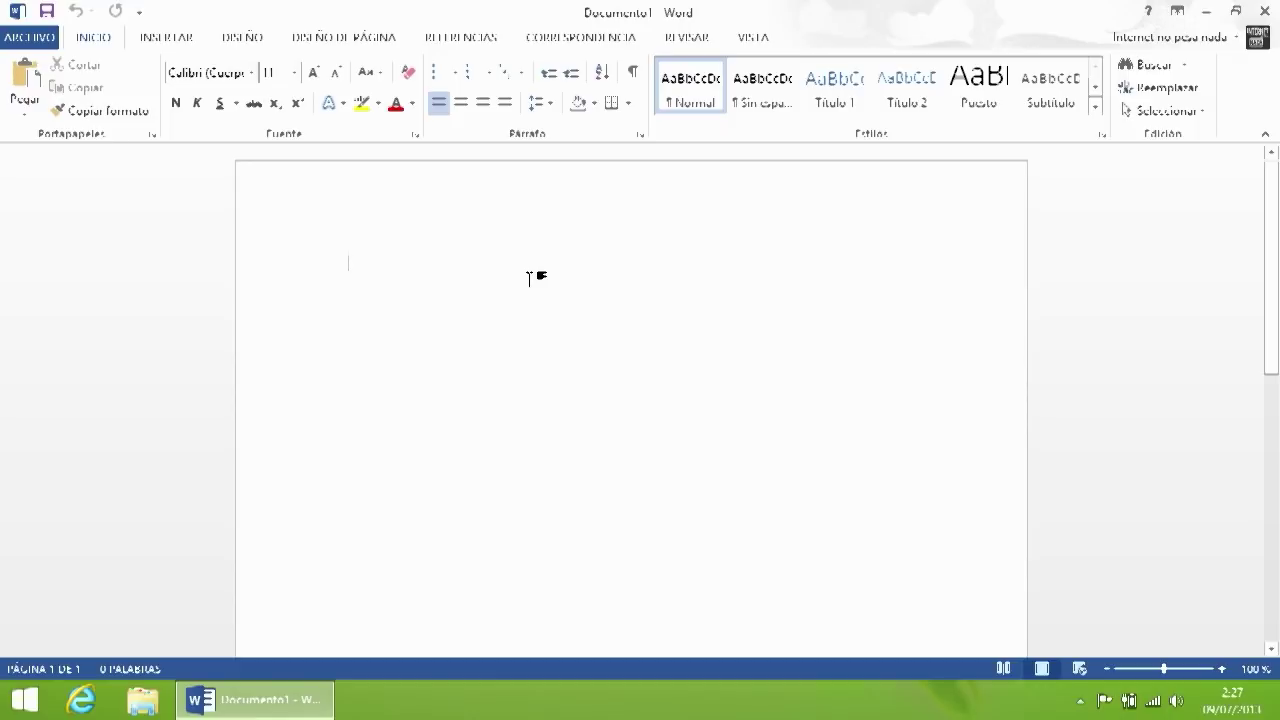
type("Internet n")
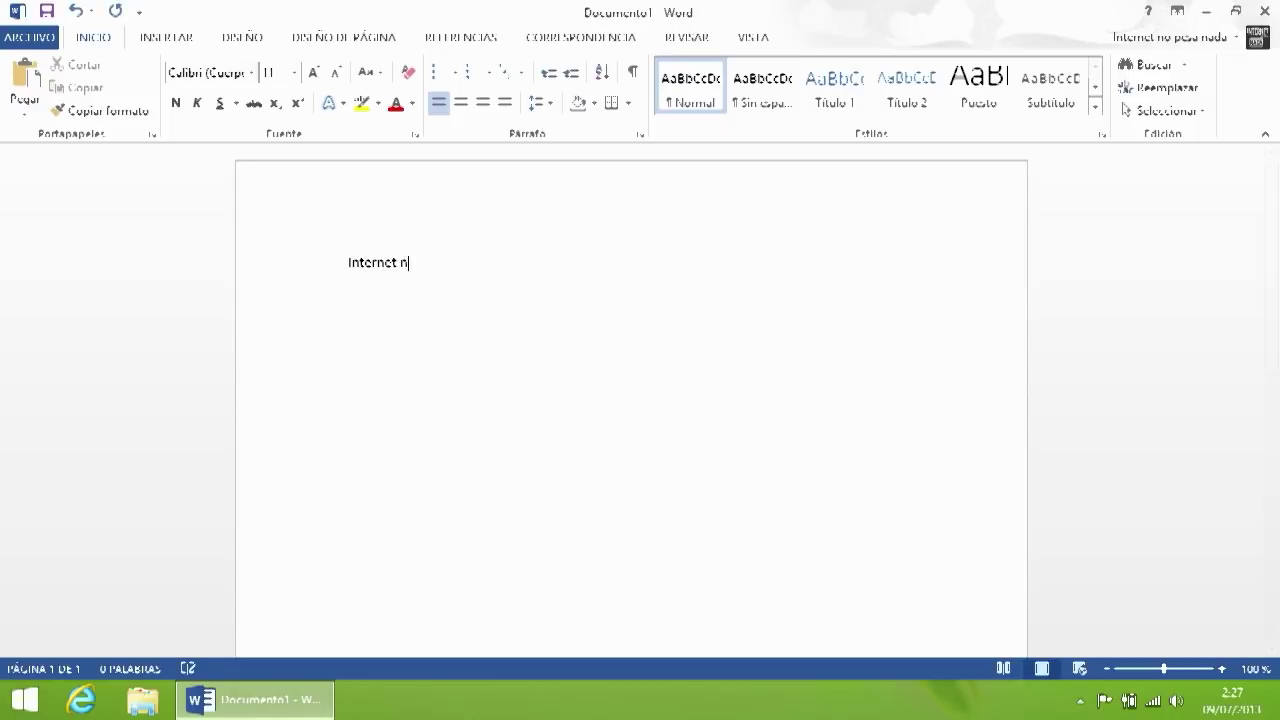
type("o pesa nada")
Step: Enlarge the whole line "Internet no pesa nada" to font size 24
left_click_drag(574, 250, 138, 292)
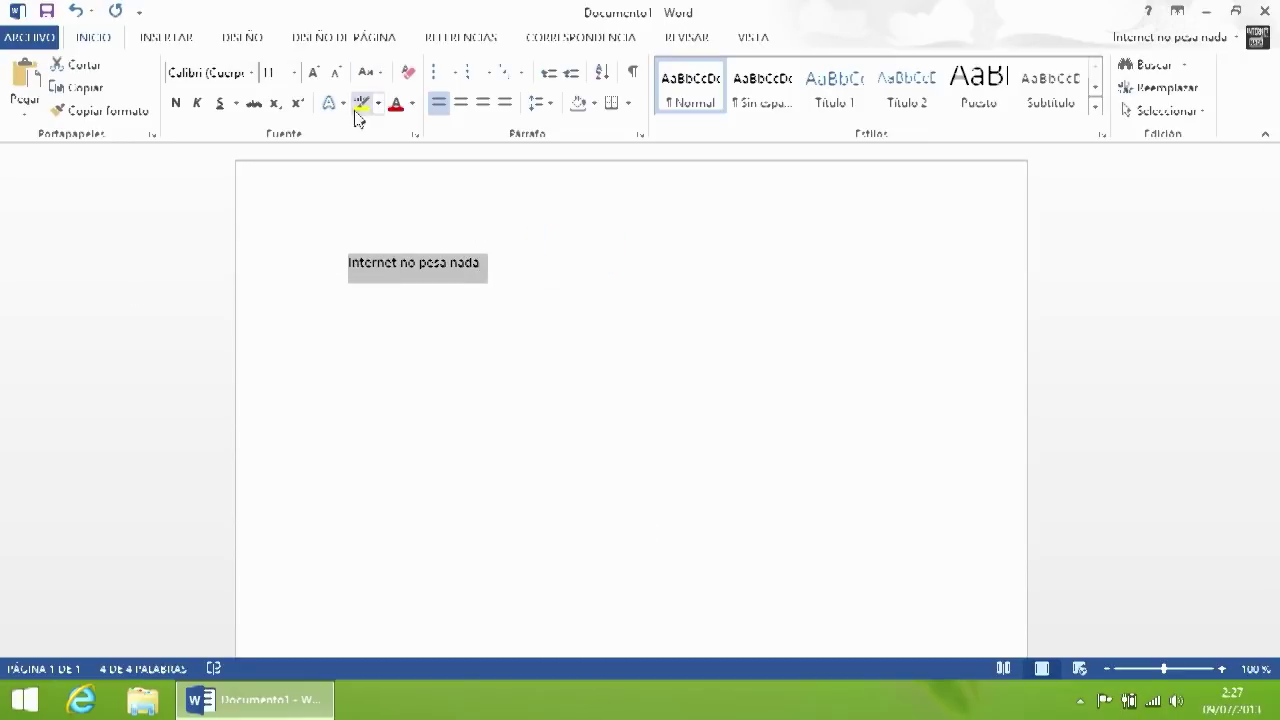
left_click(315, 76)
left_click(315, 76)
left_click(315, 76)
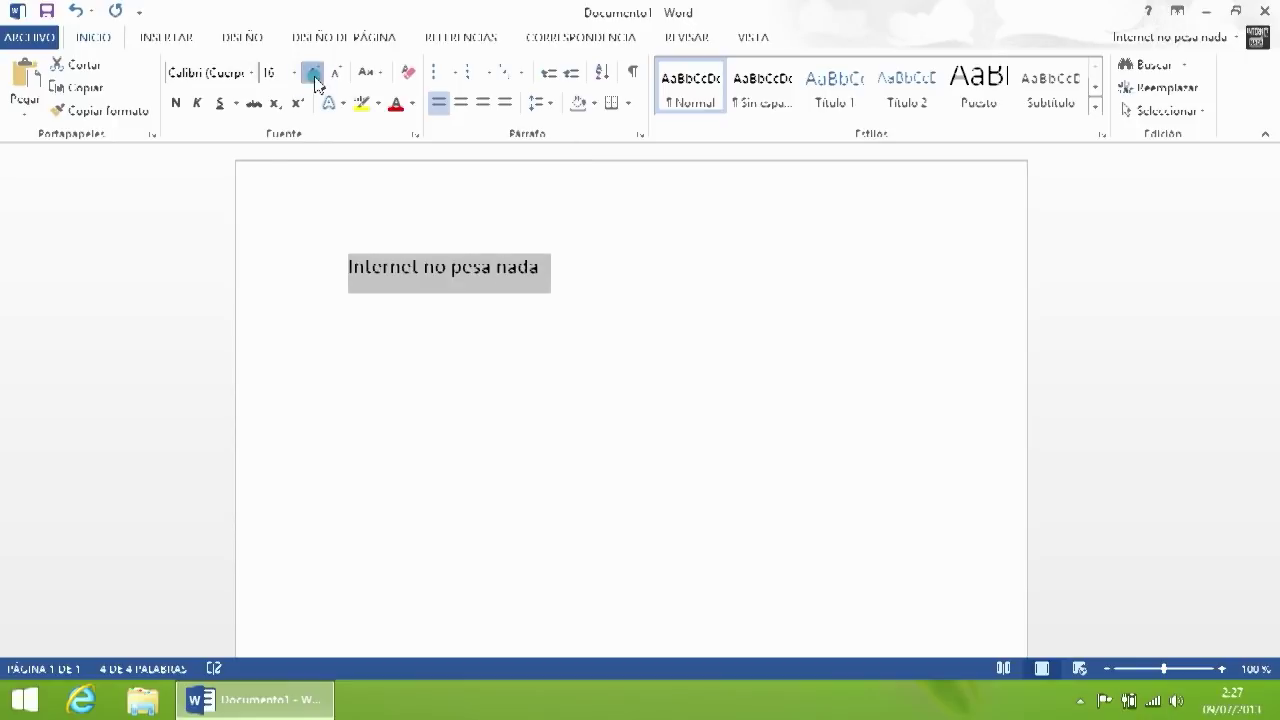
left_click(315, 76)
left_click(315, 76)
left_click(315, 76)
left_click(315, 76)
left_click(315, 76)
left_click(334, 76)
left_click(334, 76)
left_click(314, 76)
left_click(294, 73)
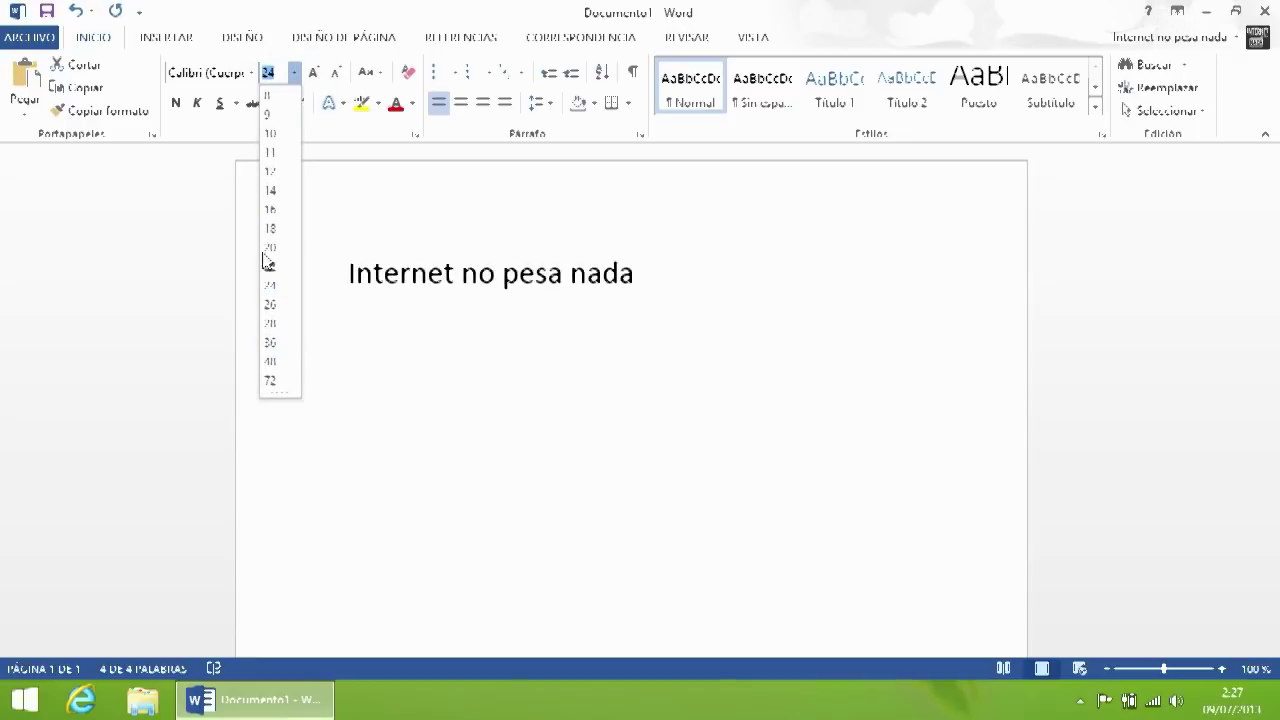
left_click(262, 60)
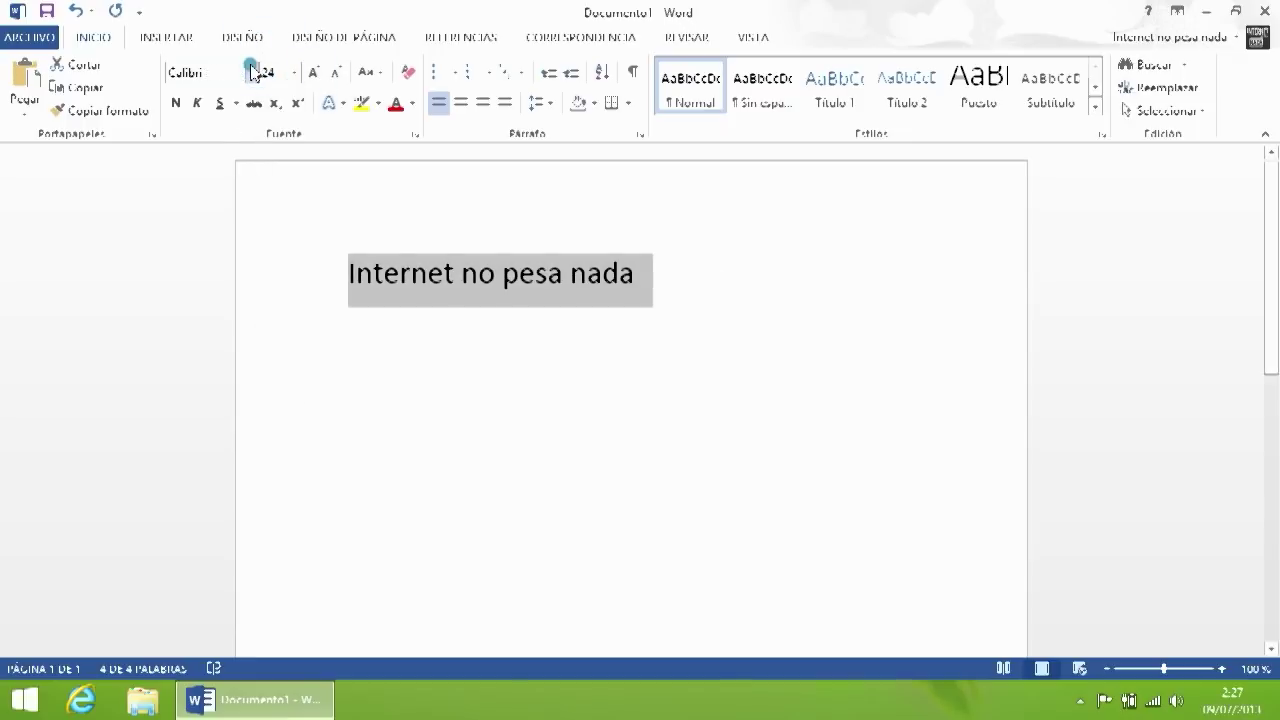
left_click(250, 72)
left_click(260, 45)
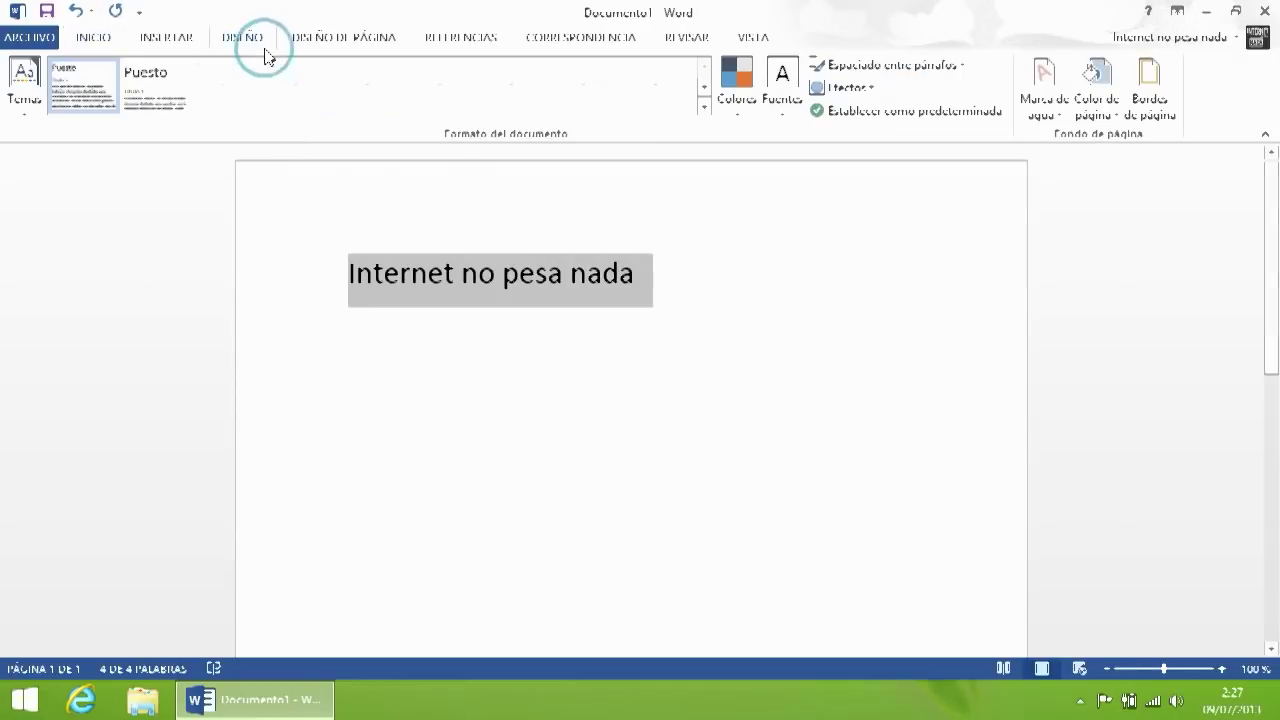
left_click(118, 40)
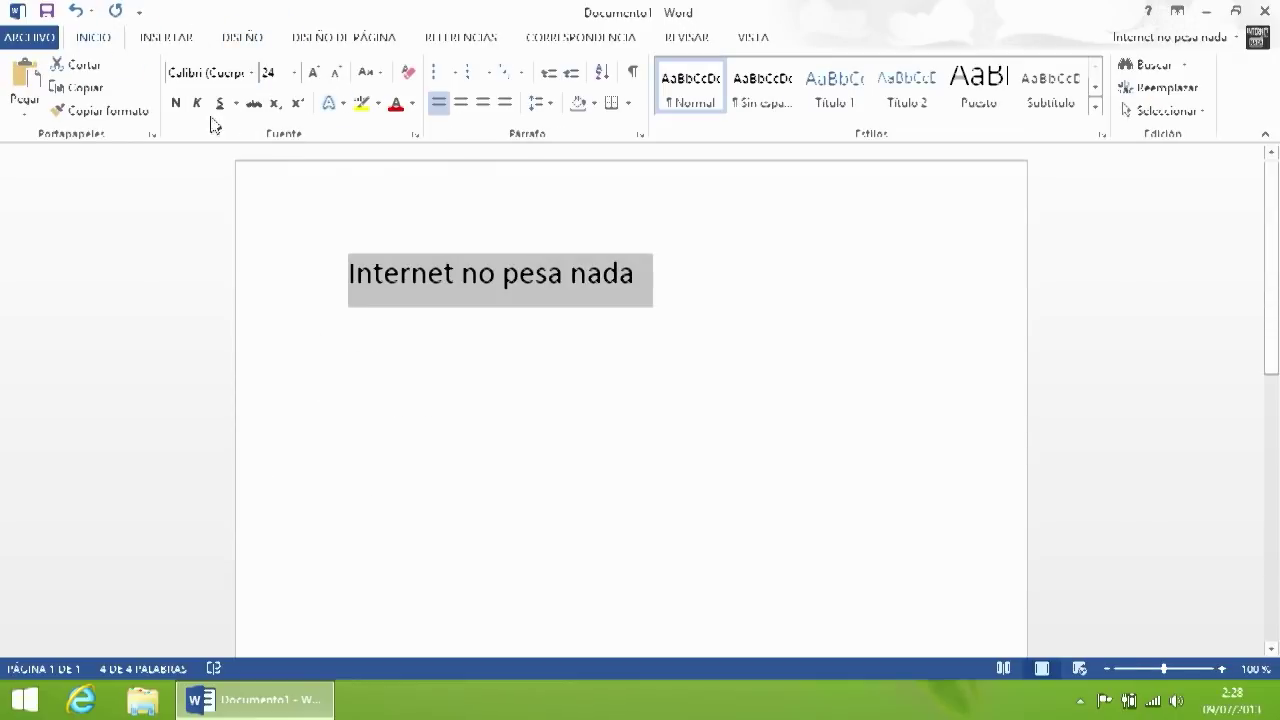
Step: Try bold, italic and underline on the whole line and look at the available text effects
left_click(175, 104)
left_click(175, 104)
left_click(197, 104)
left_click(197, 104)
left_click(215, 104)
left_click(215, 104)
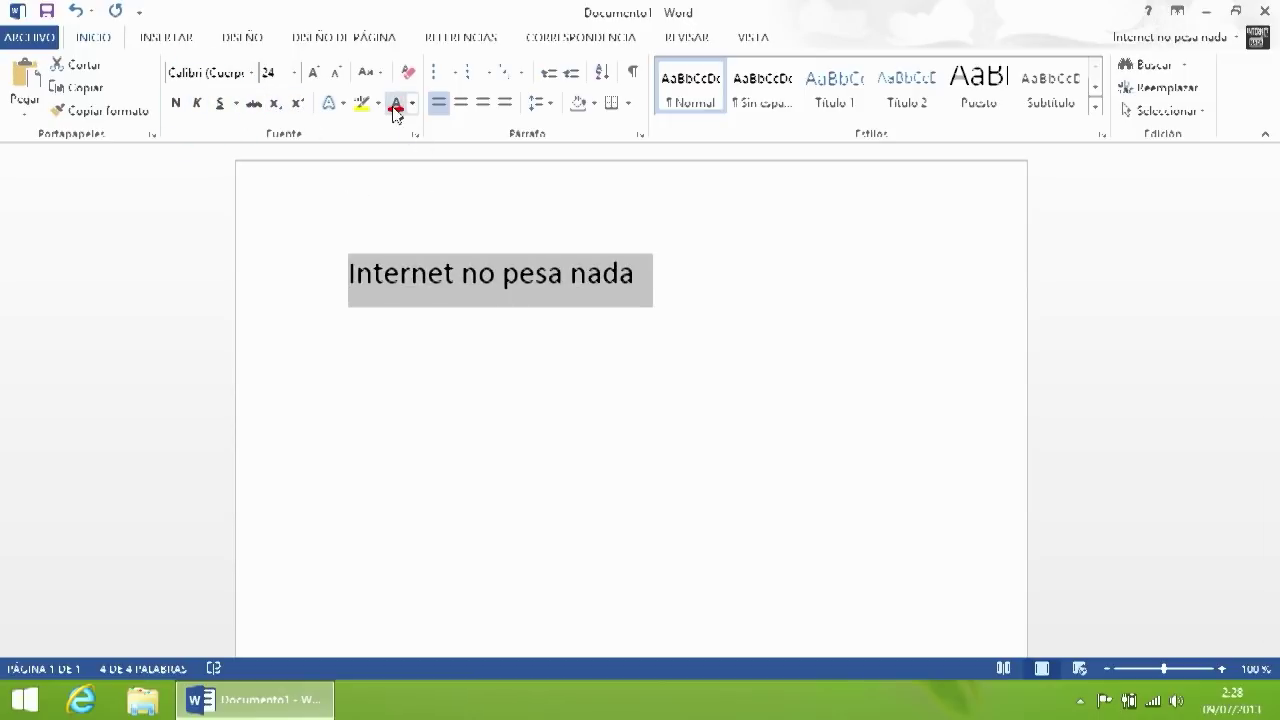
left_click(336, 103)
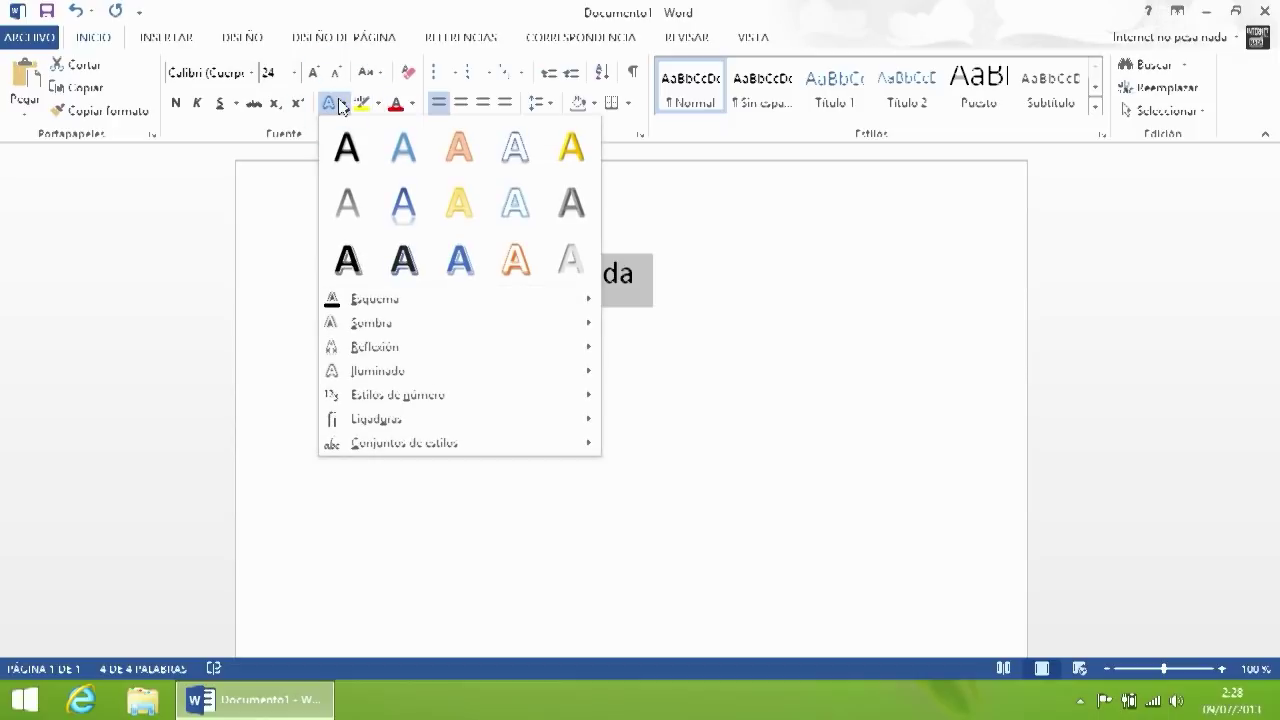
left_click(490, 10)
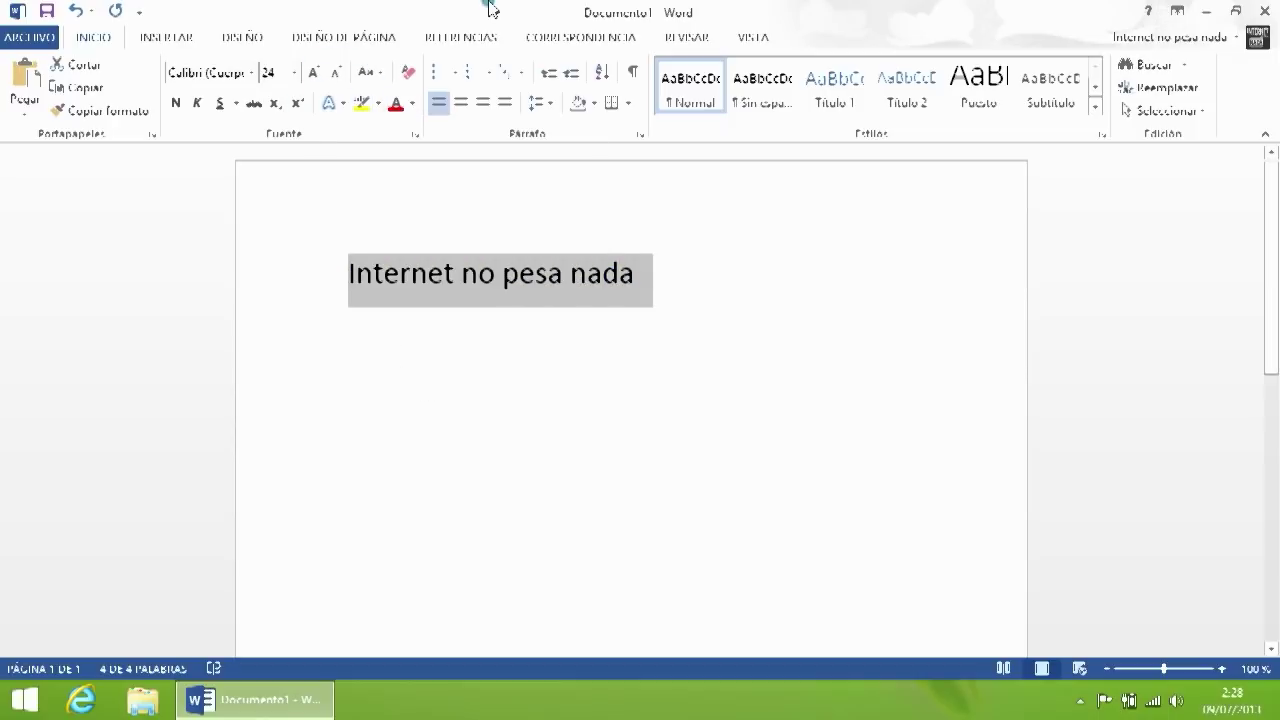
Step: Change the font colour of the word "nada" to standard green
double_click(595, 286)
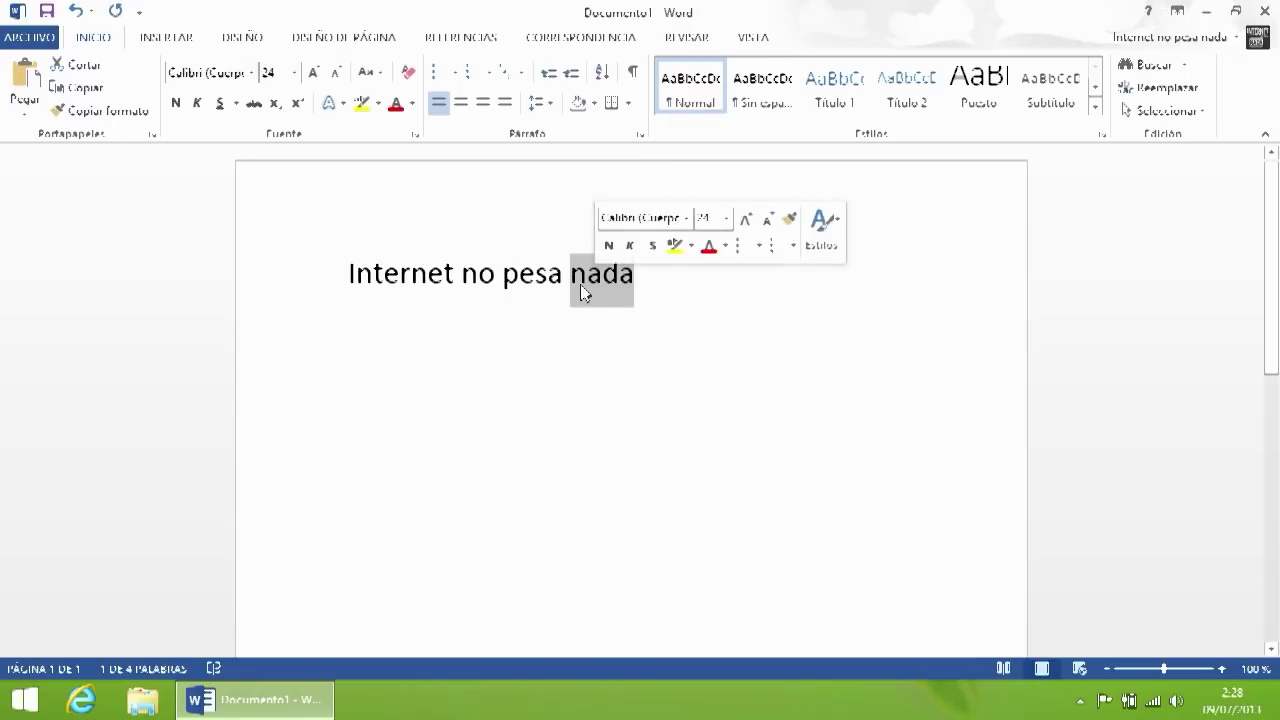
left_click(412, 103)
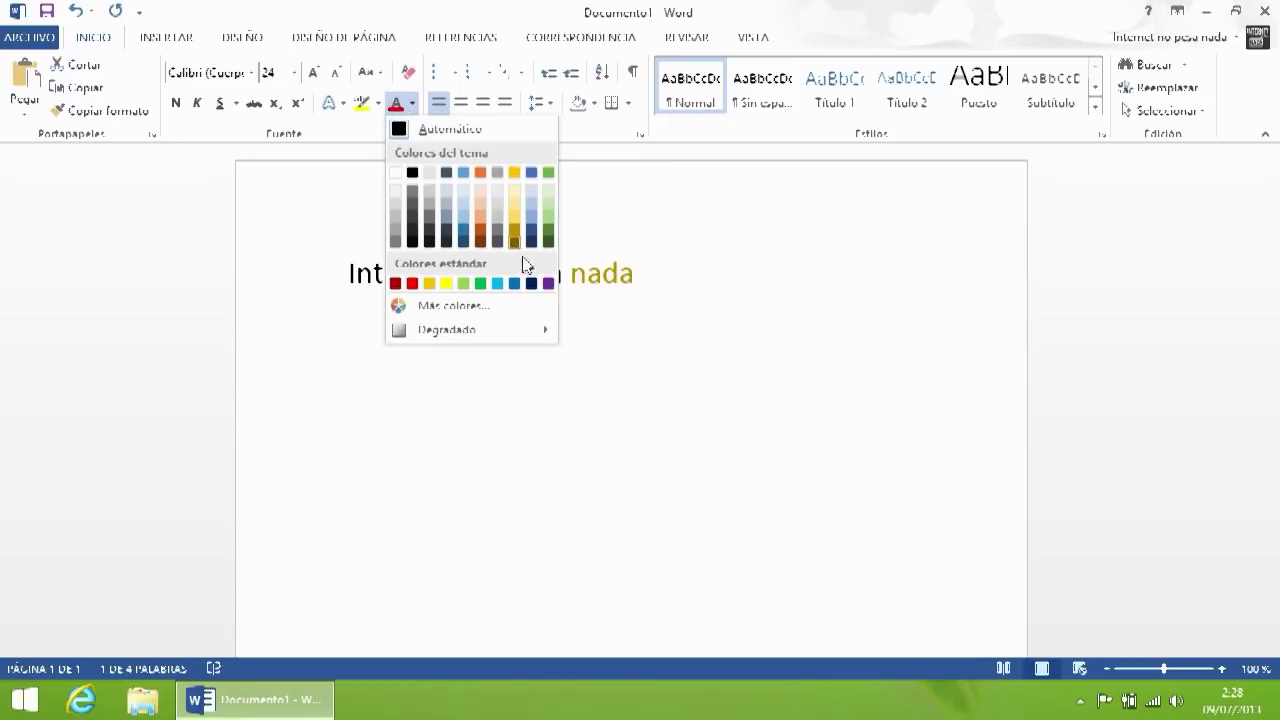
left_click(480, 284)
Step: Make the word "pesa" bold and highlight the word "no" in yellow
left_click(517, 279)
double_click(517, 279)
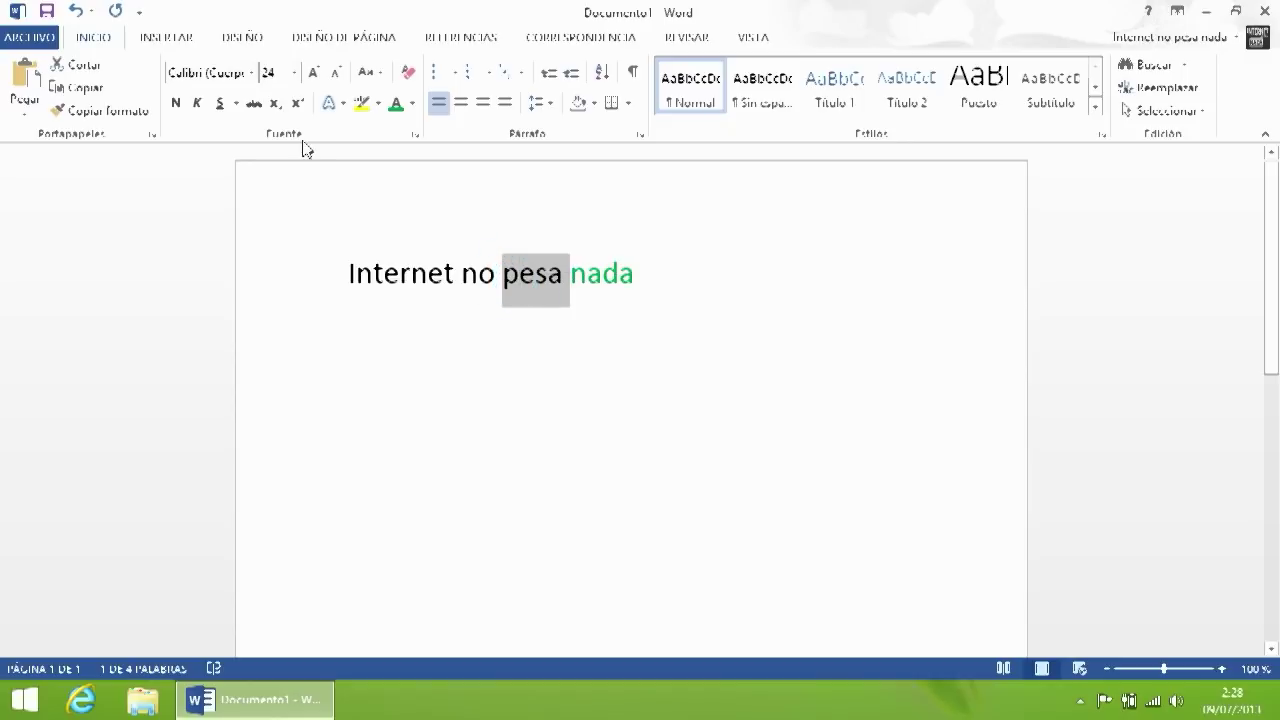
left_click(176, 103)
double_click(474, 268)
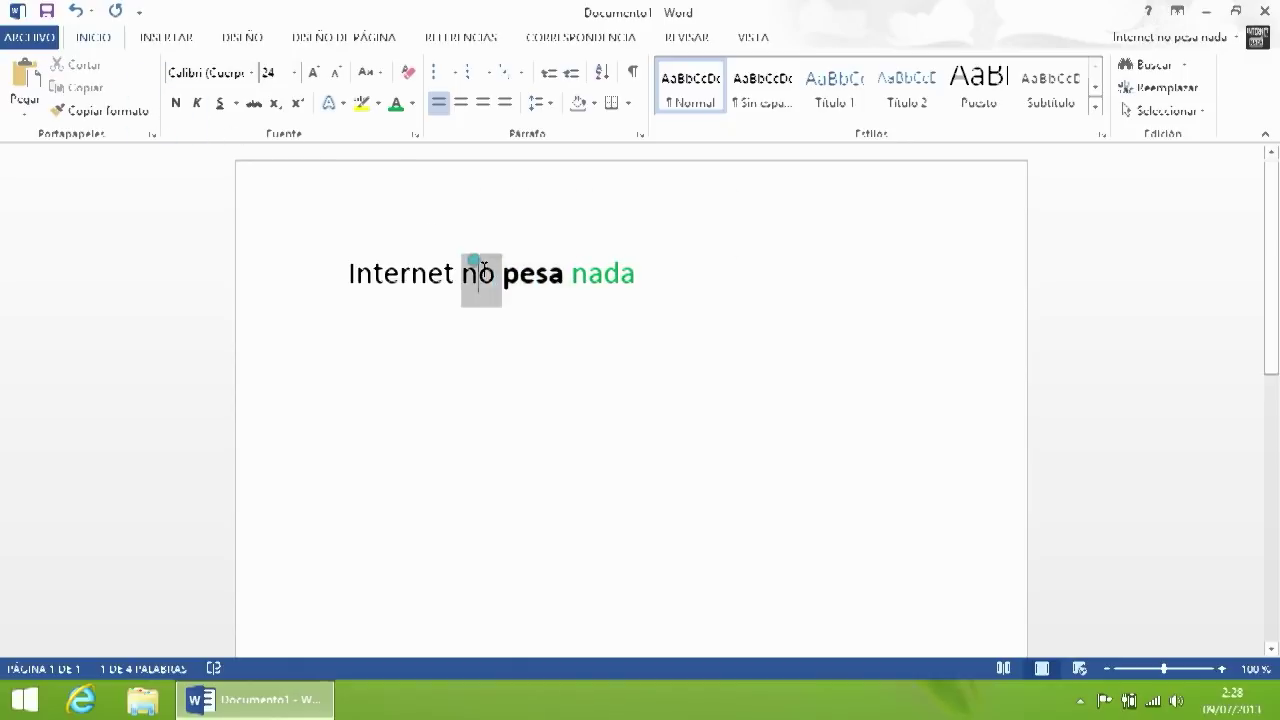
left_click(366, 106)
Step: Apply the dark text effect with a blue shadow to the word "Internet"
double_click(400, 272)
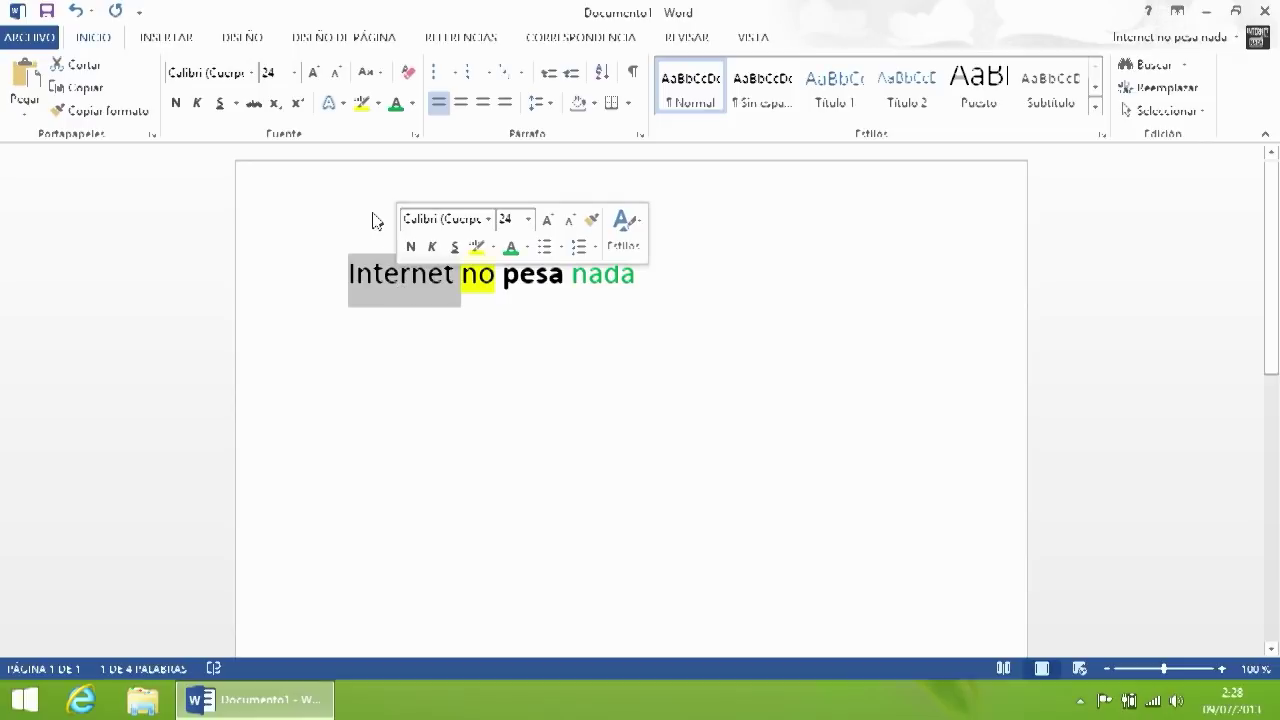
left_click(343, 104)
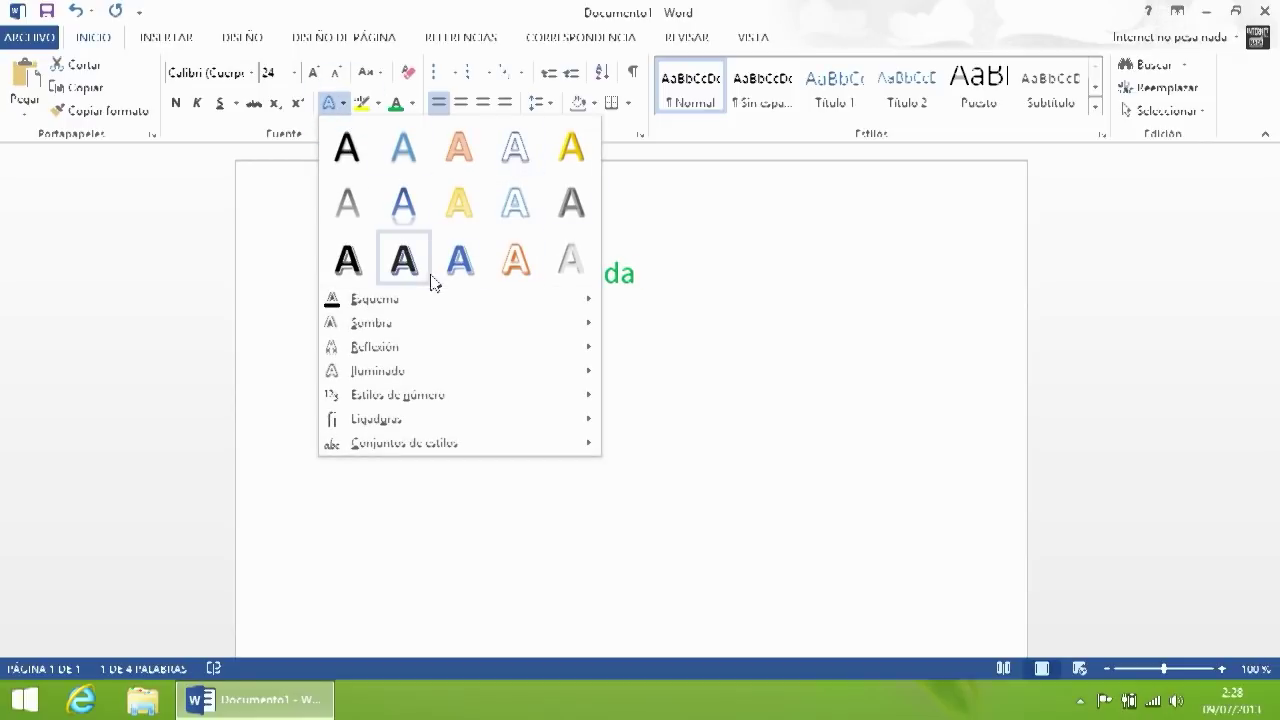
left_click(401, 260)
left_click(711, 285)
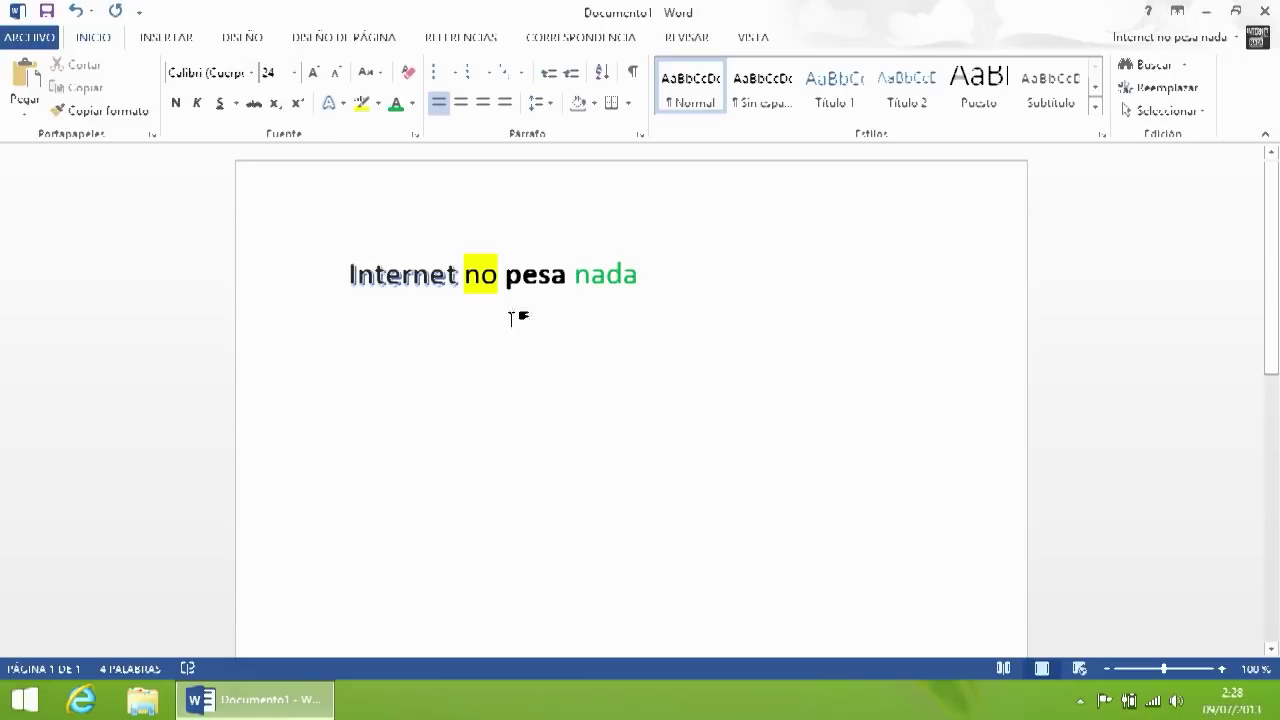
Step: Try centred and right alignment on the line and set its alignment to justified
left_click(466, 106)
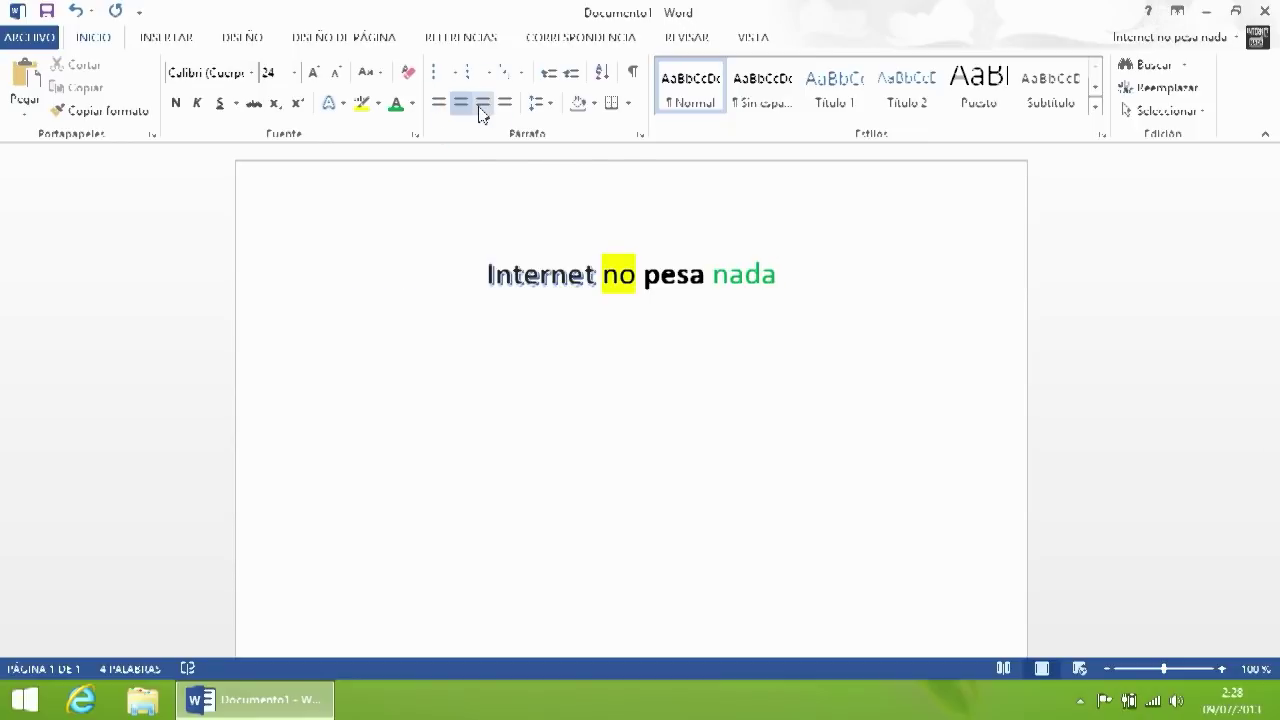
left_click(481, 110)
left_click(510, 110)
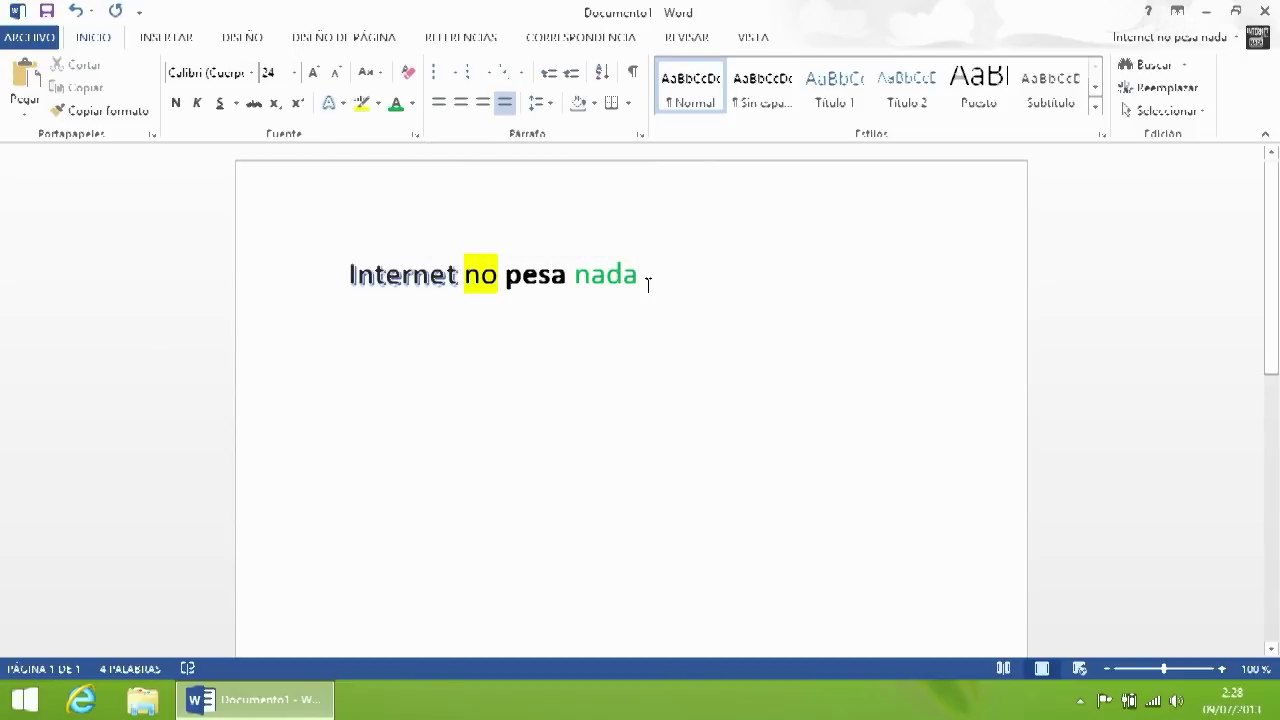
Step: Turn the line into a bulleted list item with a solid round bullet and look at the bullet library
left_click(590, 277)
left_click(438, 73)
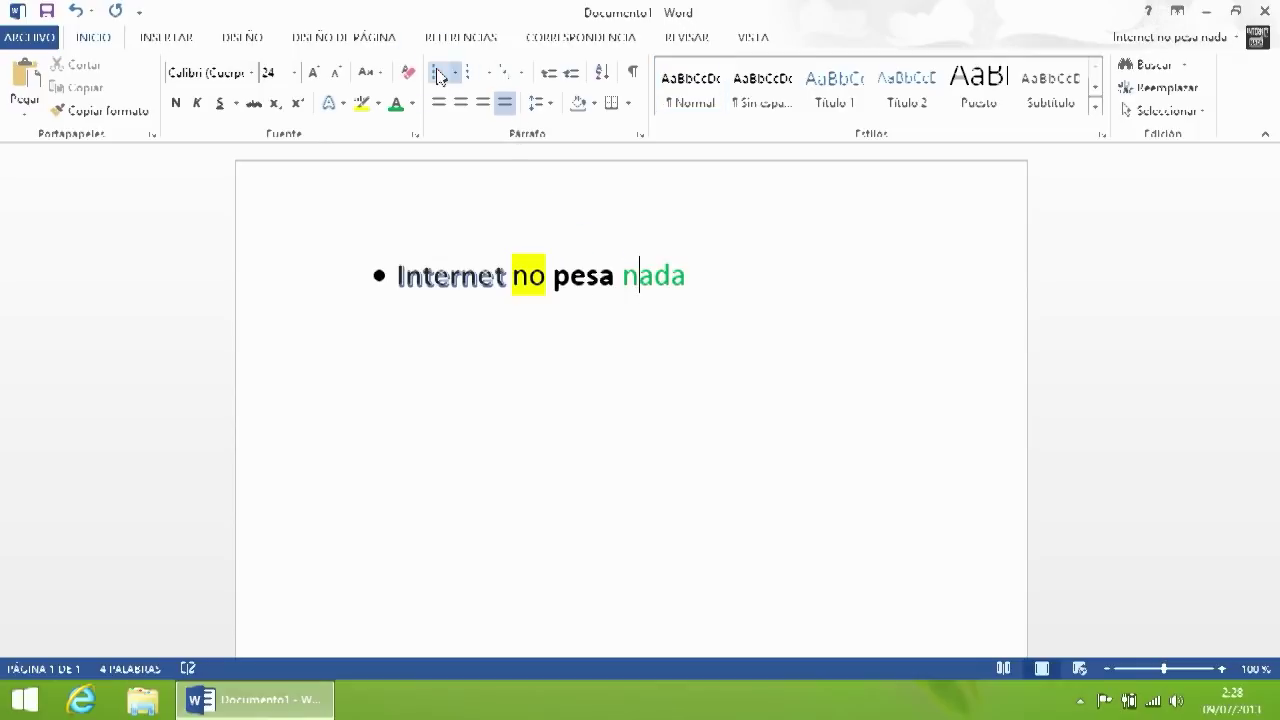
left_click(455, 73)
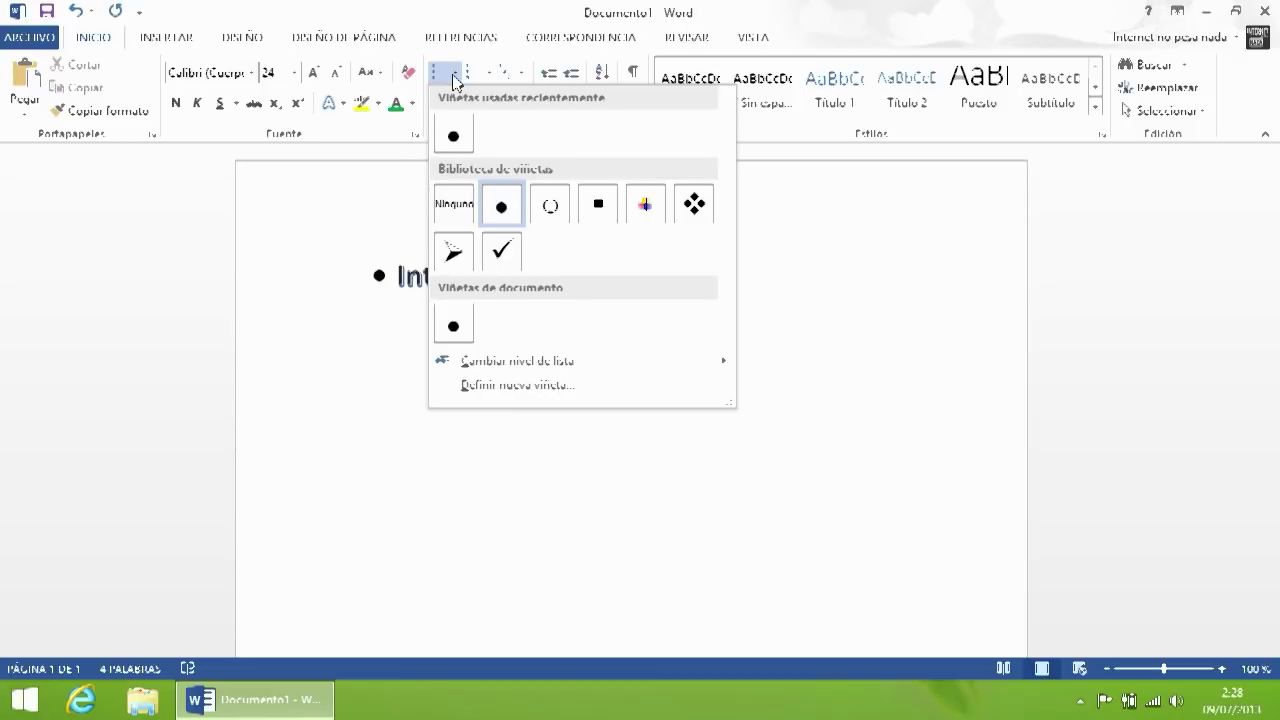
left_click(395, 280)
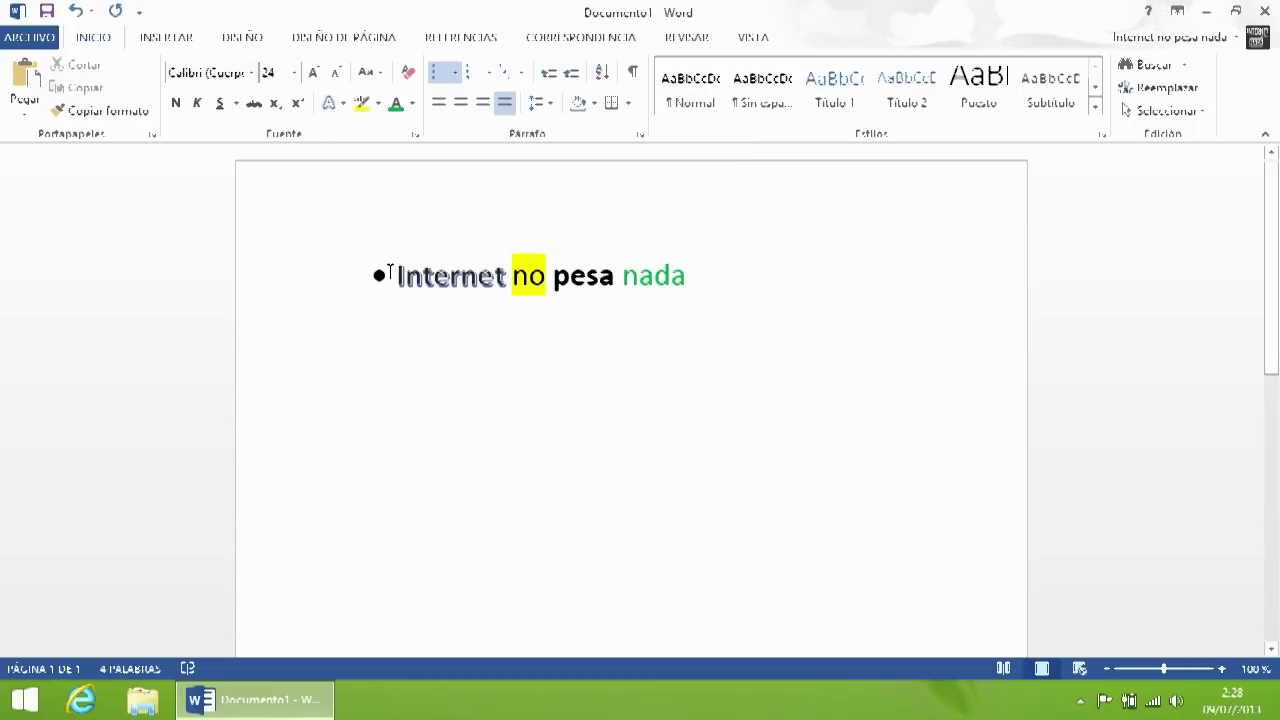
Step: Change the line to a numbered list item in the "1." format and preview the other numbering formats
left_click(472, 76)
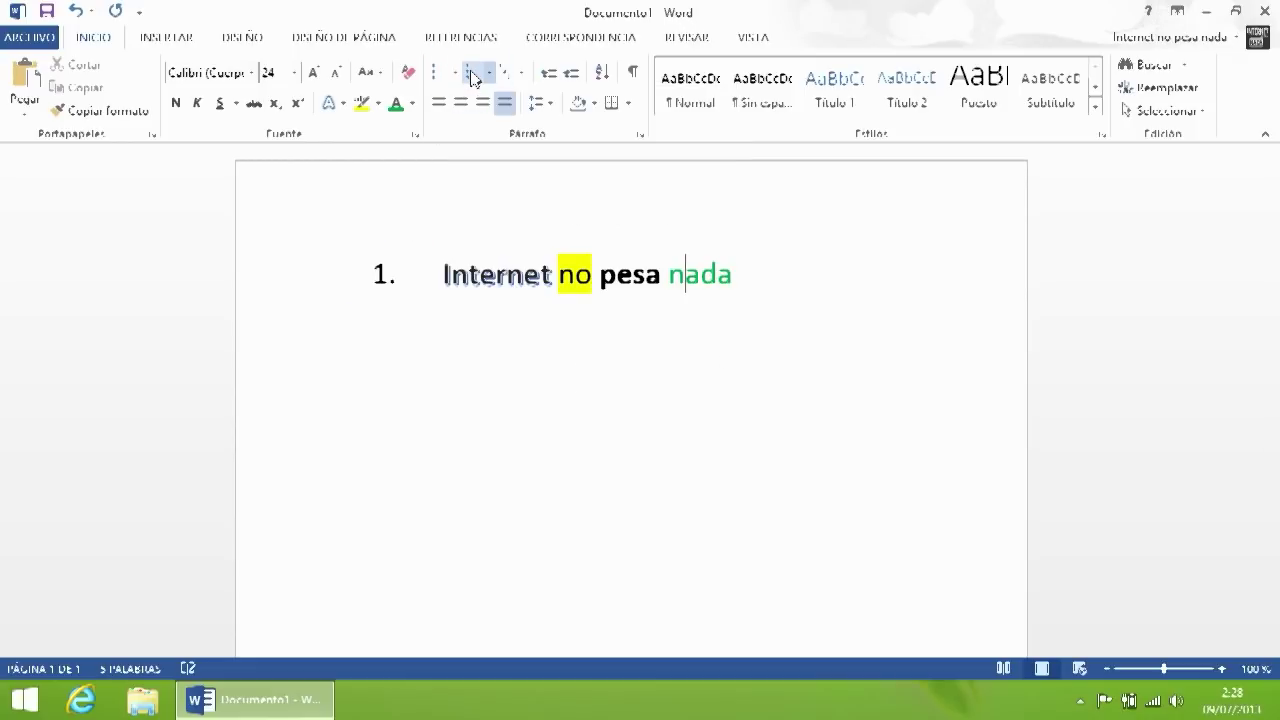
left_click(489, 73)
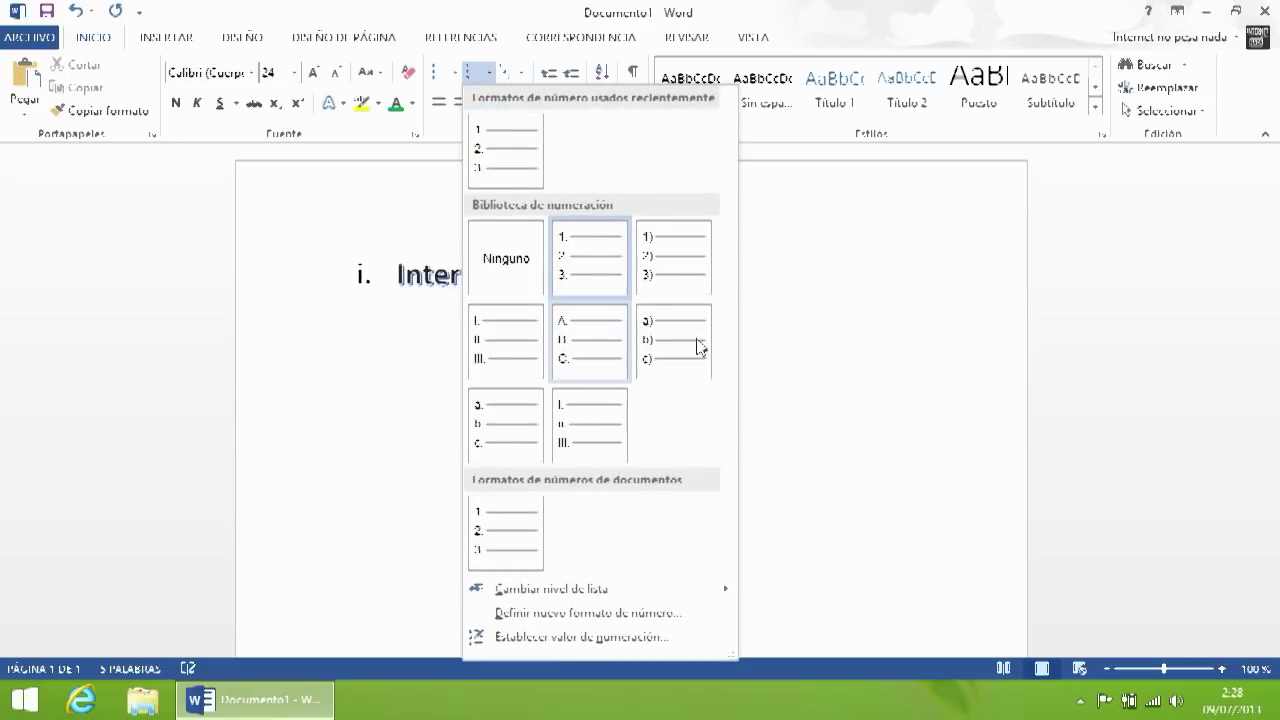
left_click(846, 282)
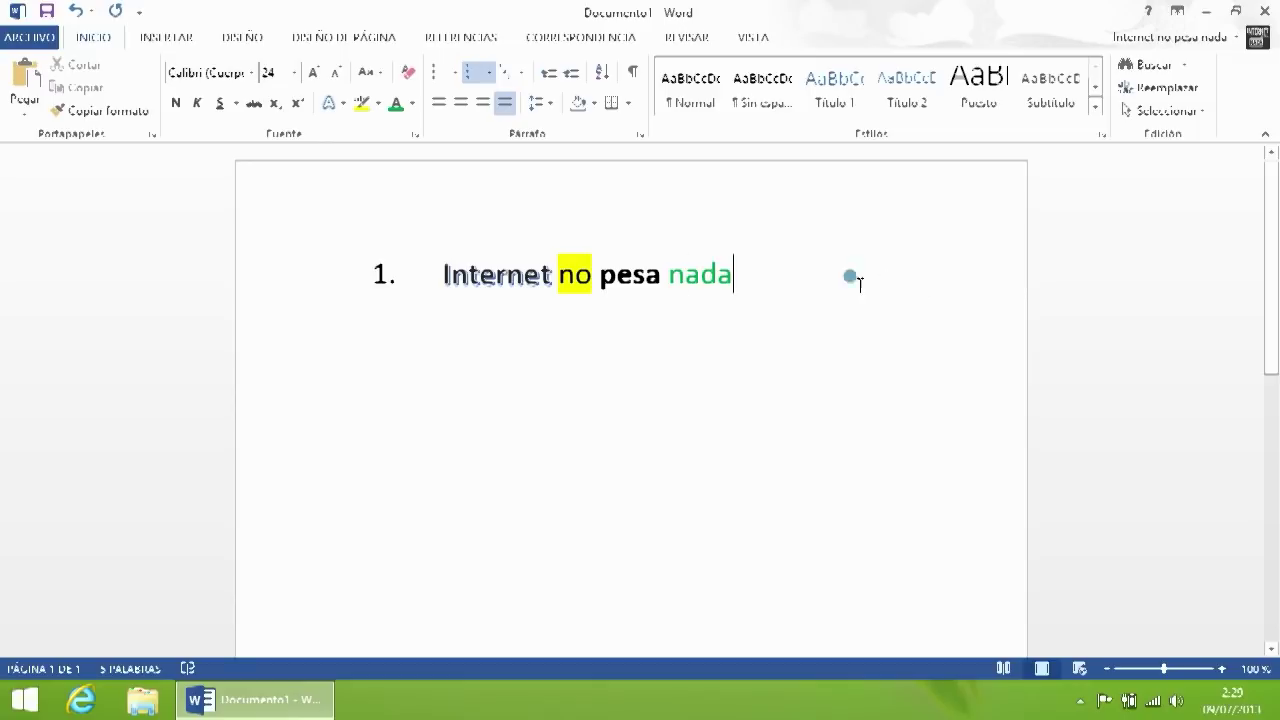
Step: Delete the numbered line together with its list indent and set the empty paragraph's font size to 12
left_click(250, 265)
key("BackSpace")
key("BackSpace")
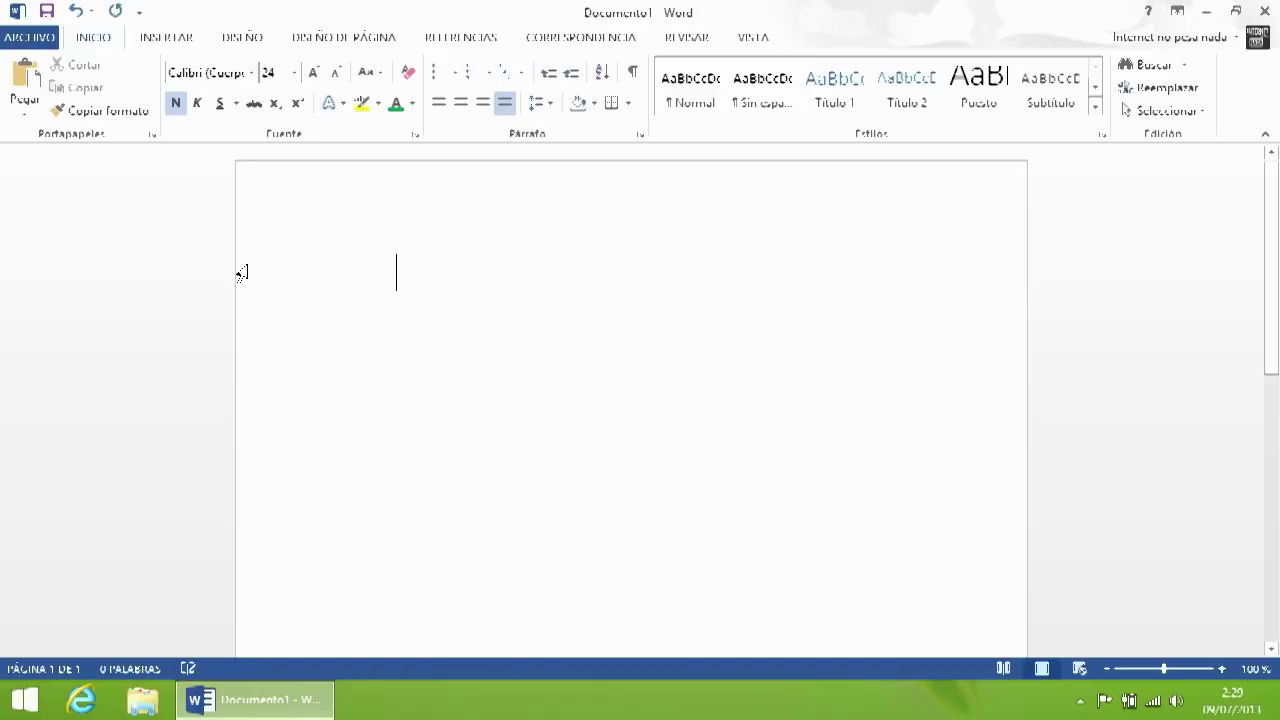
key("BackSpace")
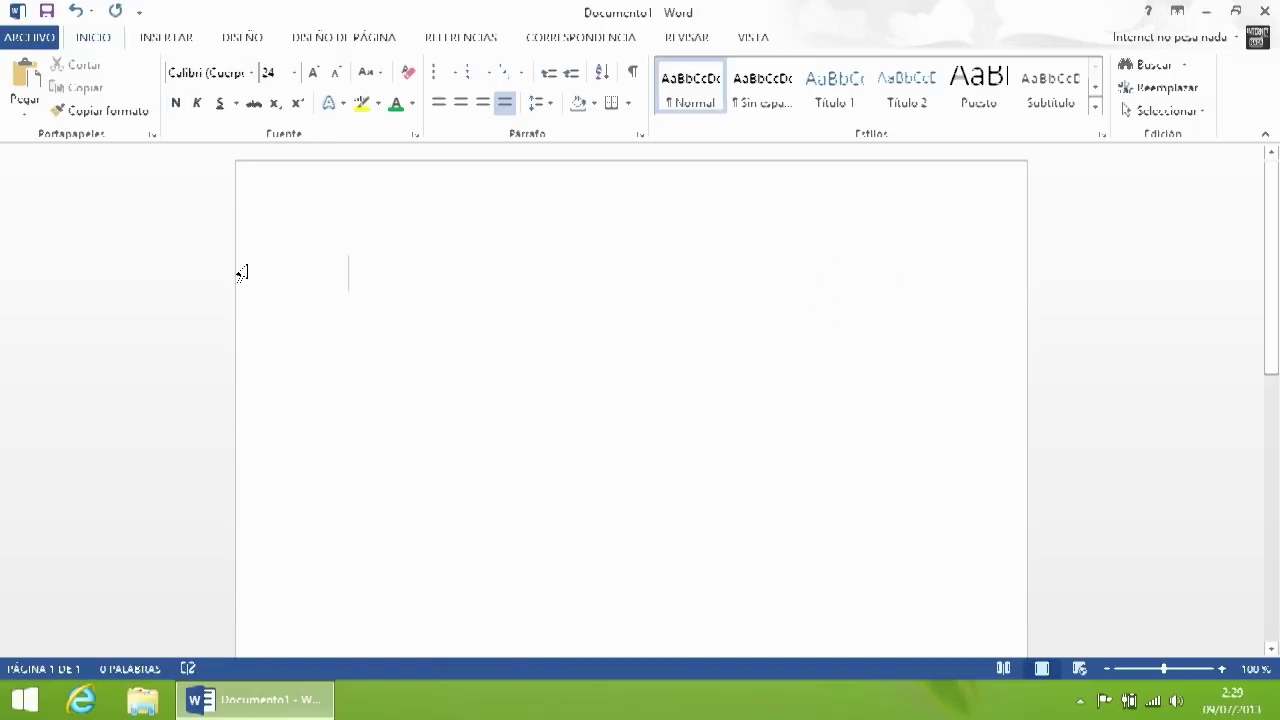
left_click(292, 78)
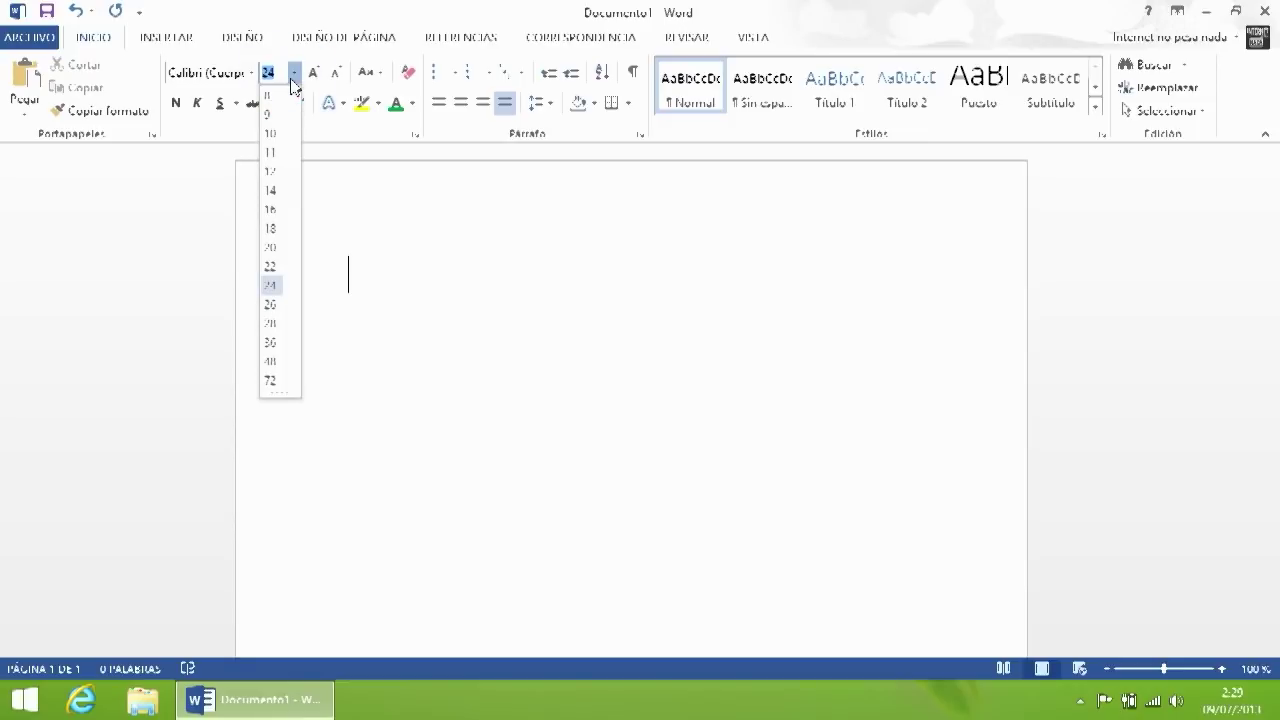
left_click(274, 172)
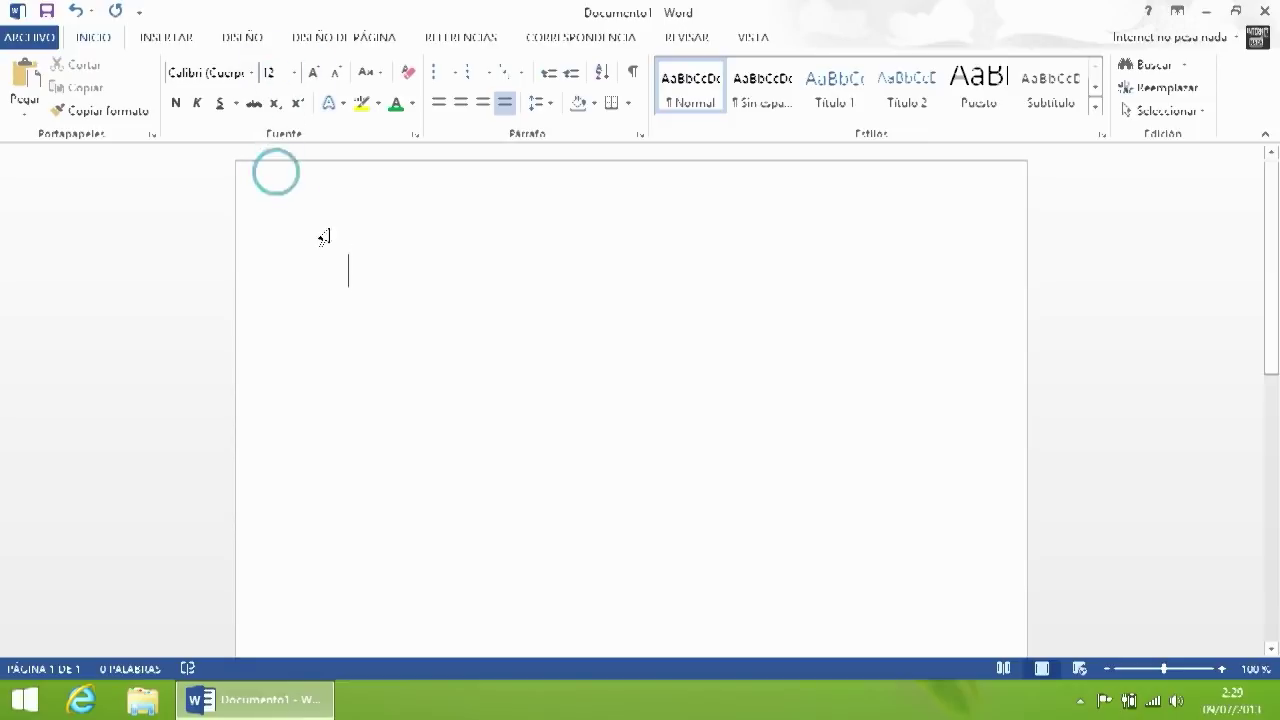
Step: Insert the built-in "Vista principal" cover page at the start of the document
left_click(184, 37)
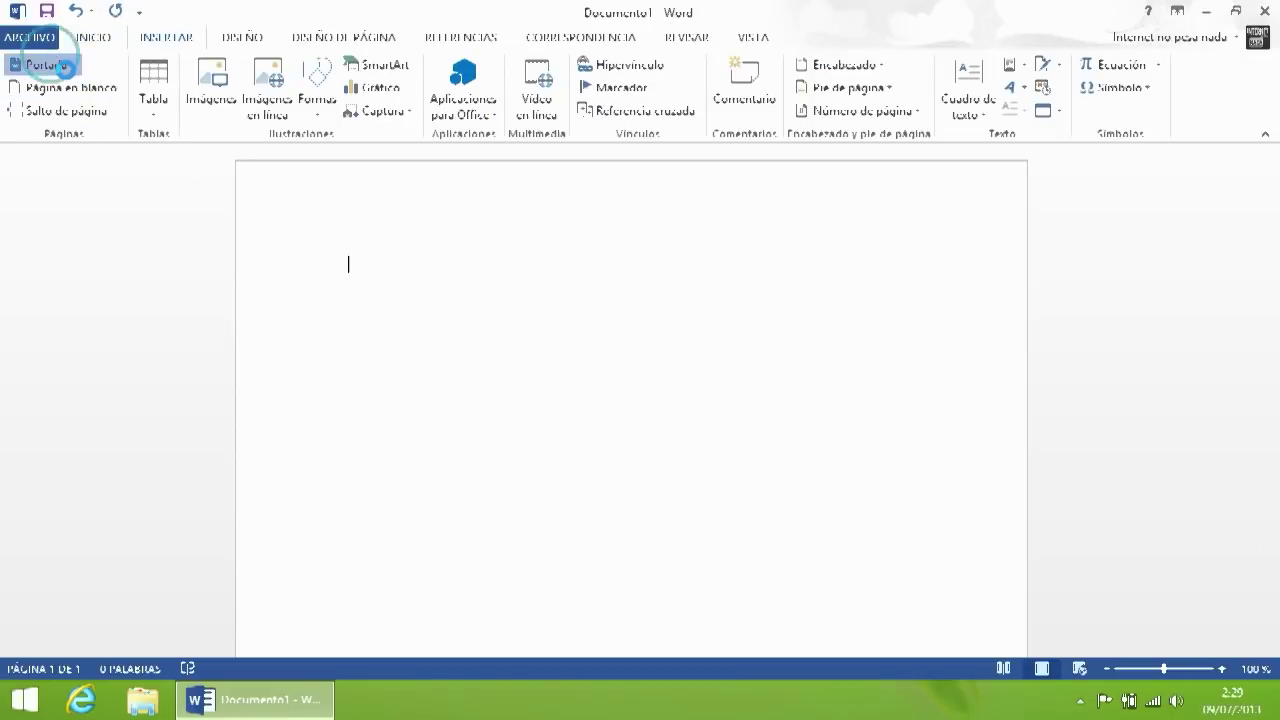
left_click(48, 65)
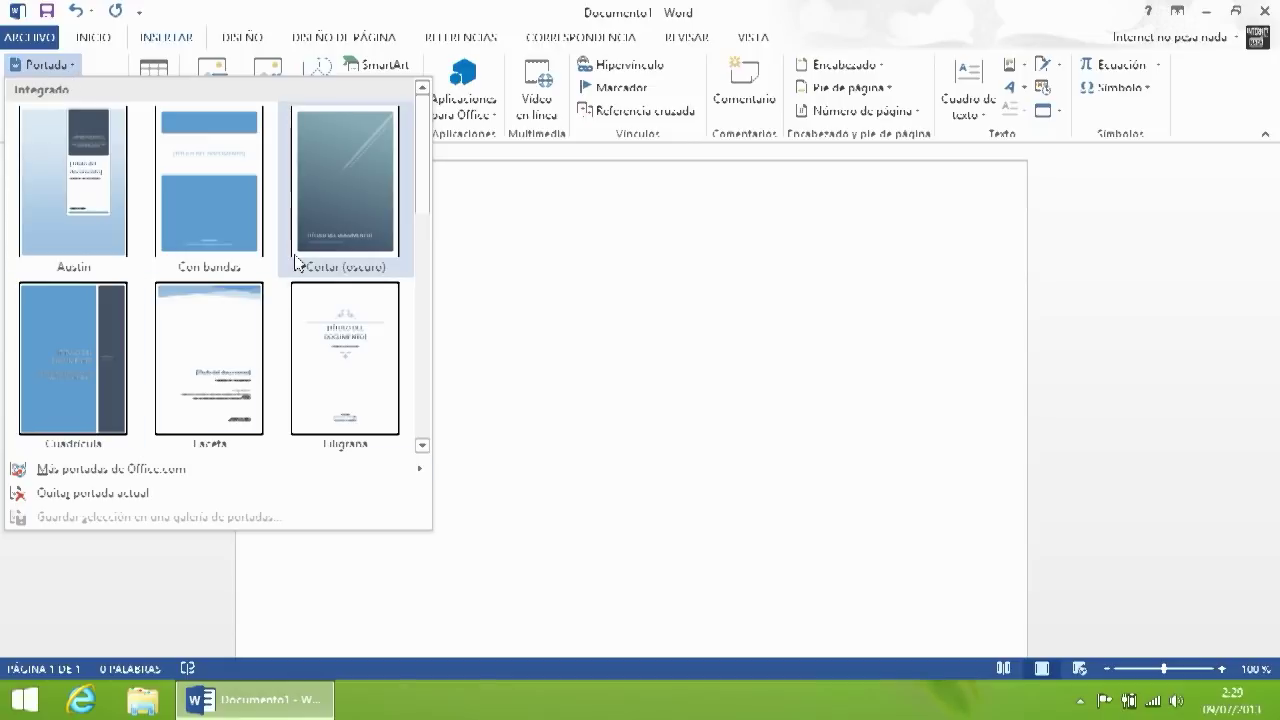
scroll(294, 263, "down", 3)
mouse_move(242, 476)
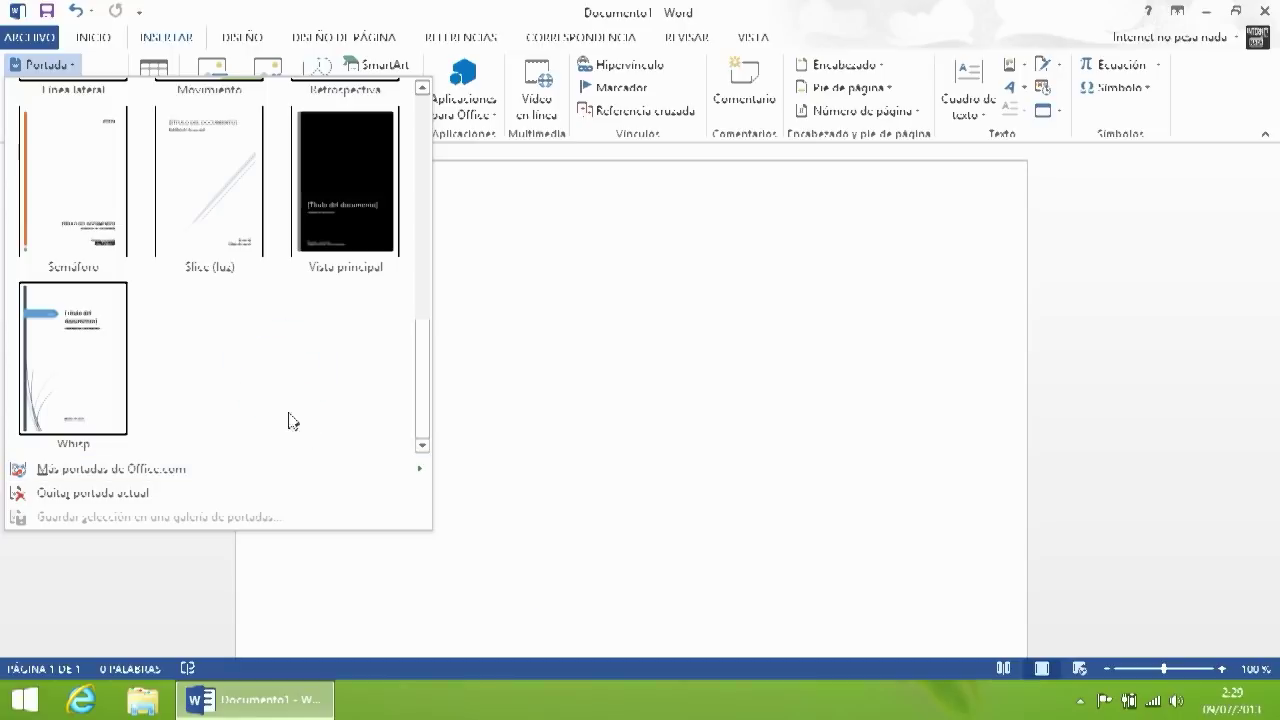
left_click(375, 166)
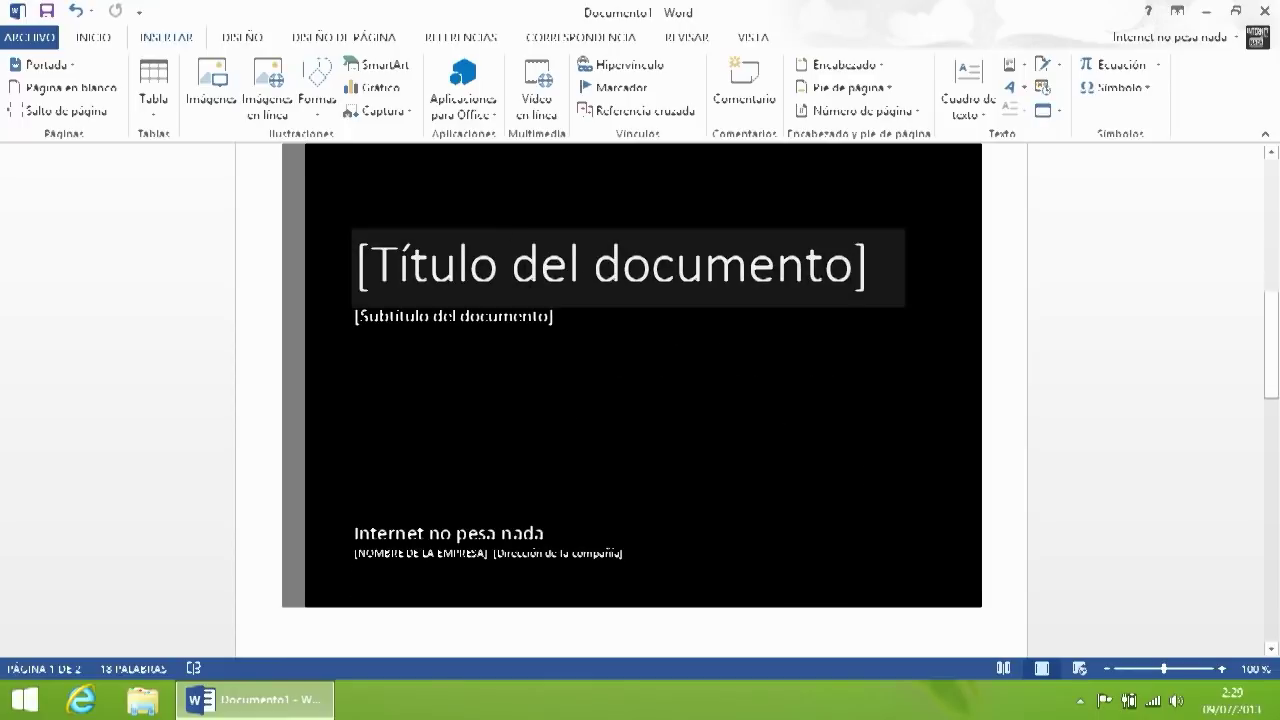
Step: Fill in the cover page's title placeholder with "Documento importante"
left_click(752, 258)
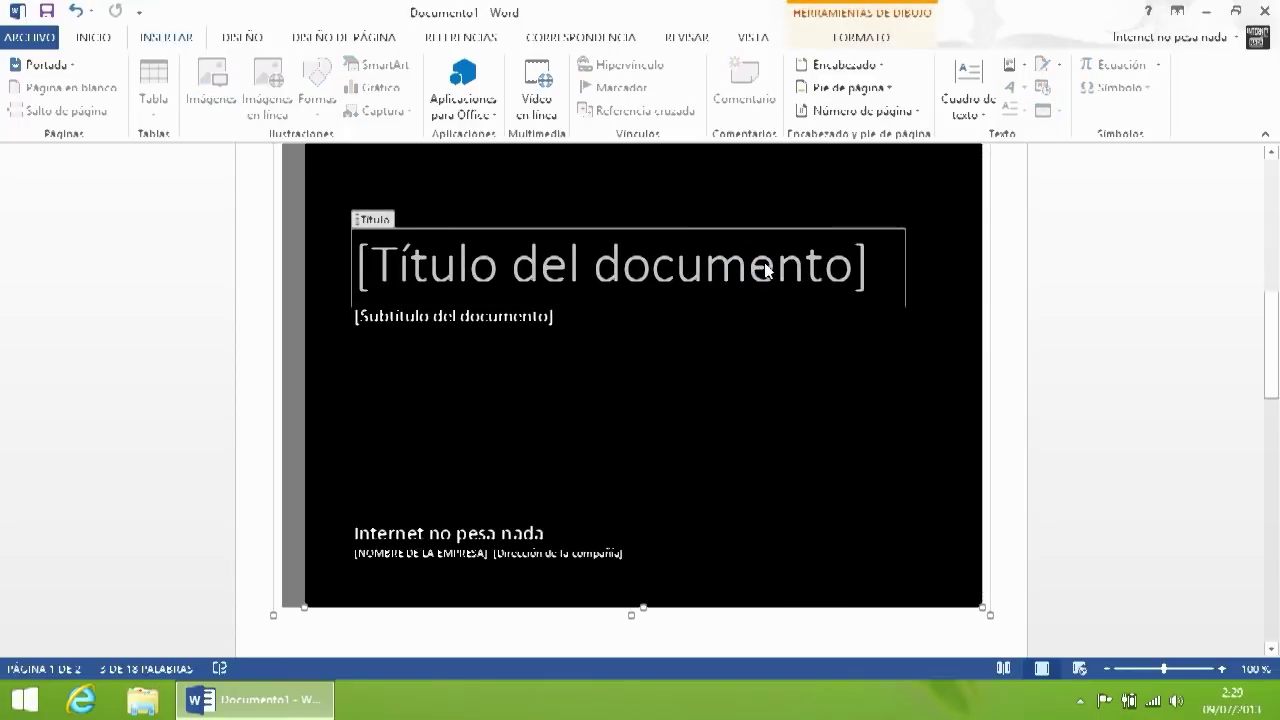
type("ocu")
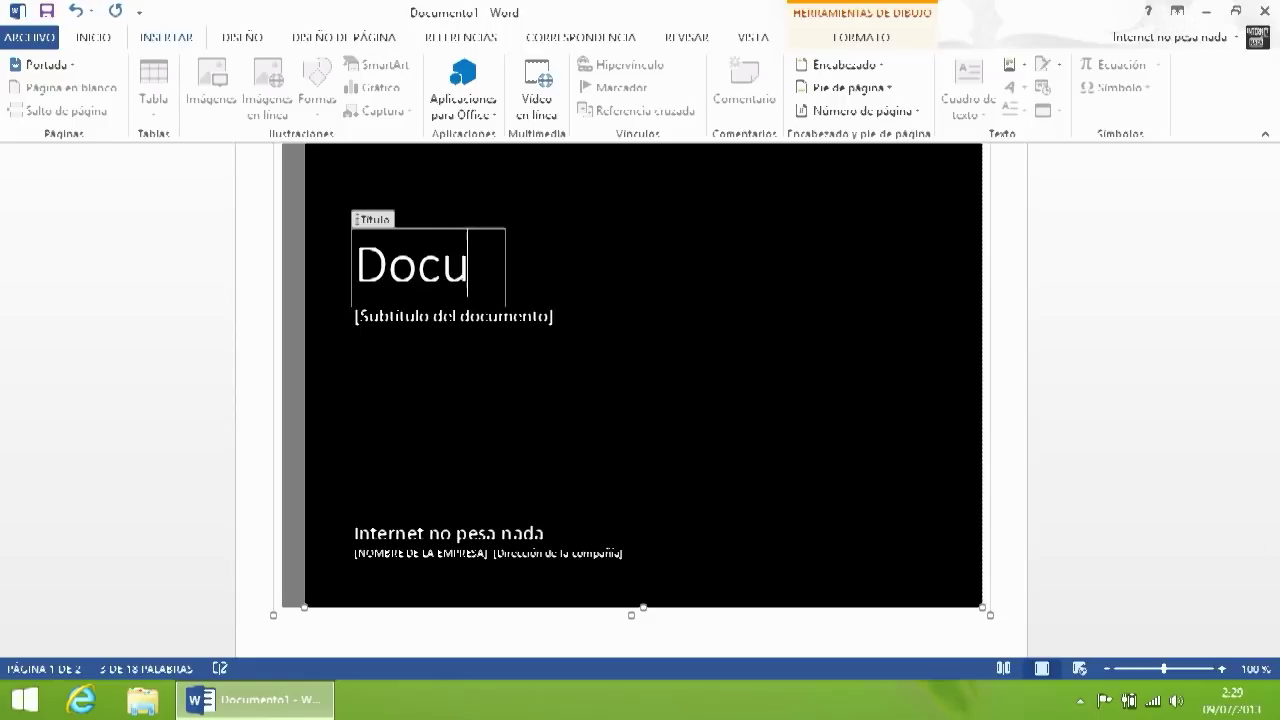
type("mento importatn")
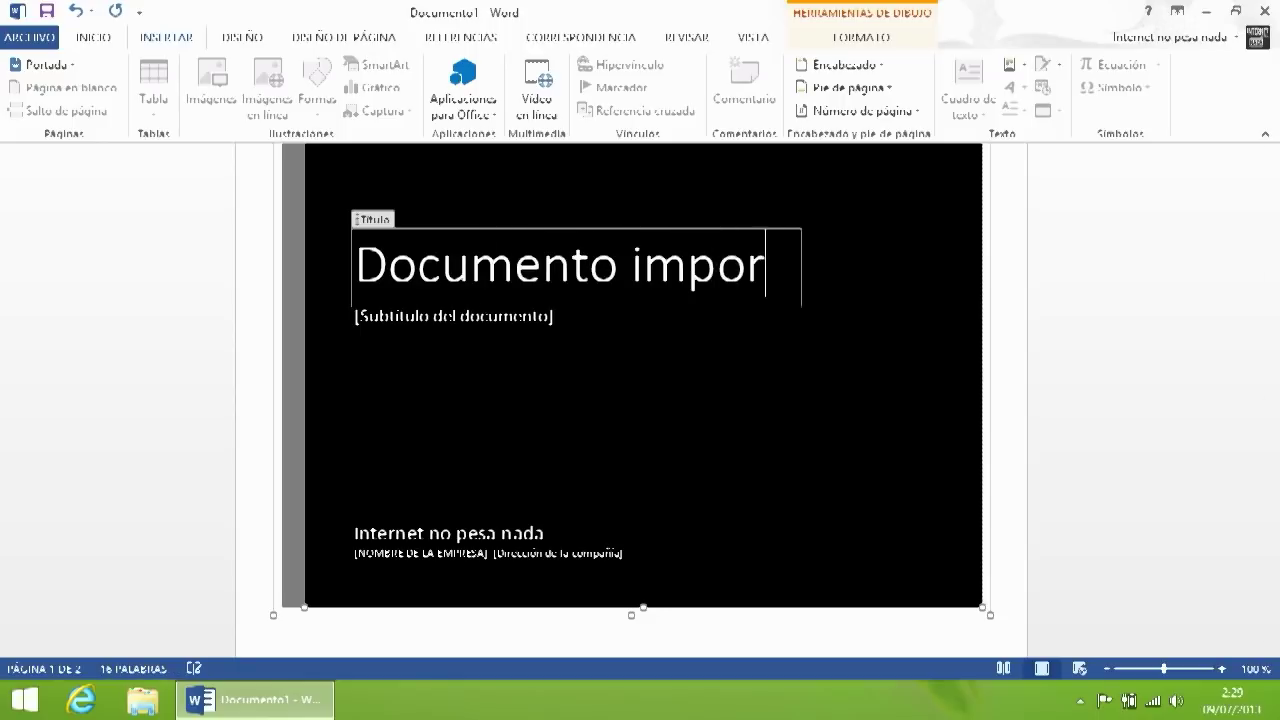
key("BackSpace")
key("BackSpace")
type("nte")
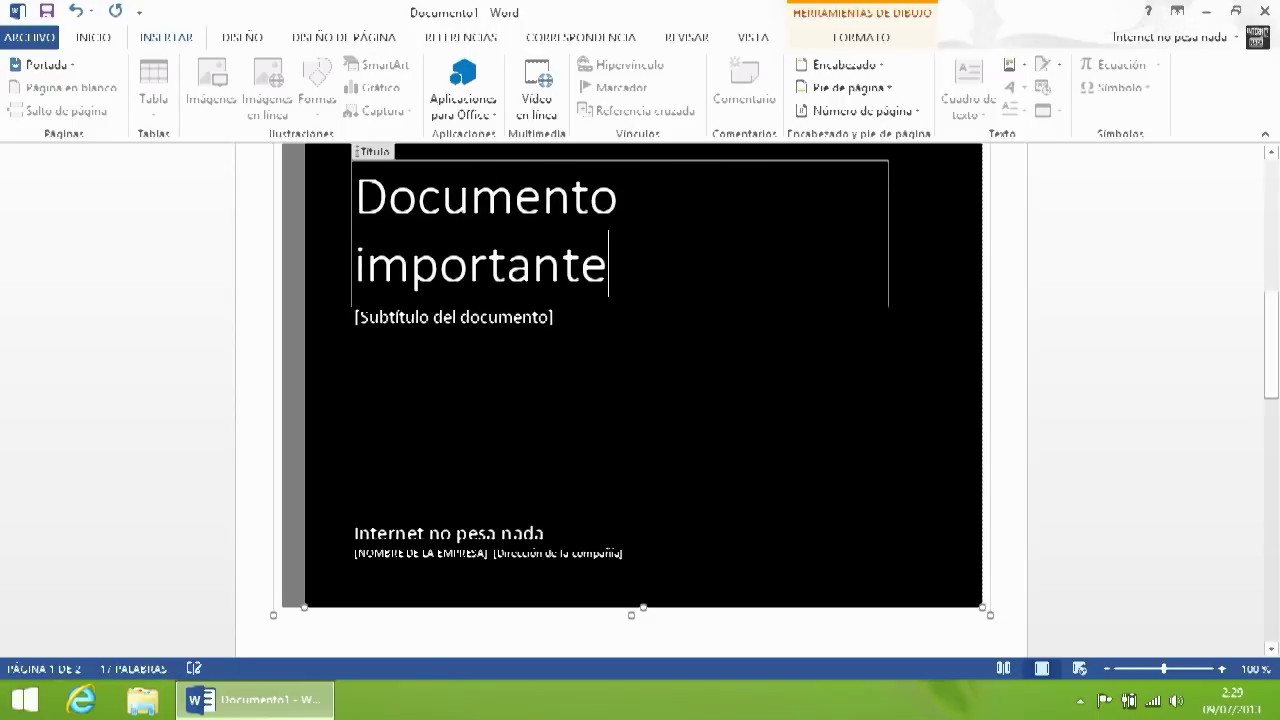
Step: Reduce the font size of the cover page title to 36
left_click(486, 320)
left_click(580, 251)
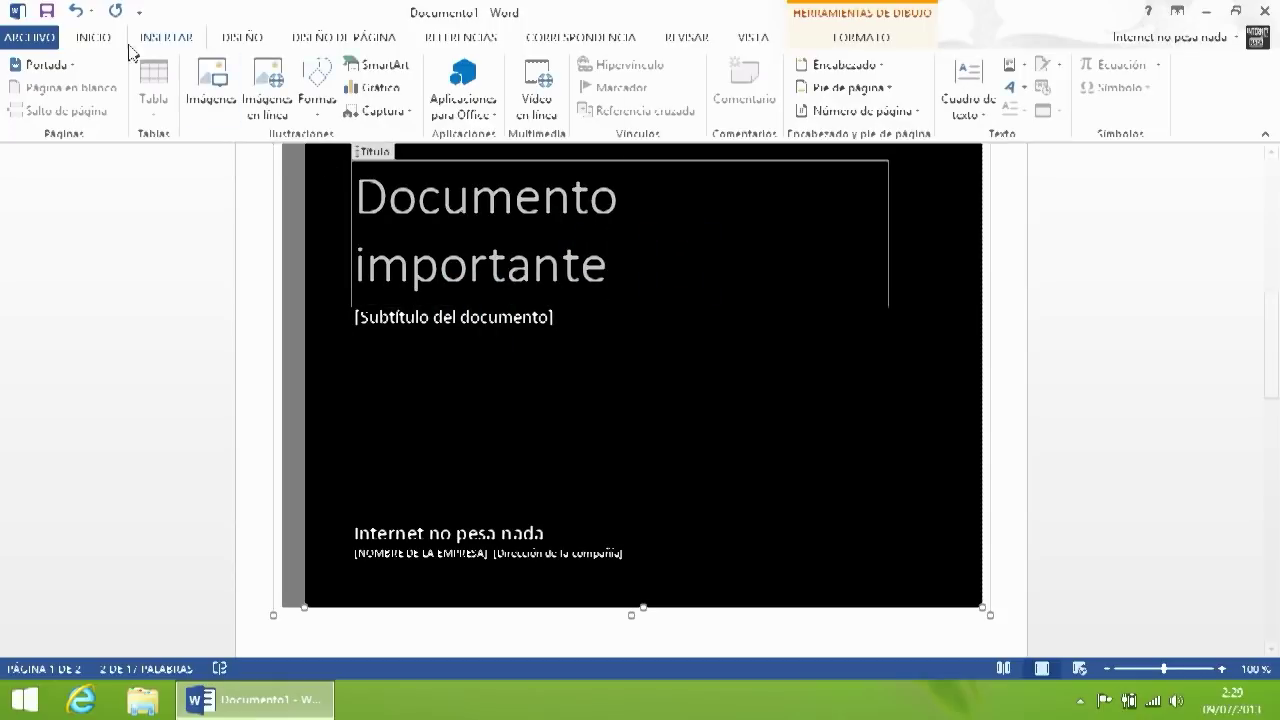
left_click(95, 38)
left_click(335, 78)
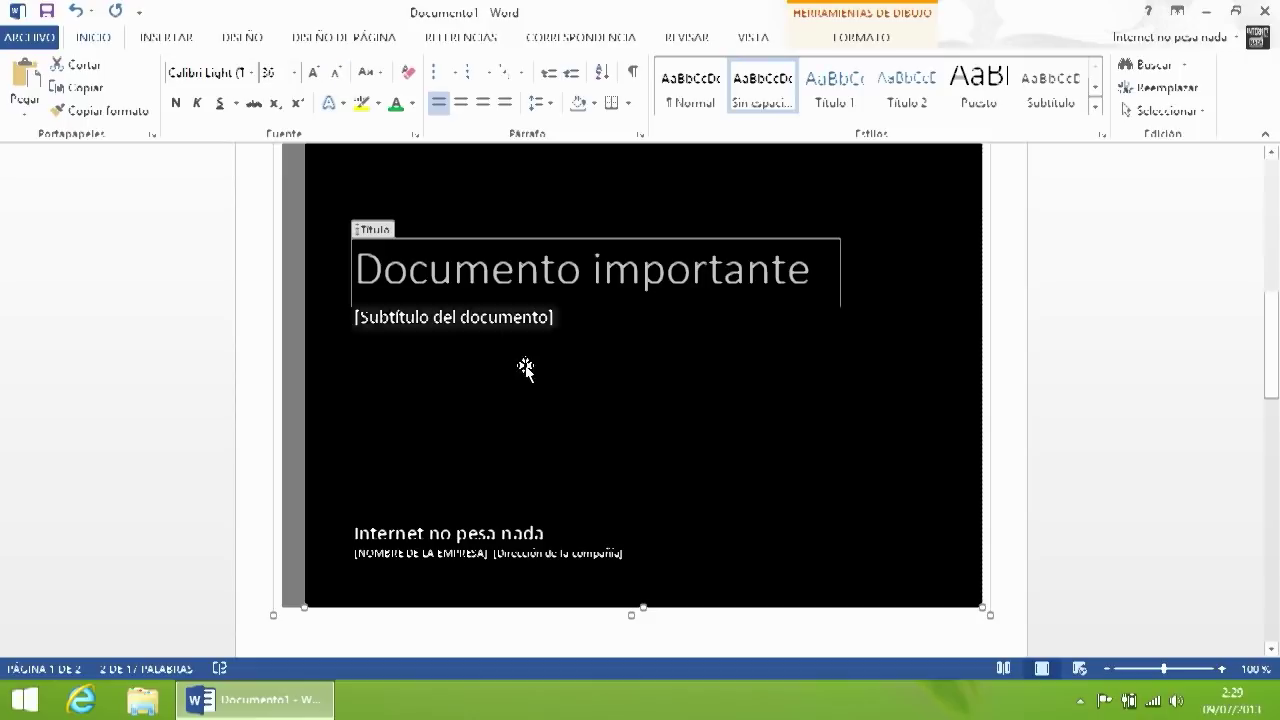
Step: Replace the cover page's subtitle placeholder with "Como hacer un documento de Word correctamente"
left_click(494, 317)
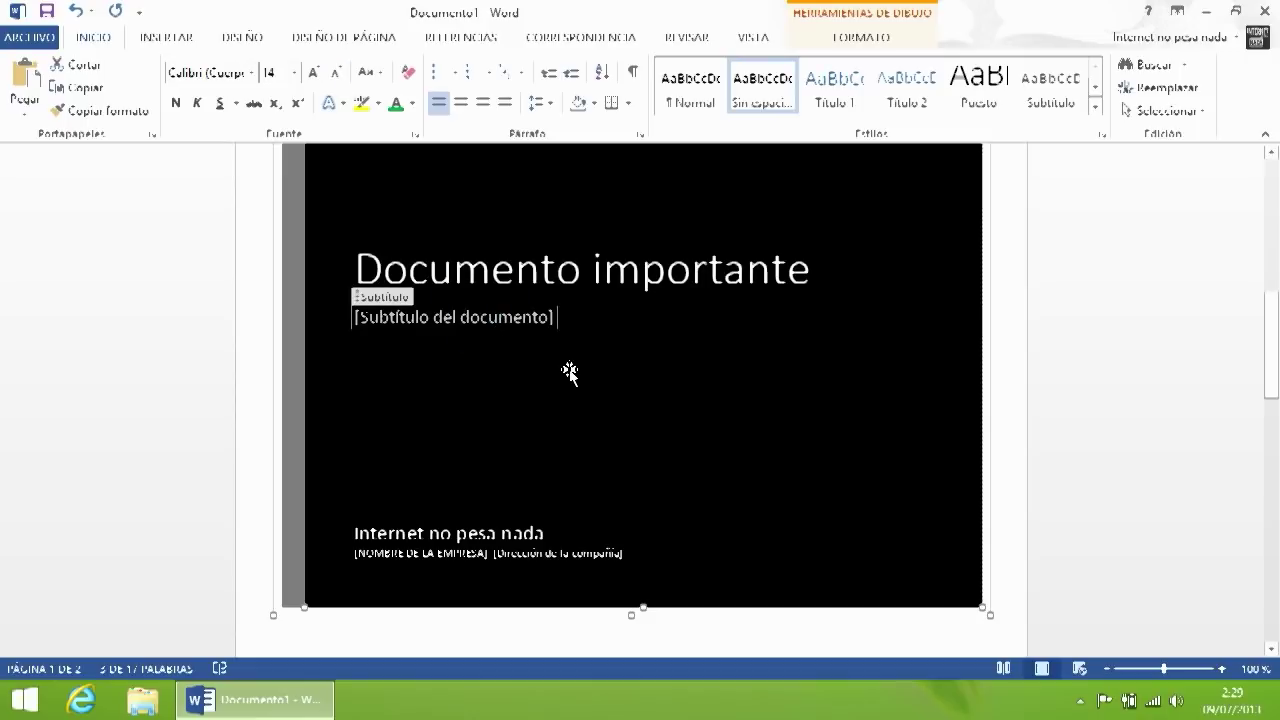
key("Delete")
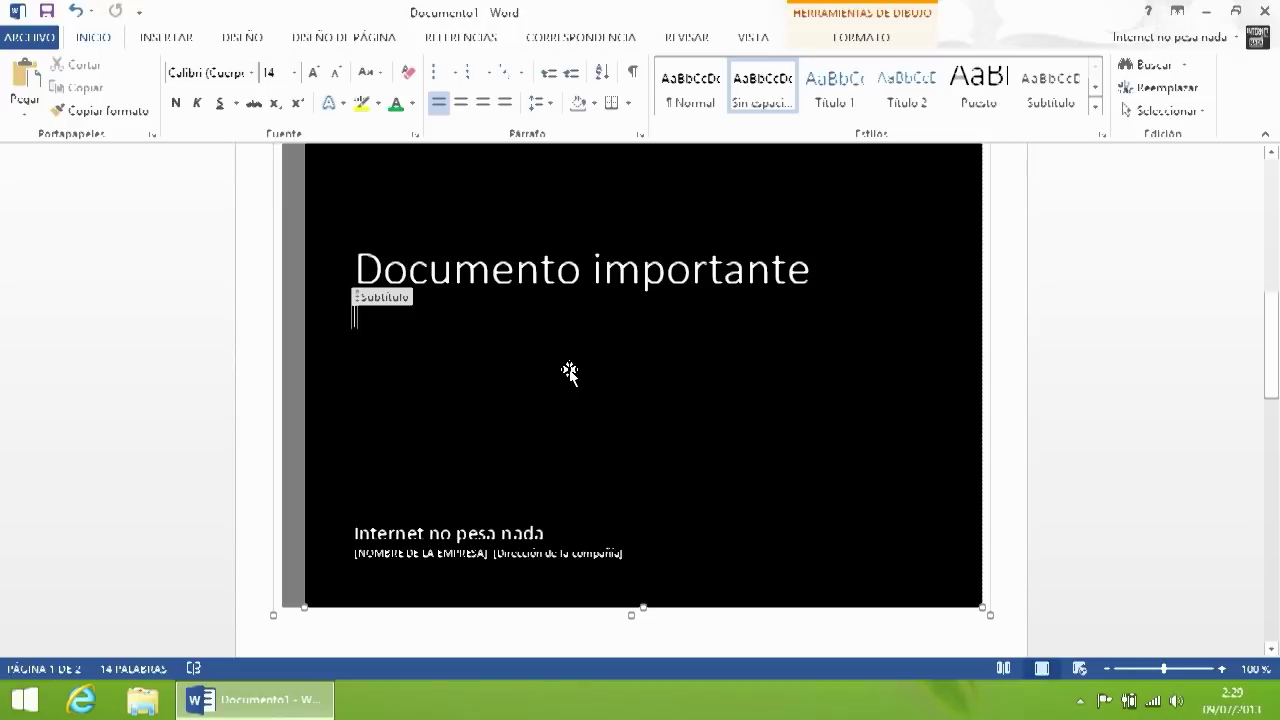
type("Como h")
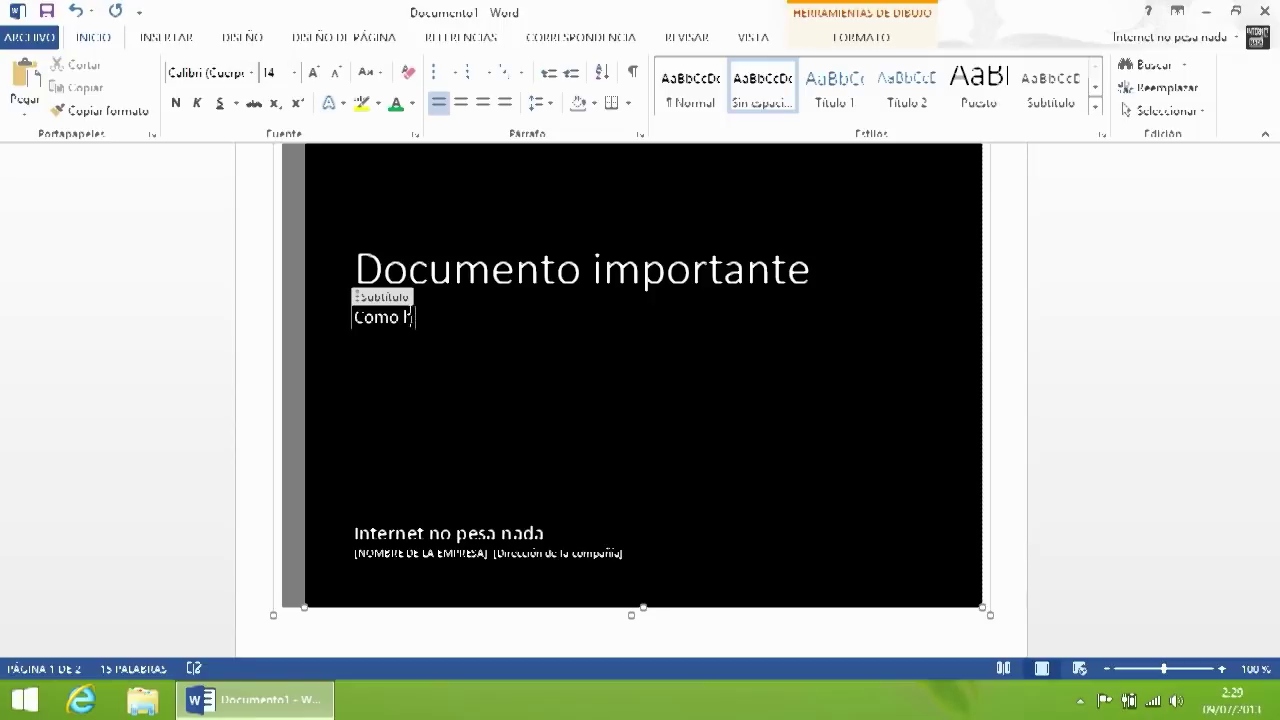
type("acer un documento ")
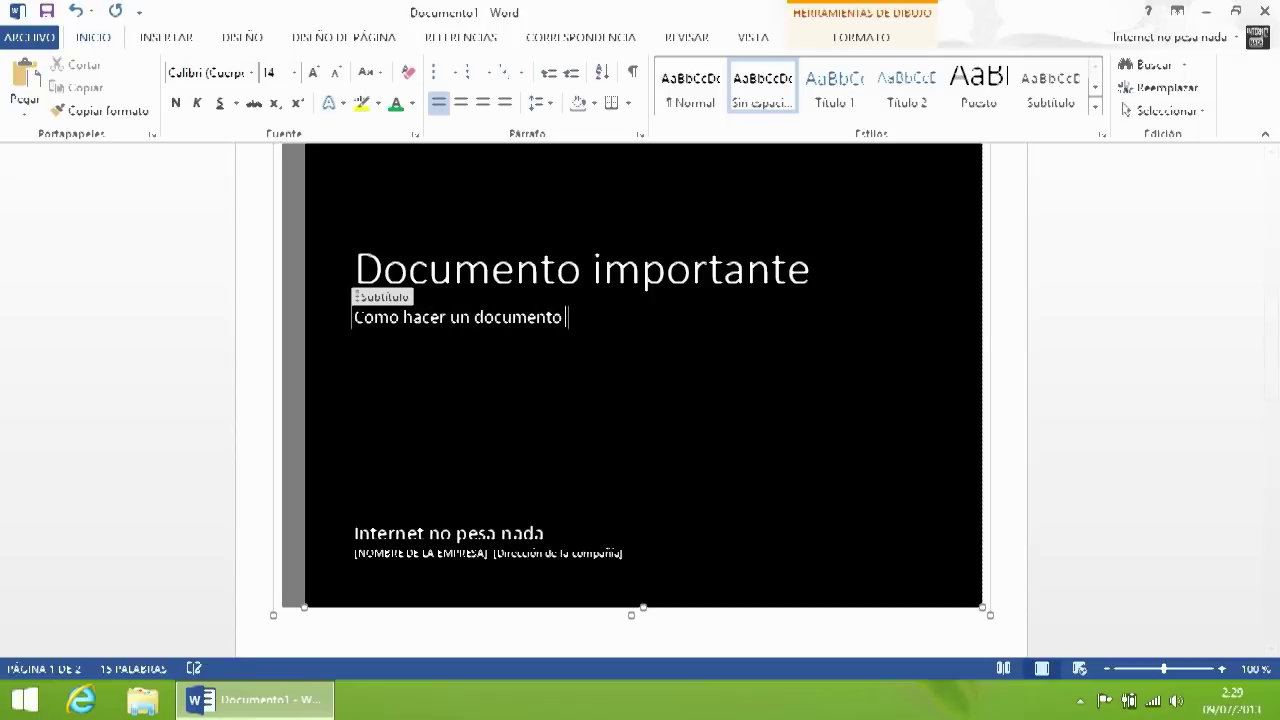
type("de Word correctamente")
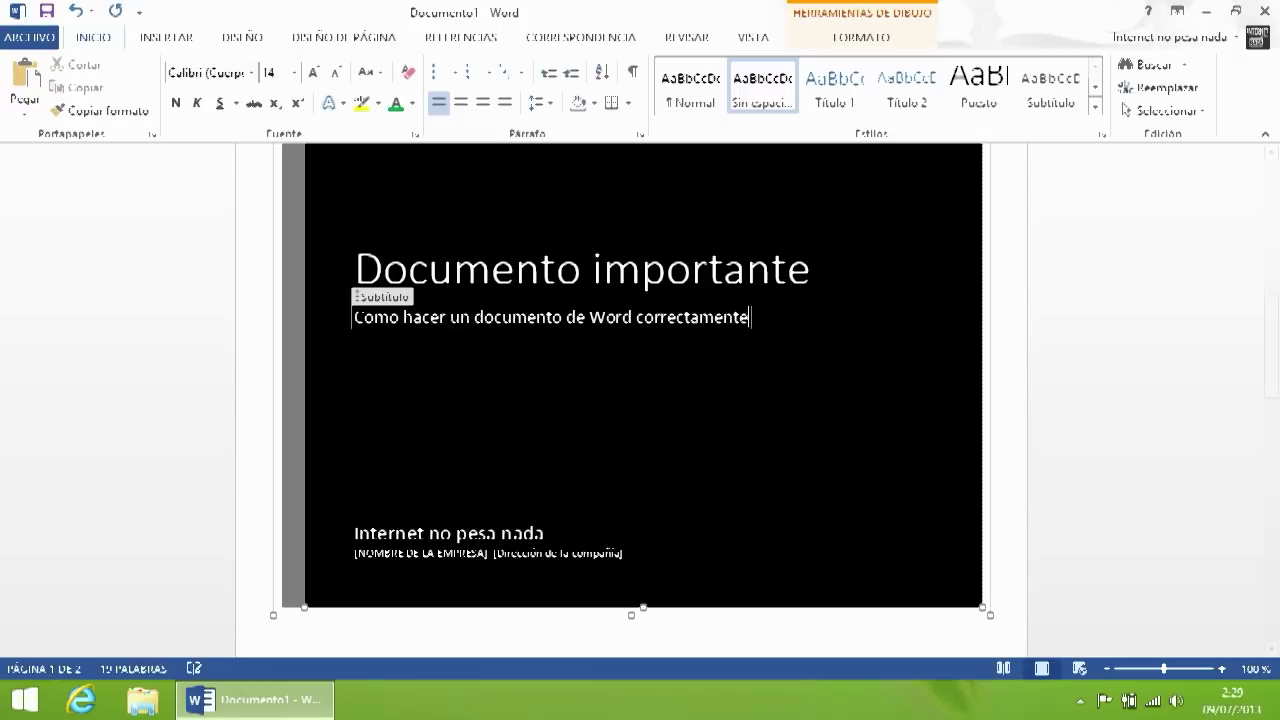
Step: Clear the company name and company address placeholders at the foot of the cover page
left_click(476, 558)
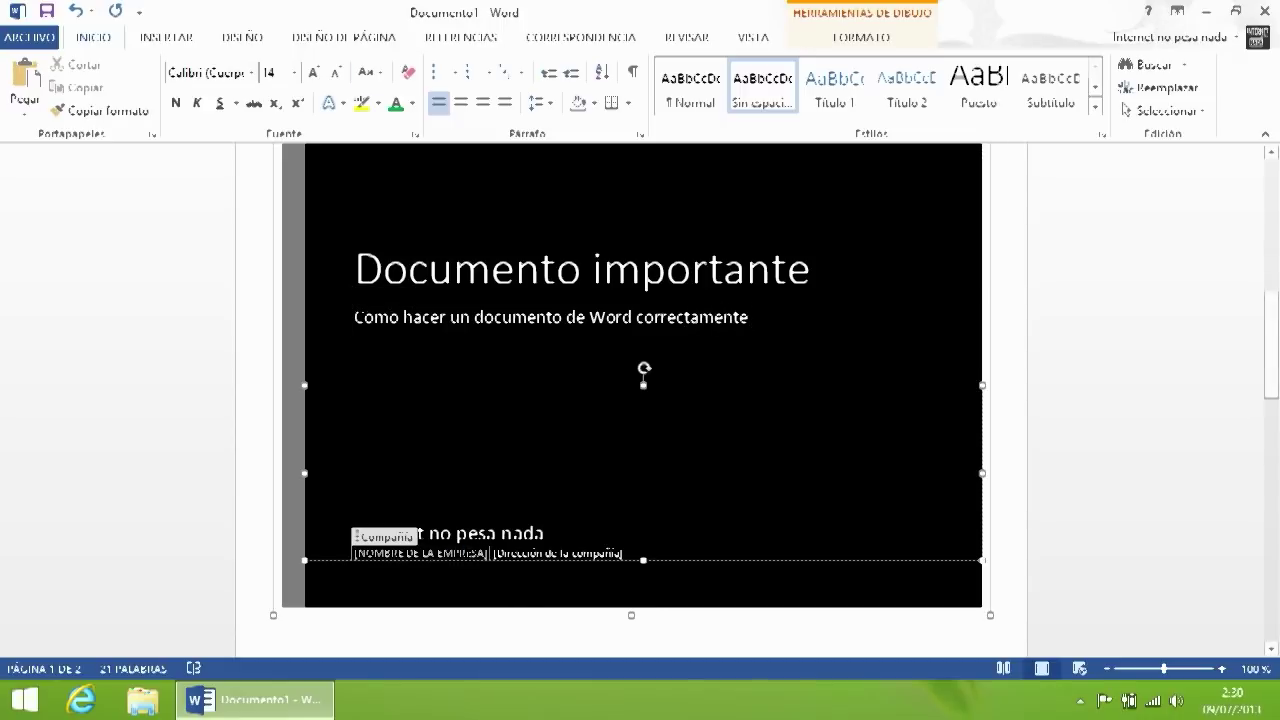
key("Delete")
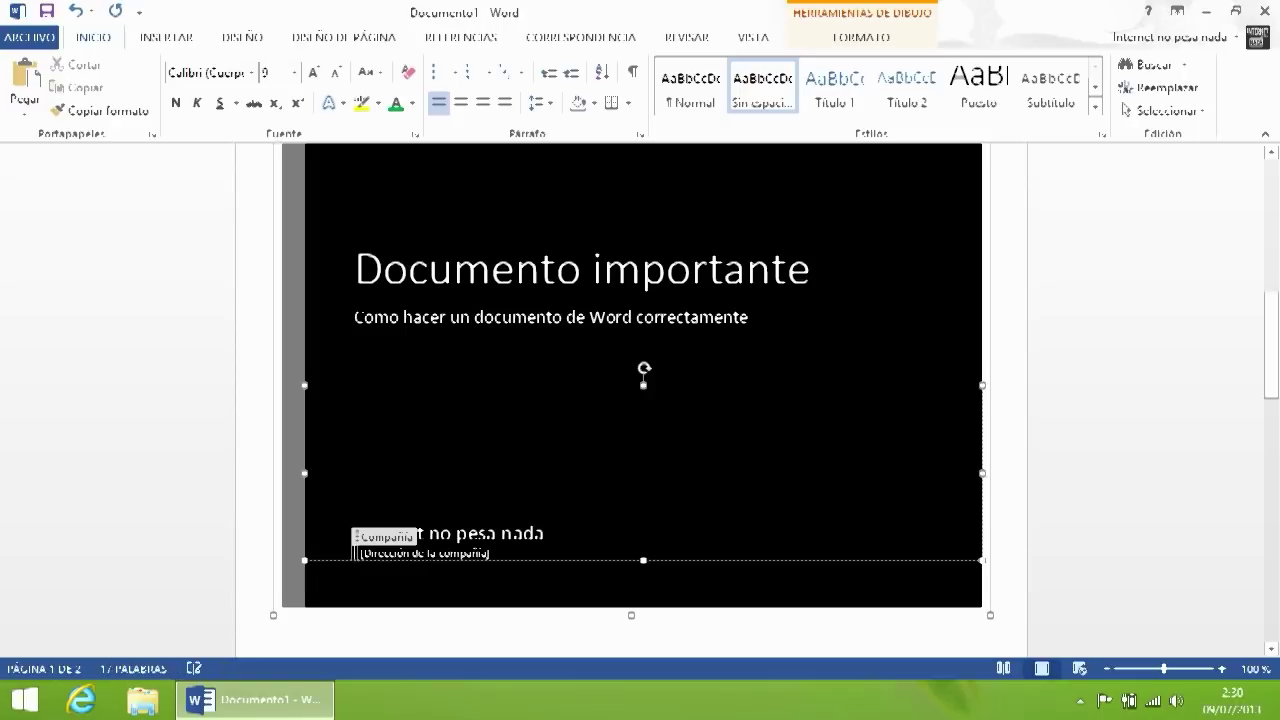
left_click(438, 553)
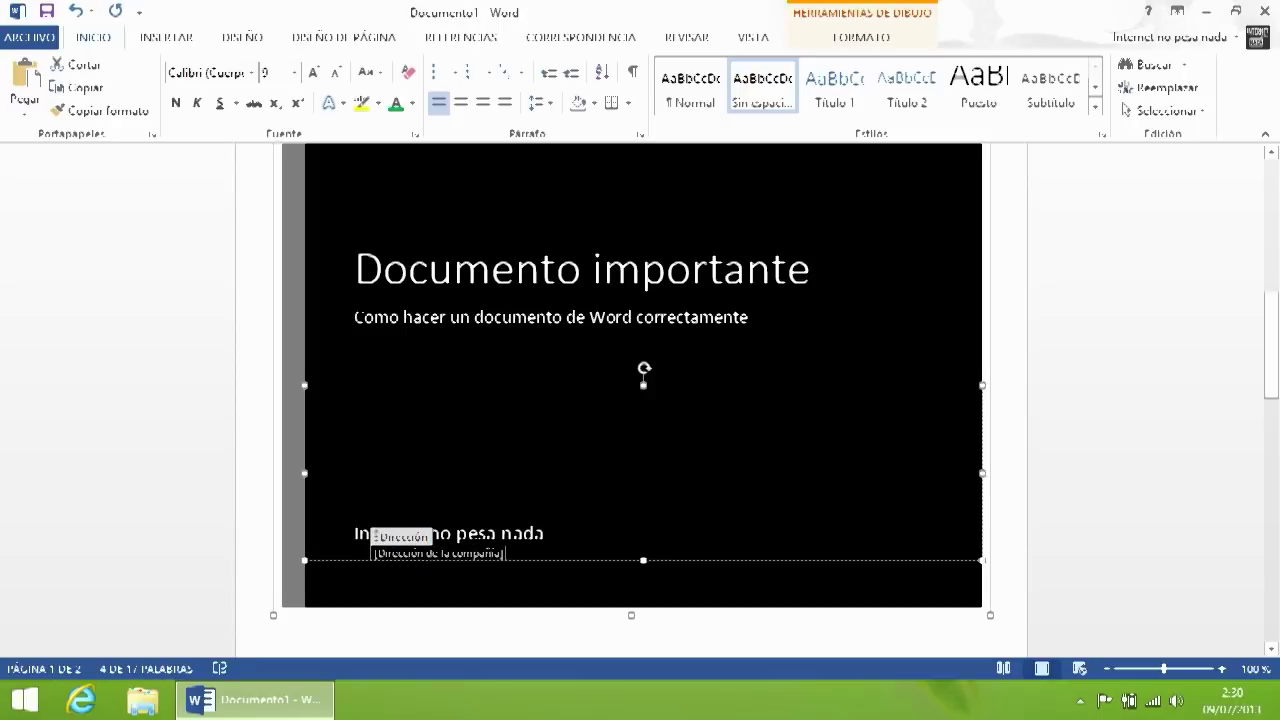
key("Delete")
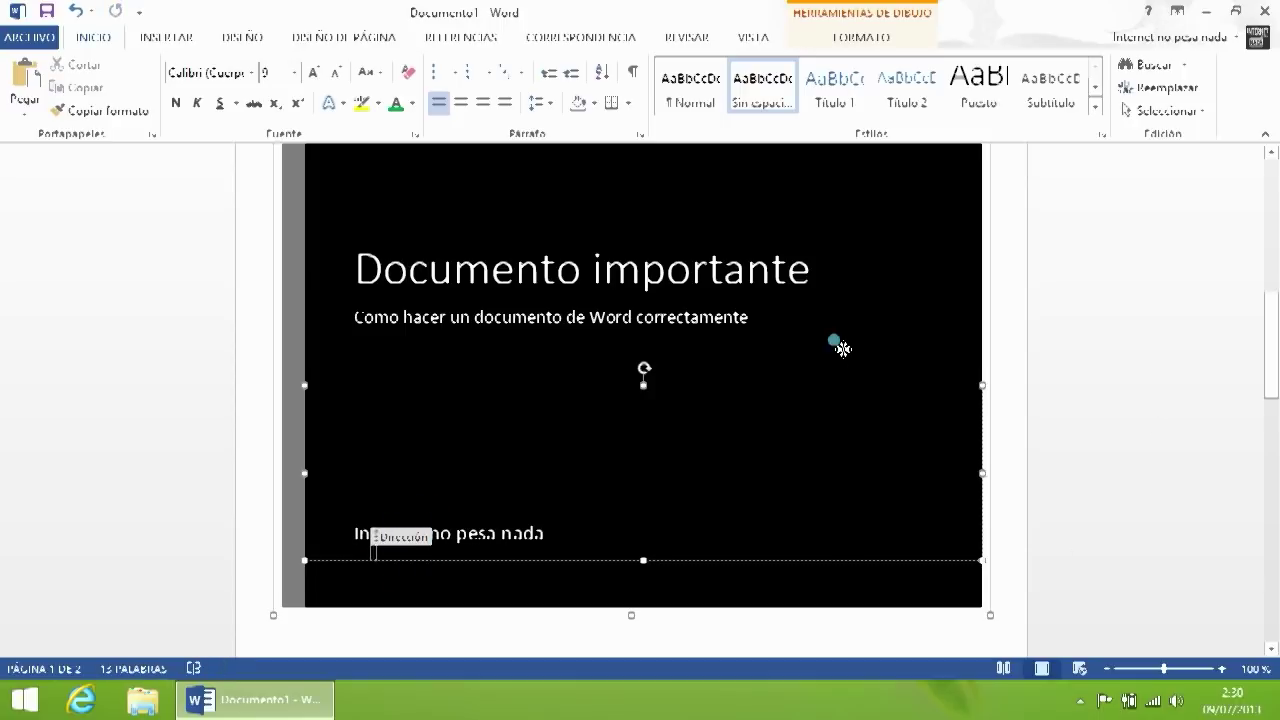
left_click(837, 346)
Step: Generate three paragraphs of sample text on the page after the cover with =rand(3,3)
scroll(820, 355, "down", 5)
left_click(394, 515)
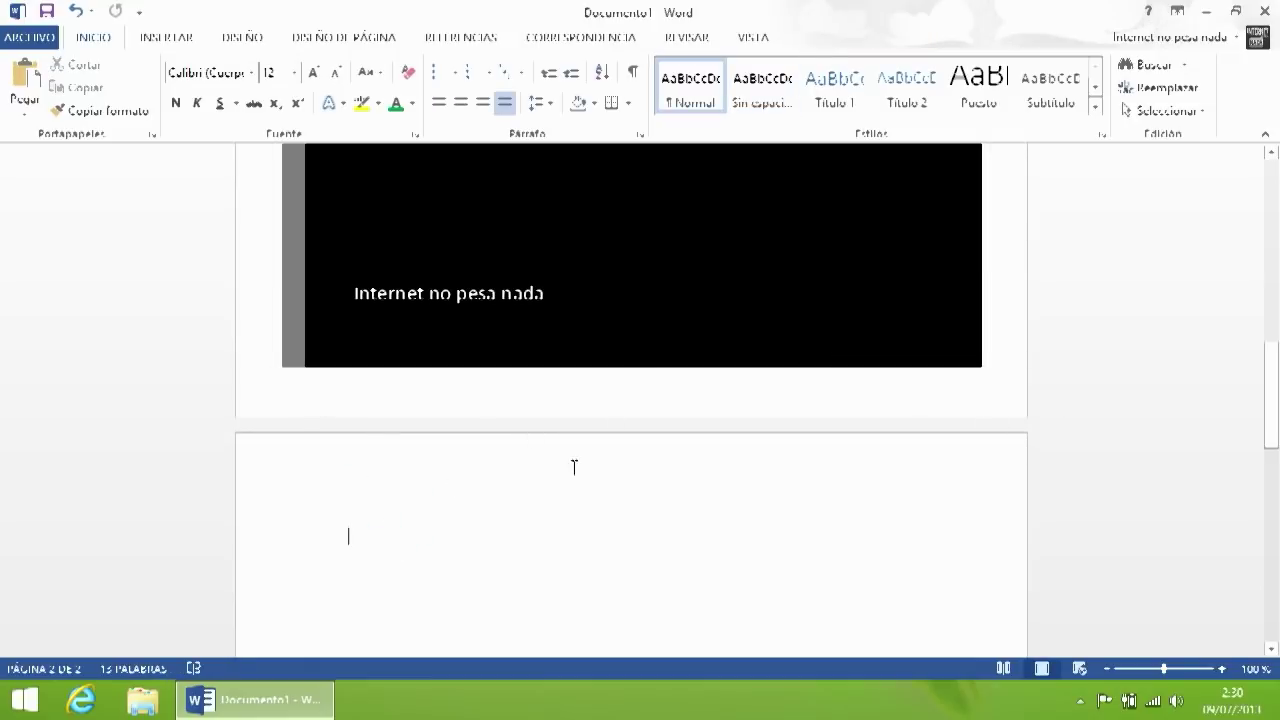
scroll(682, 523, "down", 3)
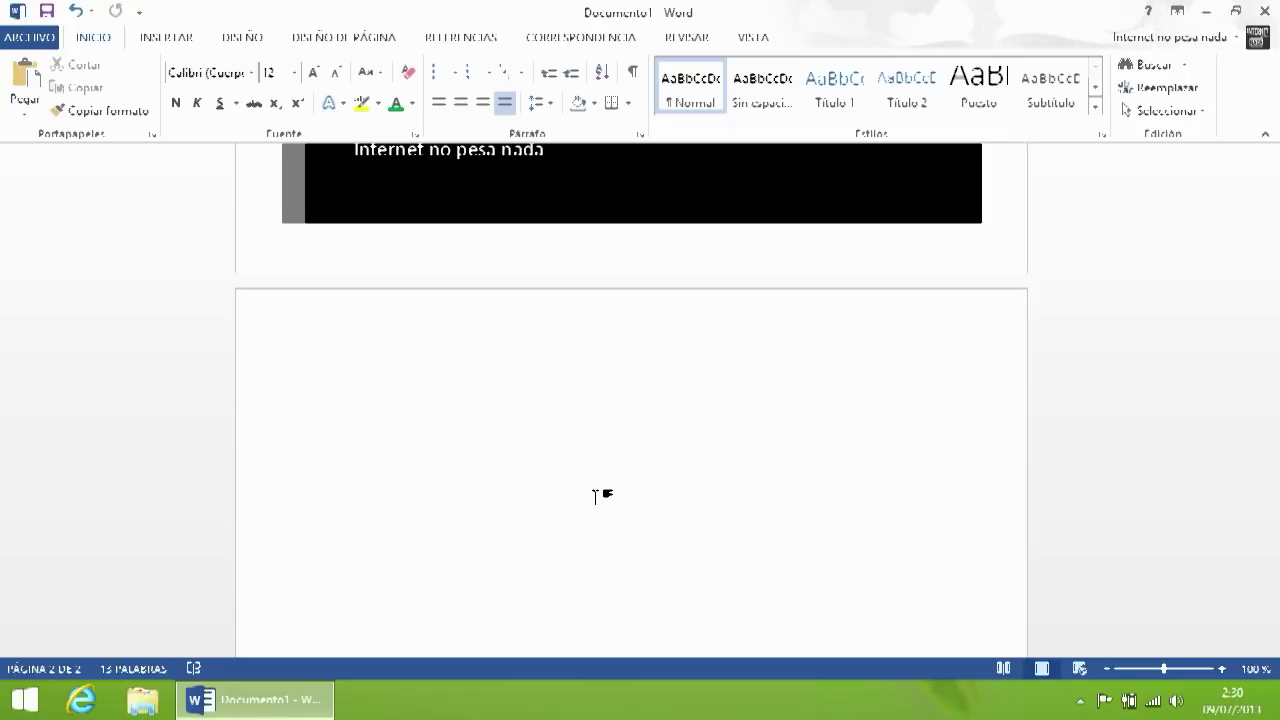
scroll(634, 429, "down", 3)
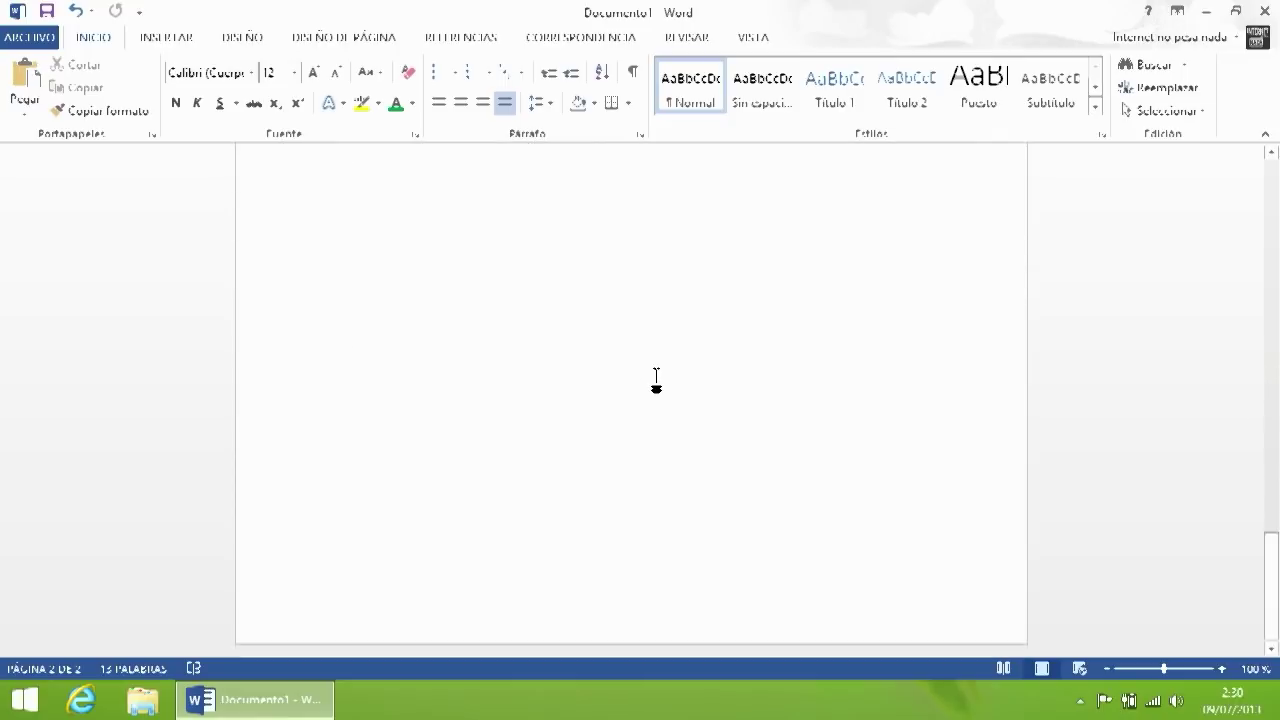
scroll(646, 326, "up", 3)
type("=")
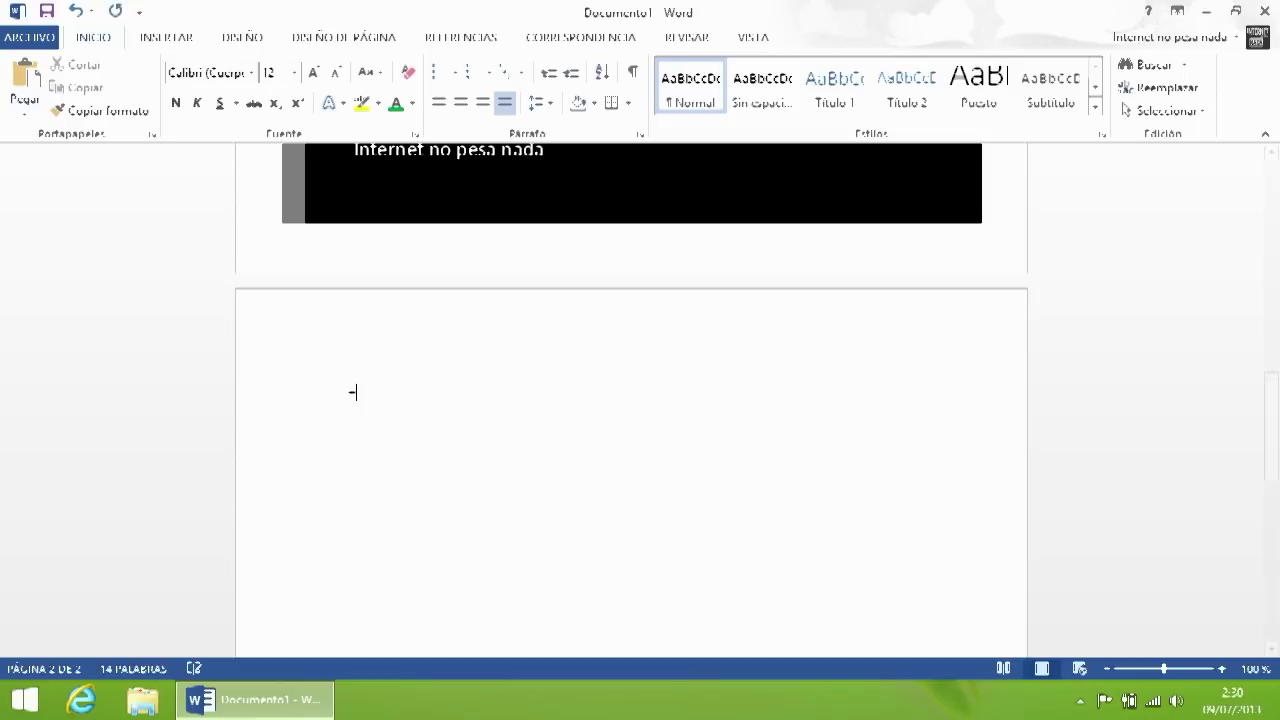
type("rand(3,3)")
key("Return")
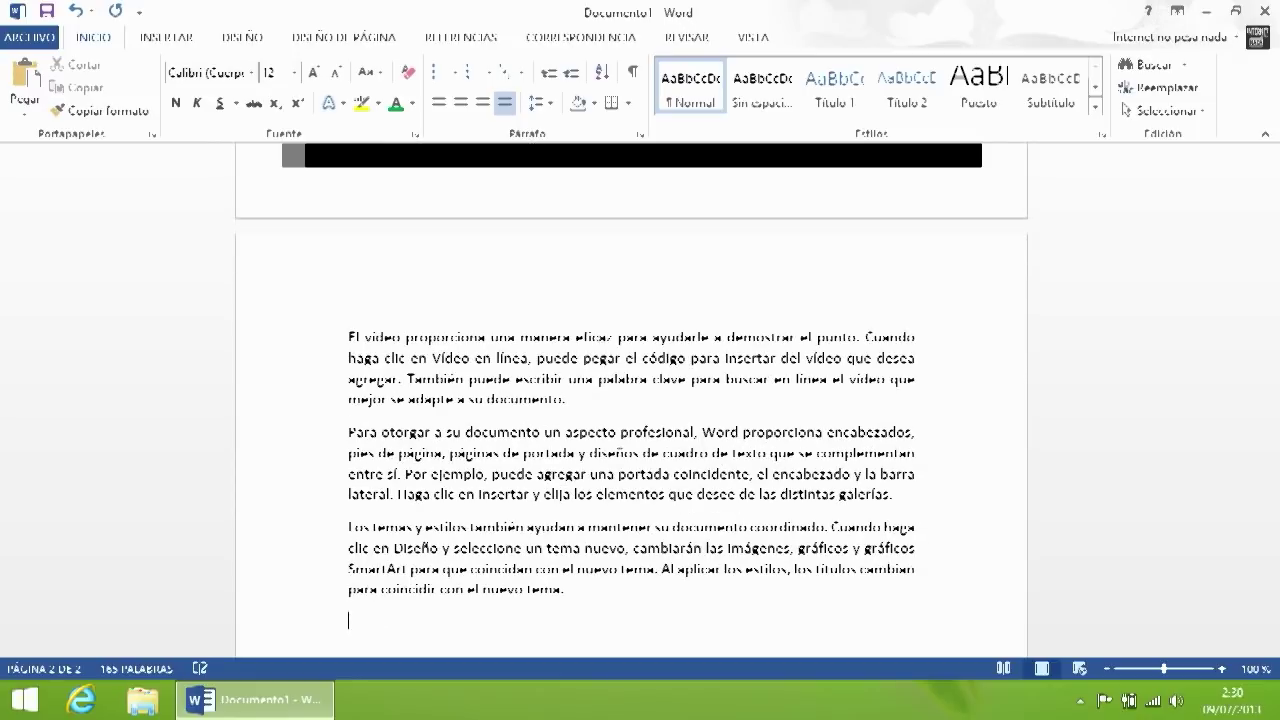
Step: Add empty paragraphs below the sample text until the cursor reaches page three
scroll(657, 477, "down", 3)
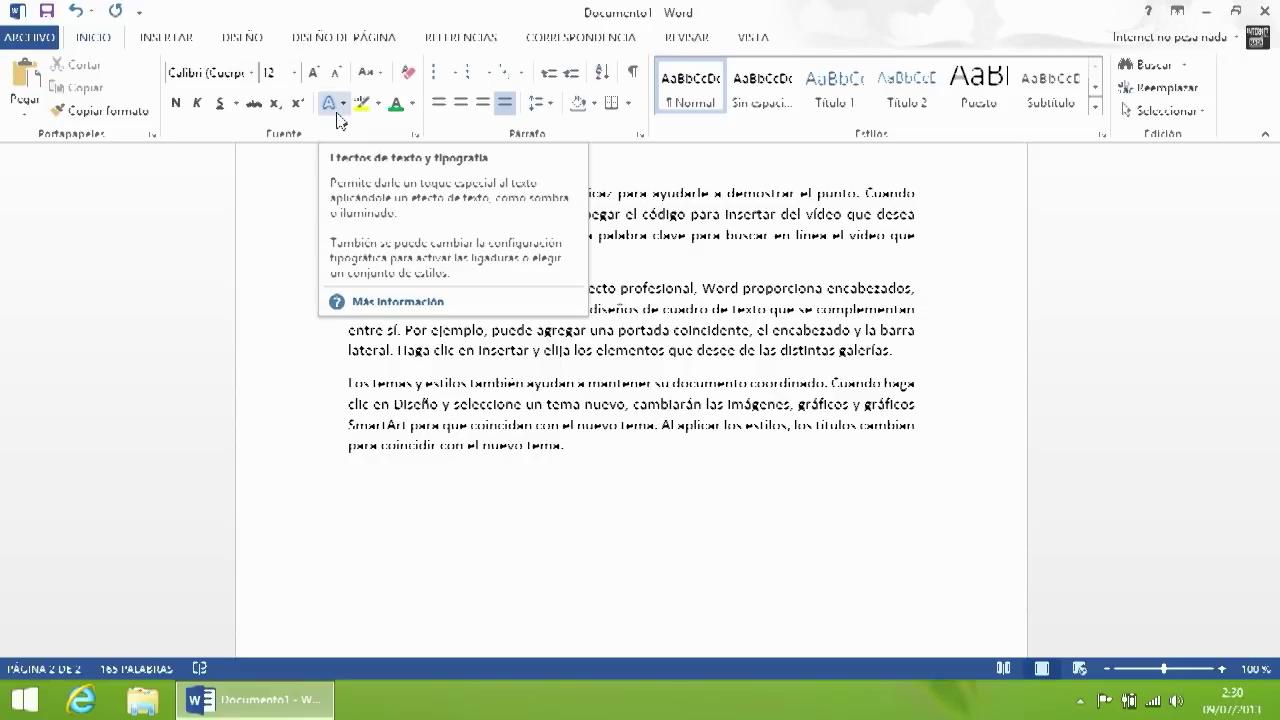
scroll(529, 523, "down", 2)
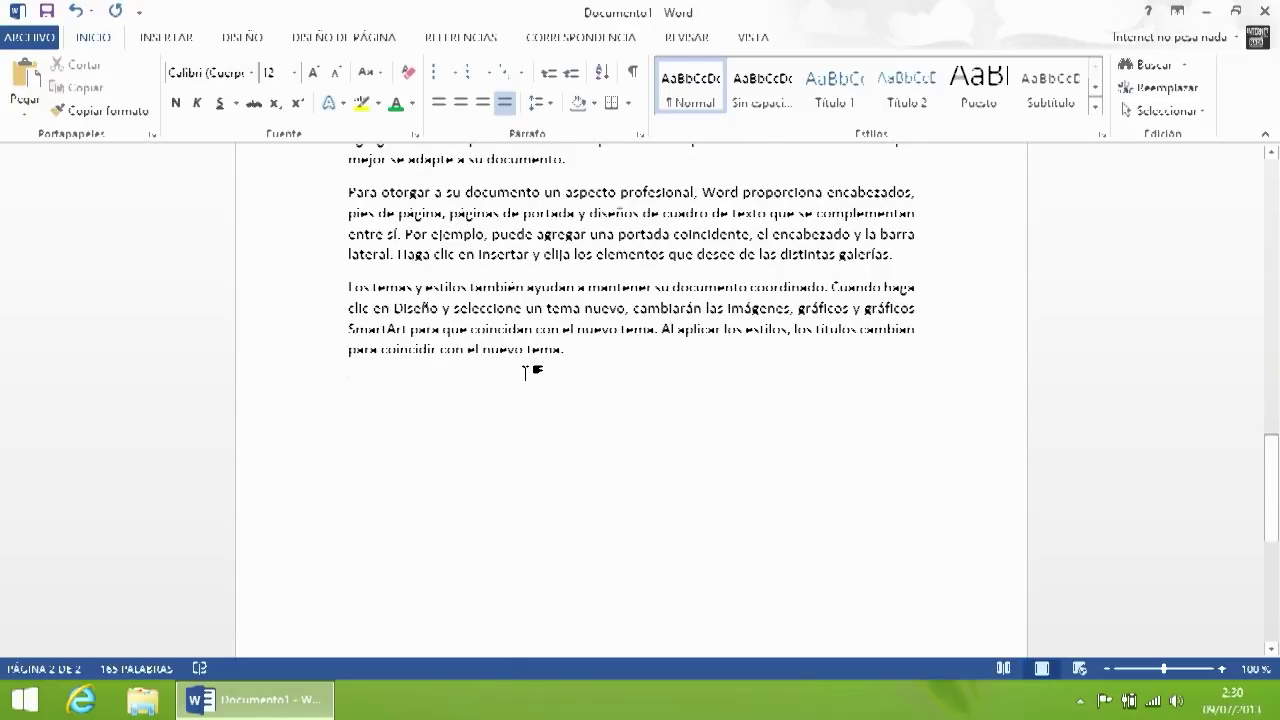
scroll(527, 370, "down", 3)
key("Return")
key("Return")
key("Return")
key("Return")
key("Return")
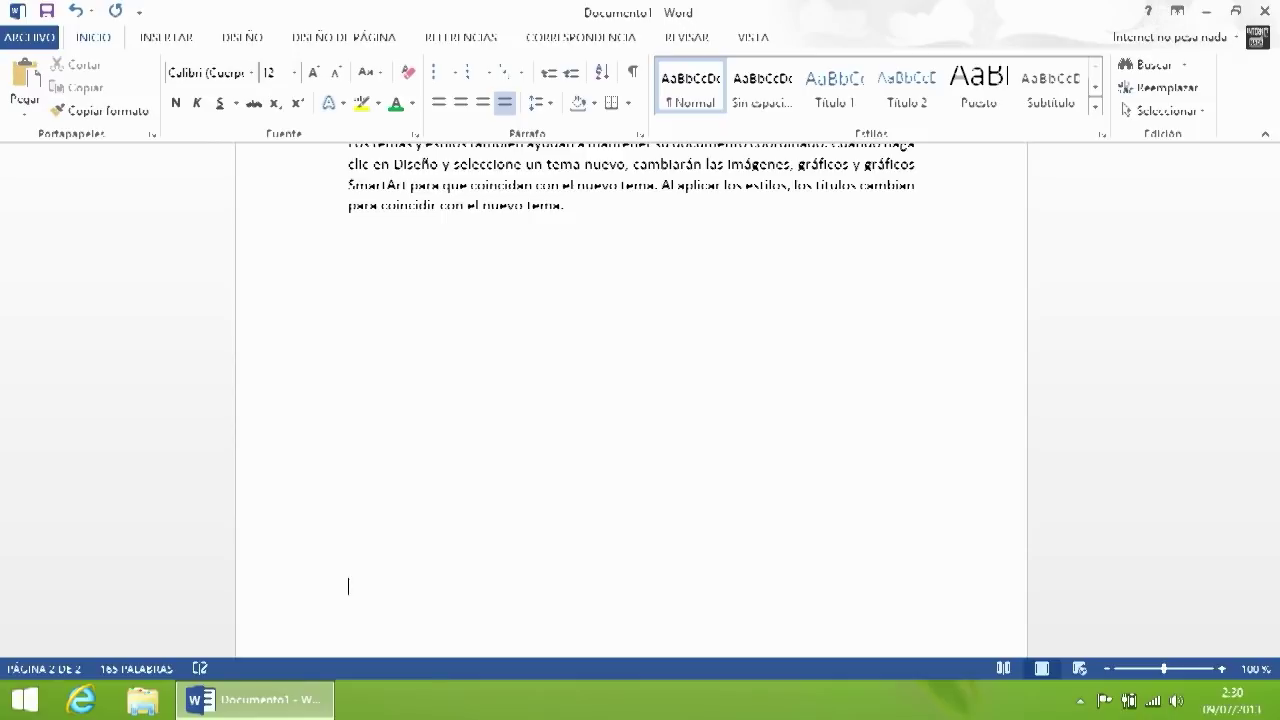
key("Return")
key("Return")
key("Return")
key("Return")
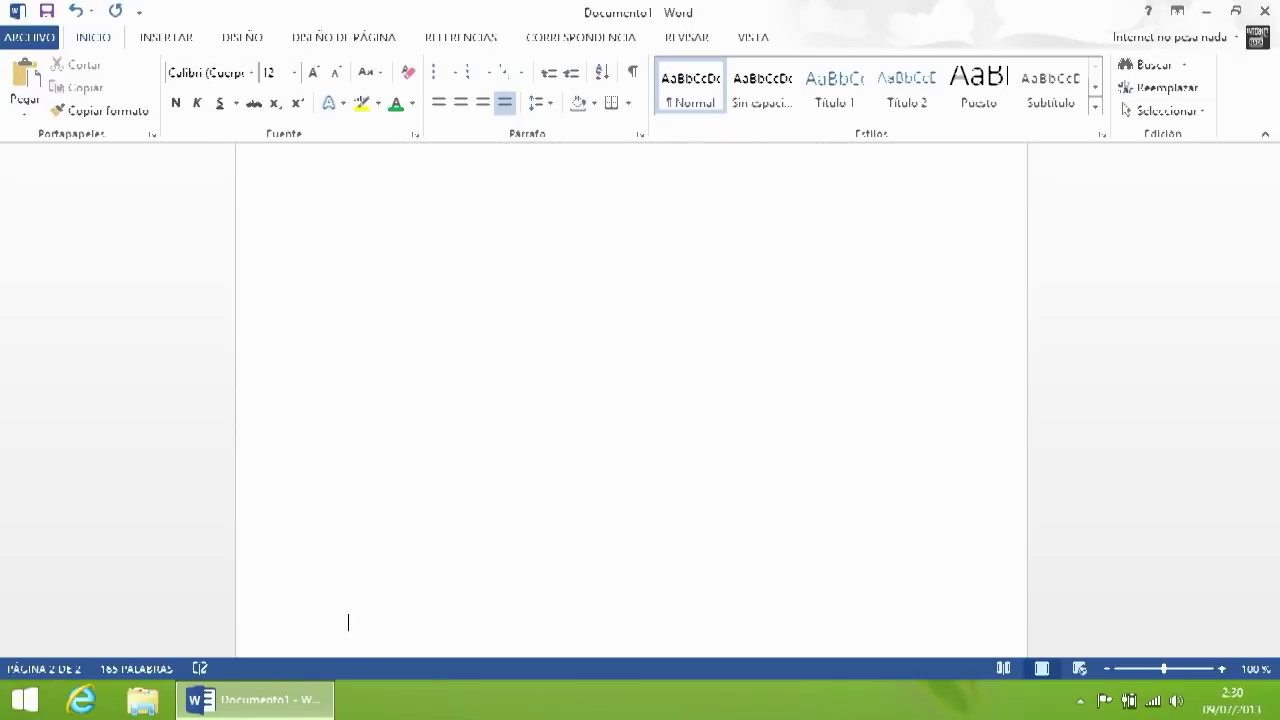
key("Return")
key("Return")
key("Return")
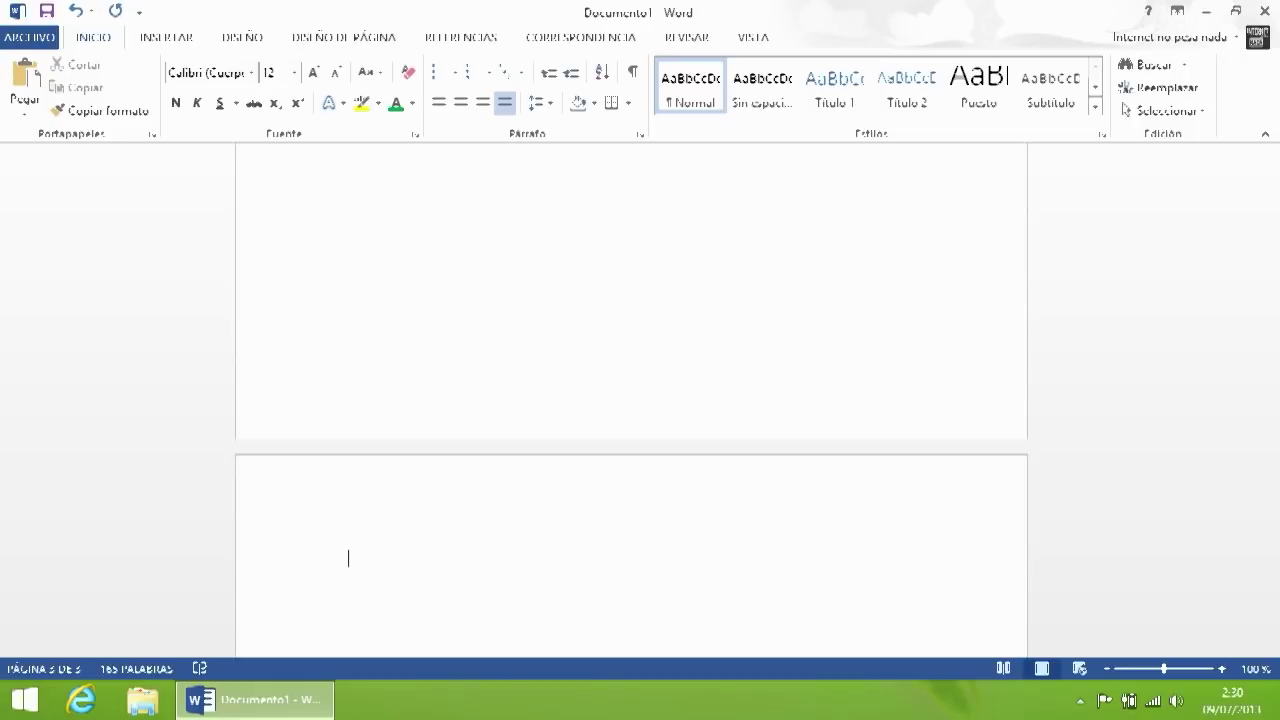
Step: Generate more sample text with =rand(3,3) at the cursor on page three and directly below page two's existing text
type("=rand(3,3)")
key("Return")
scroll(397, 414, "down", 3)
scroll(397, 414, "up", 2)
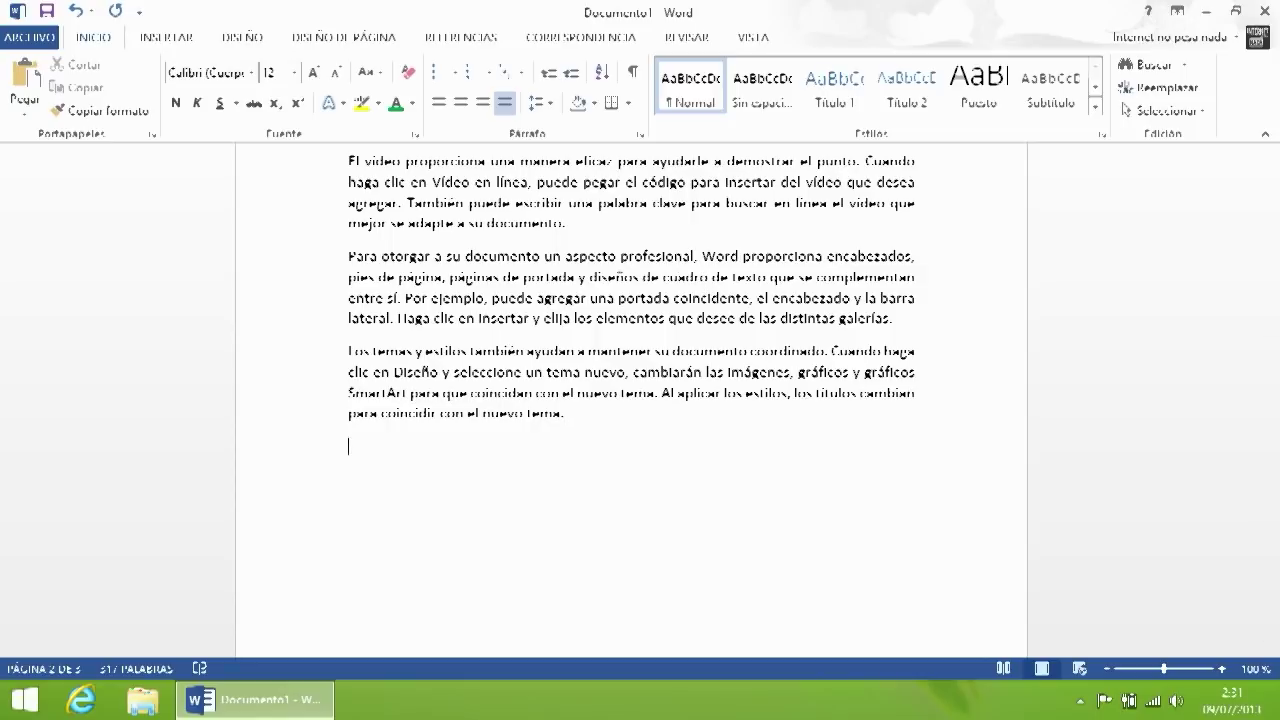
type("=rand(3,3)")
key("Return")
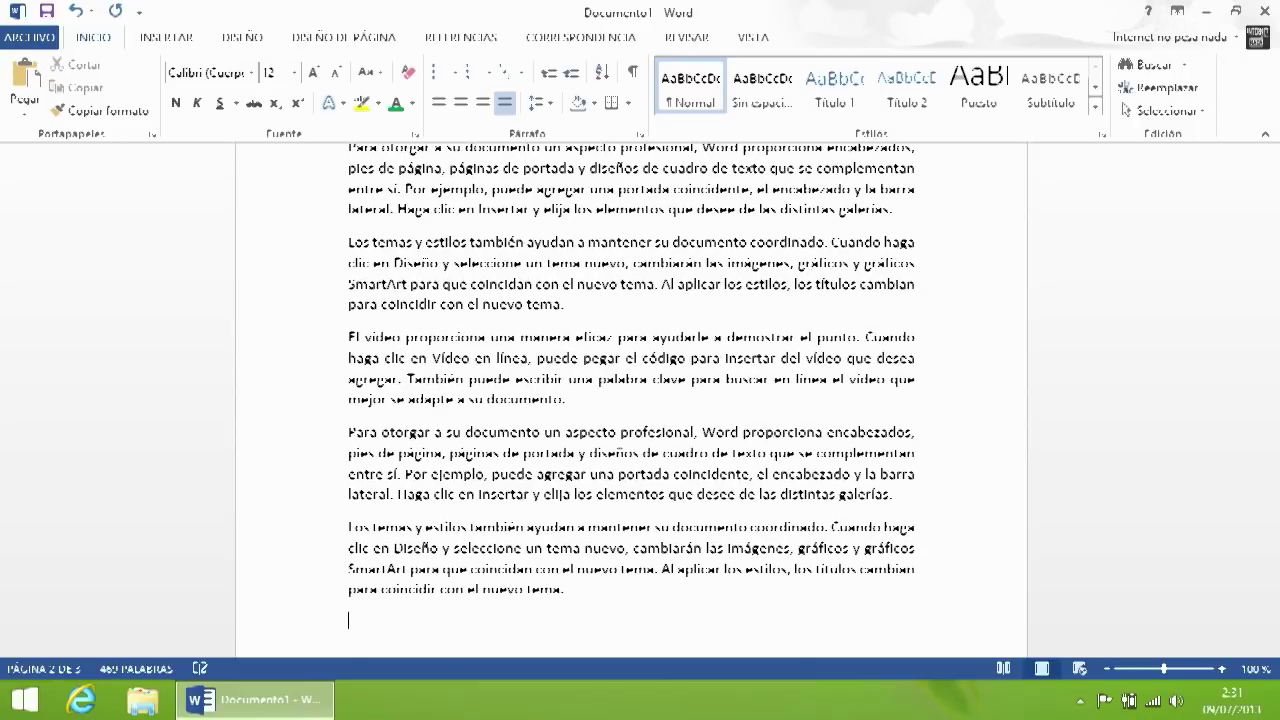
Step: Review the sample text on pages two and three and place the cursor in the empty paragraph directly above page three's text
scroll(562, 291, "down", 10)
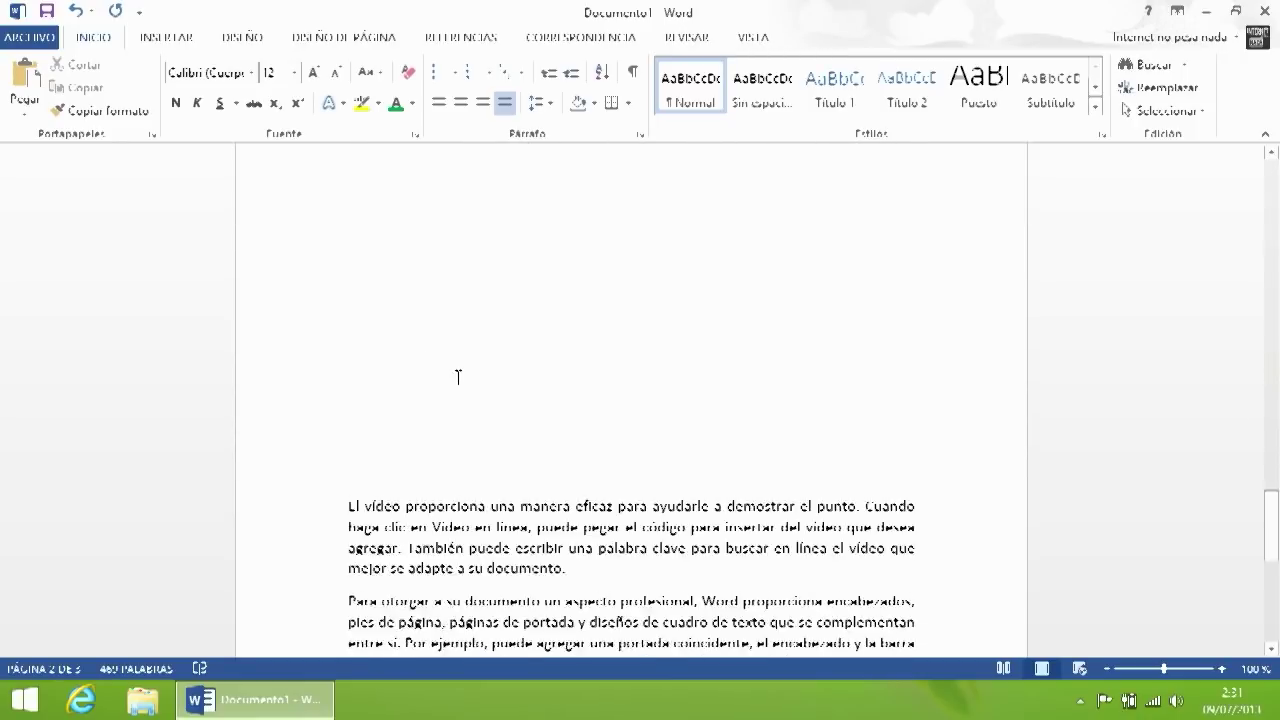
scroll(540, 478, "down", 2)
scroll(509, 420, "up", 6)
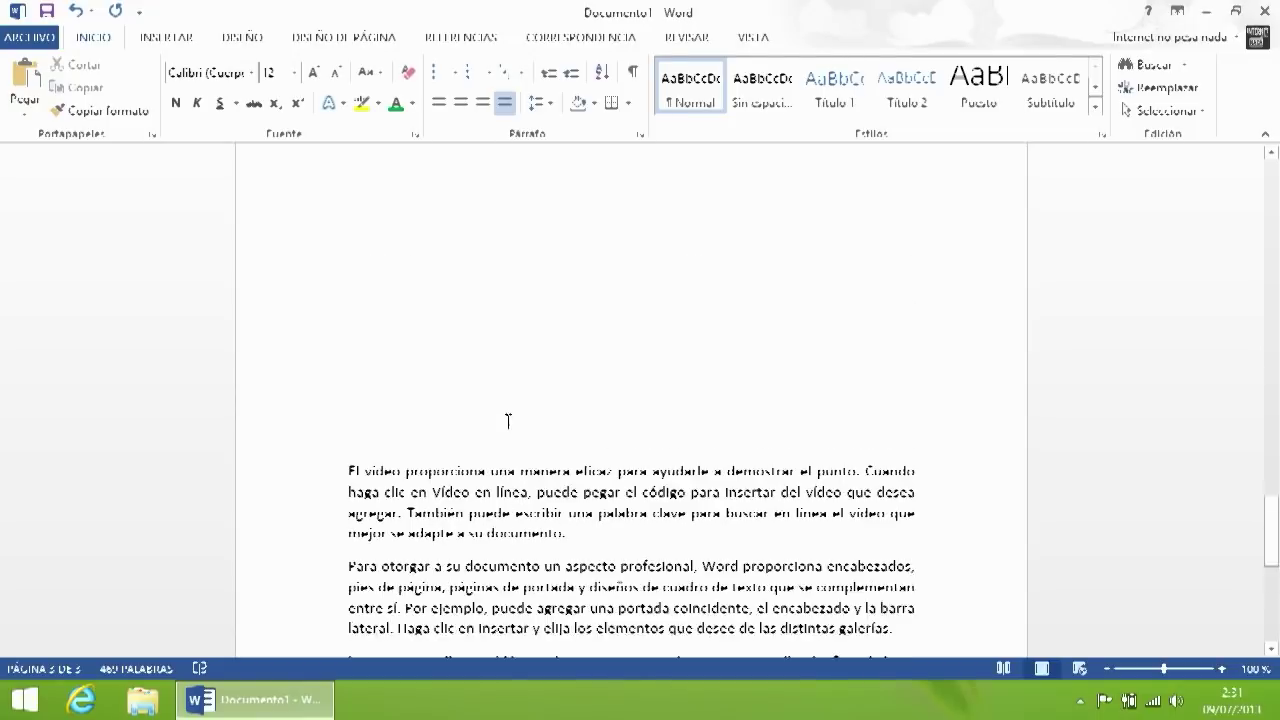
scroll(360, 215, "up", 1)
left_click_drag(351, 200, 750, 539)
left_click(608, 458)
left_click(492, 527)
left_click(502, 565)
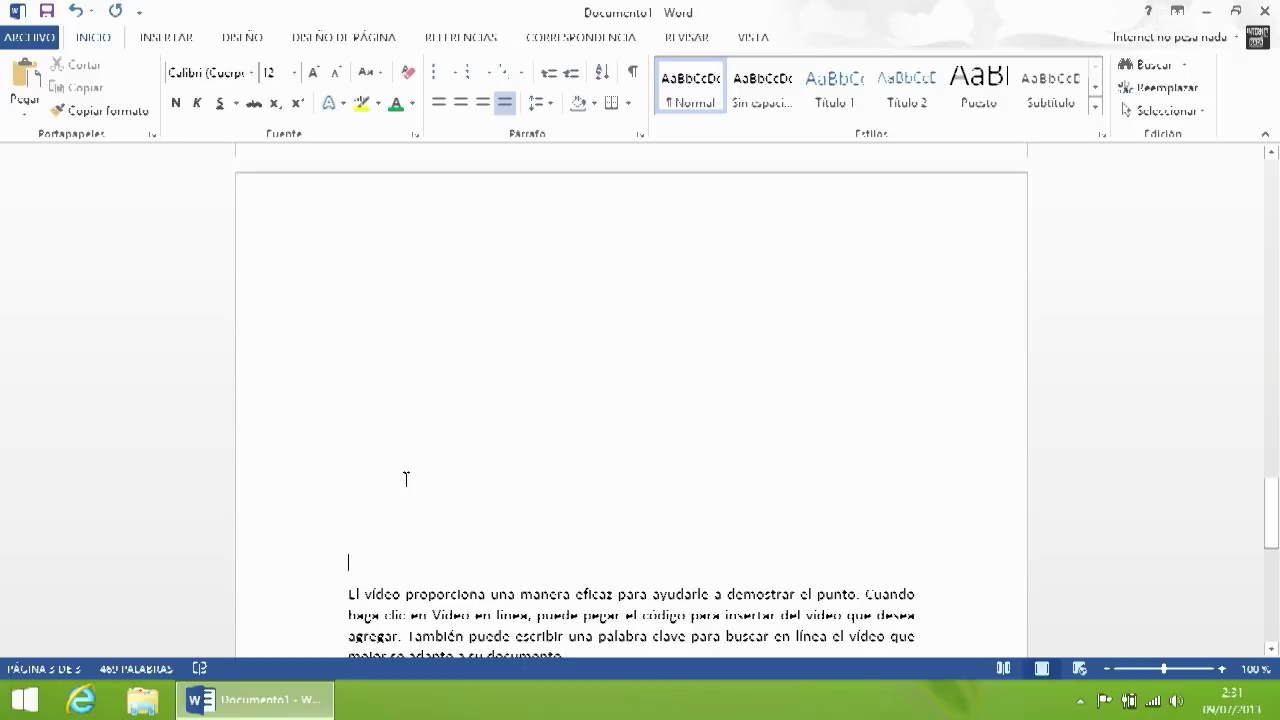
scroll(417, 446, "down", 6)
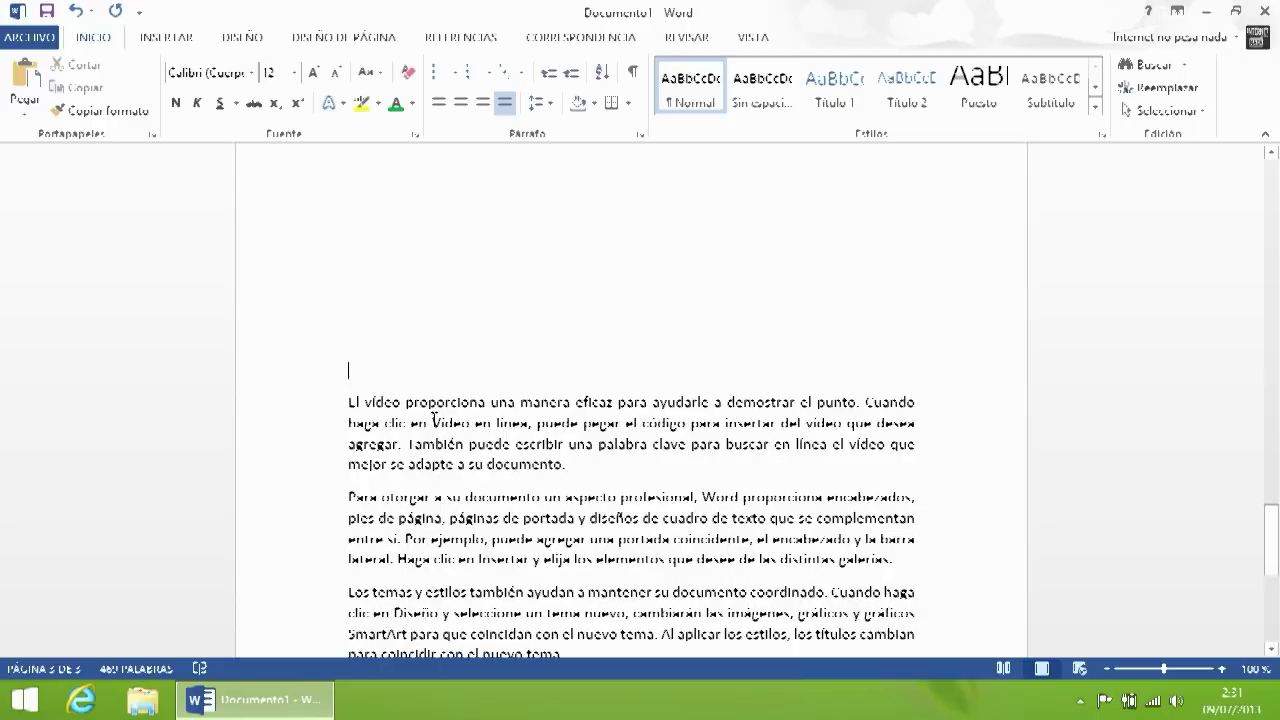
Step: Delete the extra sample text and empty paragraphs that follow the first three sample paragraphs on page two
scroll(440, 408, "down", 1)
scroll(490, 425, "up", 5)
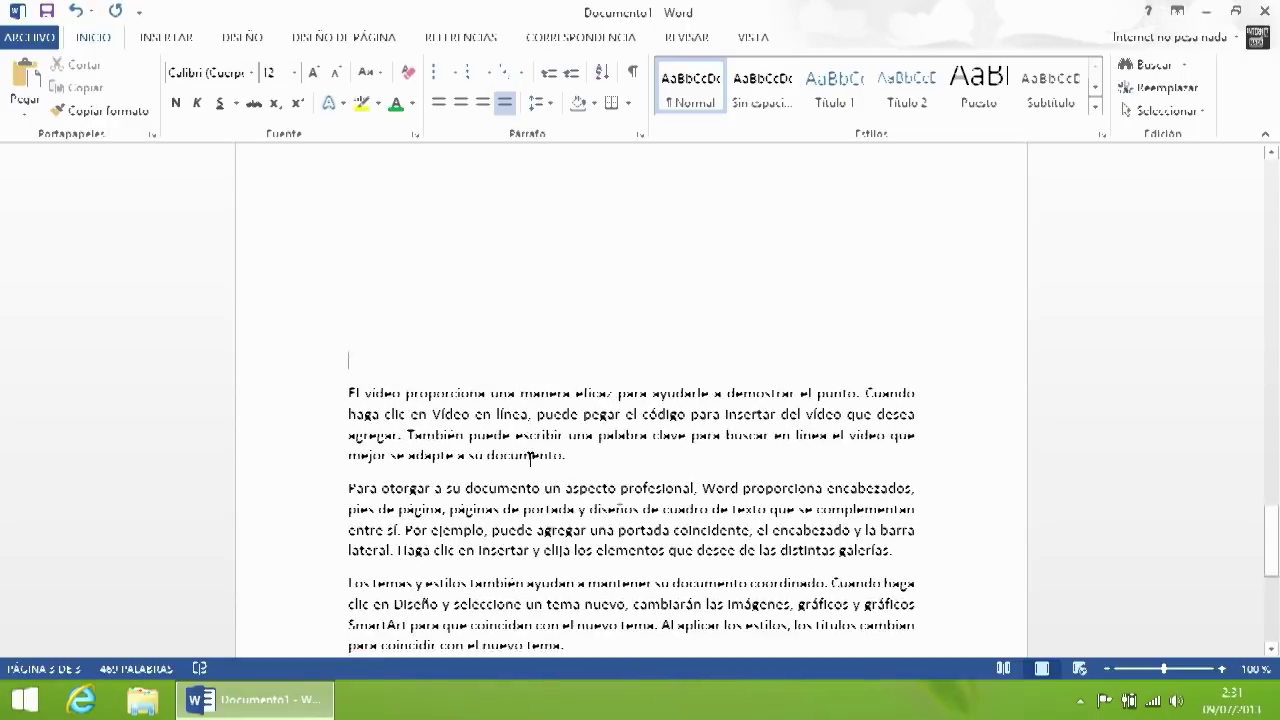
scroll(625, 508, "down", 3)
left_click_drag(630, 513, 350, 337)
key("Delete")
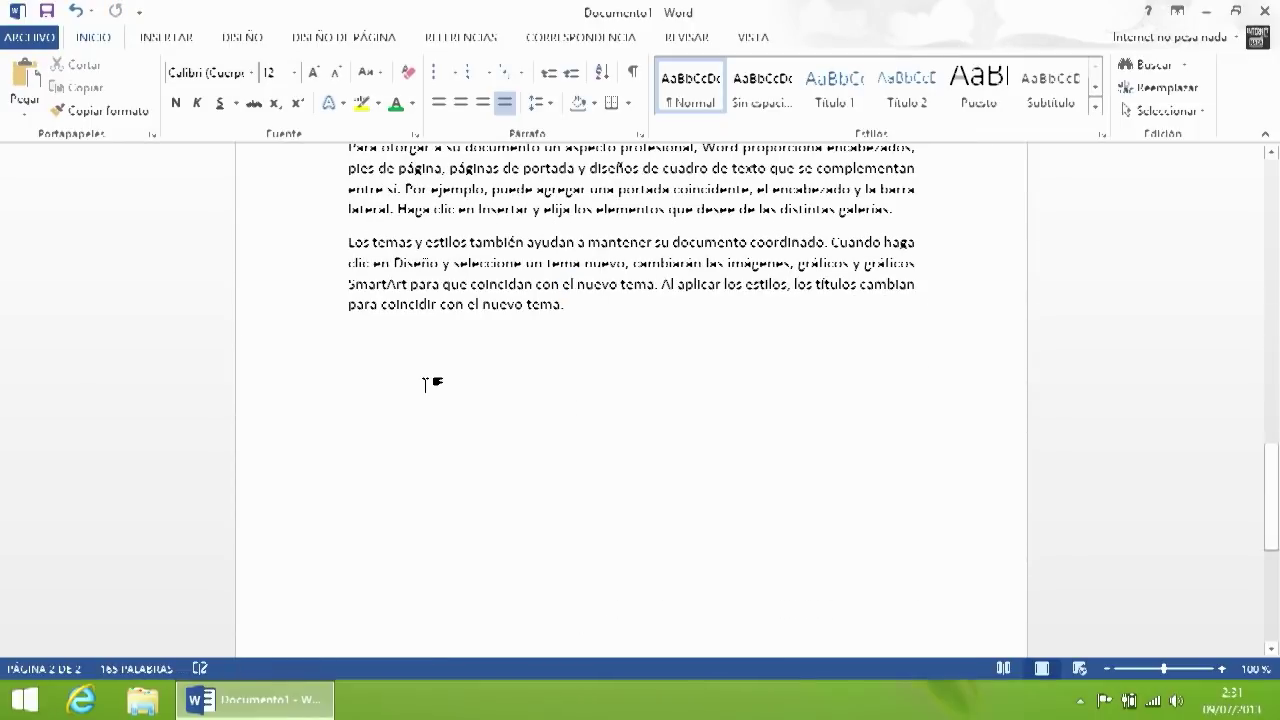
Step: Insert a page break directly below the remaining sample text on page two
left_click(176, 37)
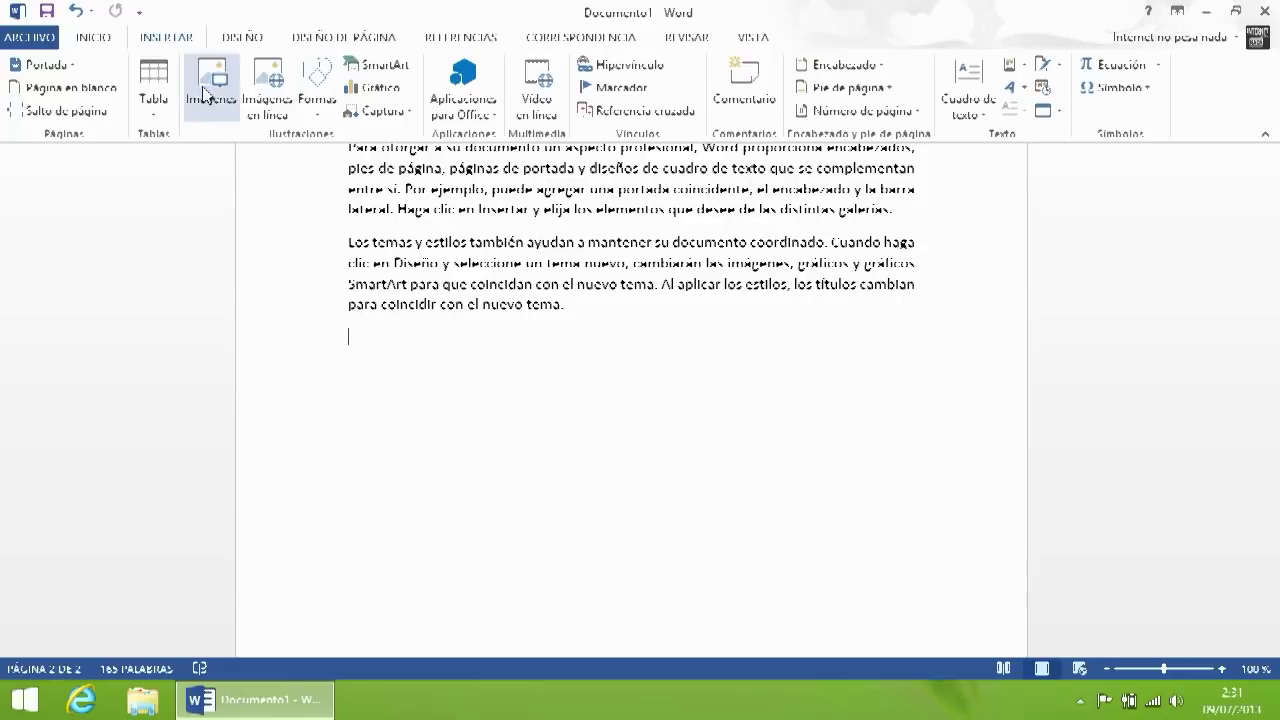
left_click(87, 113)
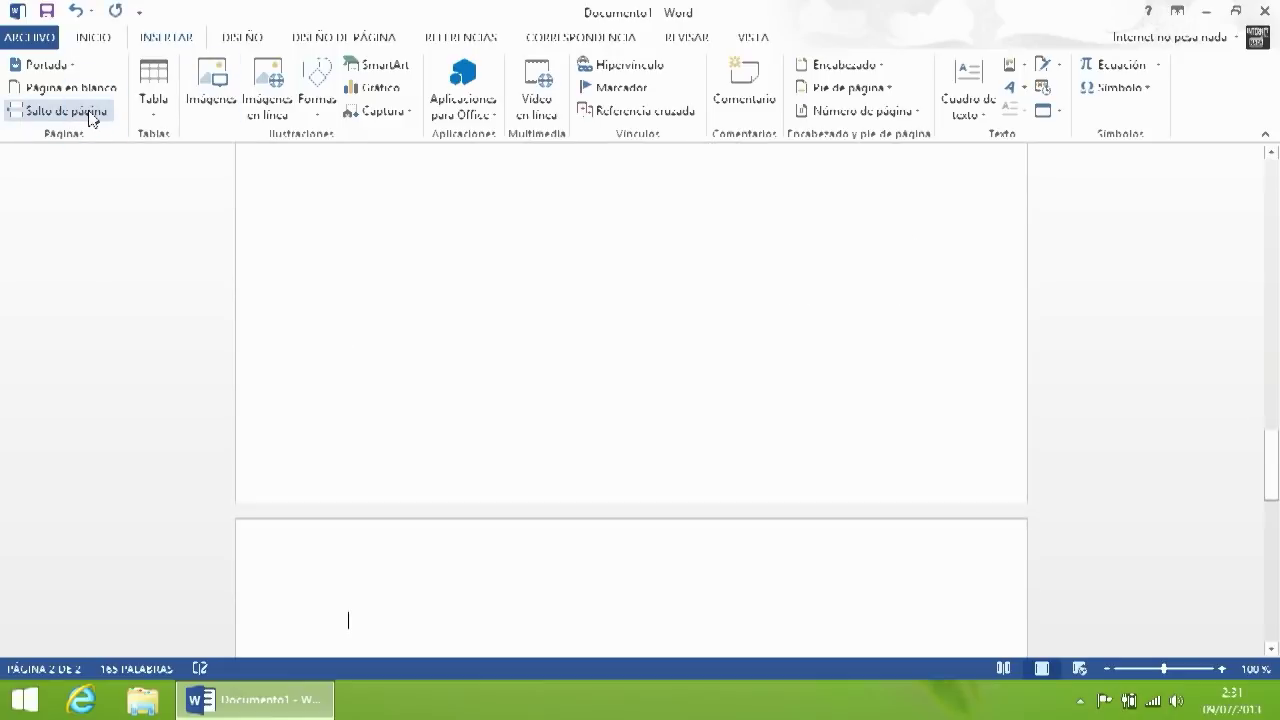
scroll(450, 440, "up", 3)
scroll(449, 314, "down", 5)
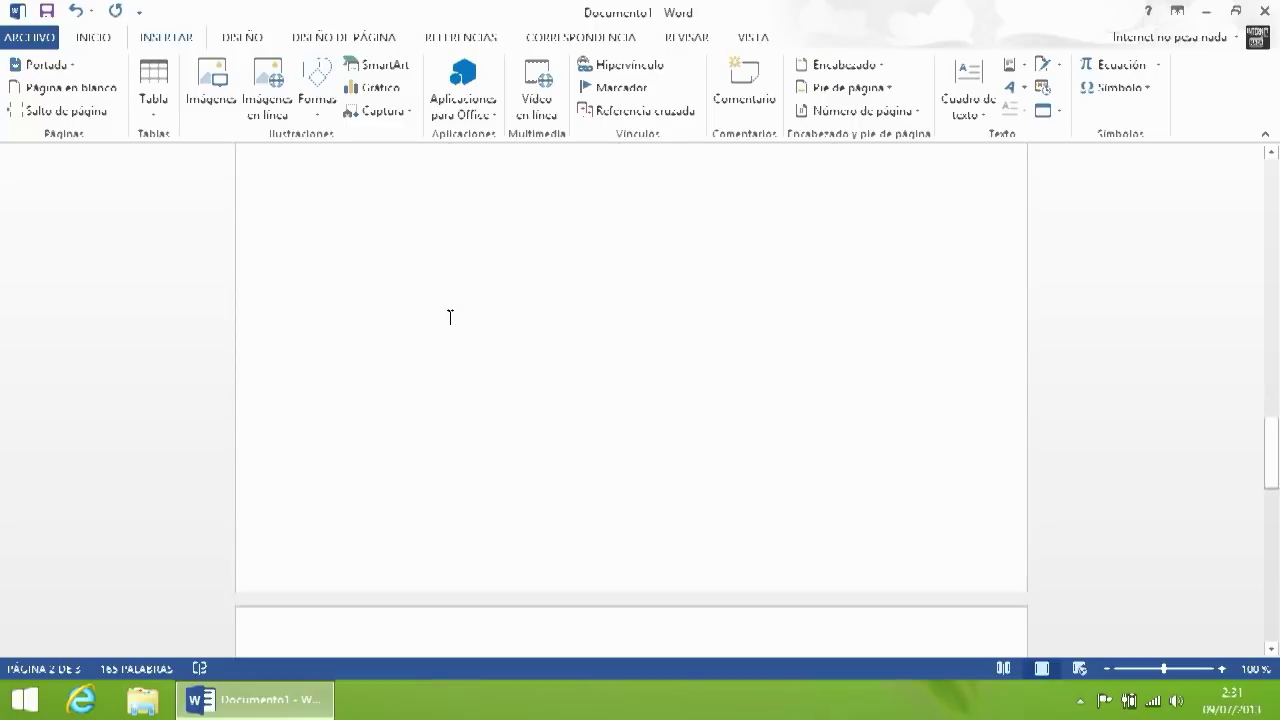
Step: Generate three paragraphs of sample text at the start of page three with =rand(3,3)
type("=")
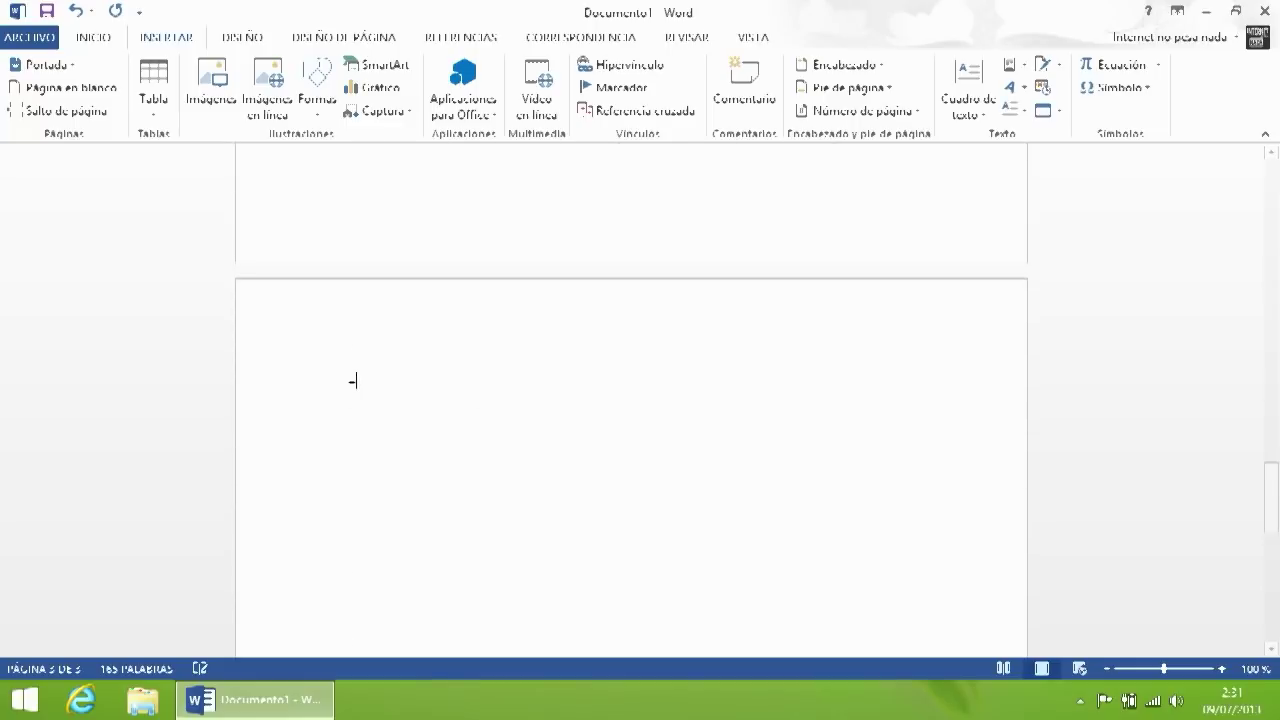
type("rand(3,3)")
key("Return")
Step: Generate three more paragraphs with =rand(3,3) directly below the existing text on page two and check the layout of both pages
scroll(509, 317, "up", 8)
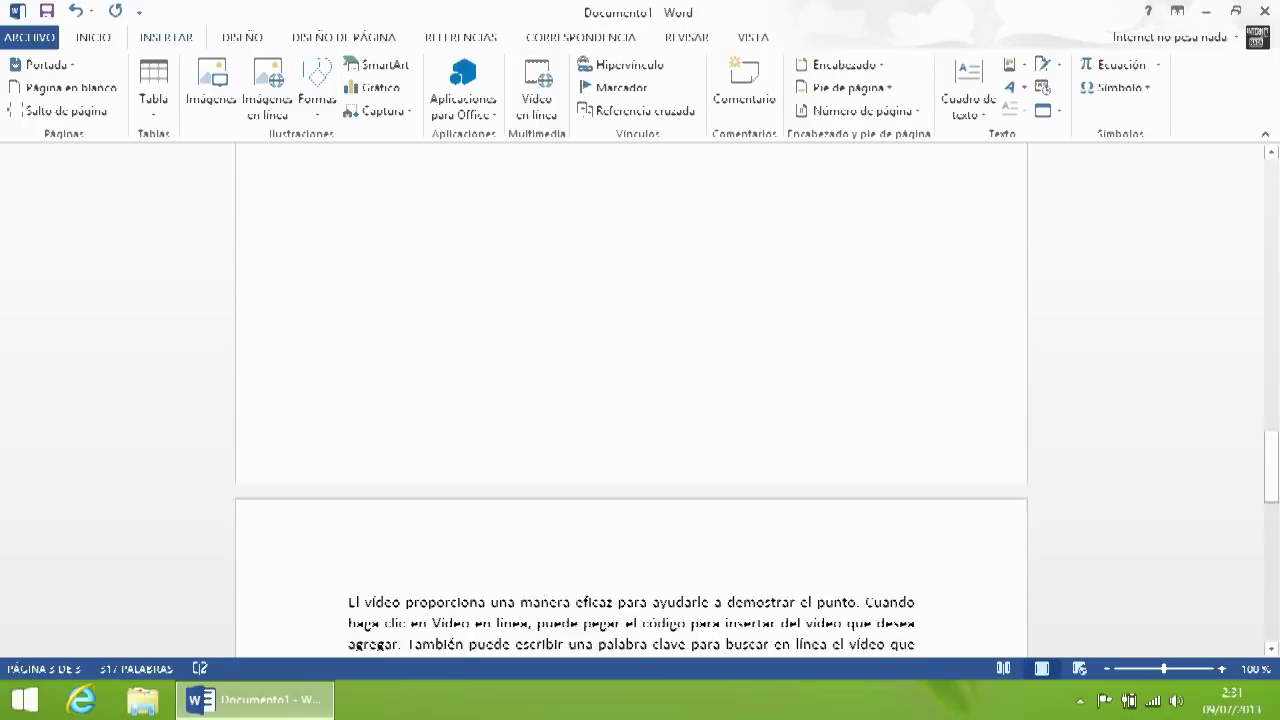
left_click(484, 333)
key("Return")
type("=rand(3,3)")
key("Return")
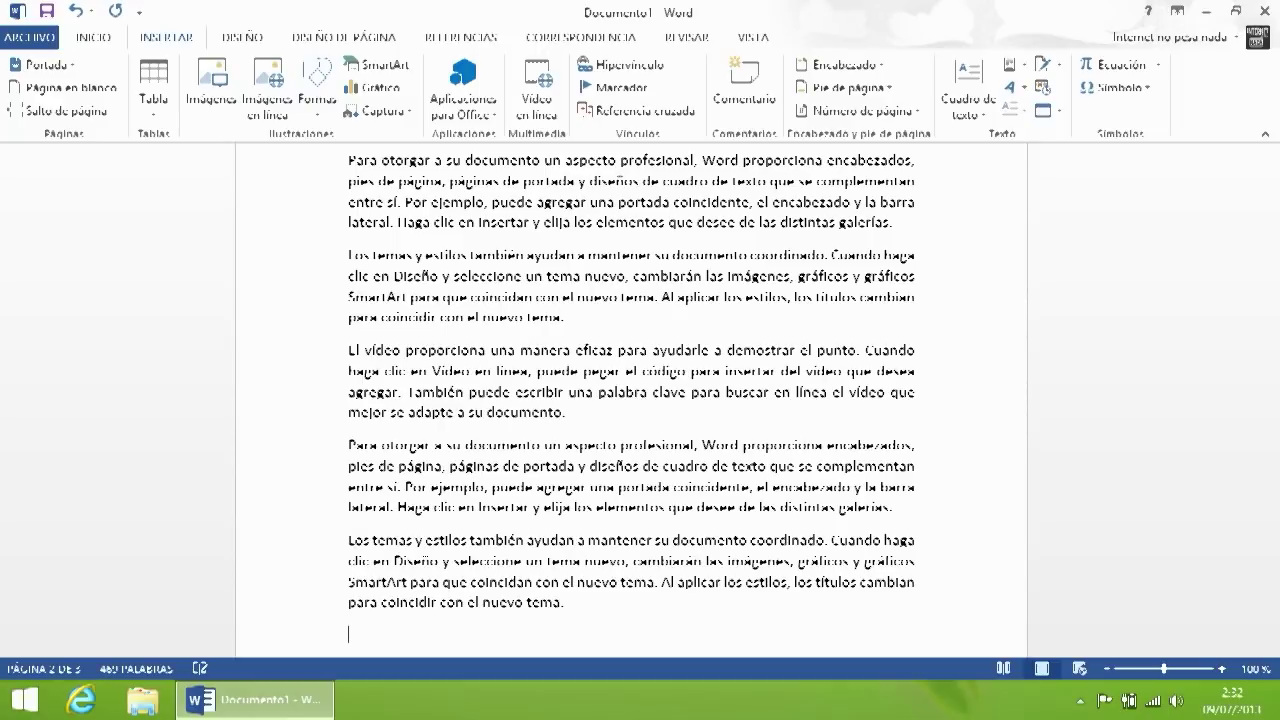
scroll(437, 357, "up", 5)
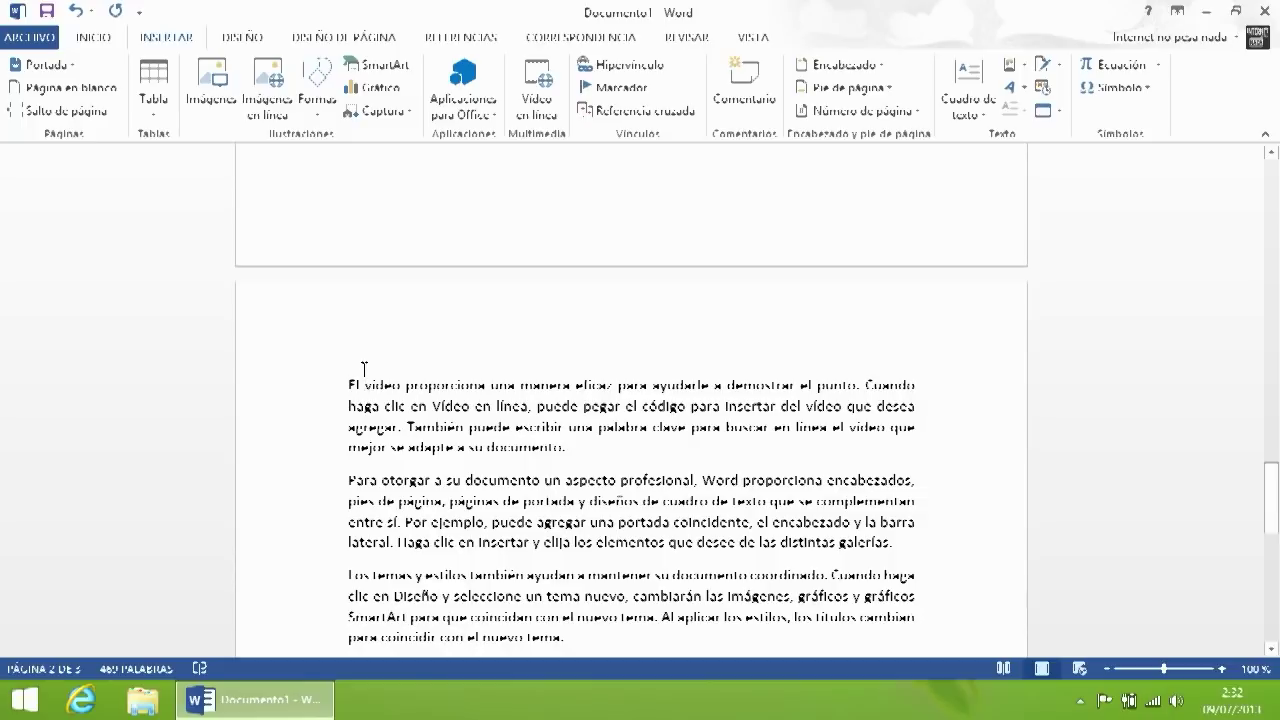
scroll(385, 365, "down", 5)
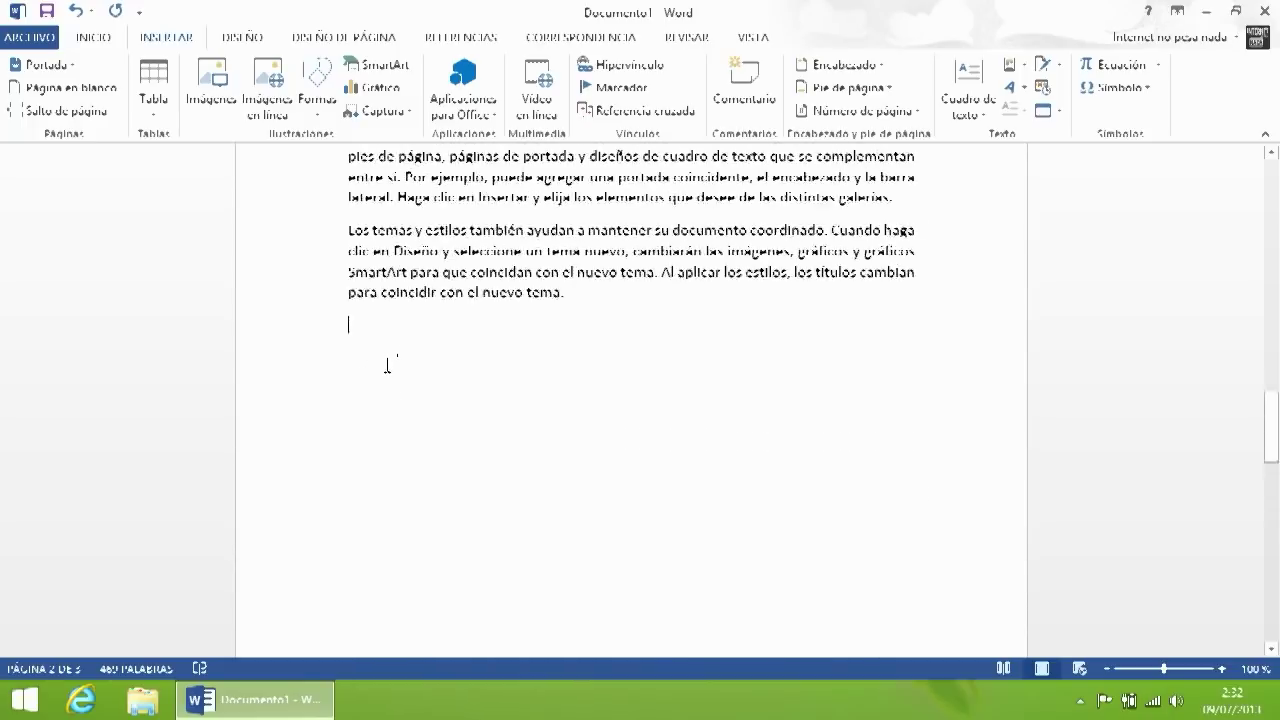
Step: Show the formatting marks to examine the page break below page two's text, and hide them again
left_click(80, 40)
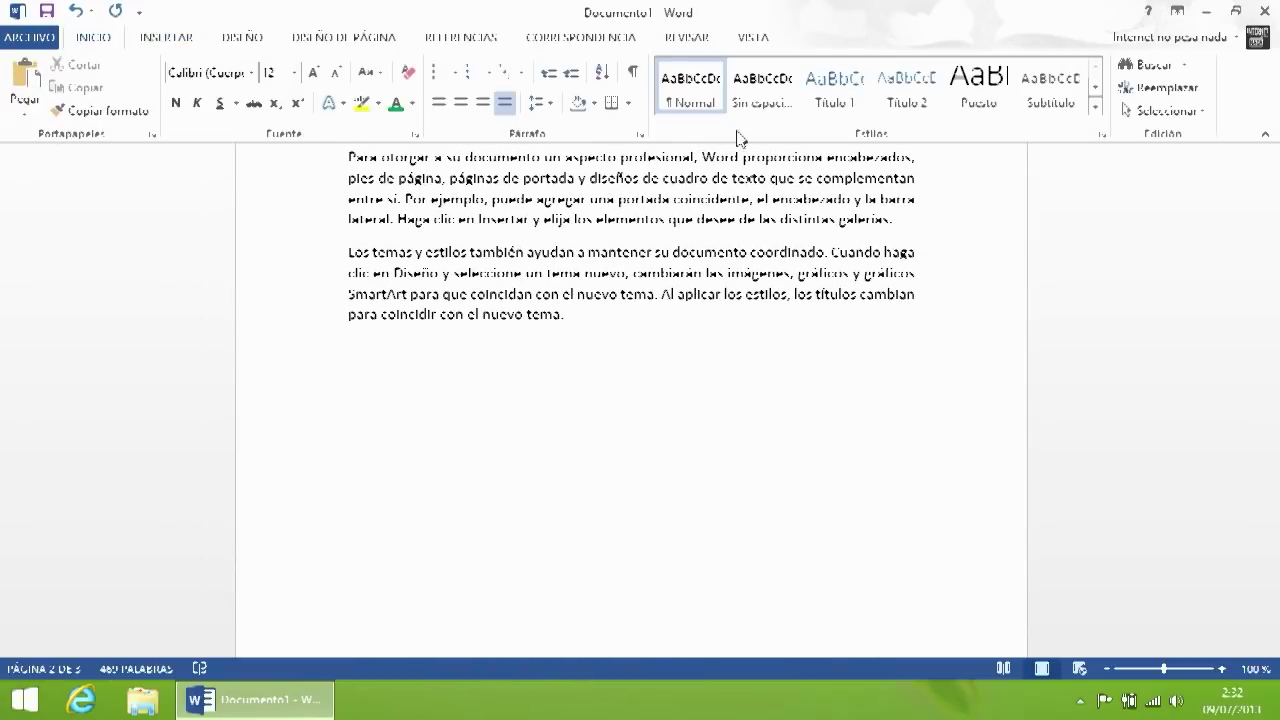
left_click(635, 75)
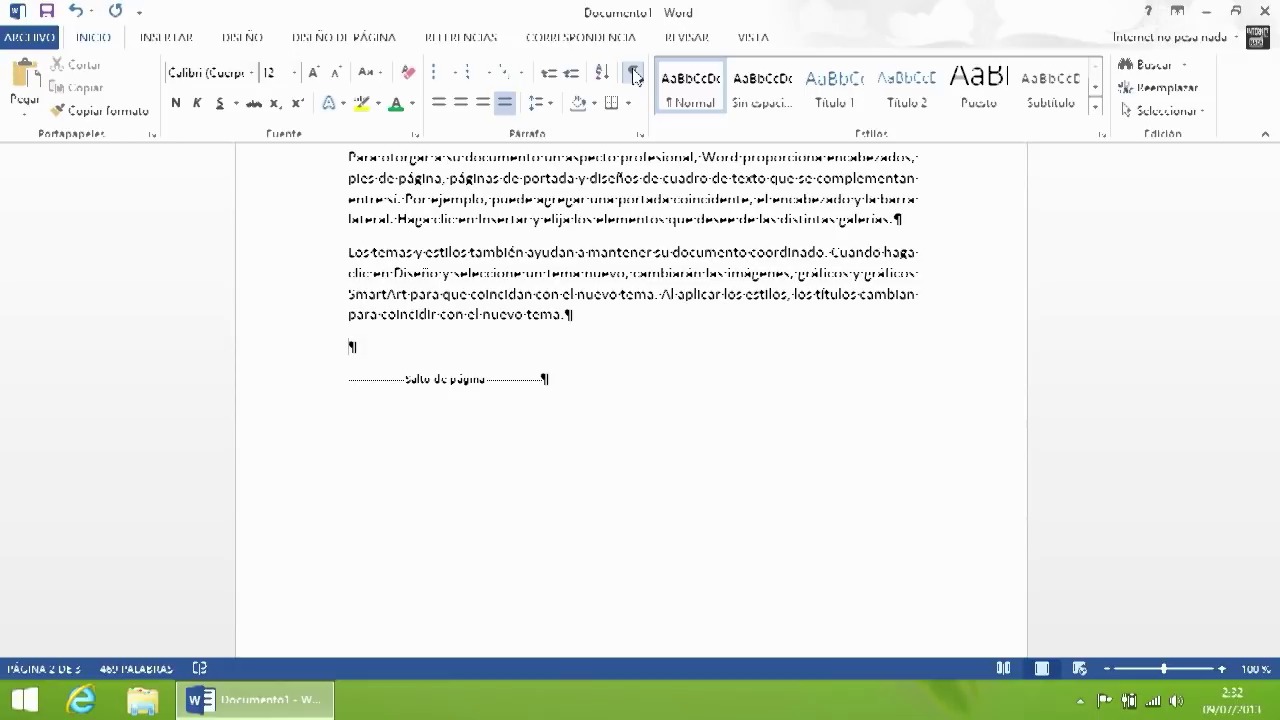
left_click(635, 75)
Step: Insert an empty paragraph above the first sample paragraph on page two
scroll(340, 397, "up", 4)
scroll(343, 355, "up", 10)
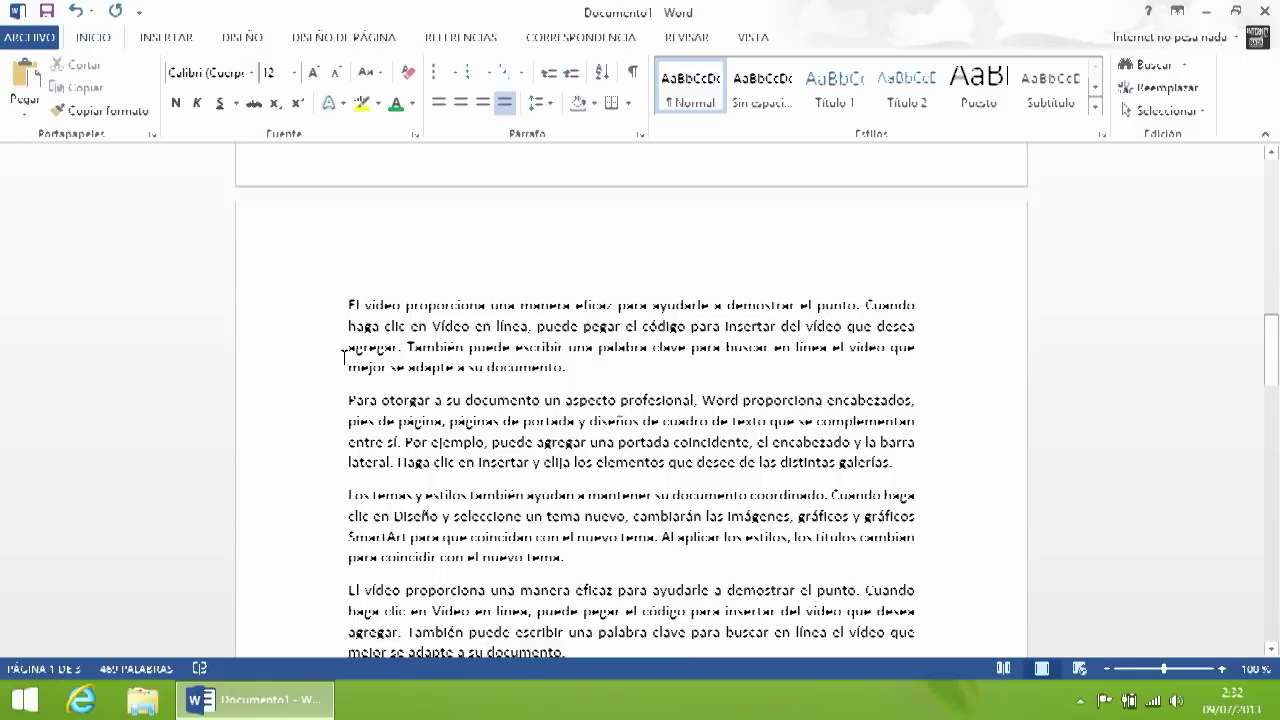
left_click(338, 302)
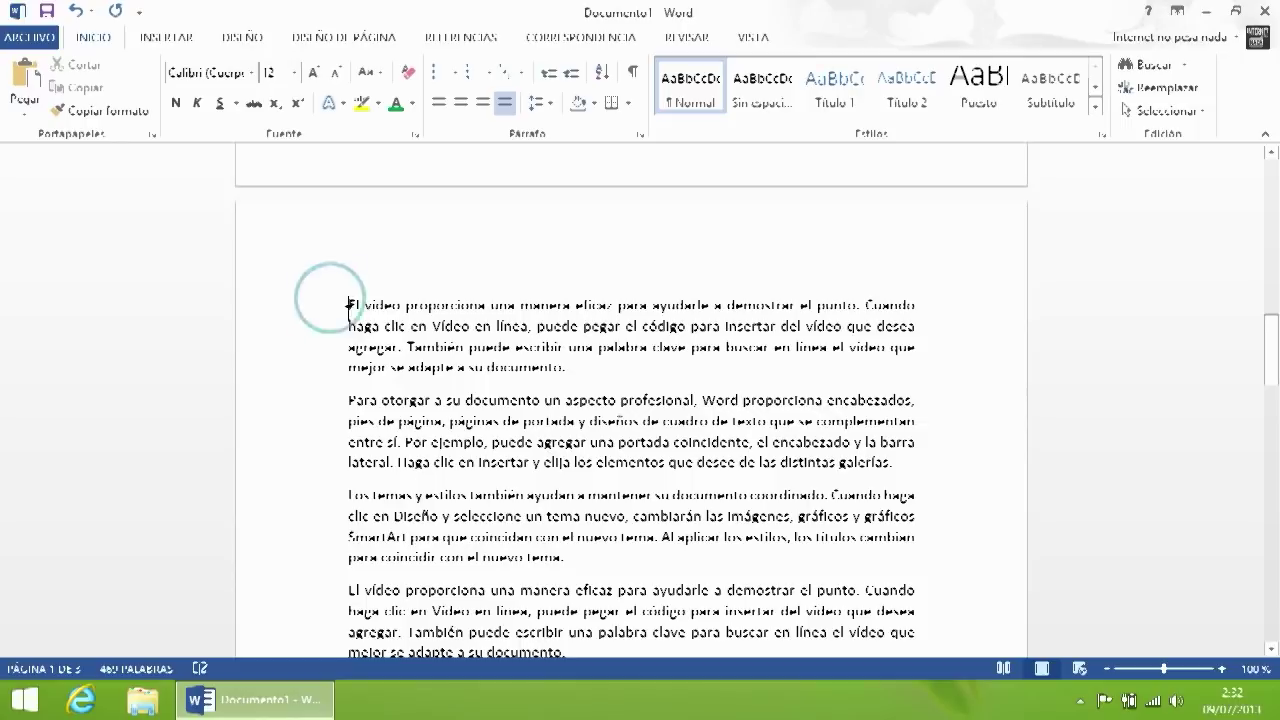
key("Return")
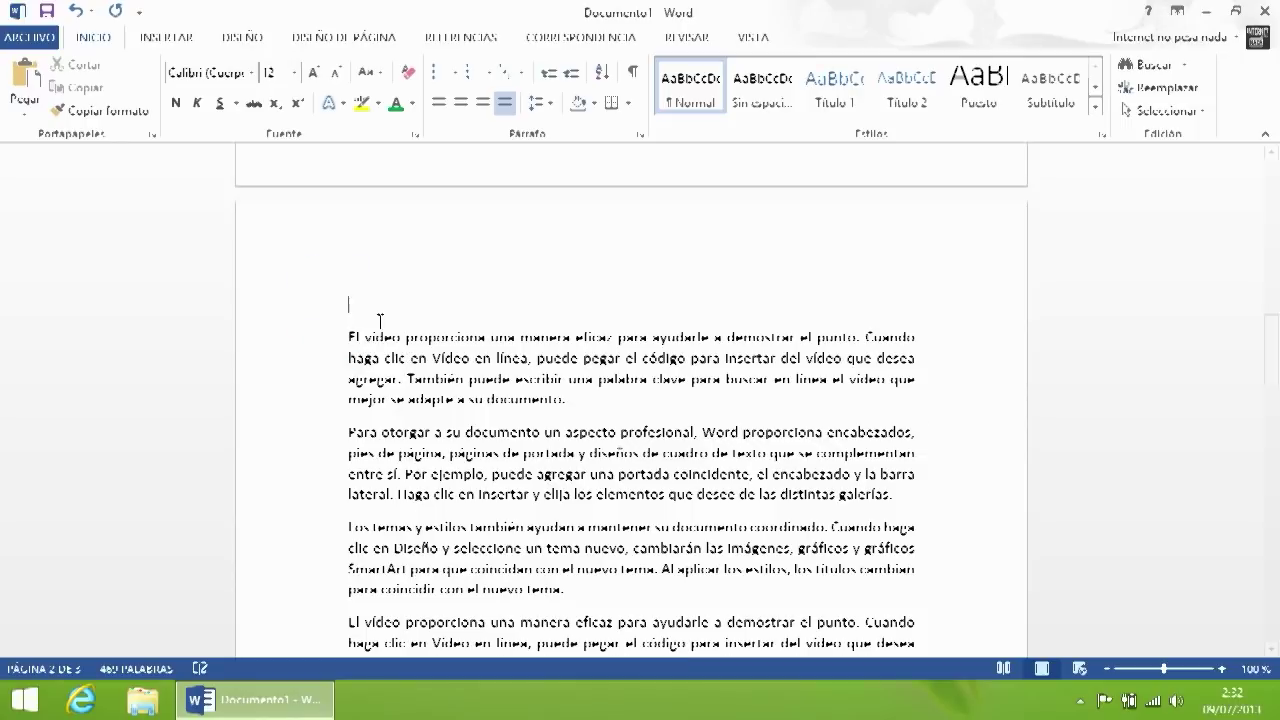
Step: Examine the available types of page breaks and section breaks without inserting one
left_click(185, 37)
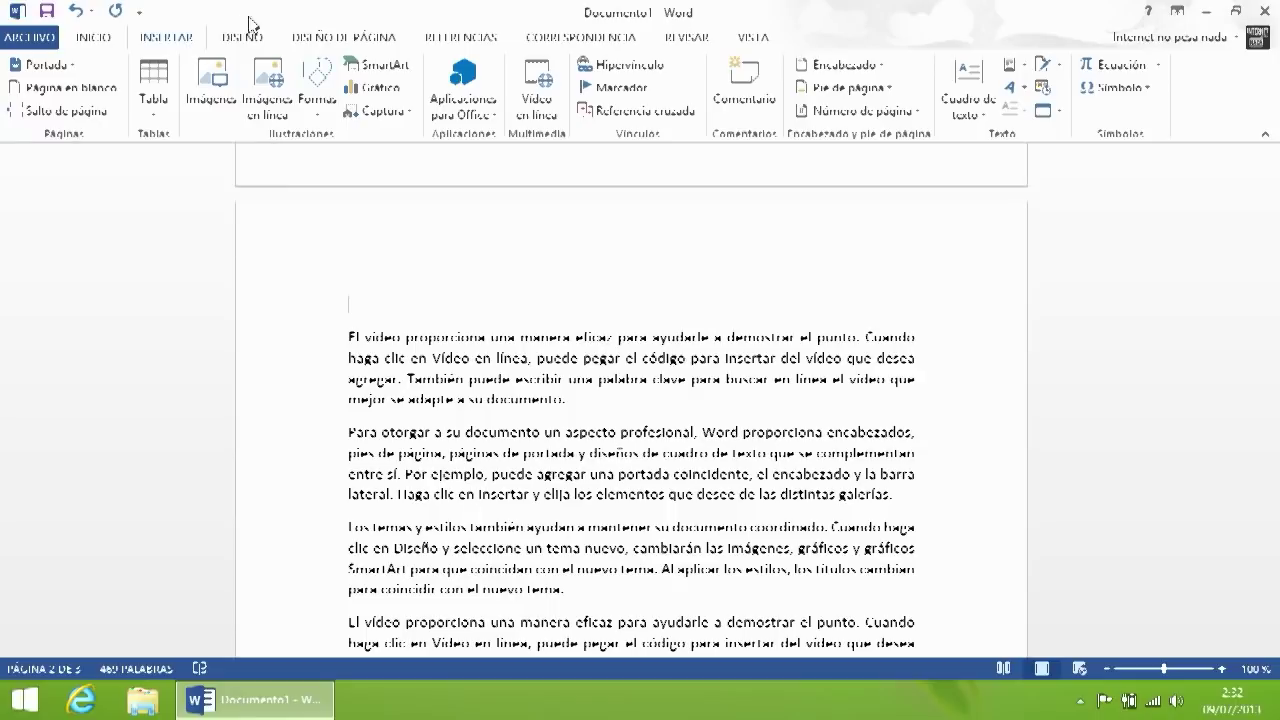
left_click(316, 38)
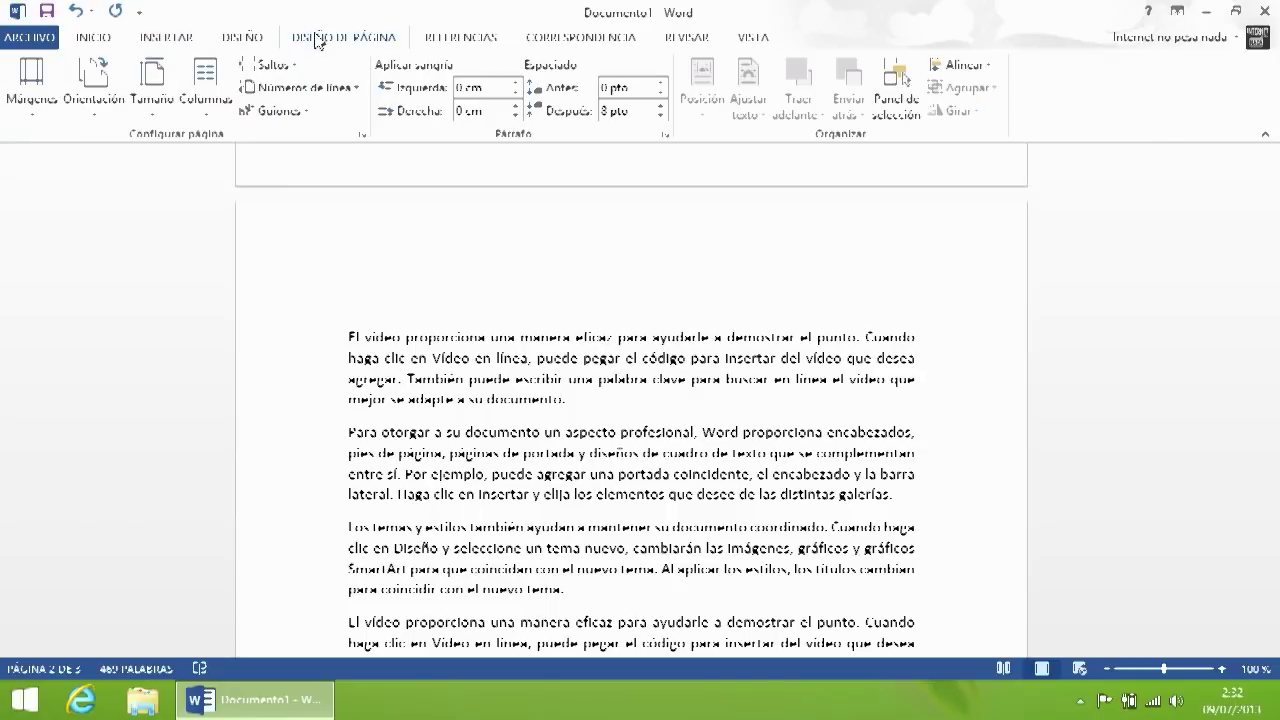
left_click(286, 62)
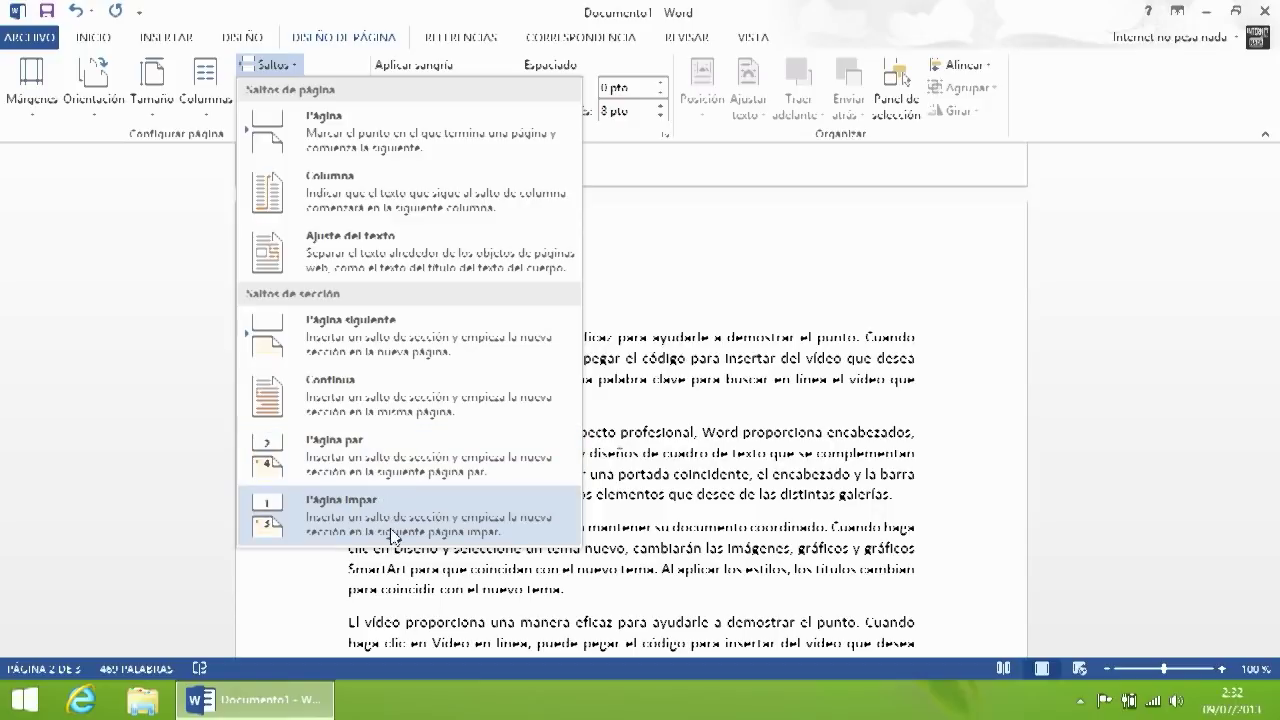
left_click(728, 277)
Step: Delete the three sample paragraphs on page three together with the page break before them
scroll(450, 448, "down", 6)
scroll(430, 425, "up", 5)
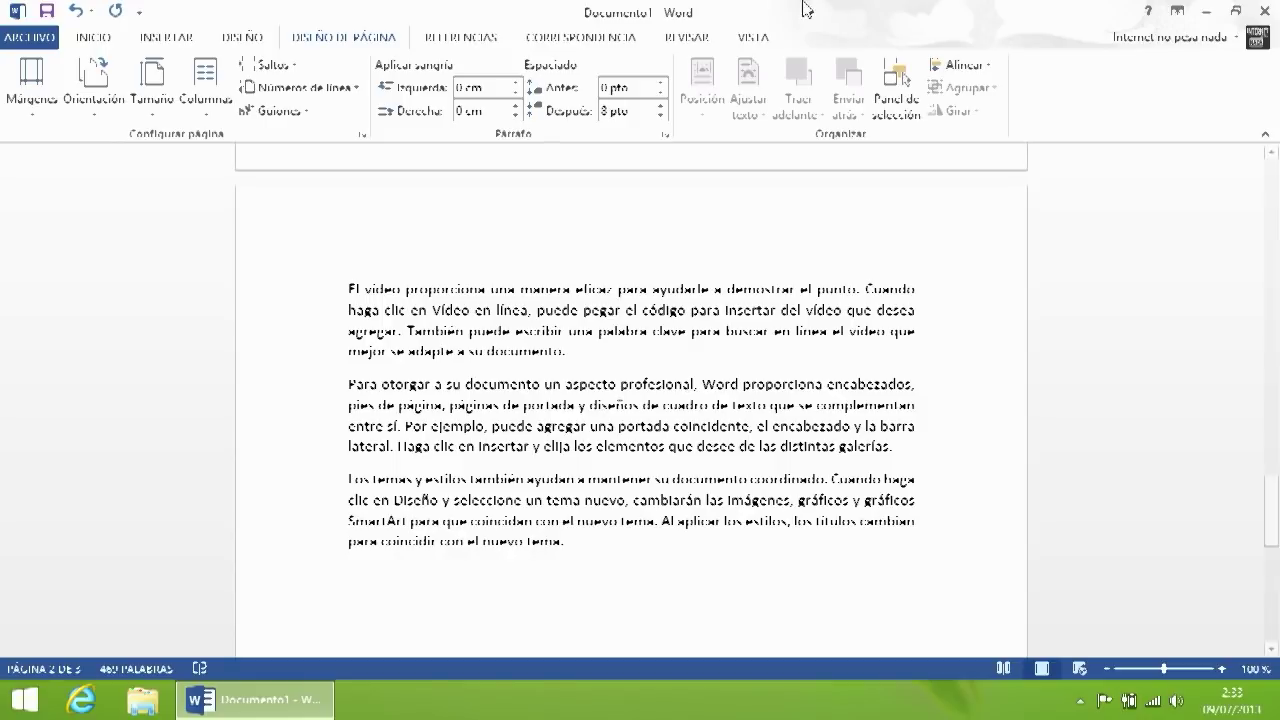
left_click_drag(590, 545, 360, 249)
scroll(389, 371, "up", 4)
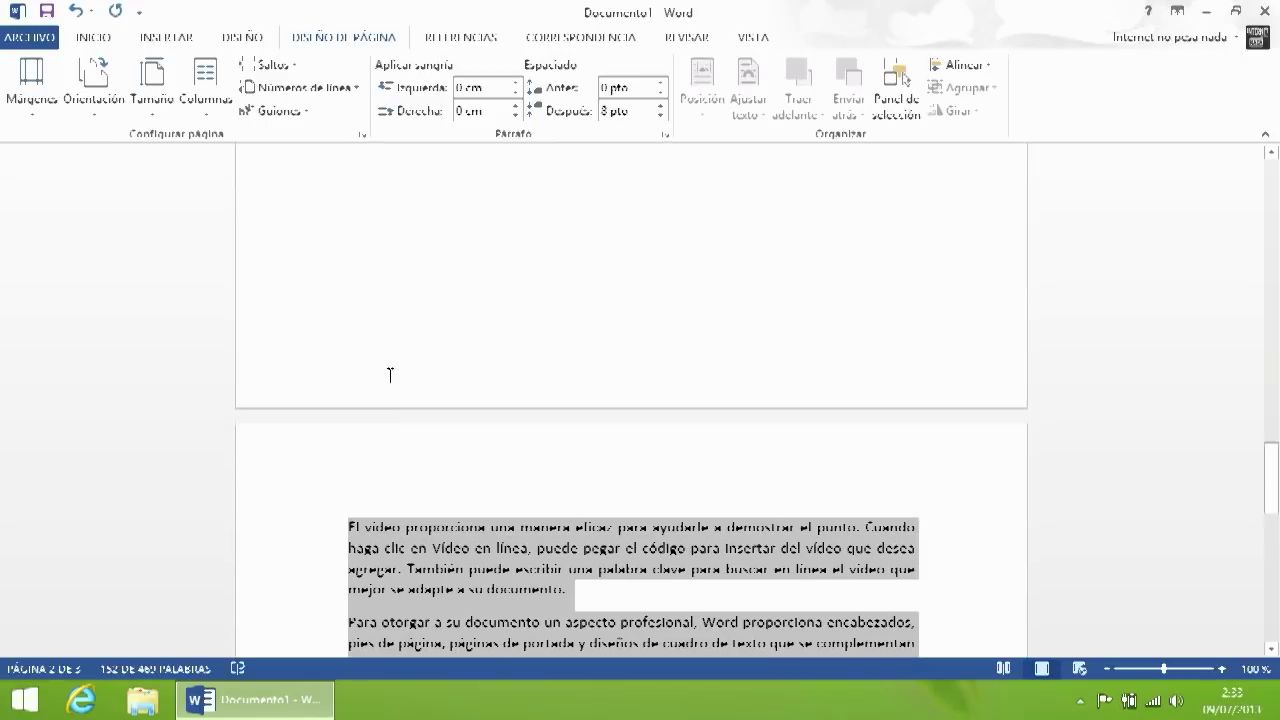
key("Delete")
key("BackSpace")
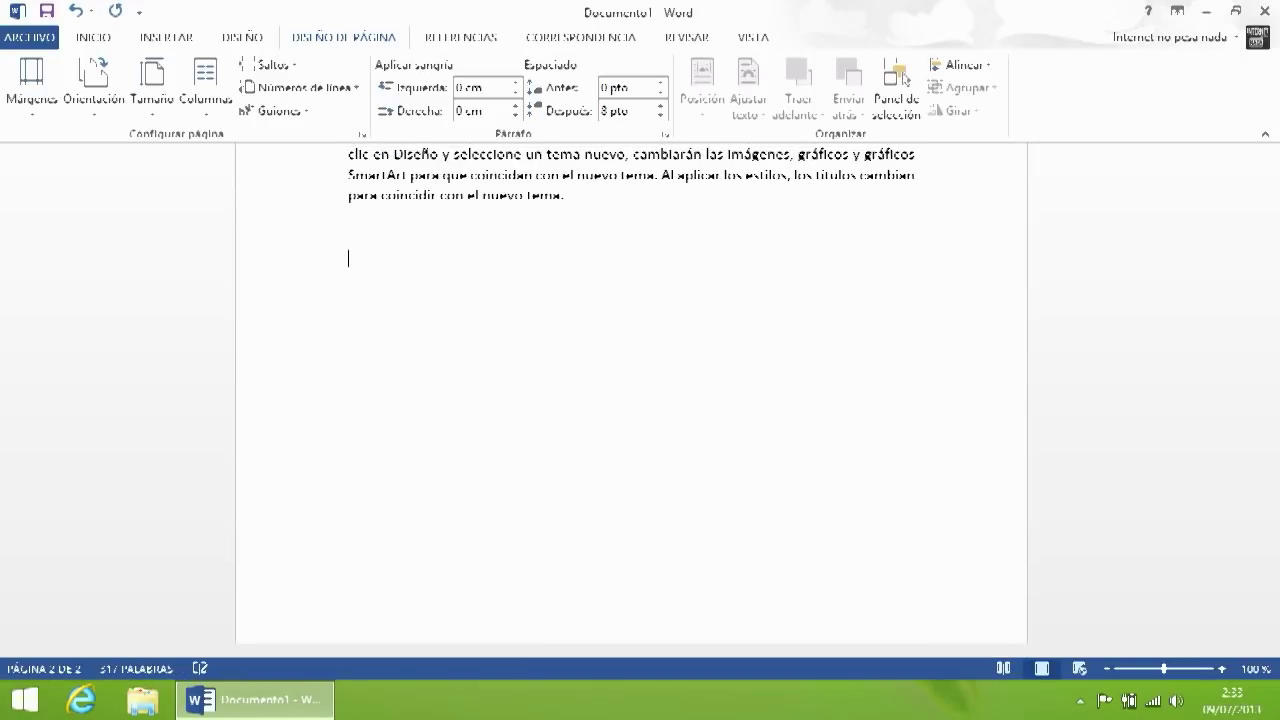
Step: Add another empty paragraph above the first sample paragraph on page two
scroll(312, 387, "up", 15)
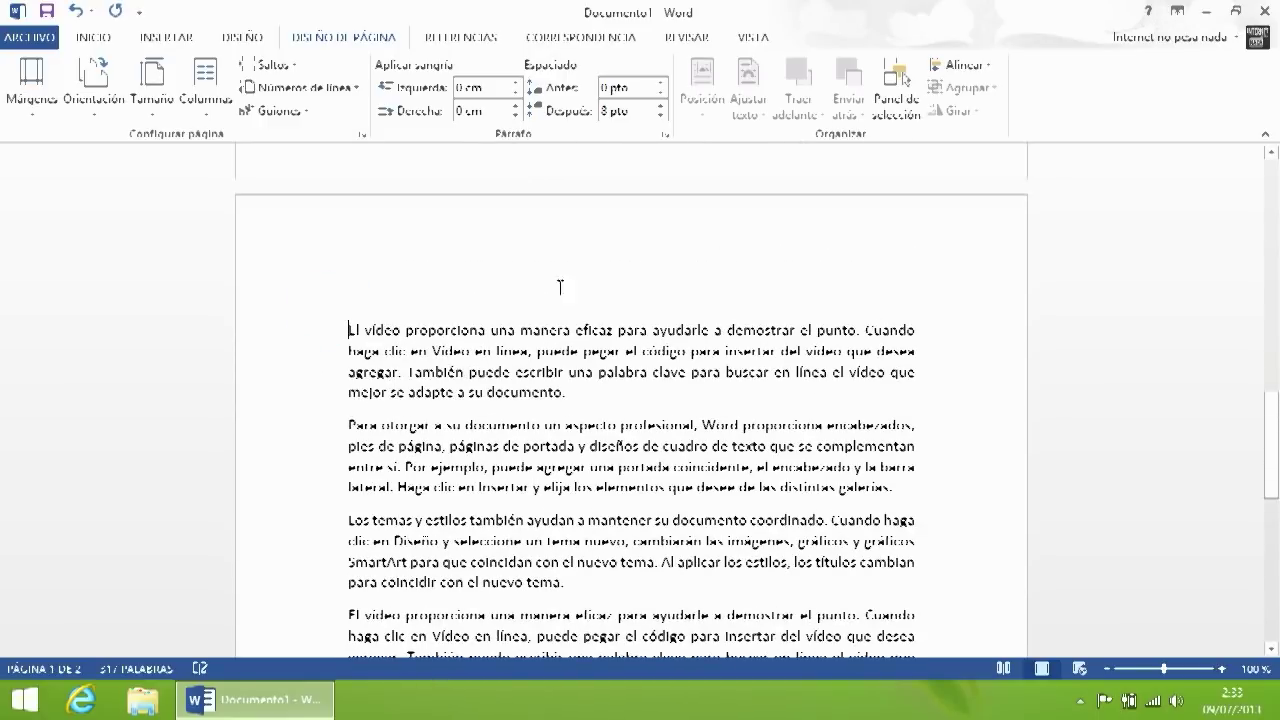
key("Return")
left_click(351, 254)
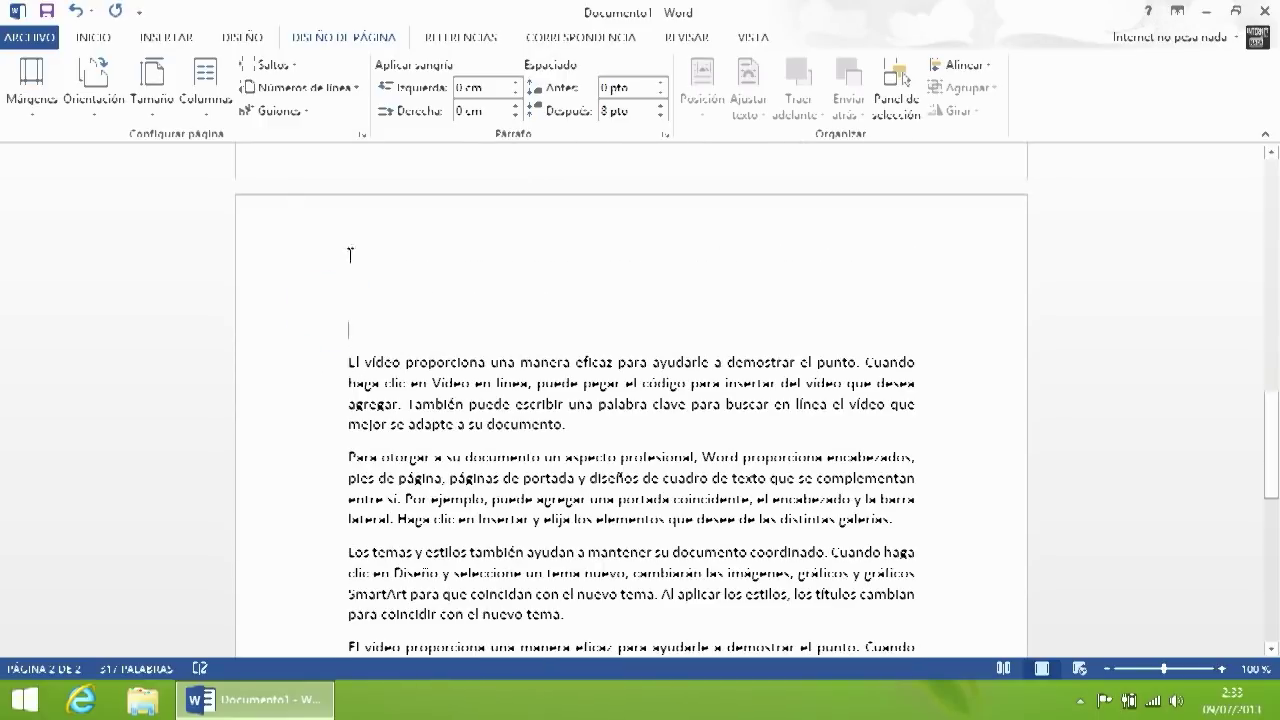
Step: Examine the theme font sets and the settings for creating a custom set, without saving one
left_click(93, 37)
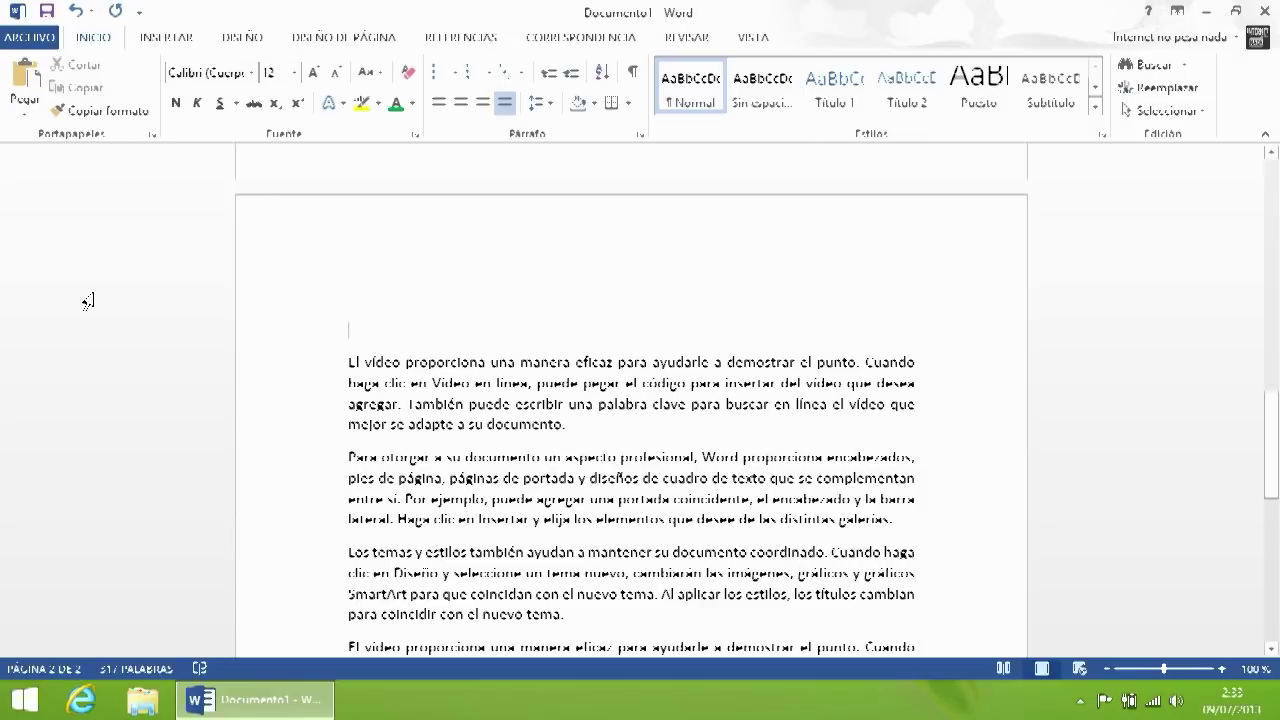
scroll(837, 254, "up", 4)
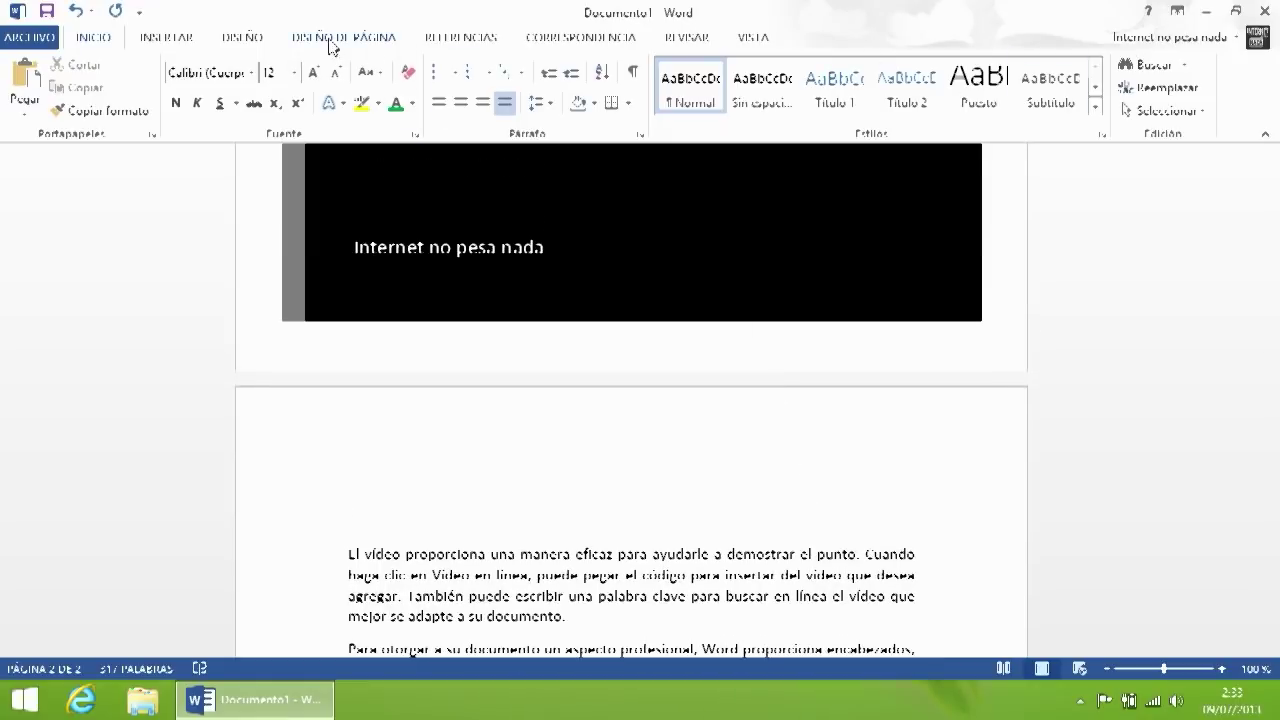
left_click(222, 40)
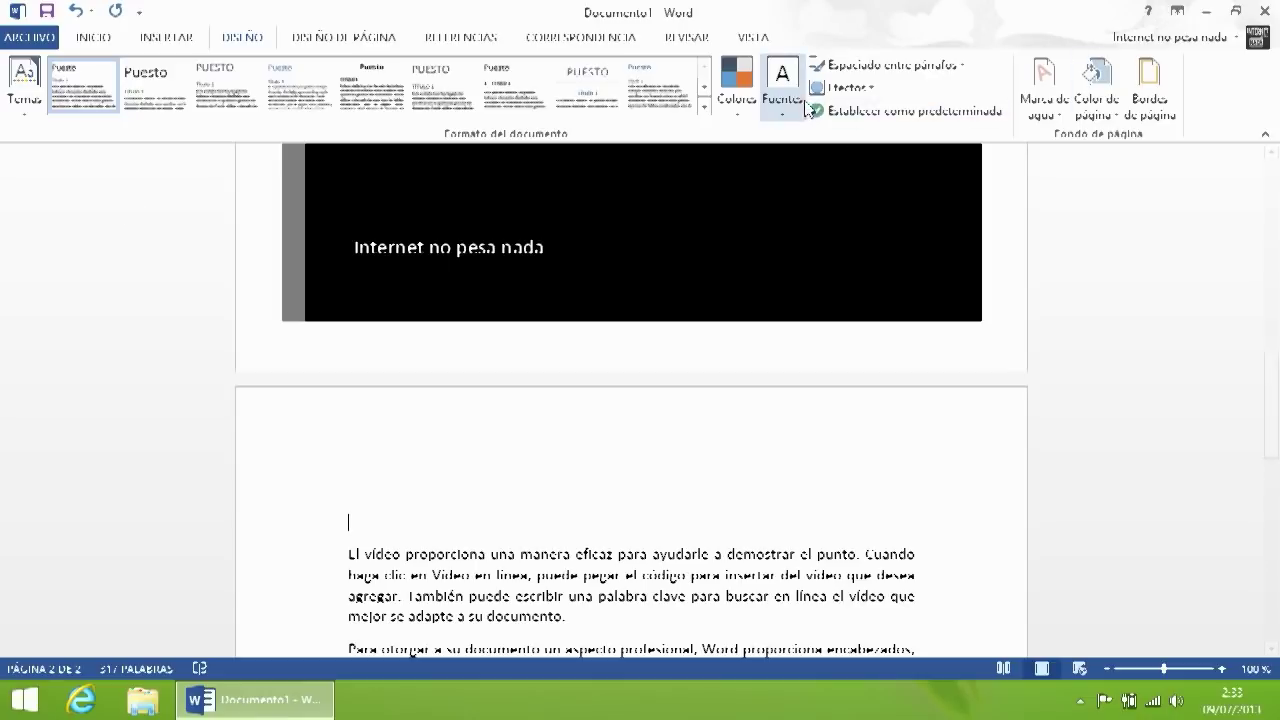
left_click(783, 100)
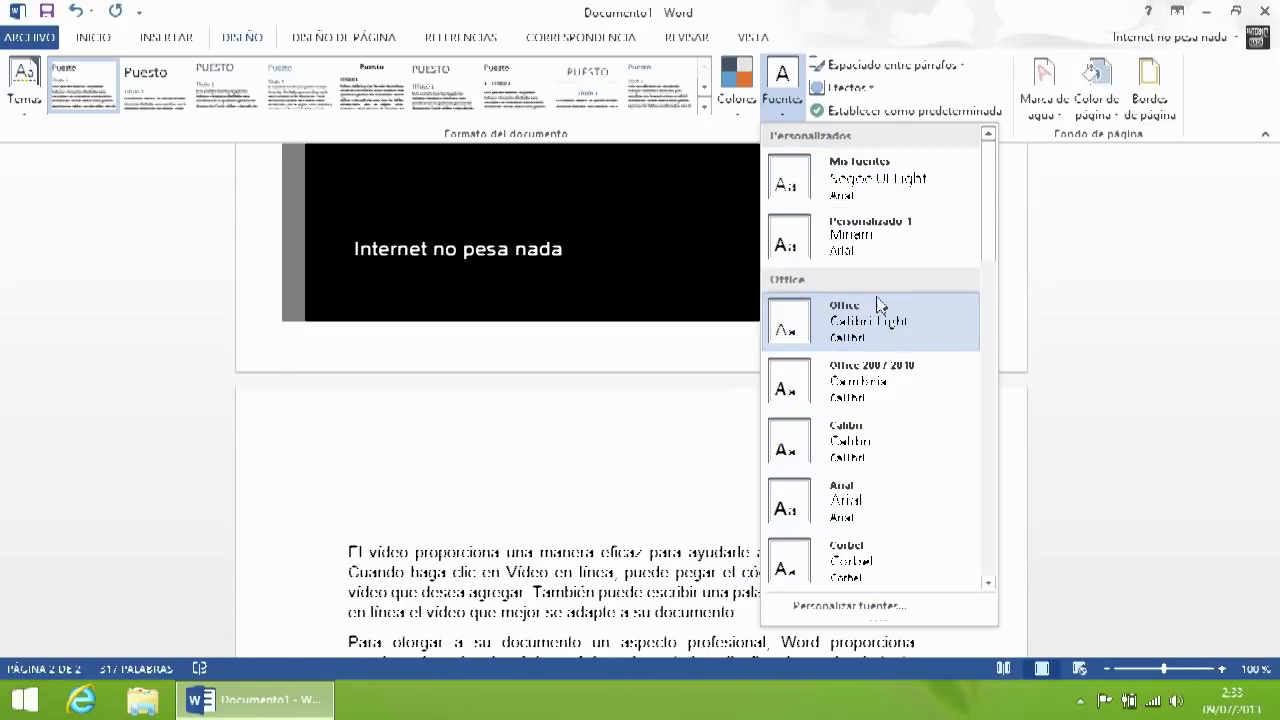
left_click(848, 606)
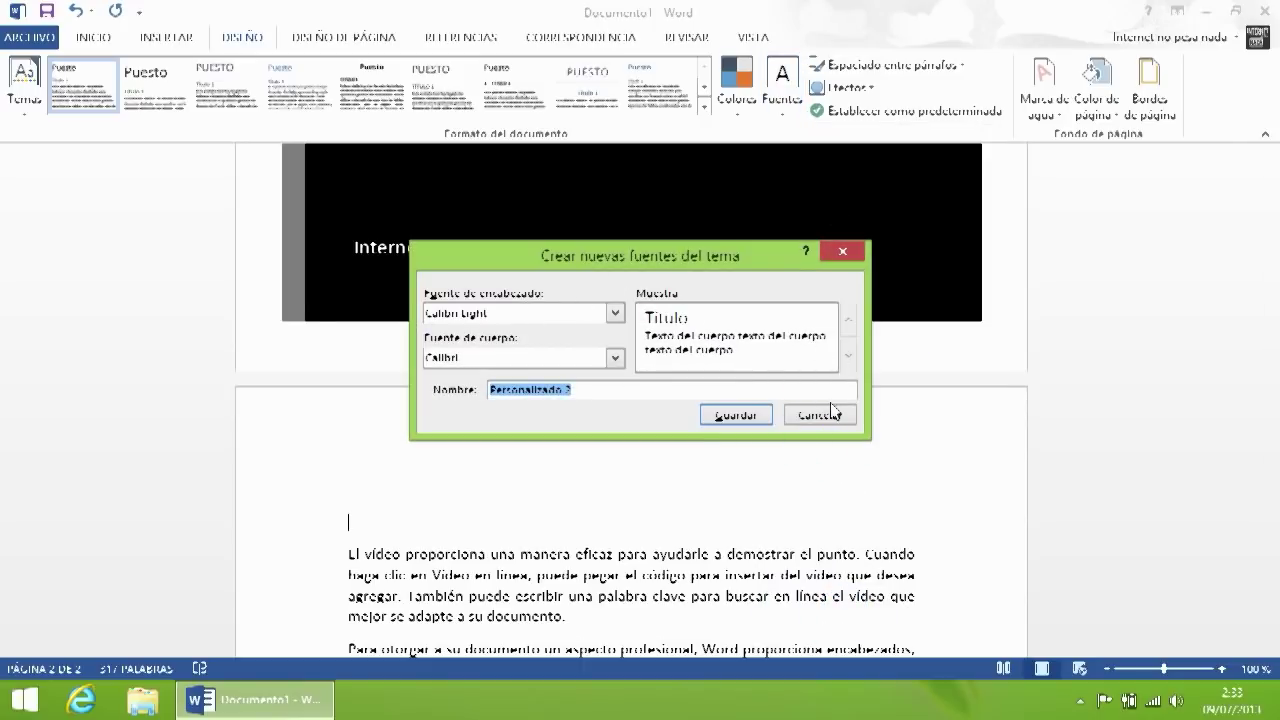
left_click(830, 414)
Step: Apply the custom theme font set Mis fuentes to the document and review the text on page two
left_click(782, 85)
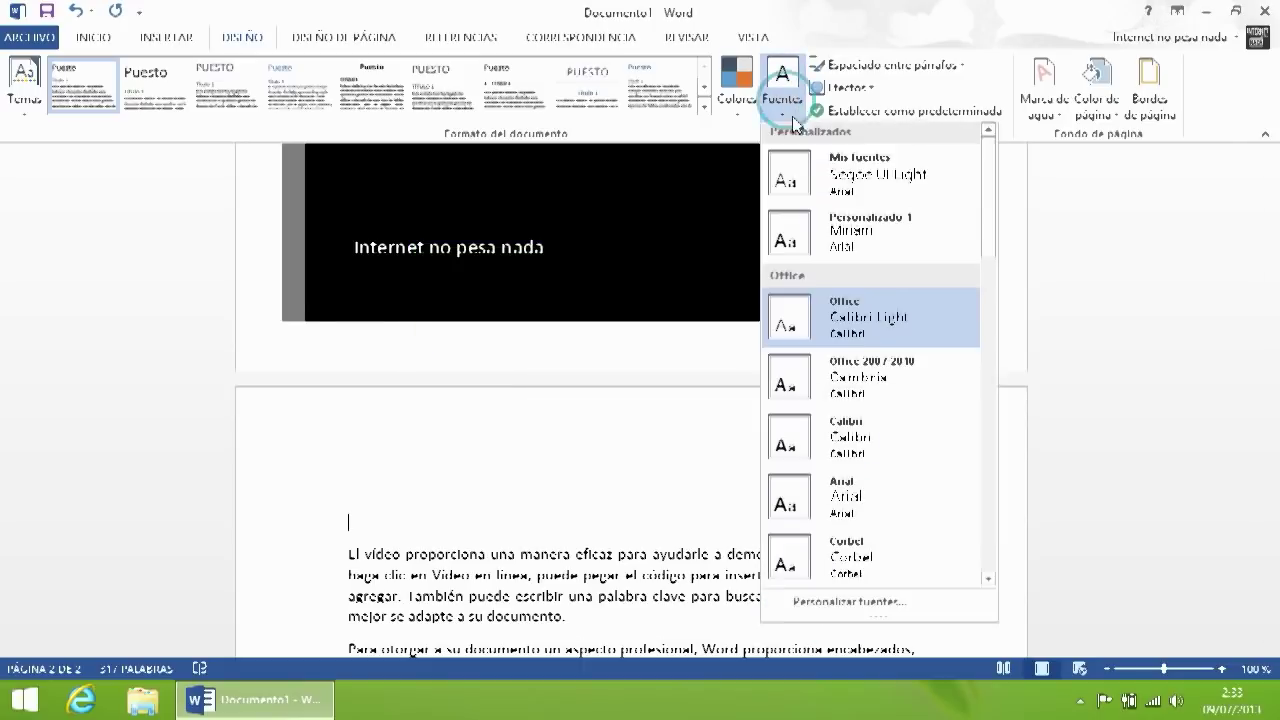
left_click(880, 184)
scroll(602, 400, "down", 10)
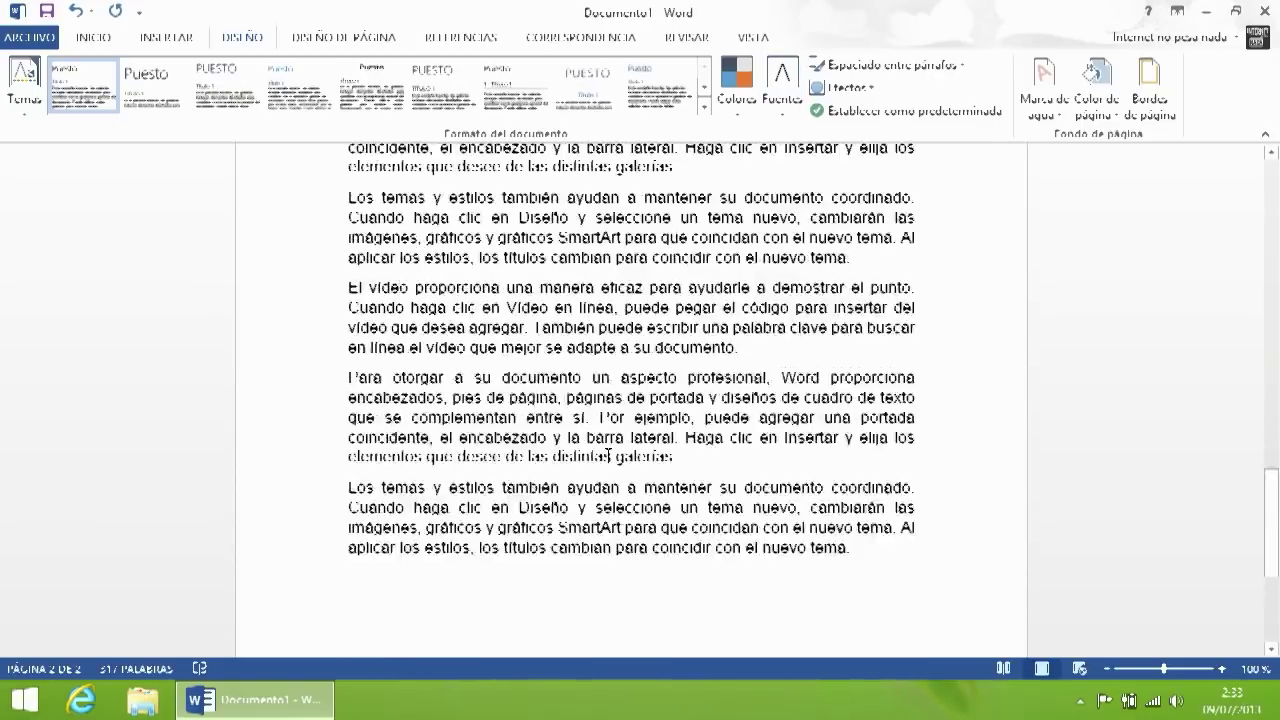
scroll(609, 456, "up", 3)
Step: Change the document's theme colours to the Amarillo colour set
left_click(740, 95)
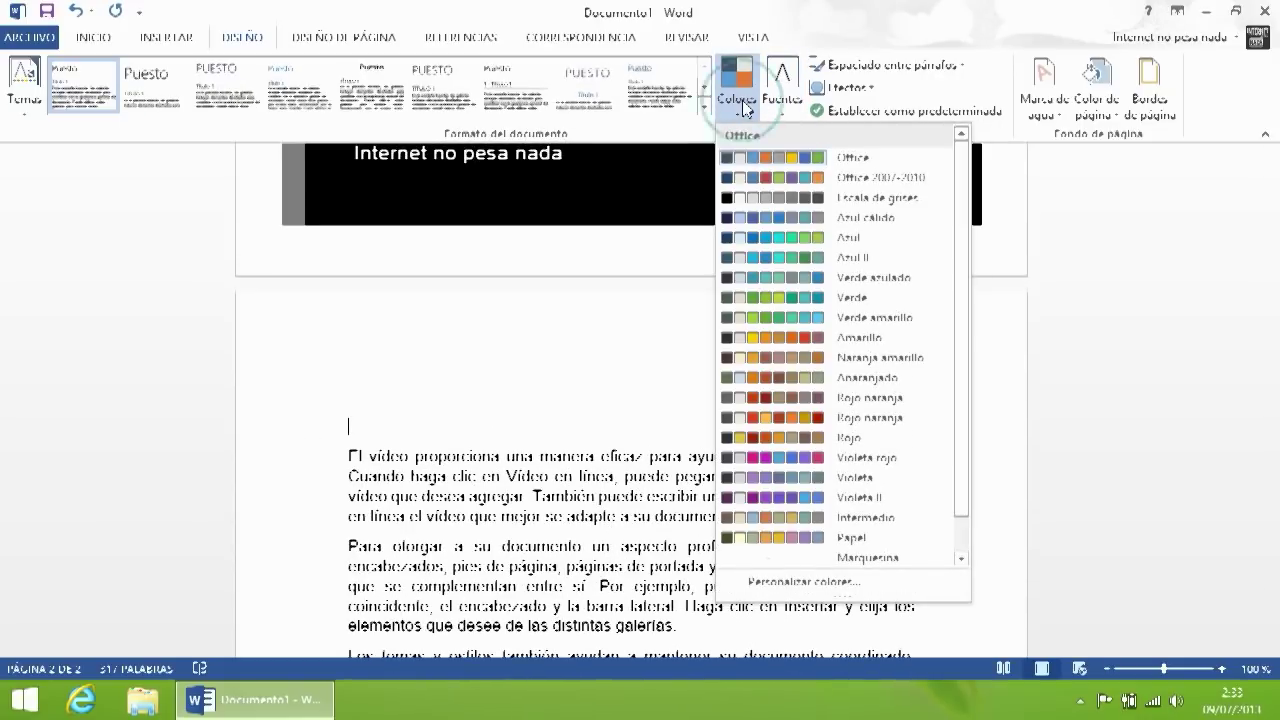
left_click(892, 337)
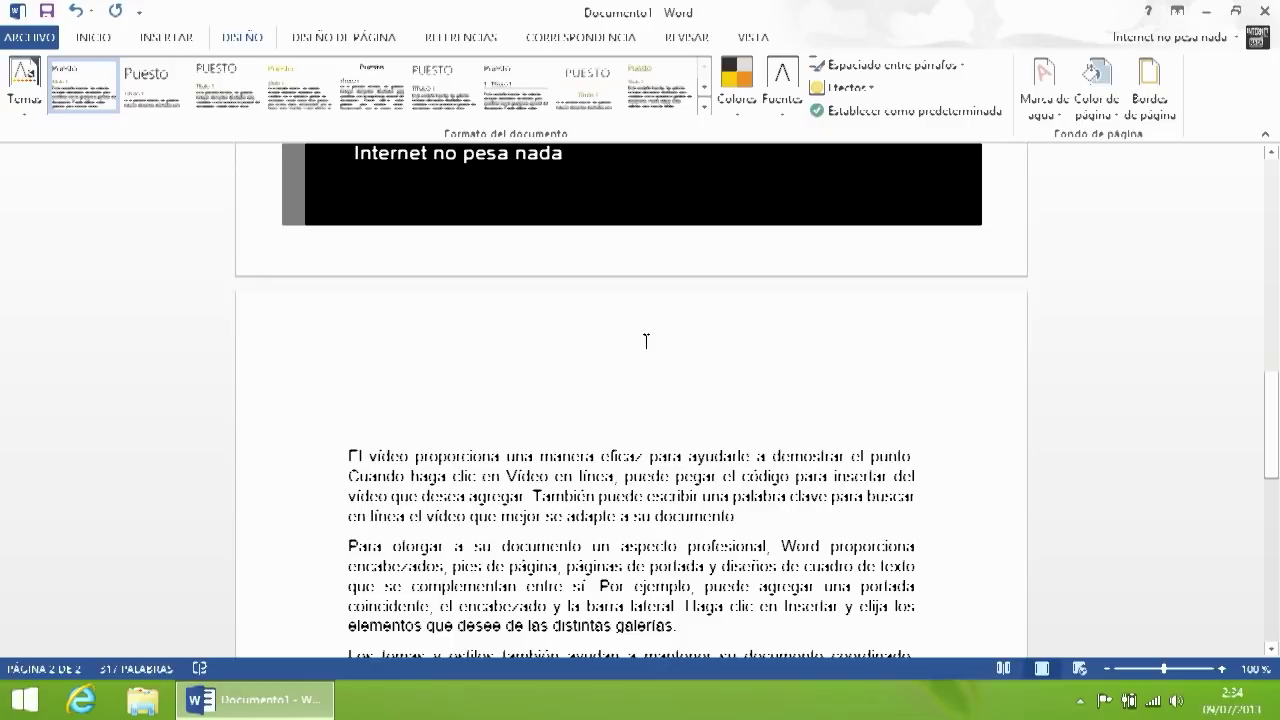
scroll(583, 286, "up", 1)
scroll(100, 270, "down", 2)
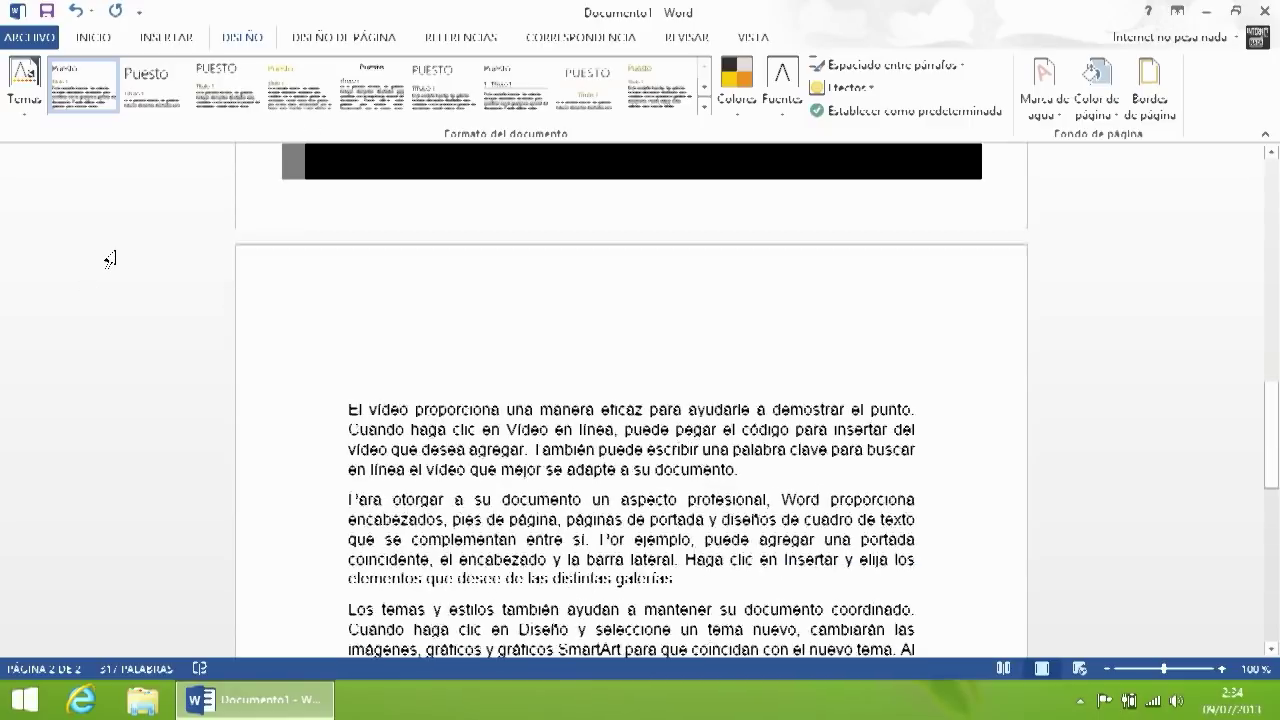
Step: Preview the built-in document themes on the sample text of page two without applying one
left_click(33, 100)
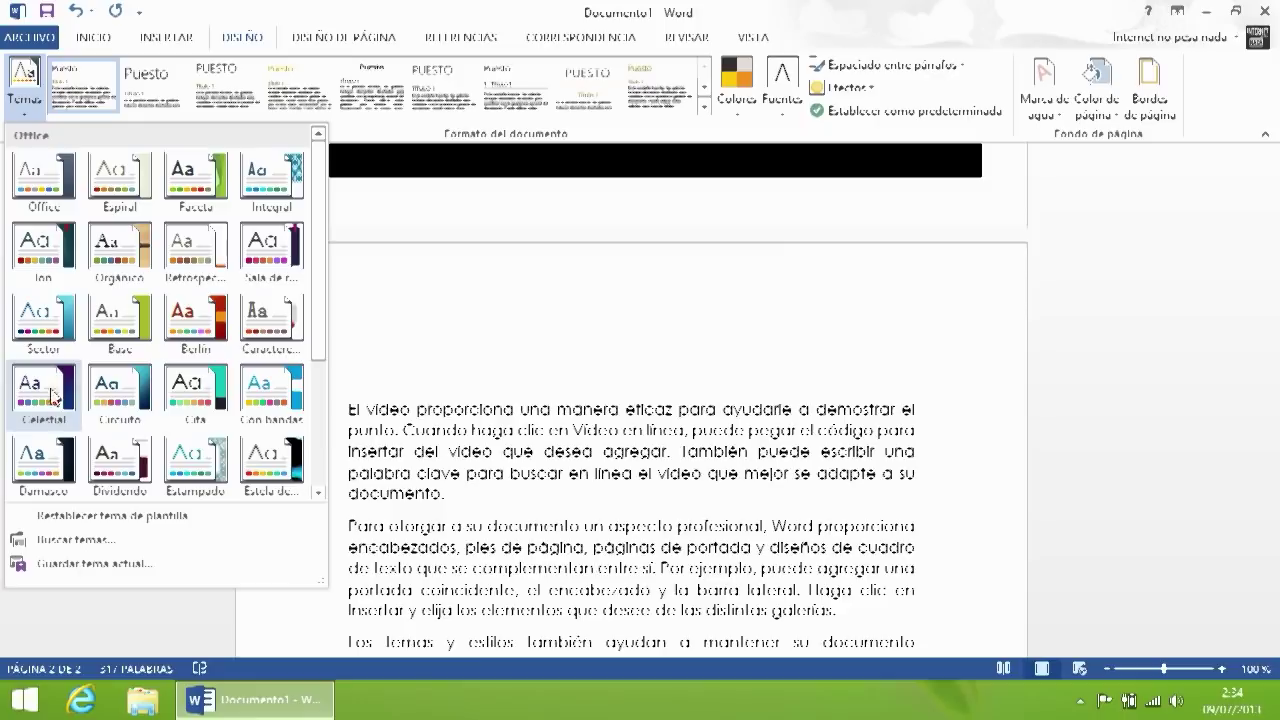
scroll(150, 390, "down", 3)
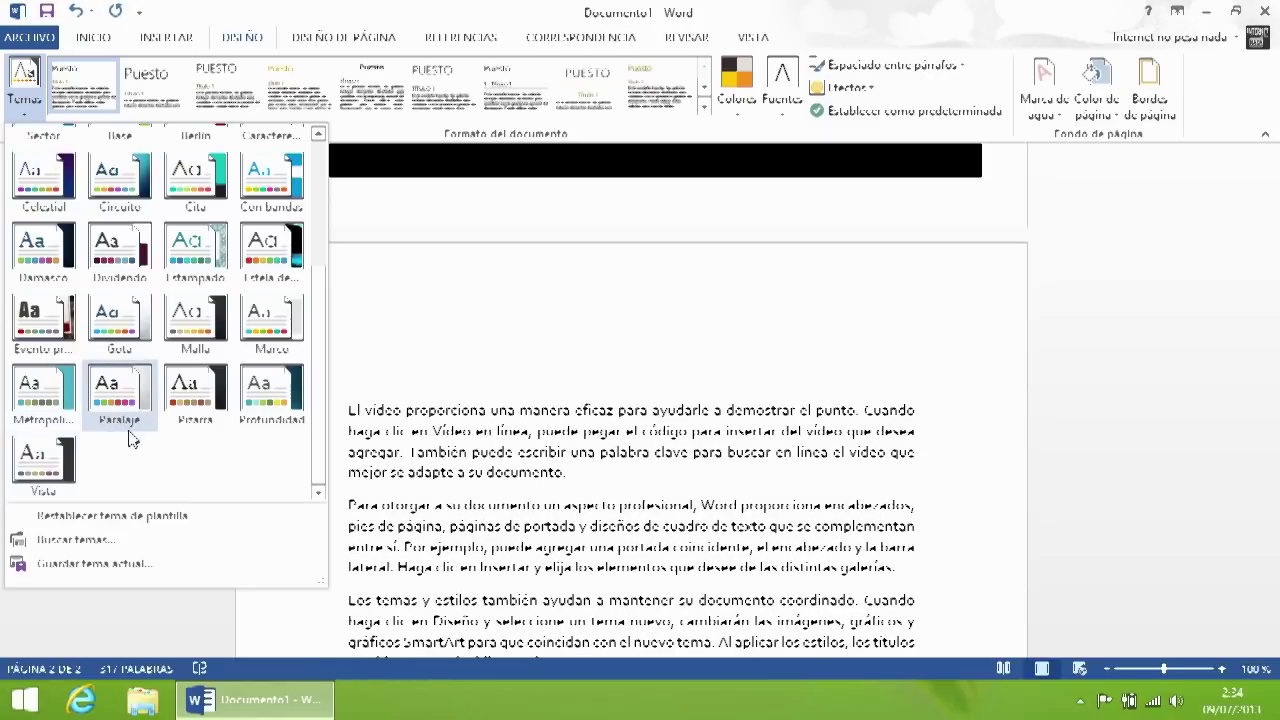
scroll(130, 438, "up", 3)
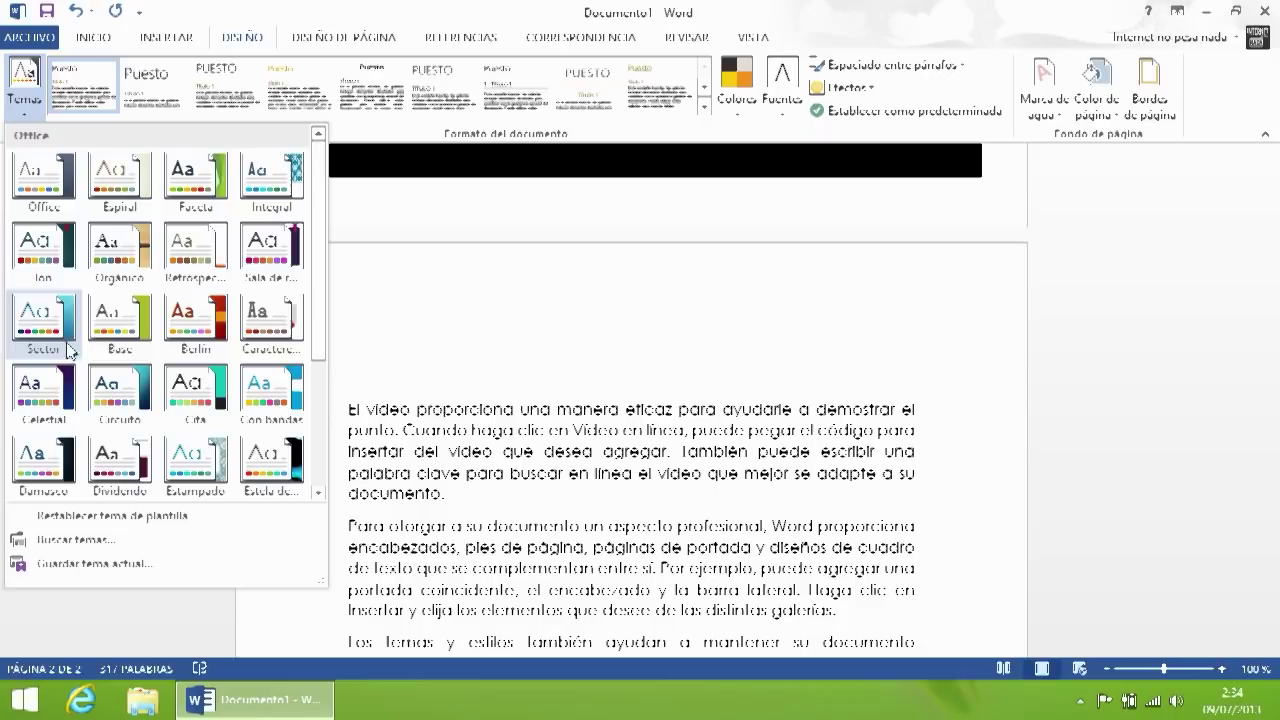
left_click(469, 329)
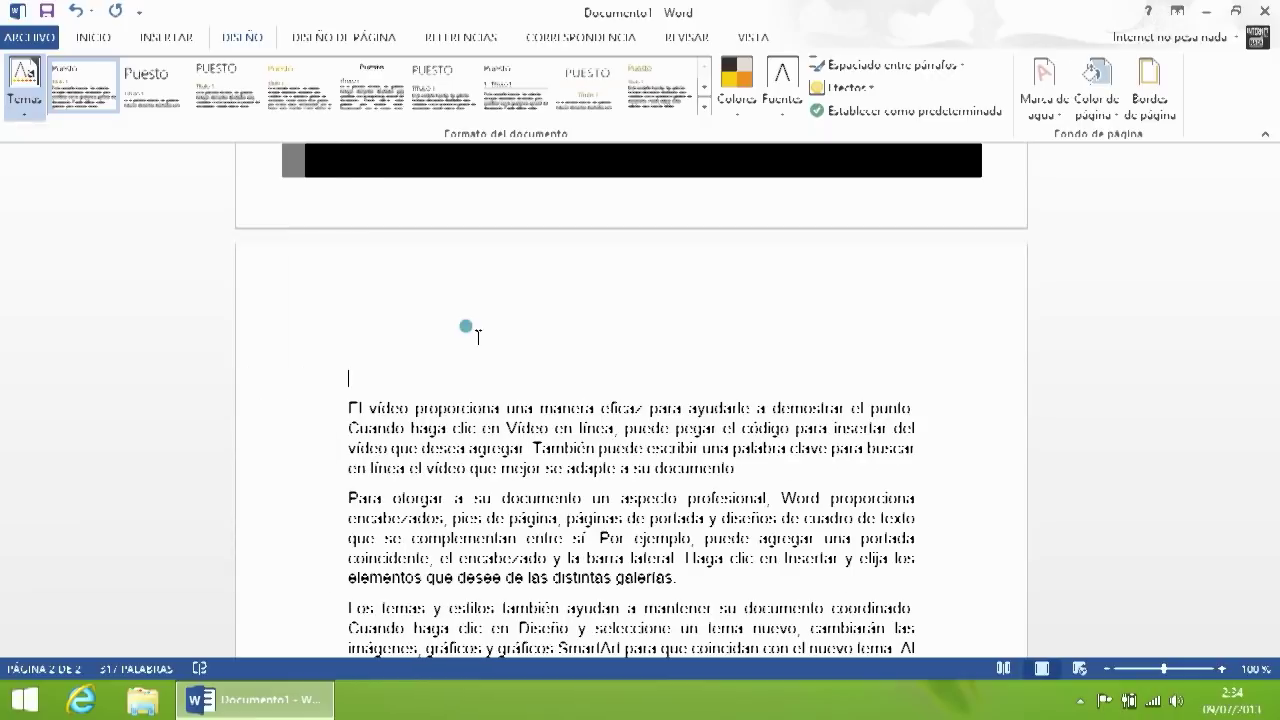
Step: Apply the Título 1 style to the empty paragraph above the sample text and enter the heading "Título"
left_click(100, 38)
left_click(834, 85)
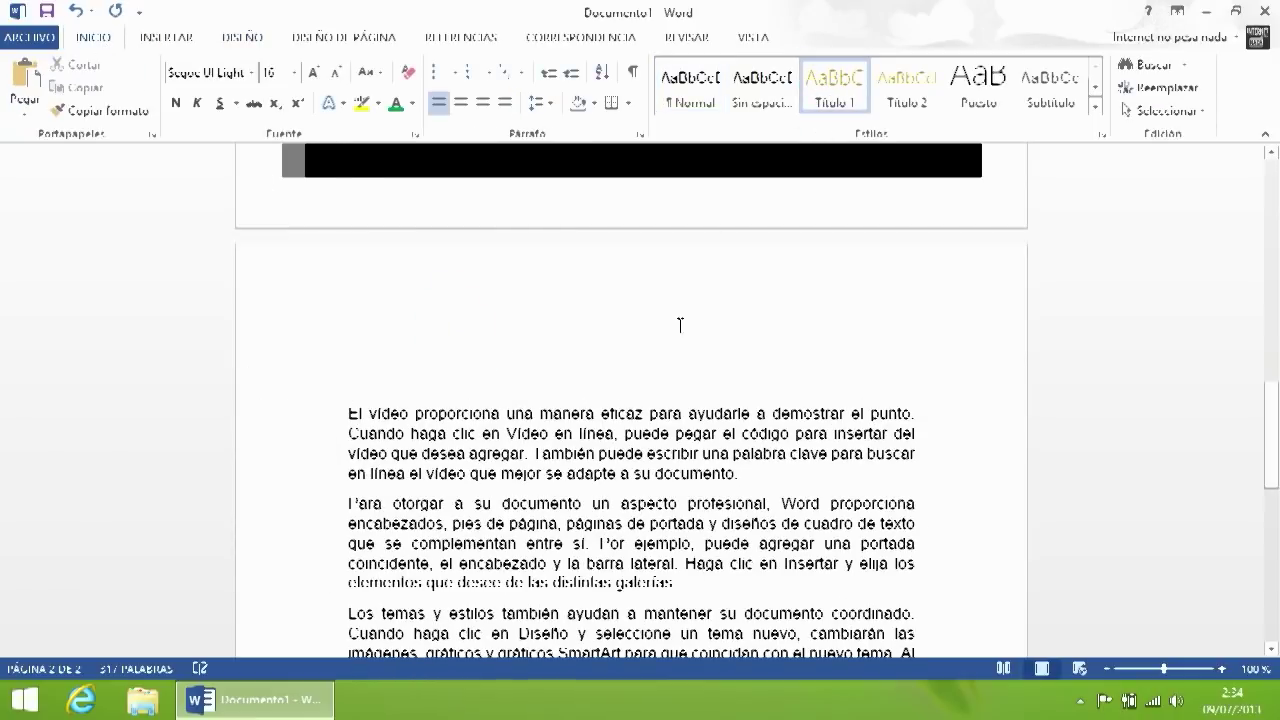
type("Título")
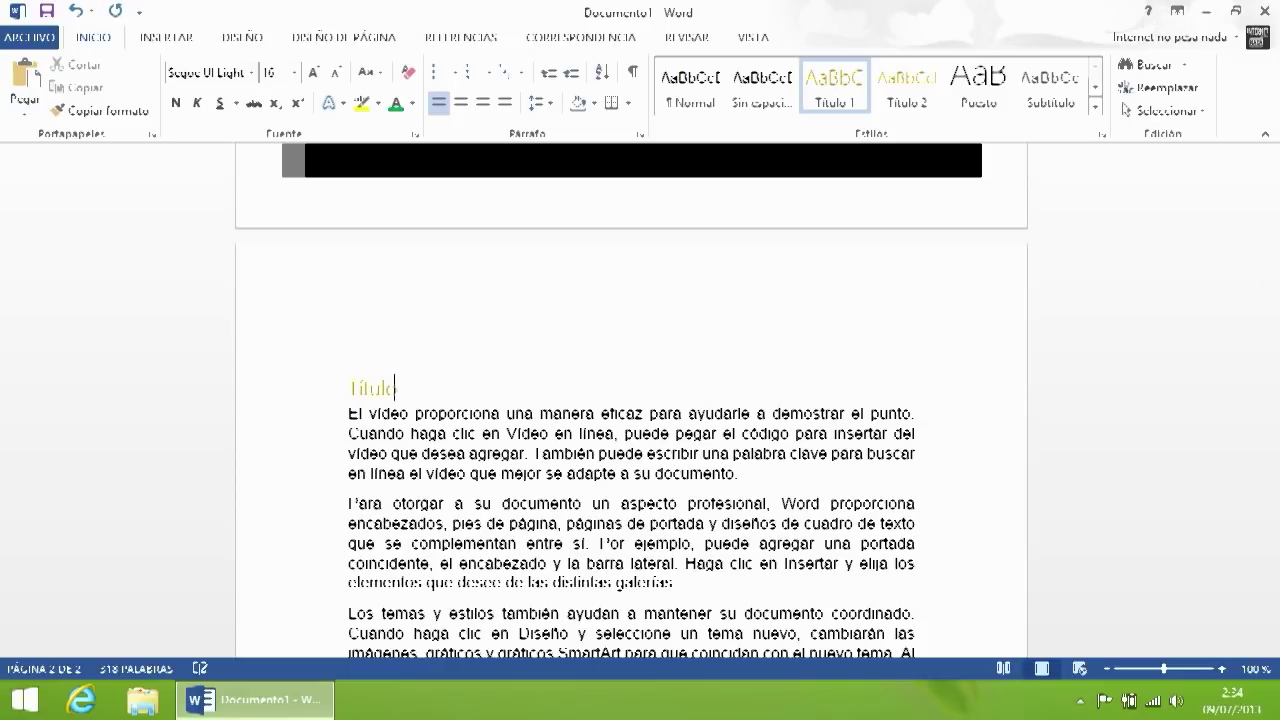
Step: Preview the document themes on the new heading and look at the option to browse for theme files, without applying any
left_click(252, 38)
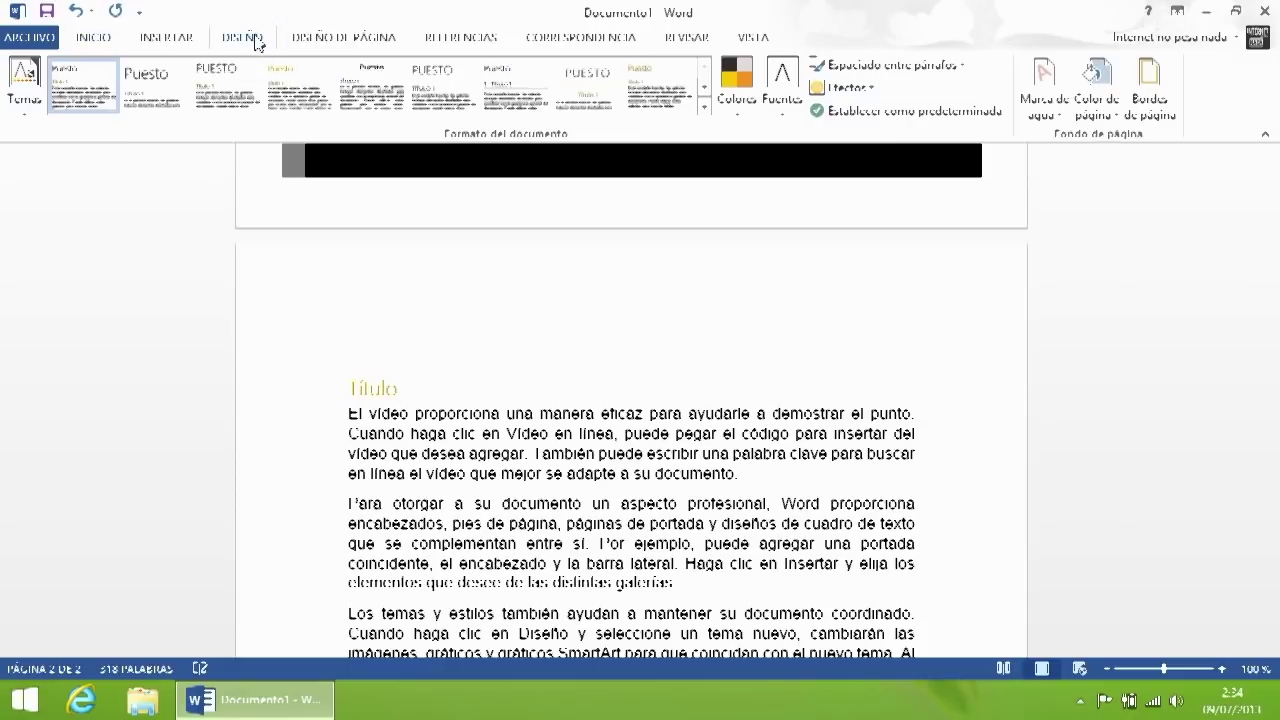
left_click(25, 80)
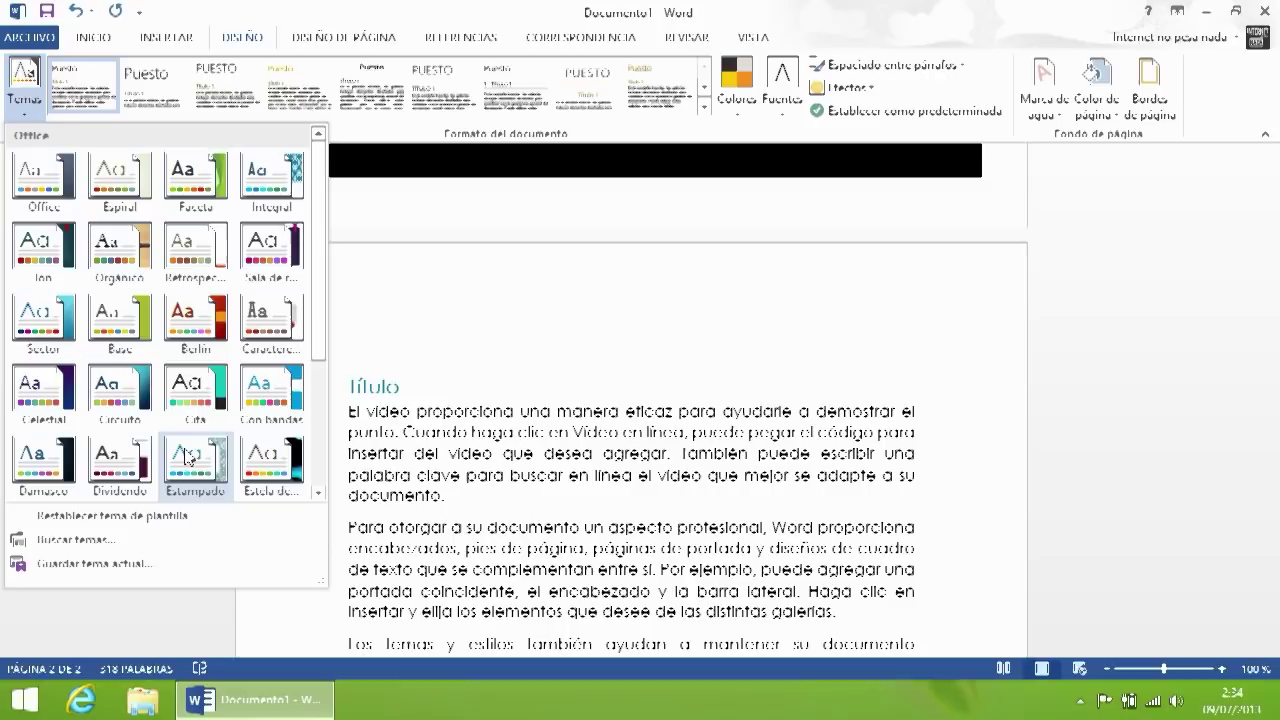
scroll(163, 455, "down", 3)
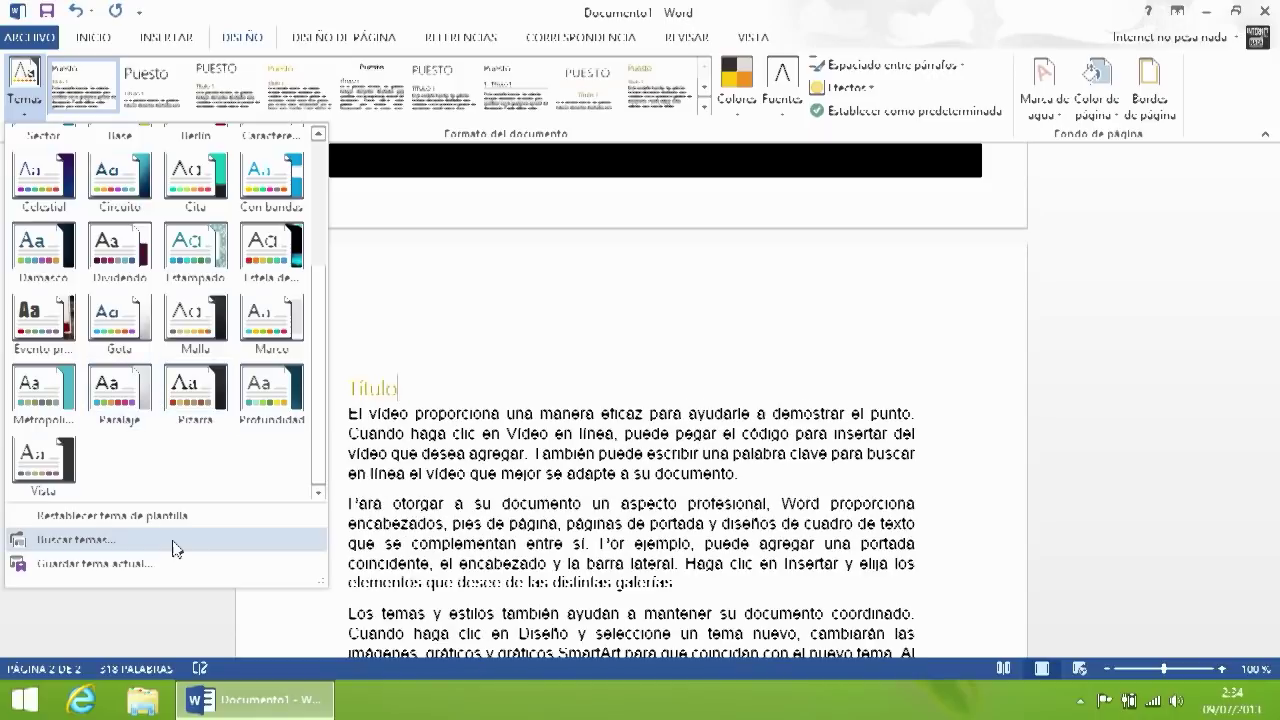
left_click(180, 549)
left_click(559, 452)
left_click(16, 42)
left_click(40, 33)
left_click(39, 112)
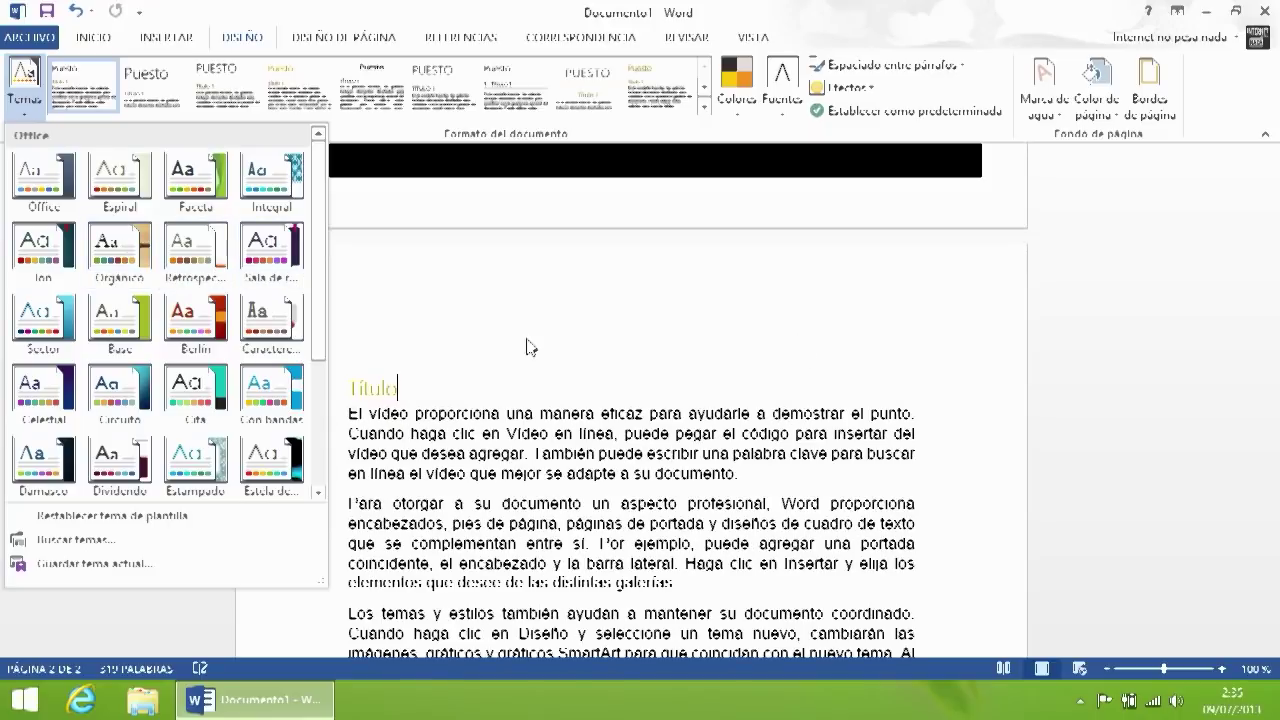
left_click(440, 322)
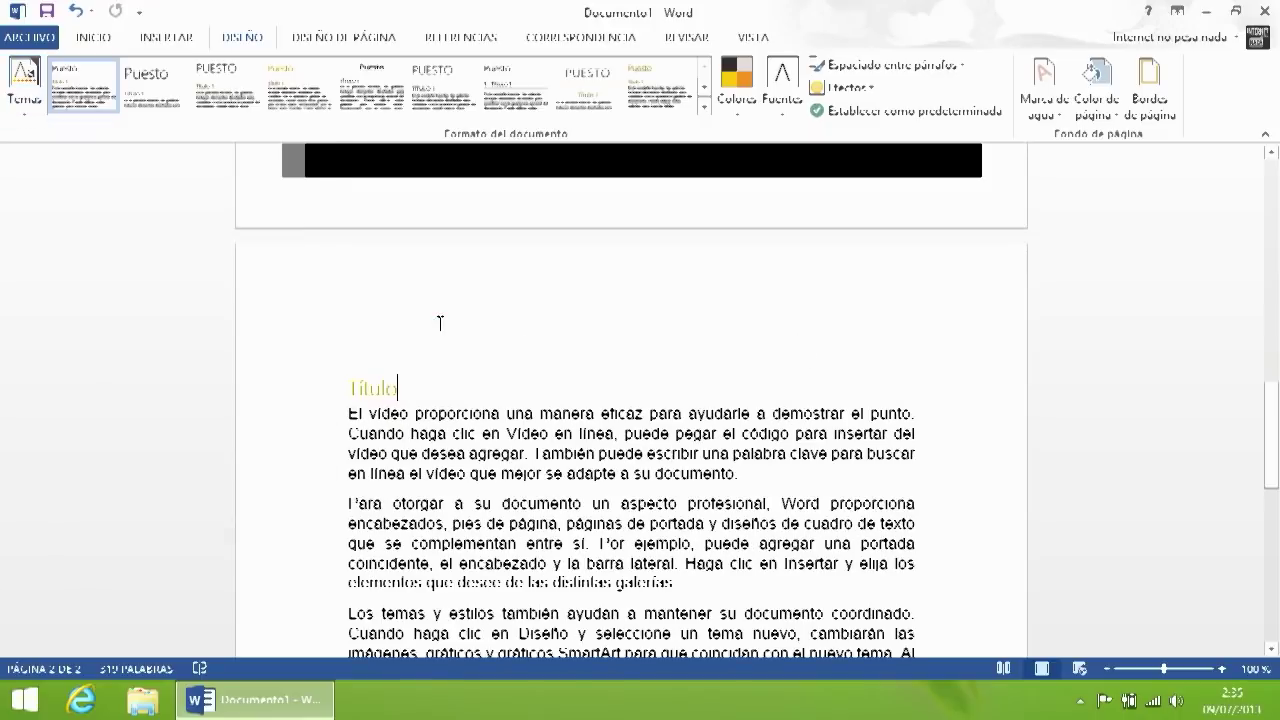
Step: Try the Marquesina theme colours on the document, and set the theme colours to Office
left_click(744, 106)
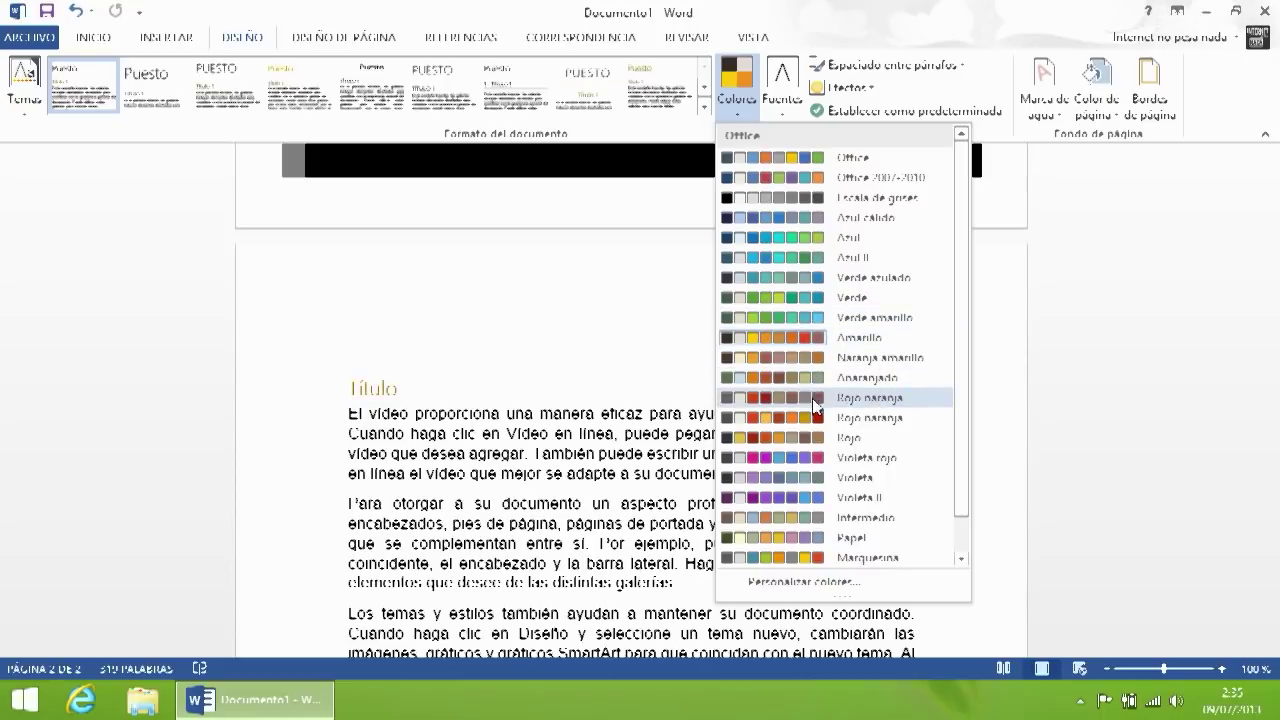
left_click(786, 560)
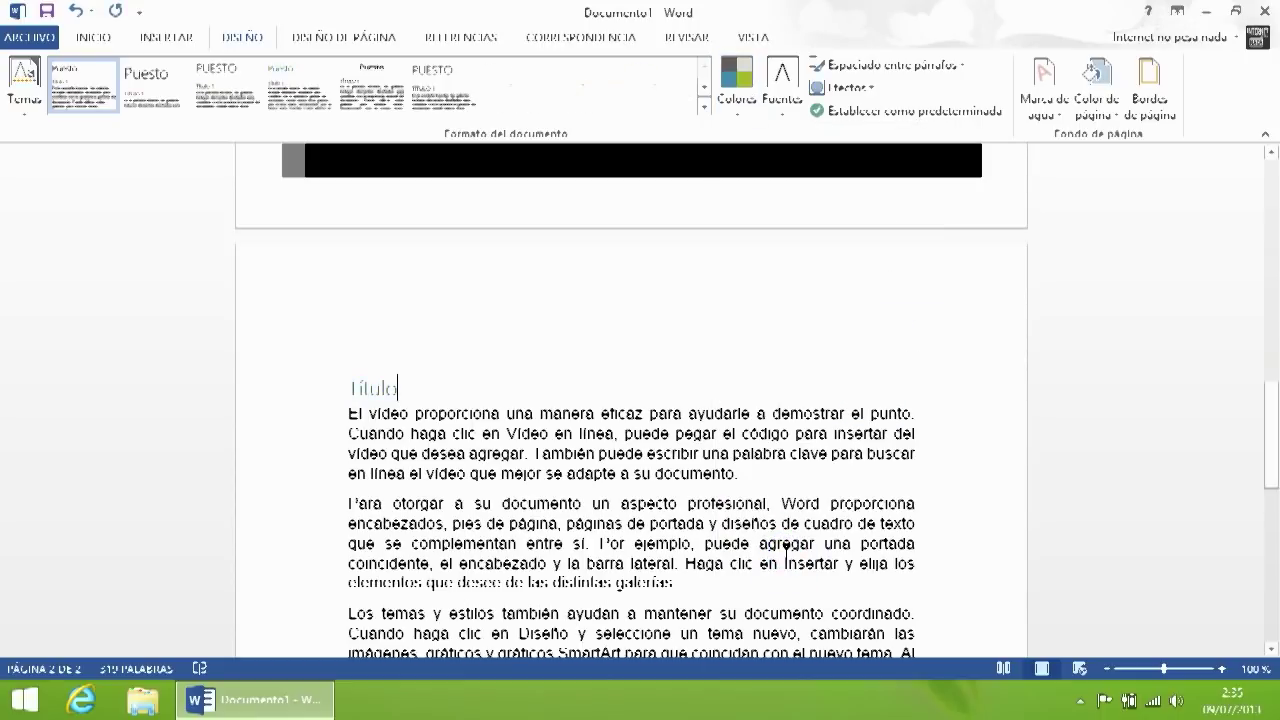
left_click(736, 85)
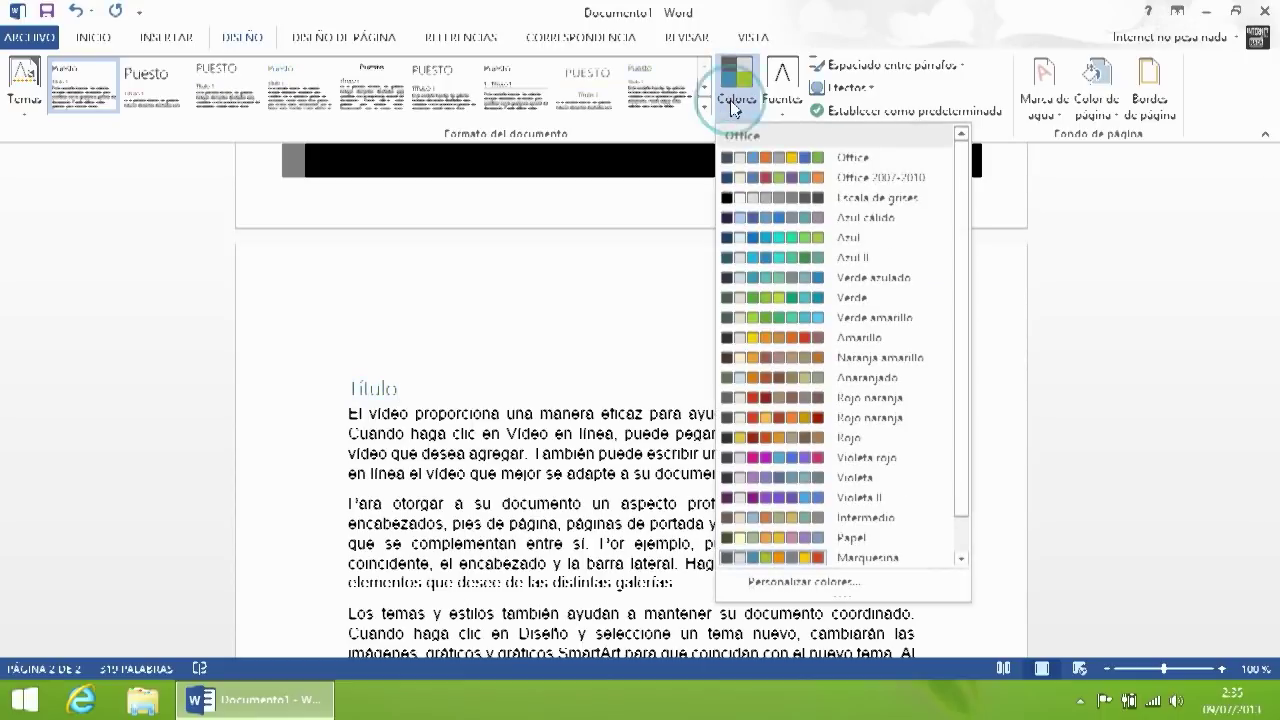
left_click(786, 158)
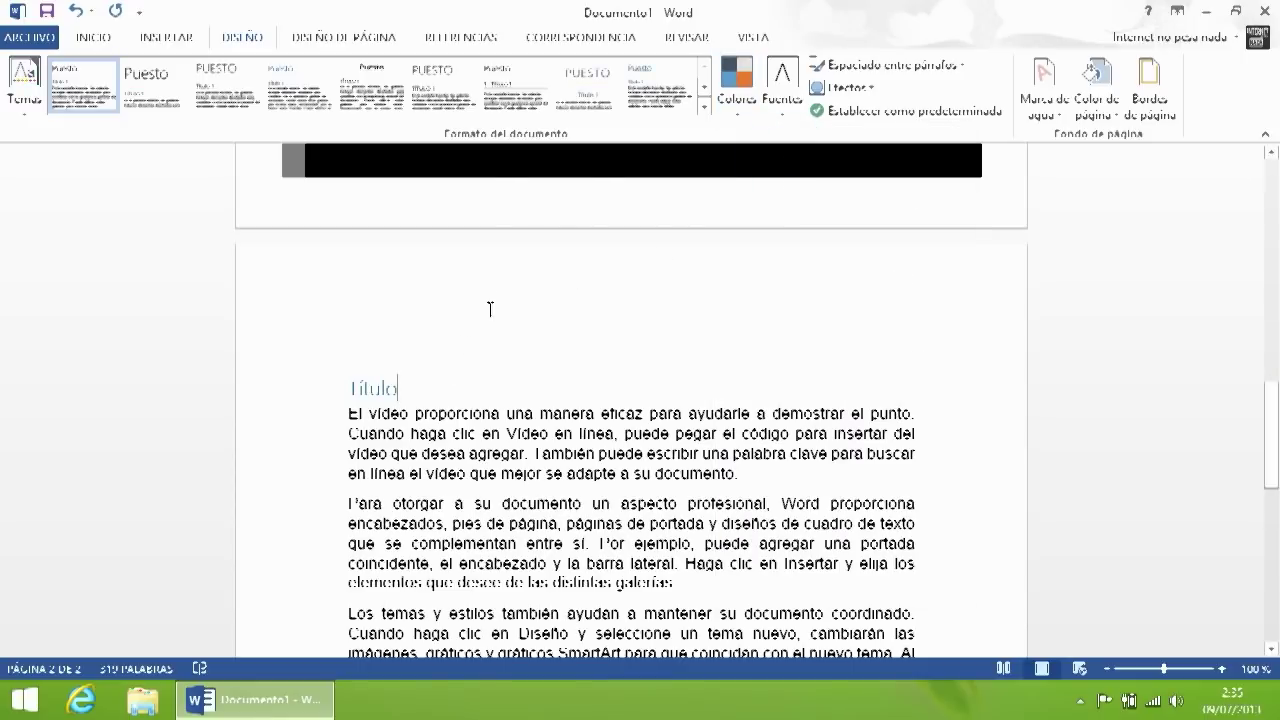
Step: Open the Título 1 style for modification and set its font size to 22
left_click(93, 38)
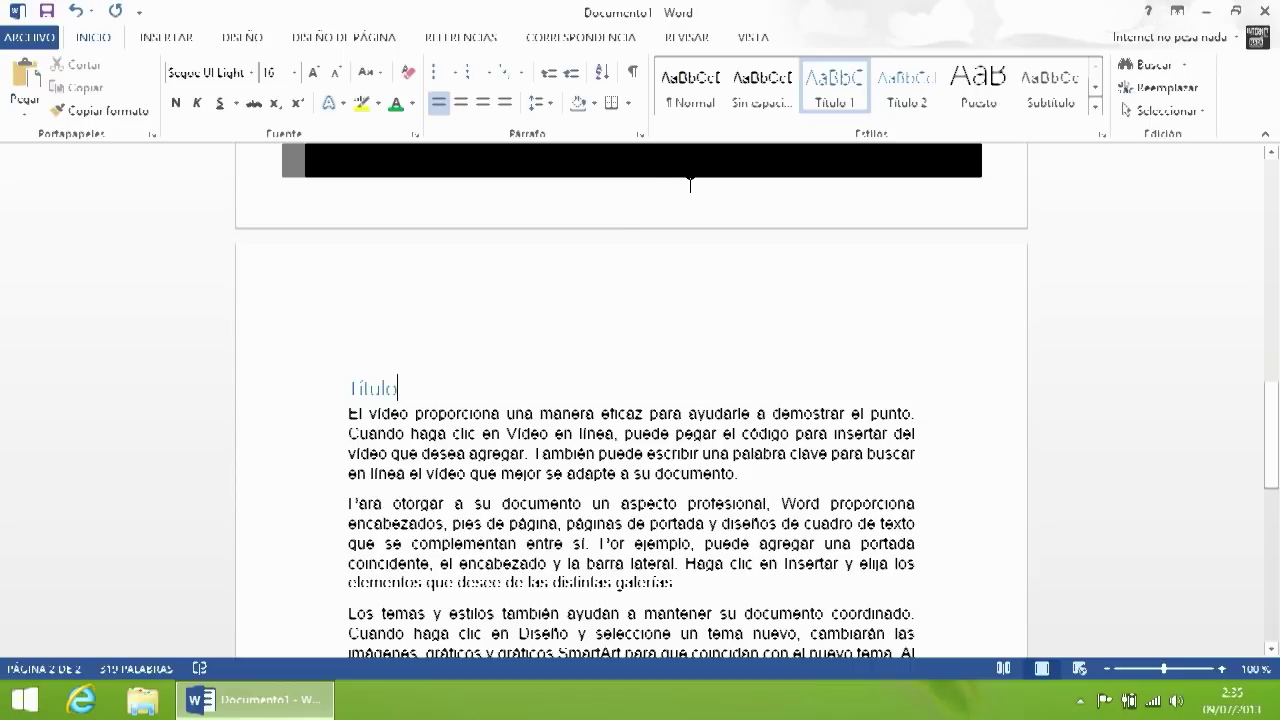
right_click(848, 113)
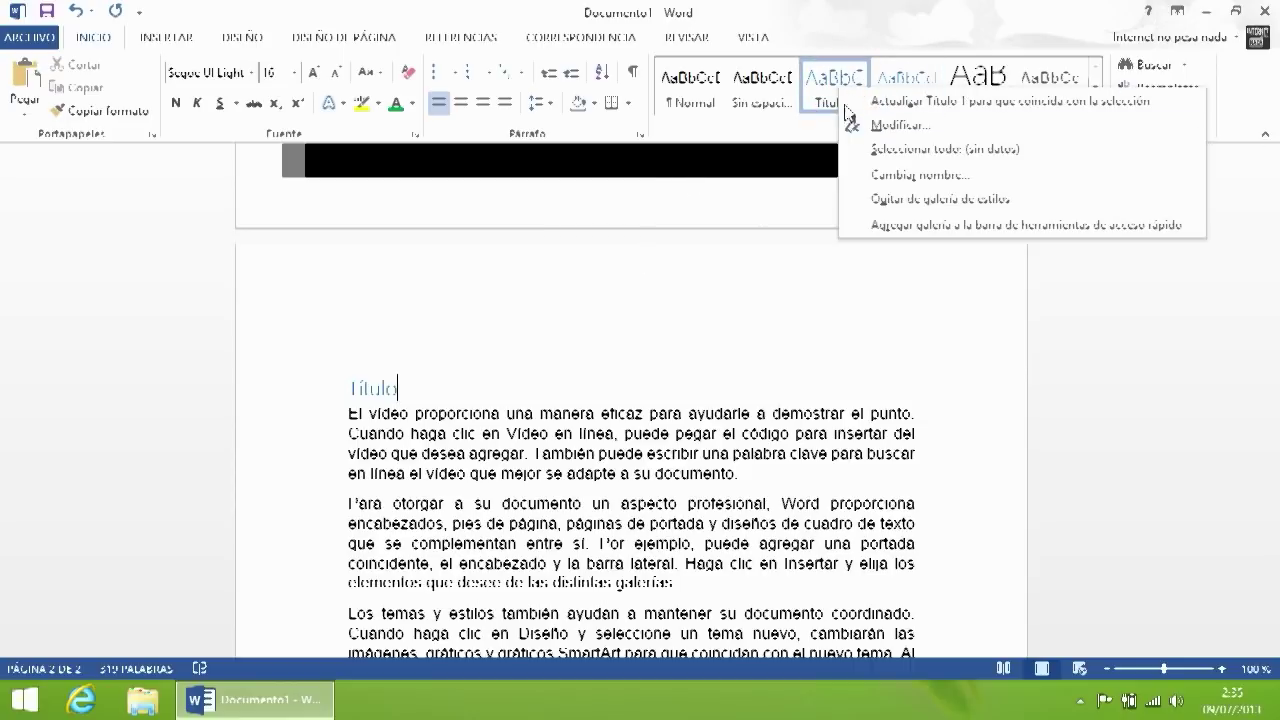
left_click(913, 127)
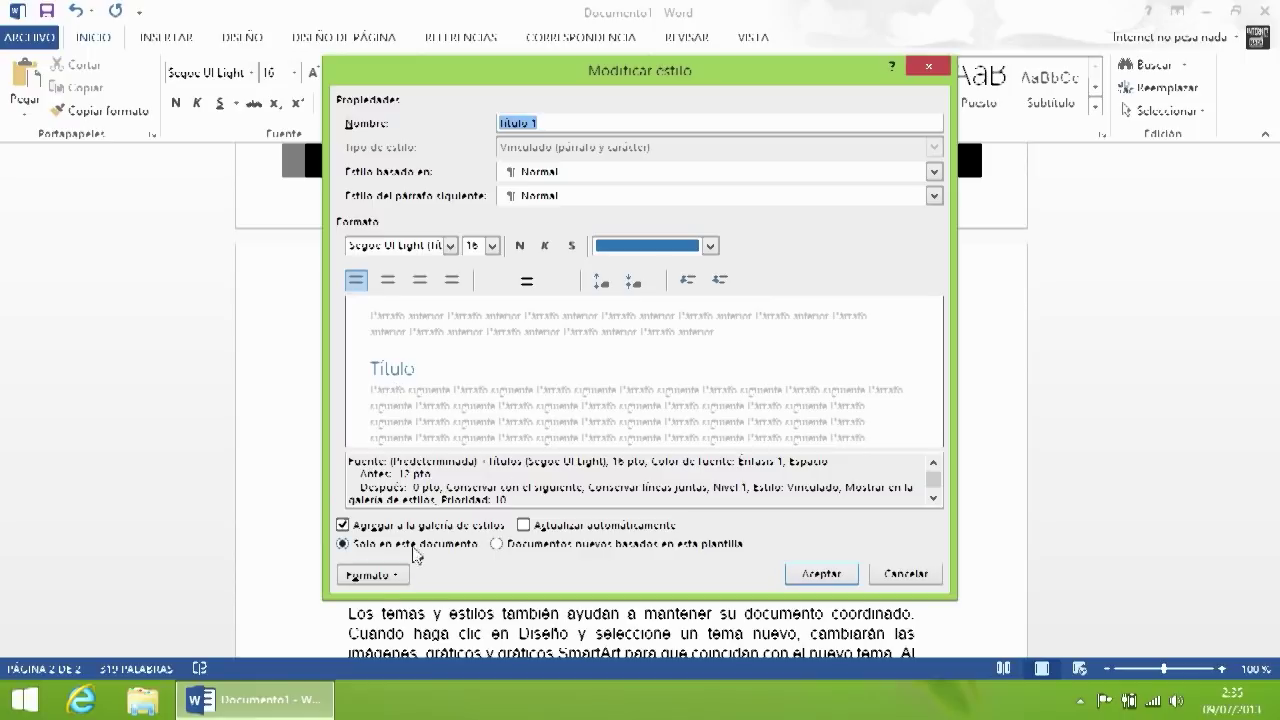
left_click(493, 246)
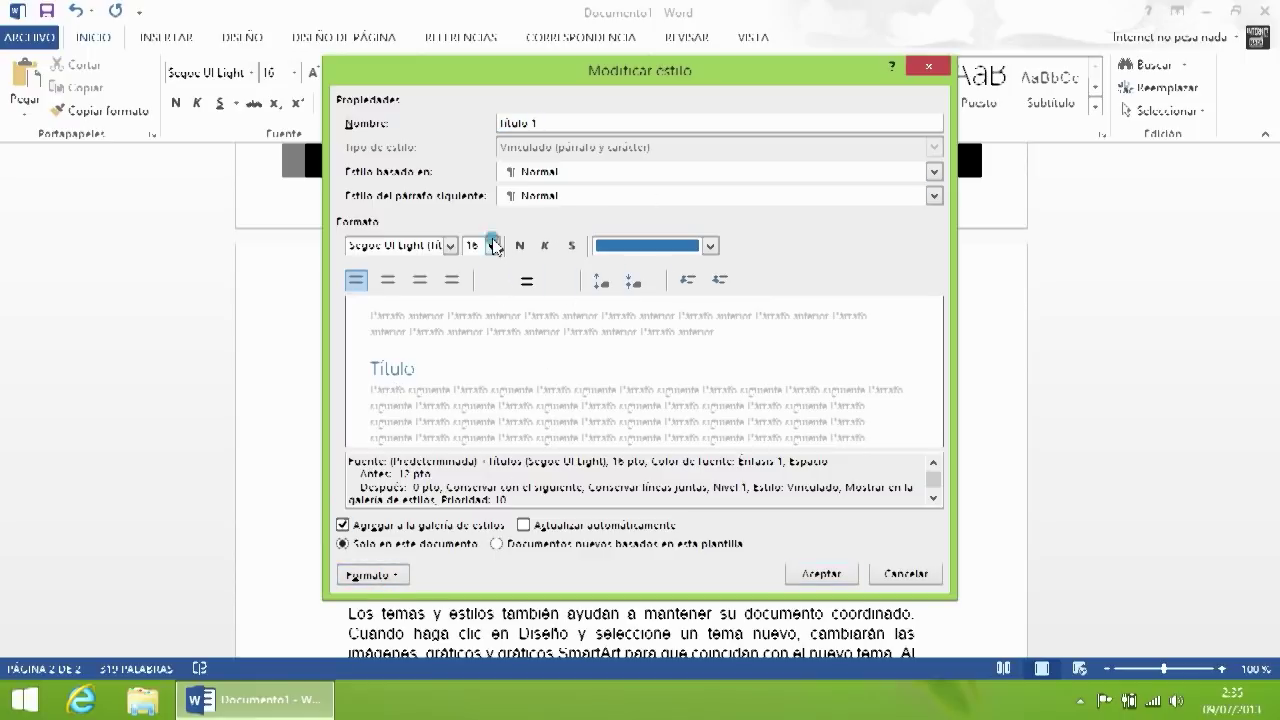
left_click(473, 381)
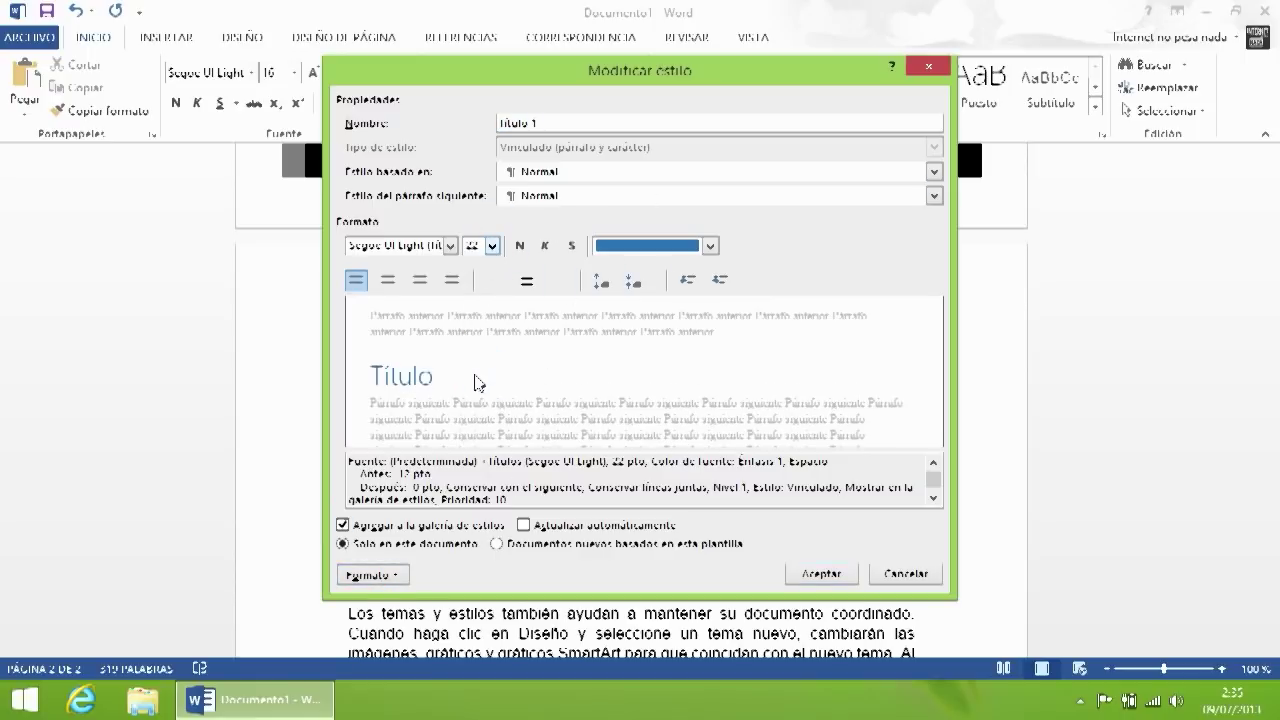
Step: Add a single solid ½ pt border on the left side of the Título 1 style's paragraph
left_click(410, 580)
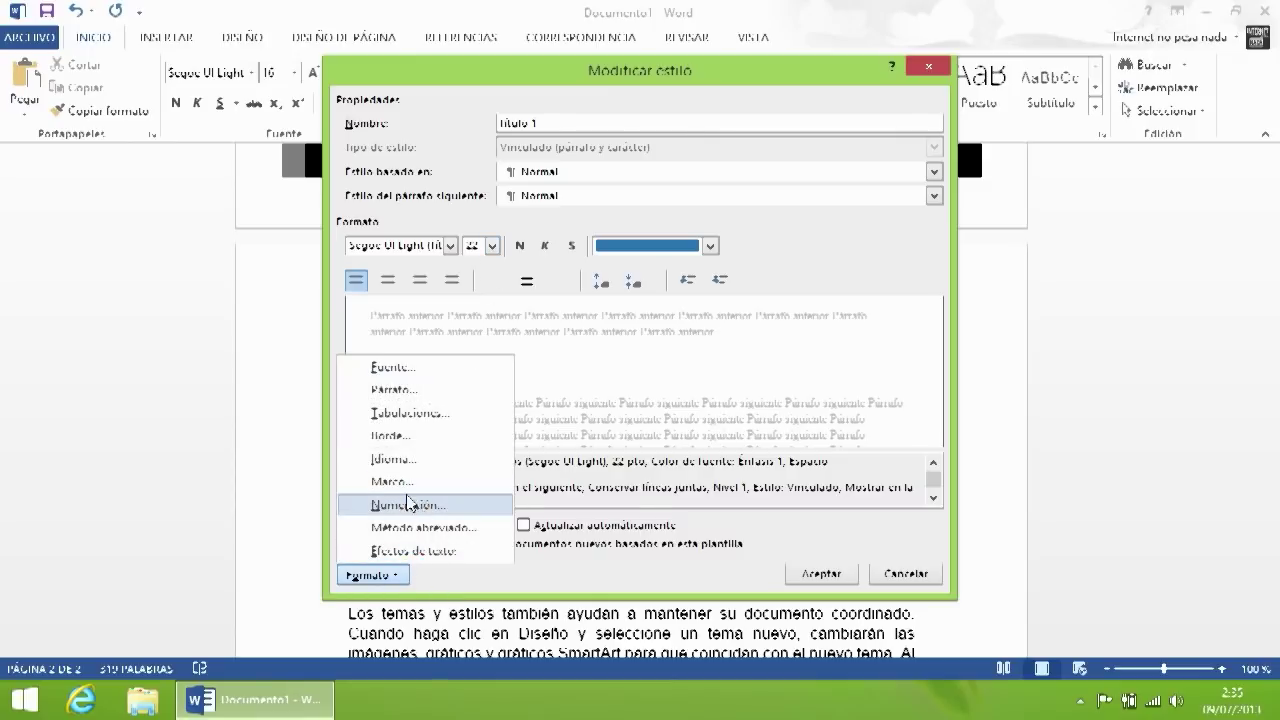
left_click(420, 437)
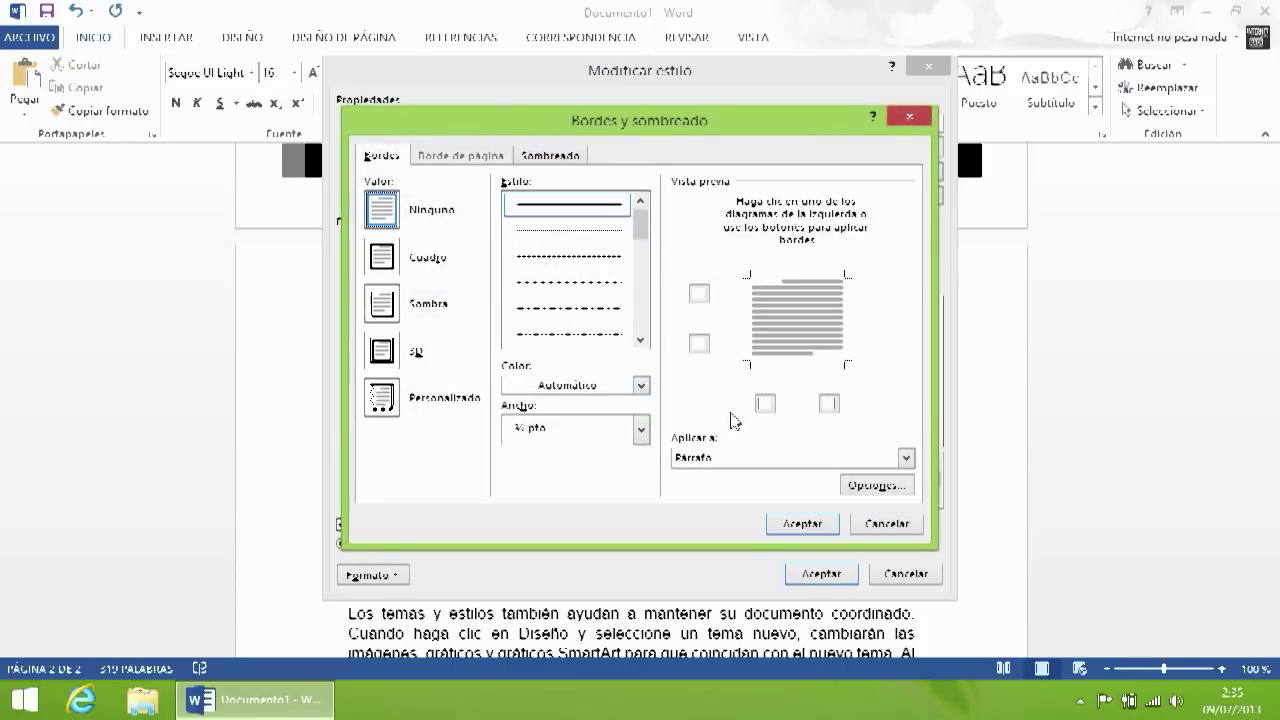
left_click(765, 403)
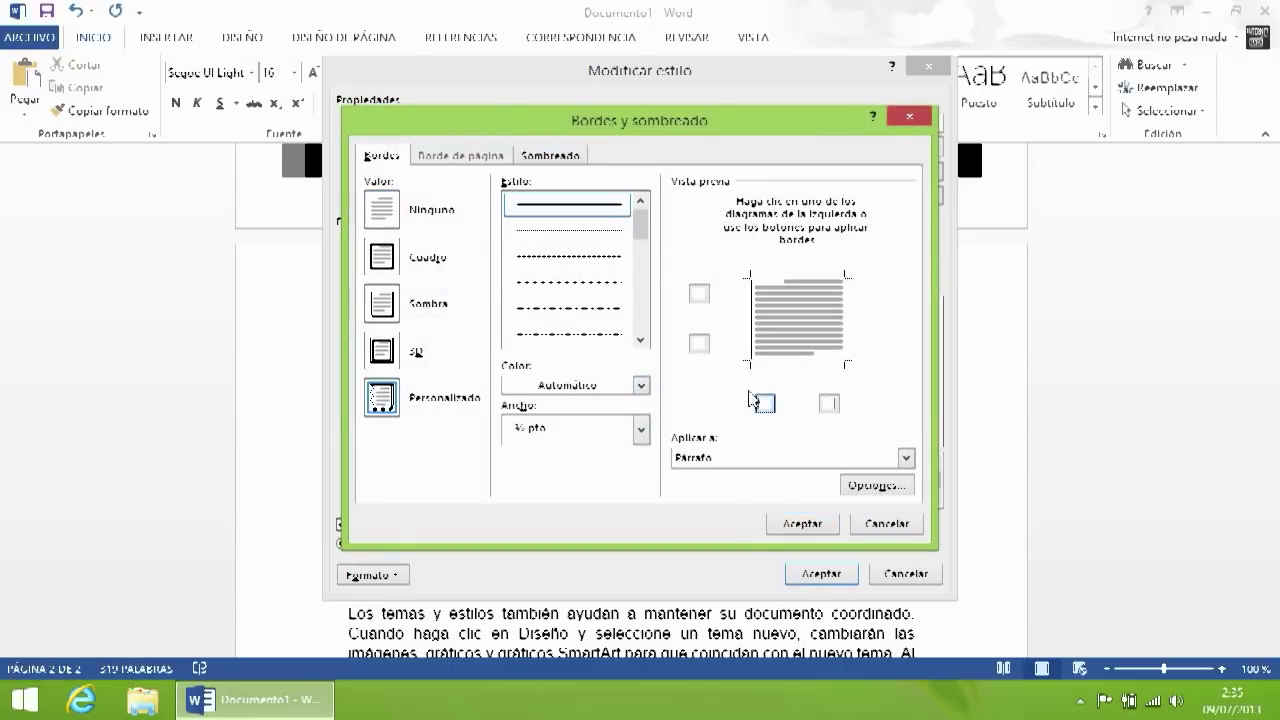
left_click(801, 524)
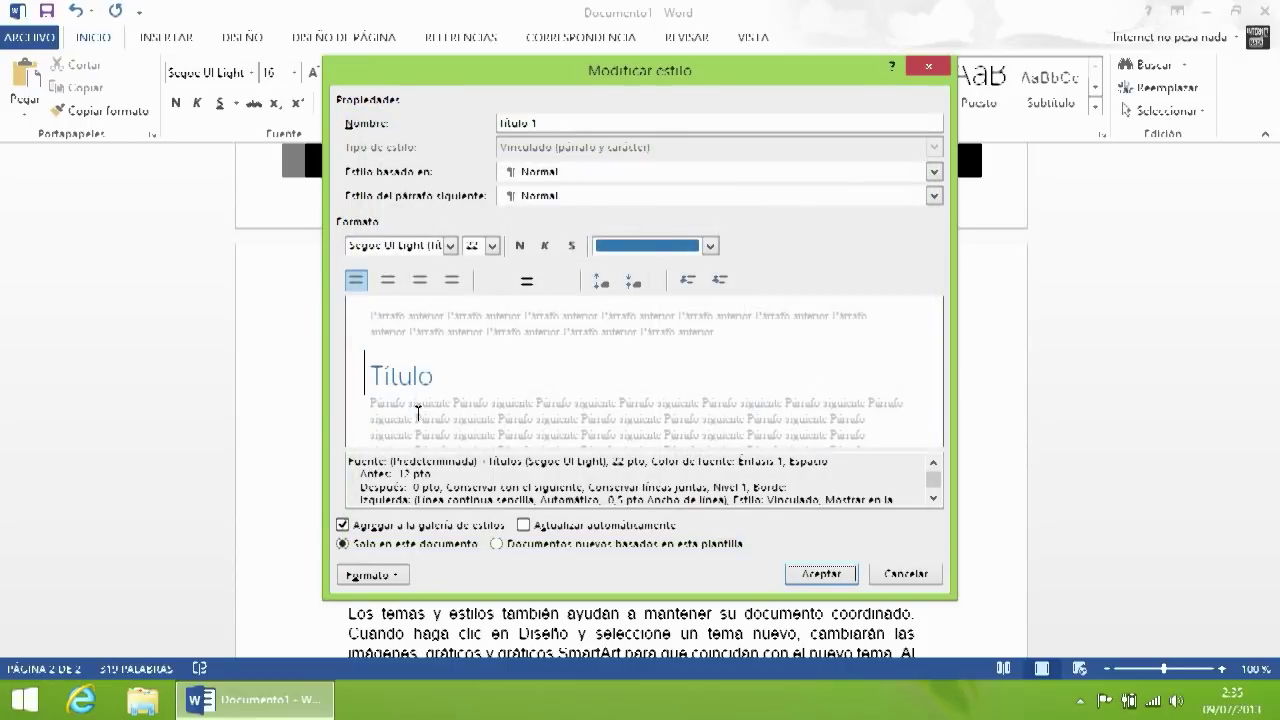
Step: Remove the paragraph border from the Título 1 style by choosing the Ninguno border setting
left_click(398, 583)
left_click(441, 436)
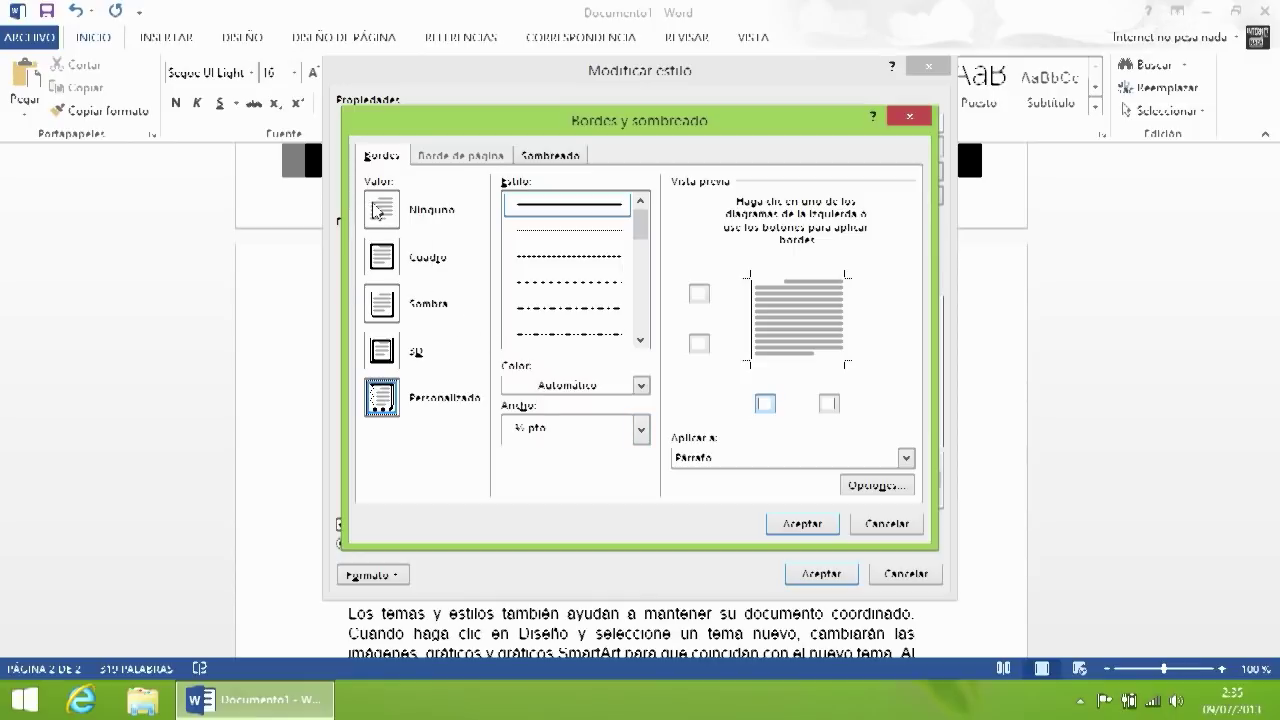
left_click(372, 212)
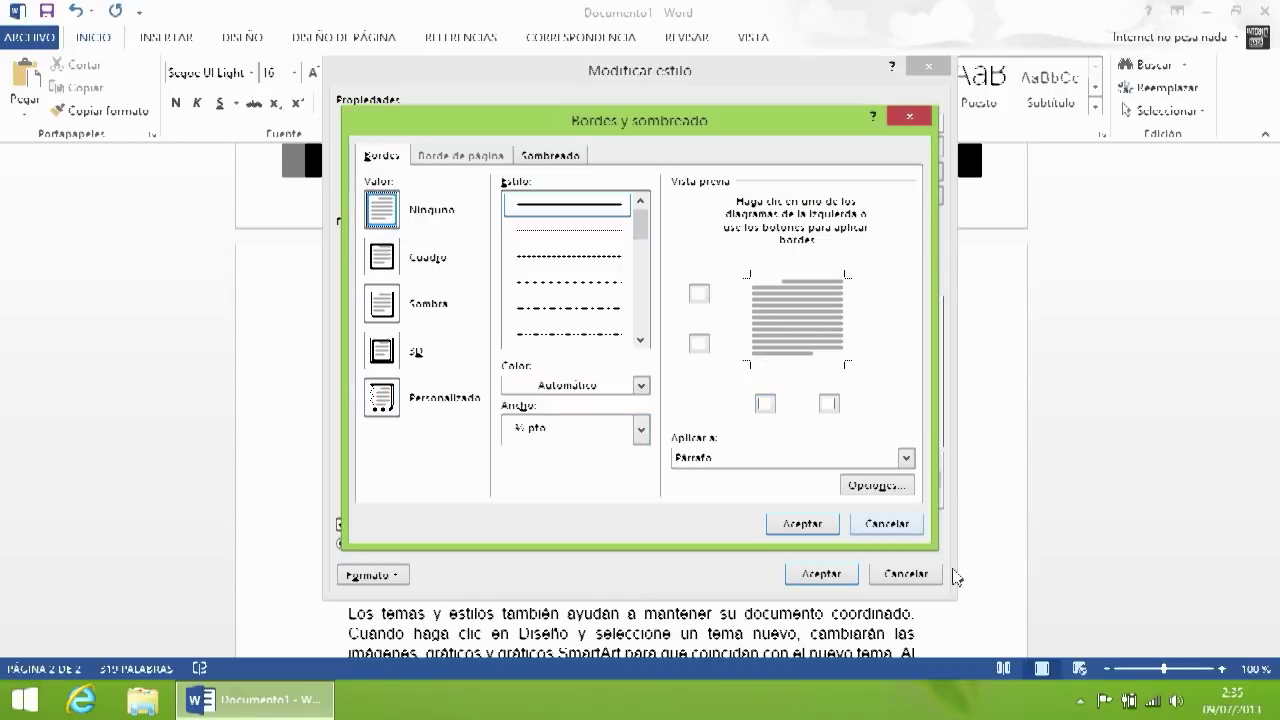
left_click(812, 526)
Step: Give the Título 1 style's paragraph a light blue theme fill with the Claro pattern style, and accept the style changes
left_click(410, 578)
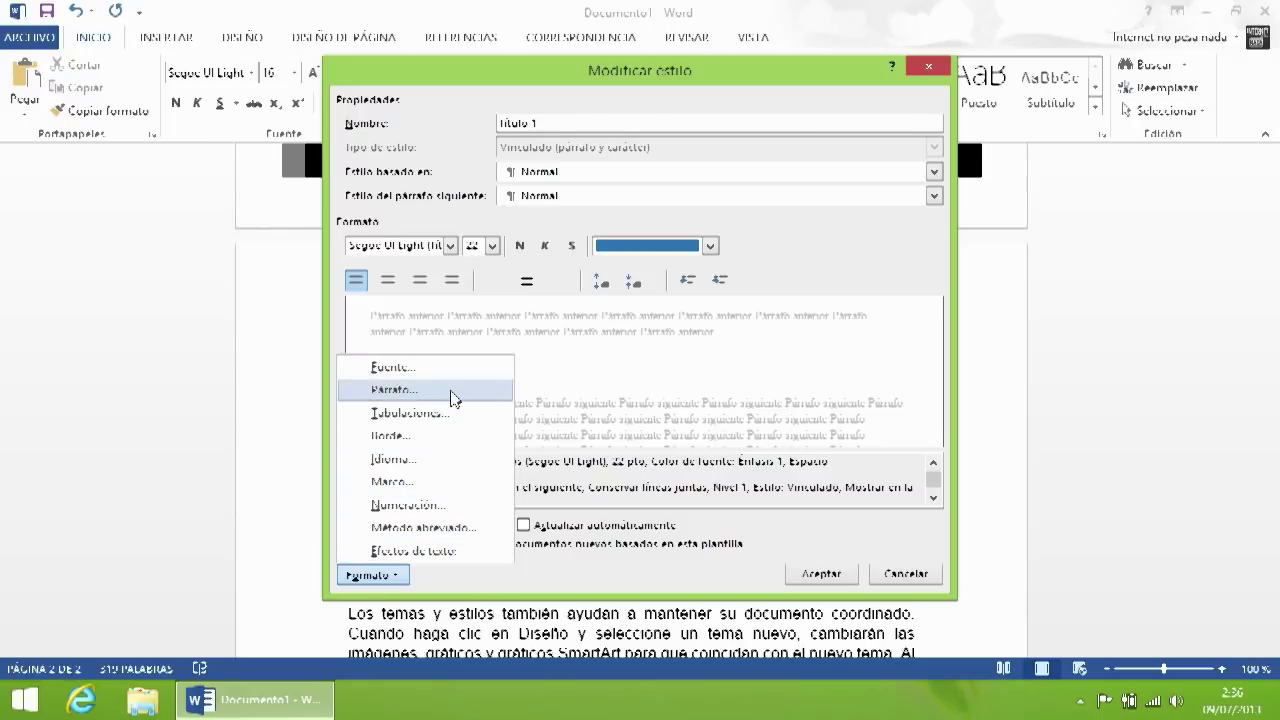
left_click(457, 437)
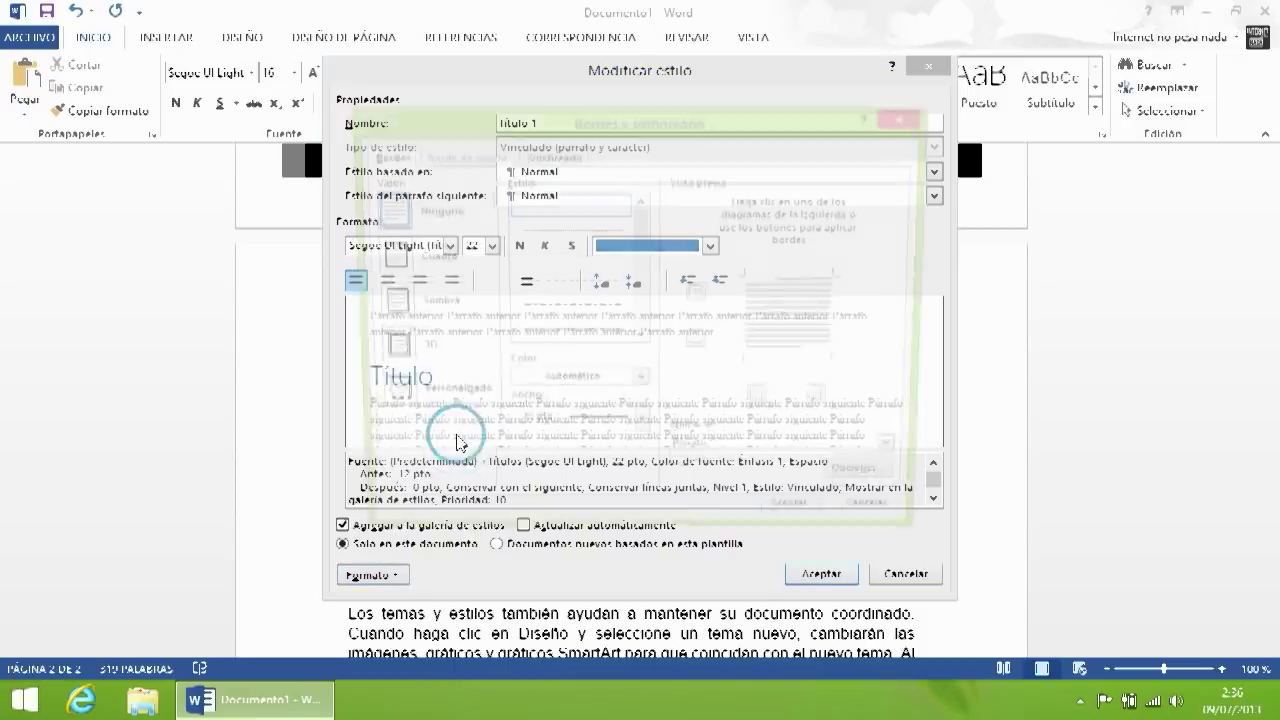
left_click(566, 157)
left_click(491, 204)
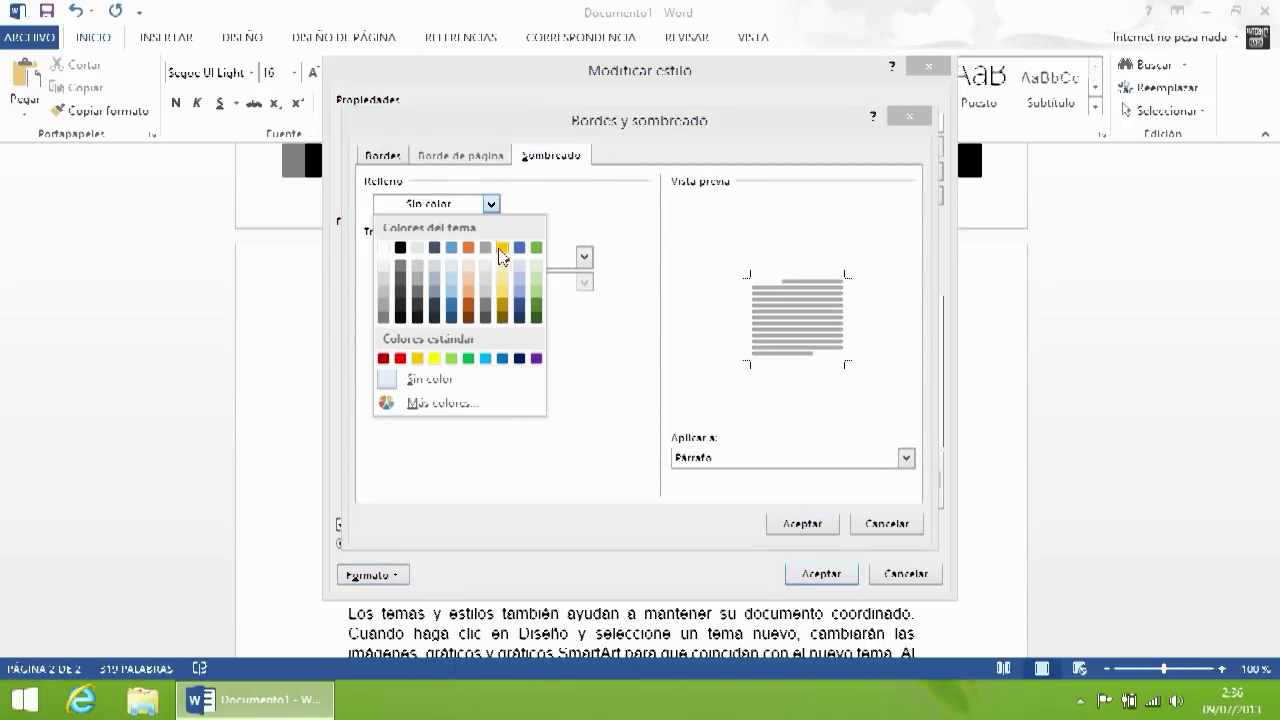
left_click(453, 266)
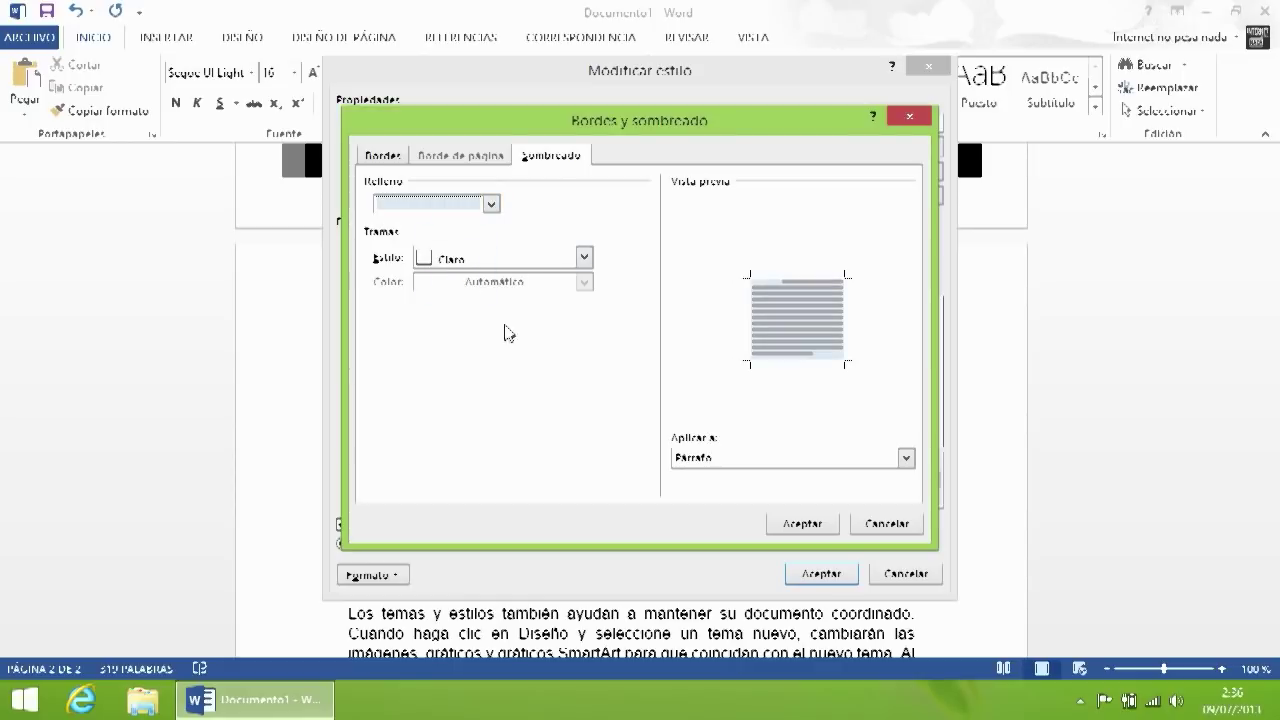
left_click(558, 262)
left_click(594, 232)
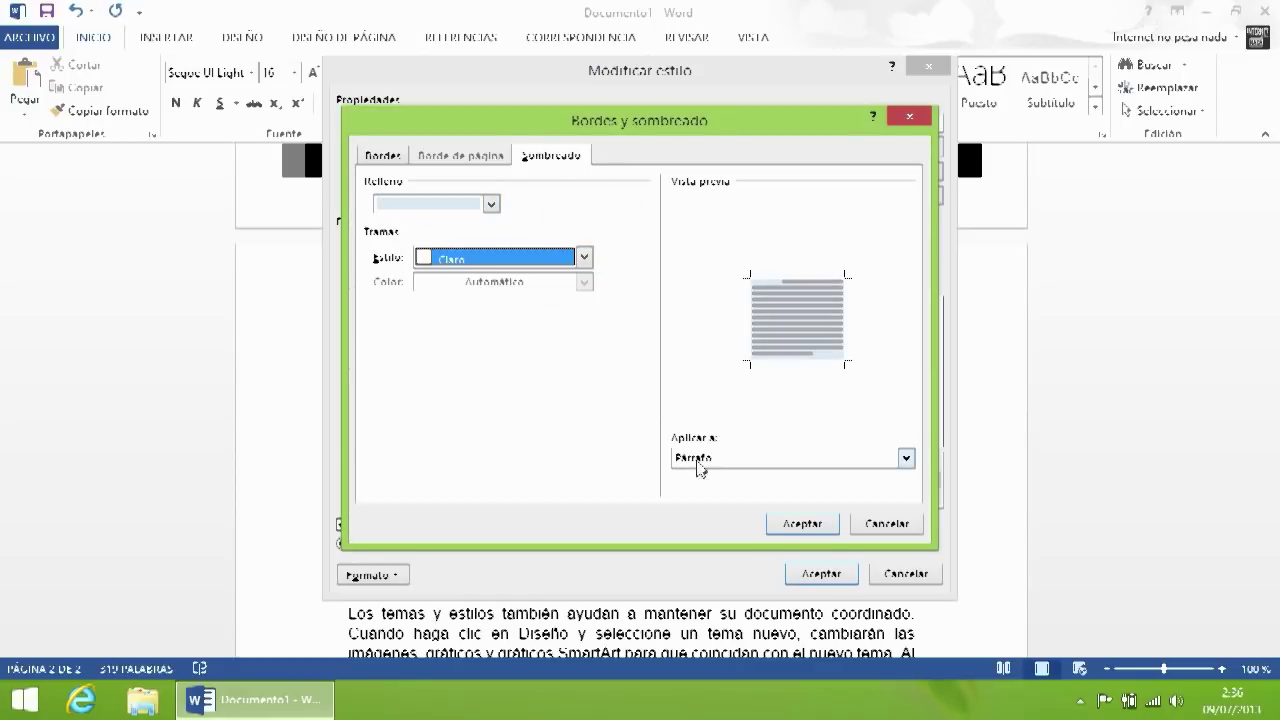
left_click(801, 524)
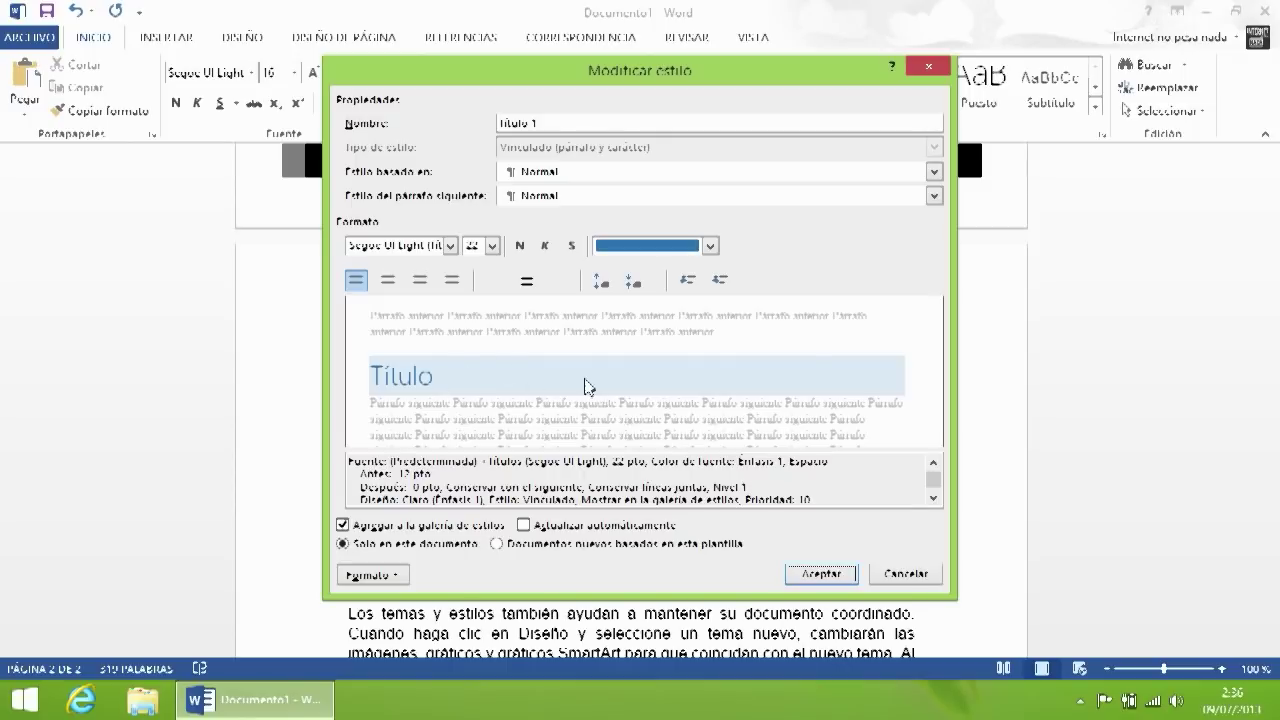
left_click(816, 573)
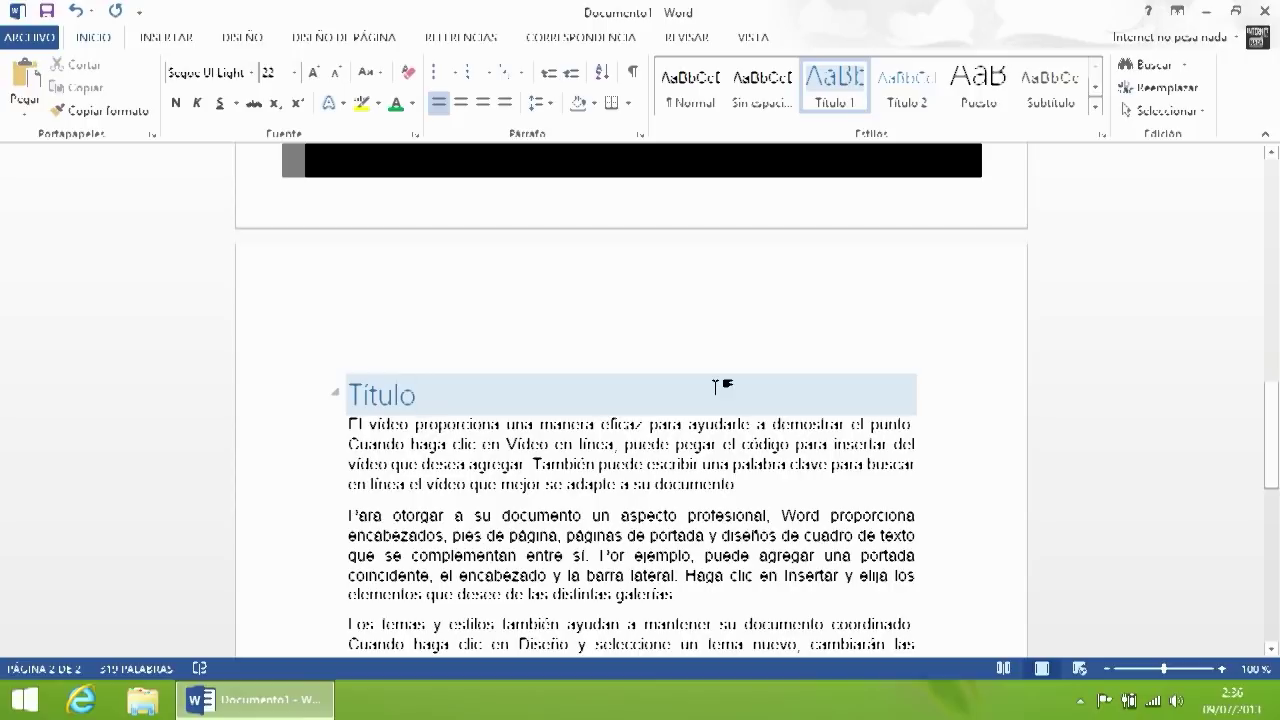
Step: Replace the heading text on page two with "Esta es la sección uno del documento" and start a new paragraph below it
key("BackSpace")
key("BackSpace")
key("BackSpace")
key("BackSpace")
key("BackSpace")
key("BackSpace")
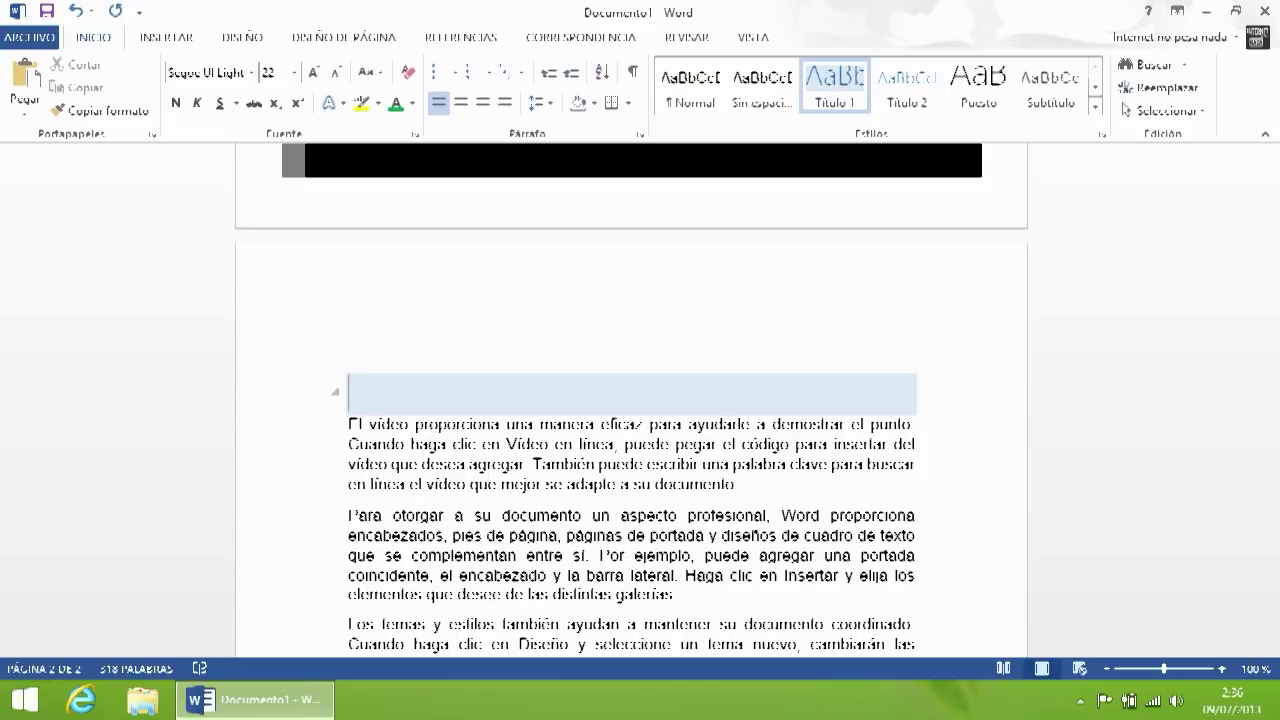
type("Esta es la sección uno del documento")
key("Return")
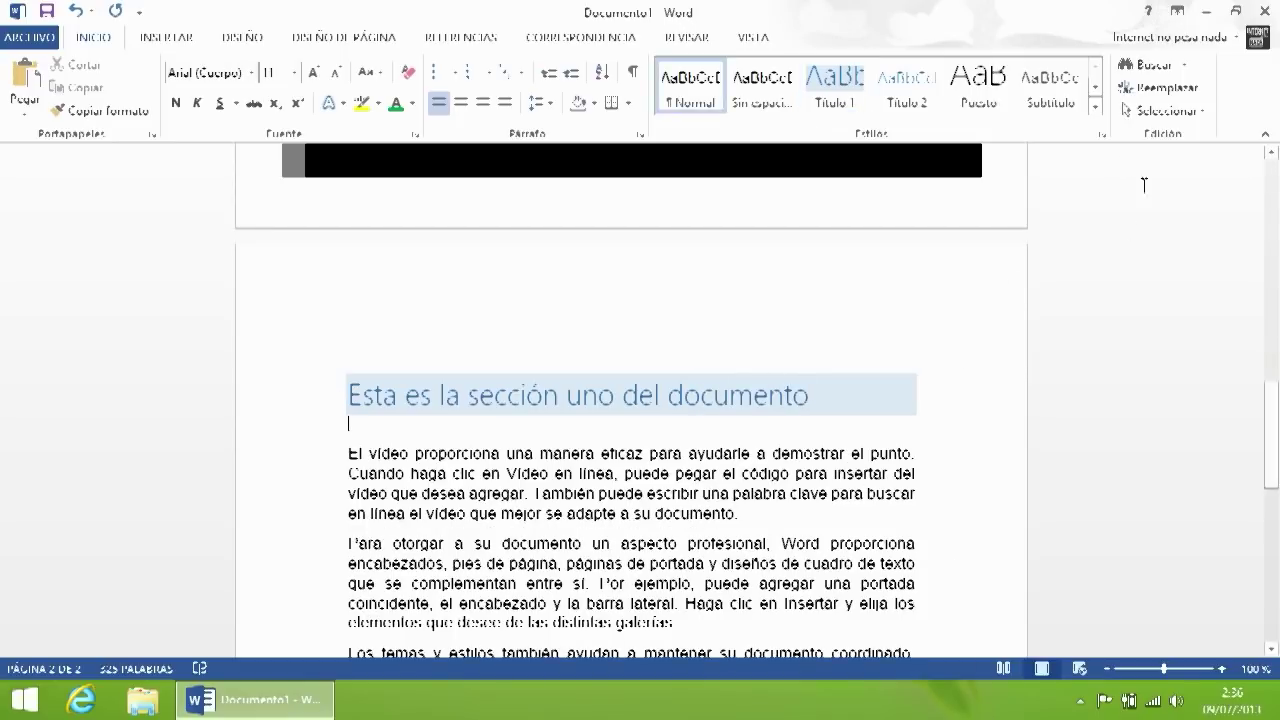
Step: Add the heading "Tema uno de la sección uno" in the Título 2 style below the section one title
left_click(918, 89)
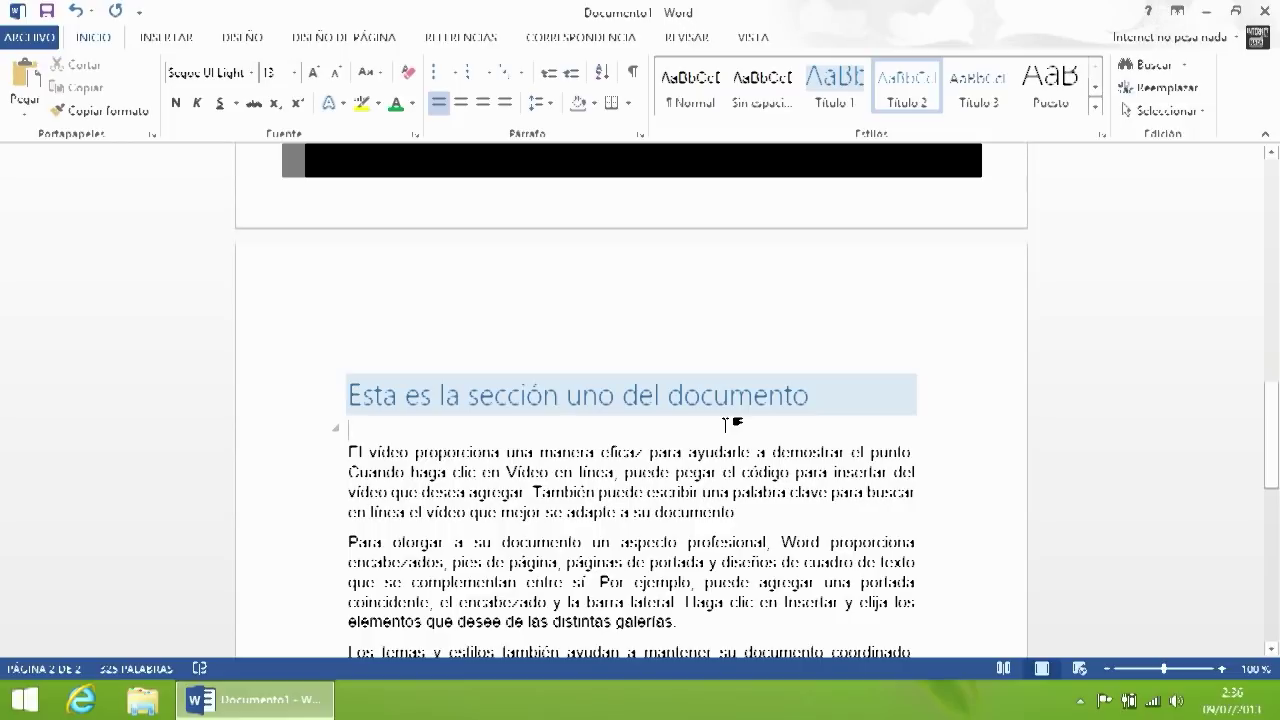
type("Tema uno de la s")
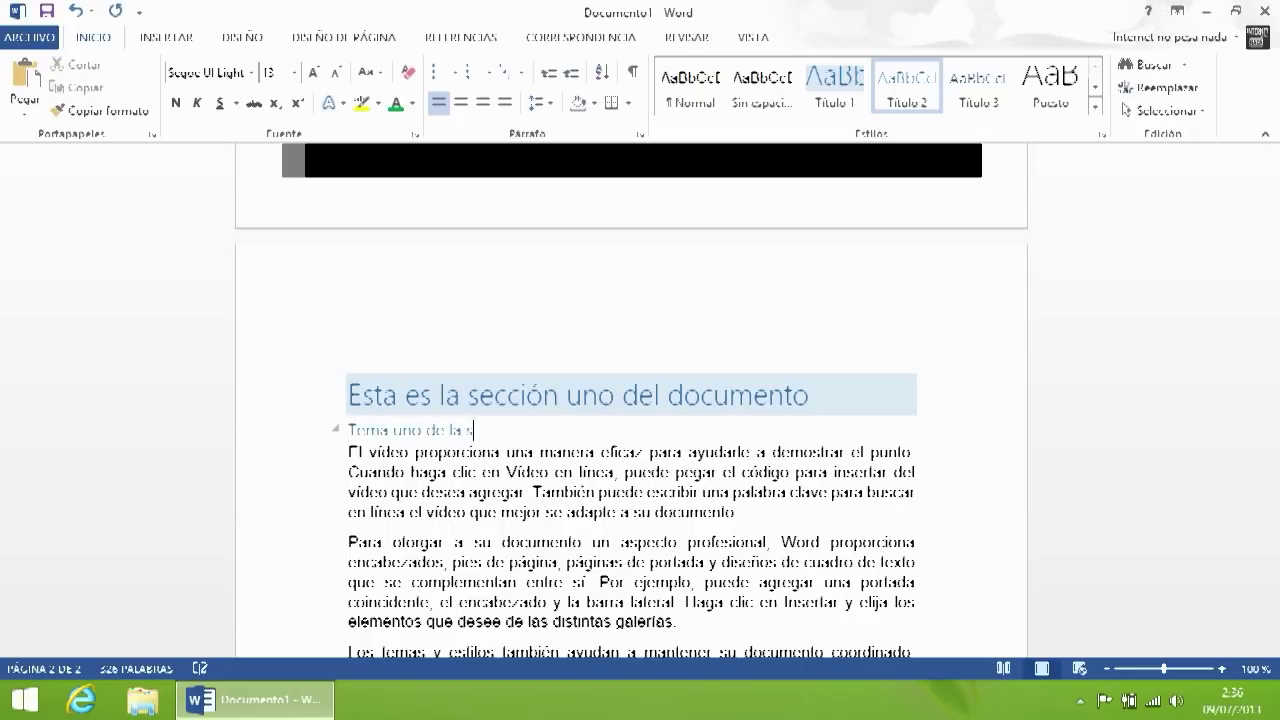
type("ección uno")
left_click(628, 497)
scroll(491, 375, "down", 4)
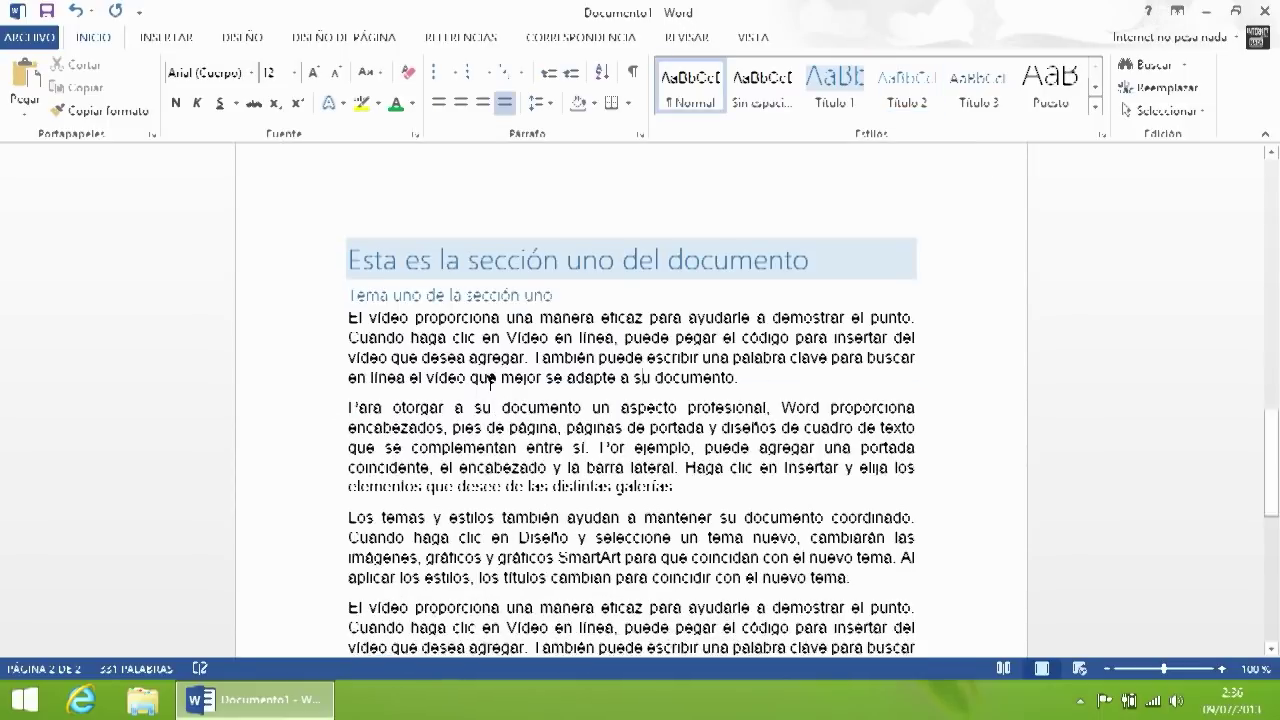
scroll(491, 375, "up", 2)
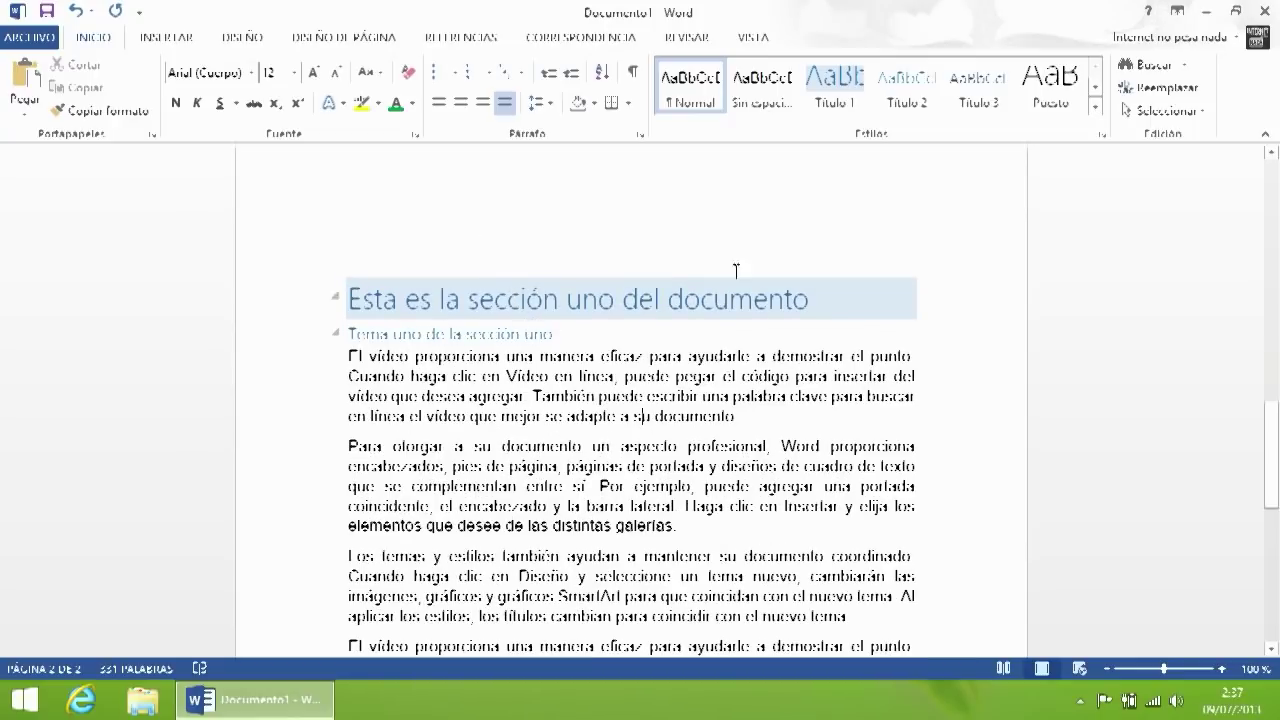
Step: Modify the Título 1 style's paragraph format to have 12 pt spacing after, and accept the style changes
right_click(836, 88)
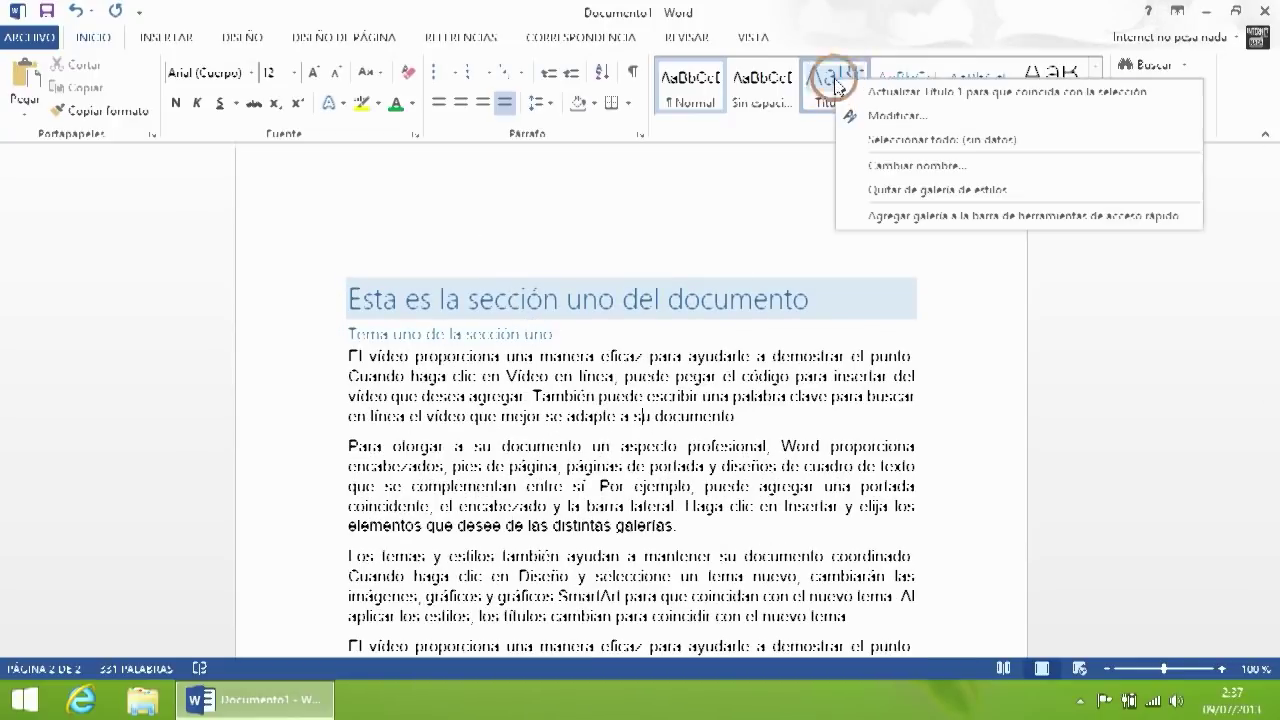
left_click(898, 114)
left_click(383, 580)
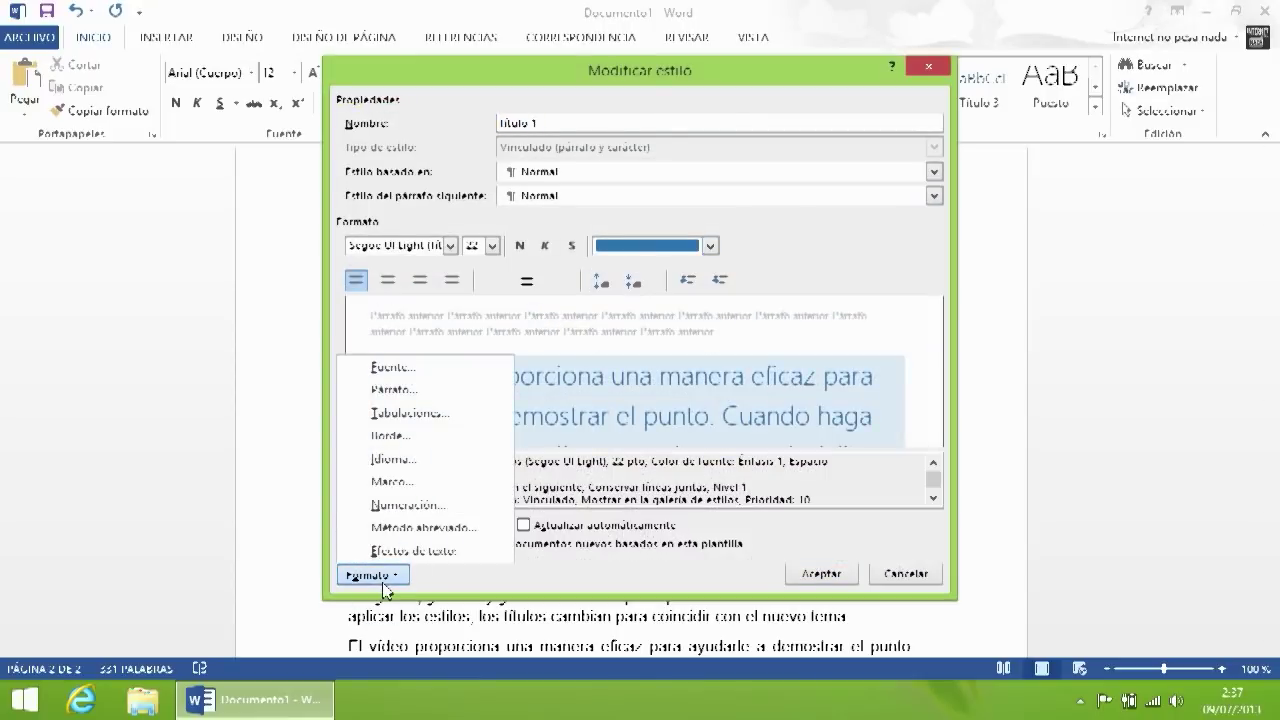
left_click(443, 393)
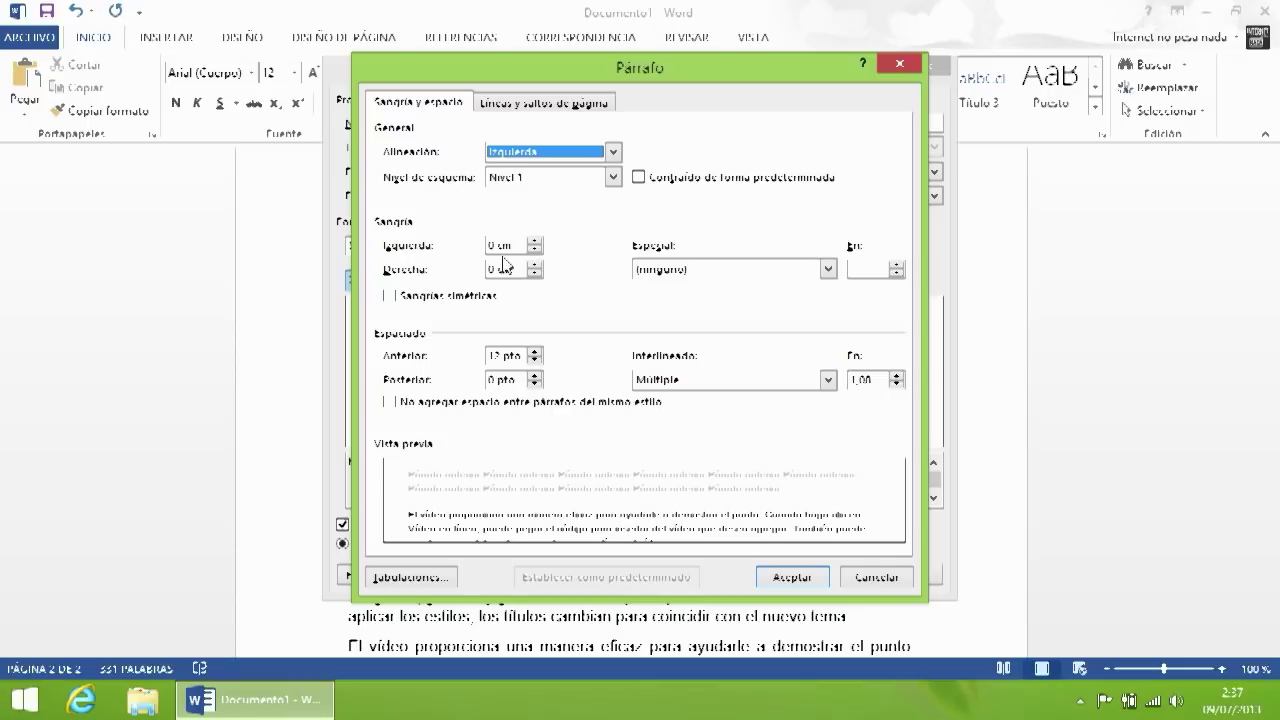
left_click_drag(521, 381, 488, 380)
type("12")
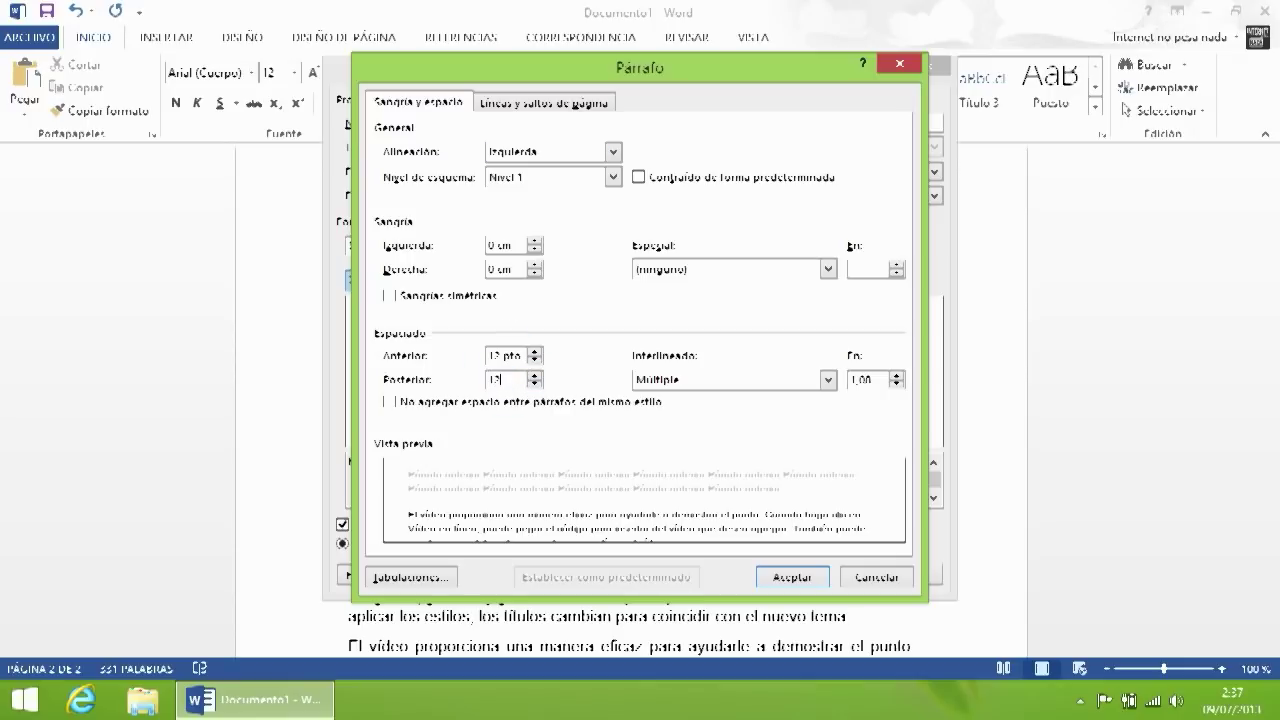
left_click(788, 582)
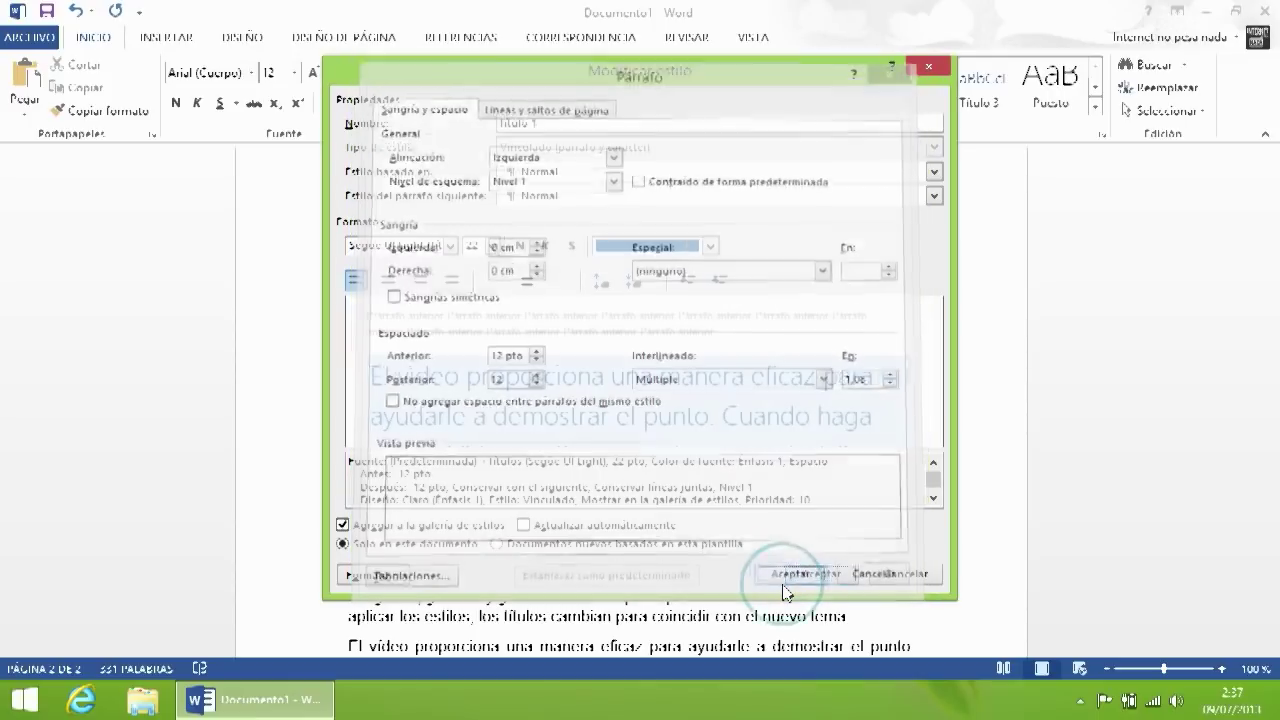
left_click(820, 574)
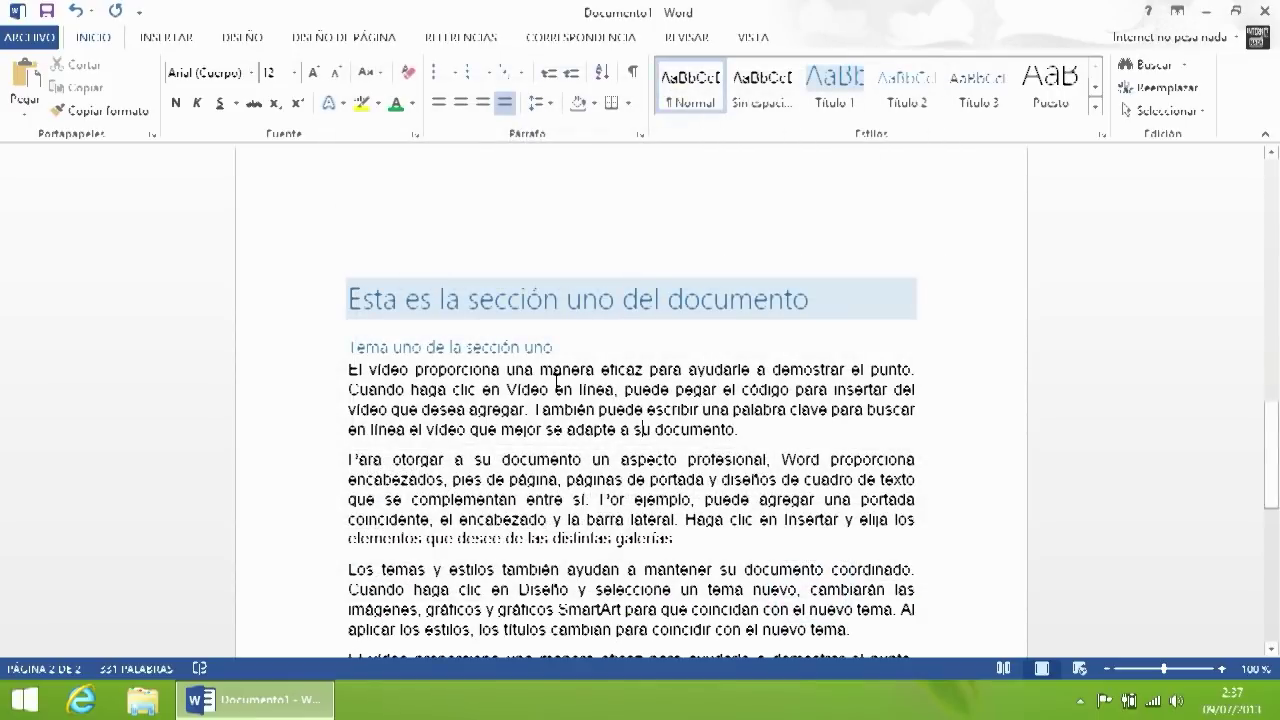
Step: Modify the Título 2 style's paragraph format to have 4 pt spacing before and after, and accept the style changes
right_click(905, 83)
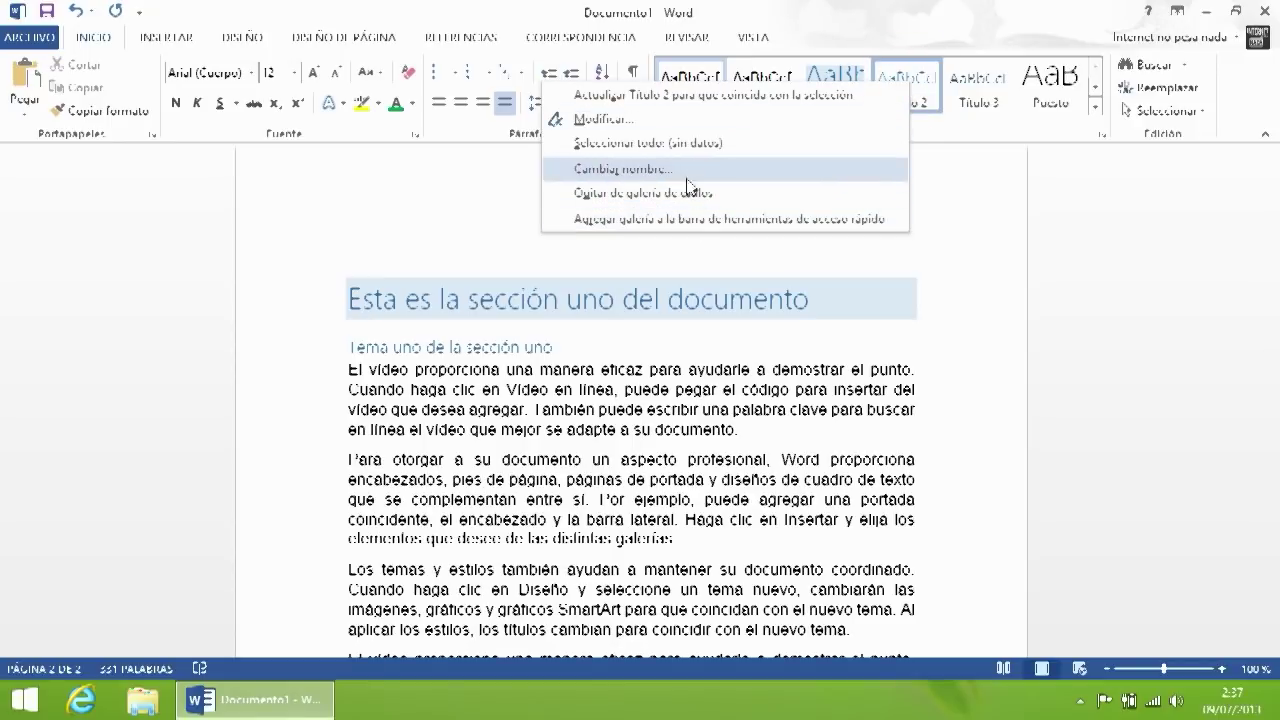
left_click(683, 120)
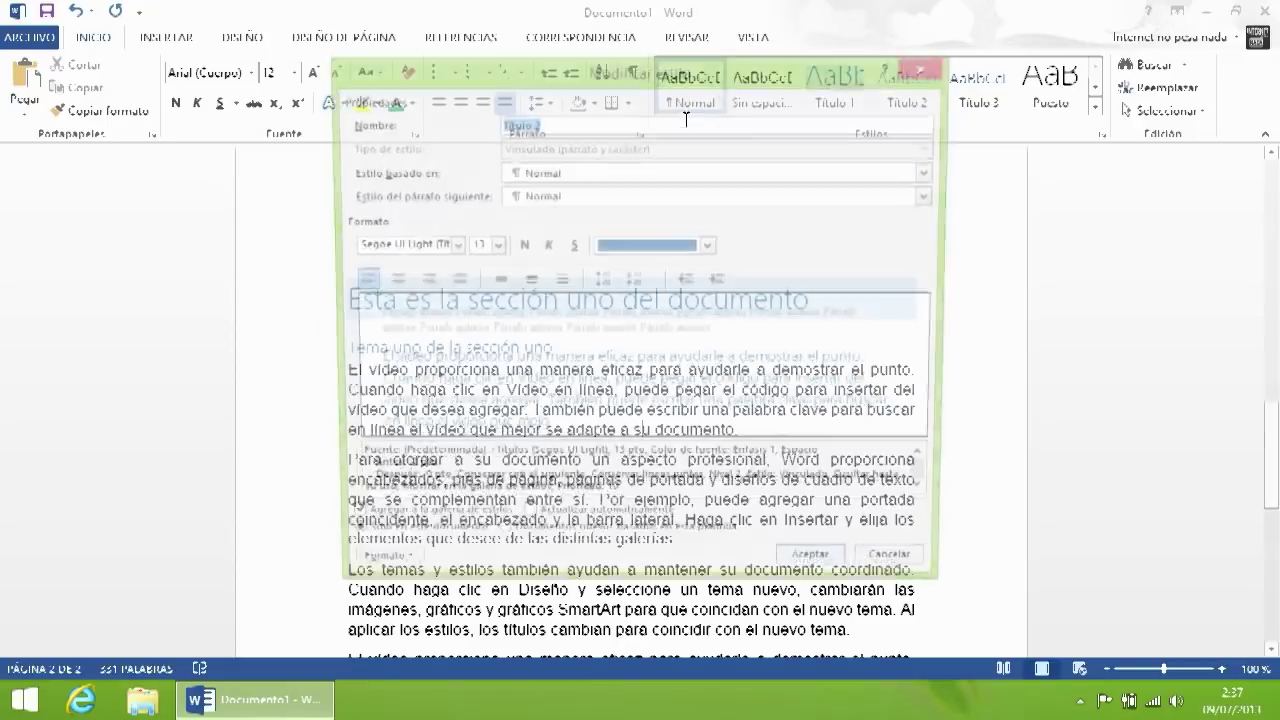
left_click(400, 575)
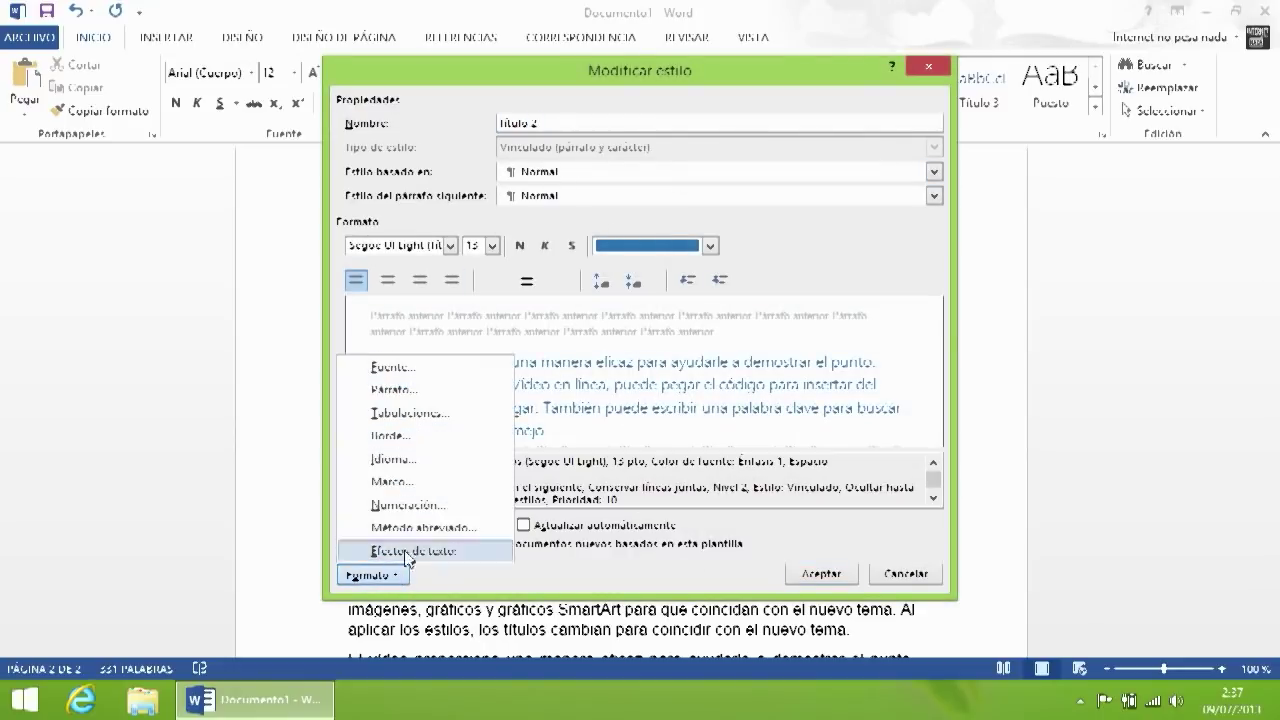
left_click(447, 390)
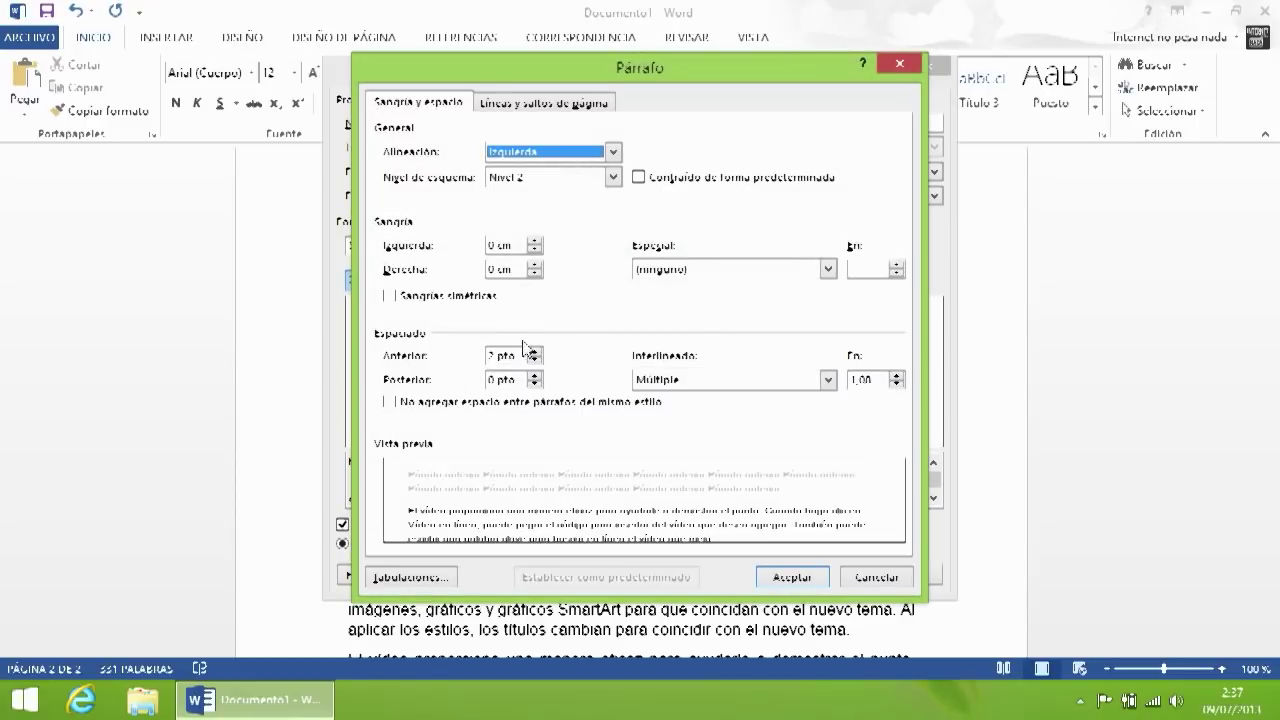
left_click_drag(522, 356, 462, 358)
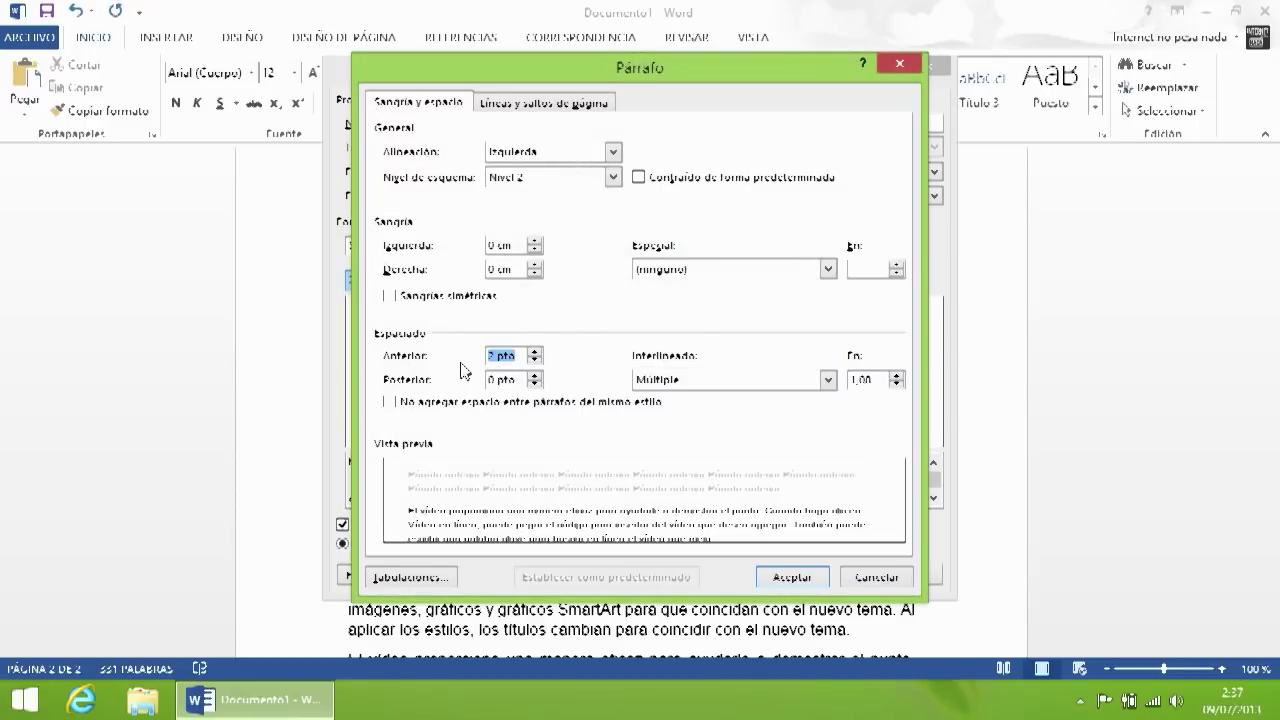
type("4")
left_click_drag(524, 380, 490, 380)
type("4")
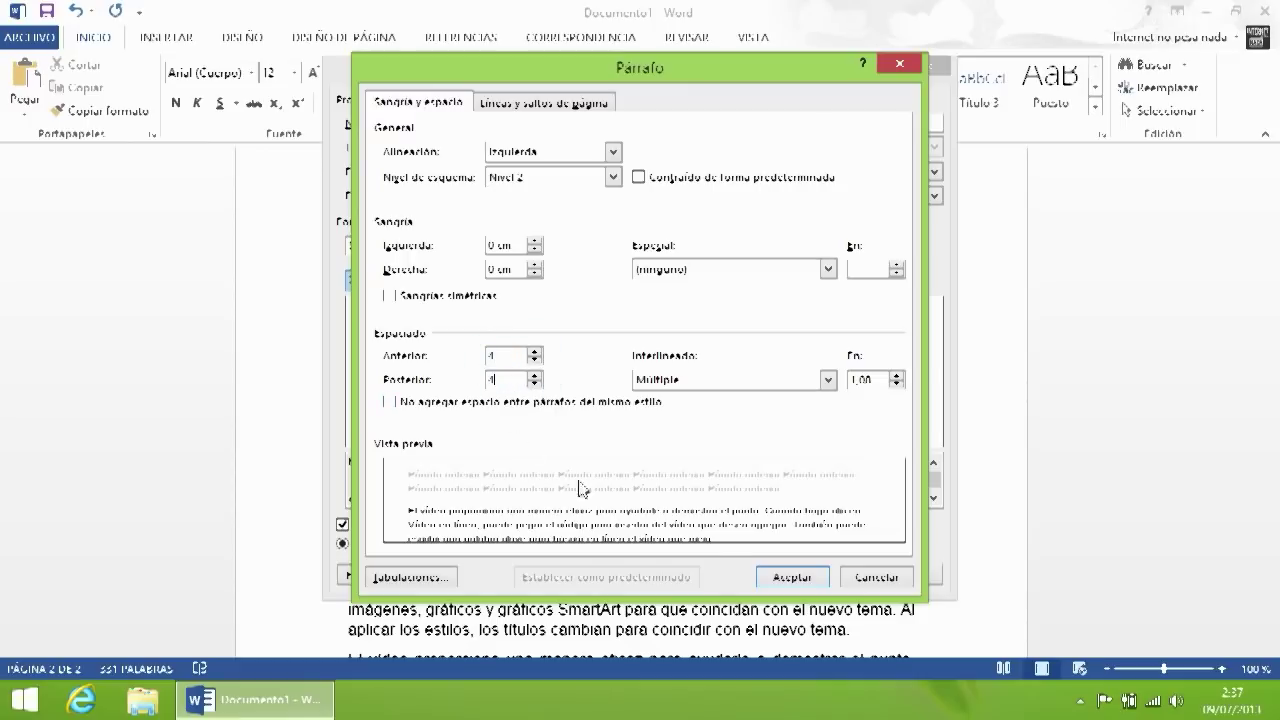
left_click(792, 577)
left_click(800, 575)
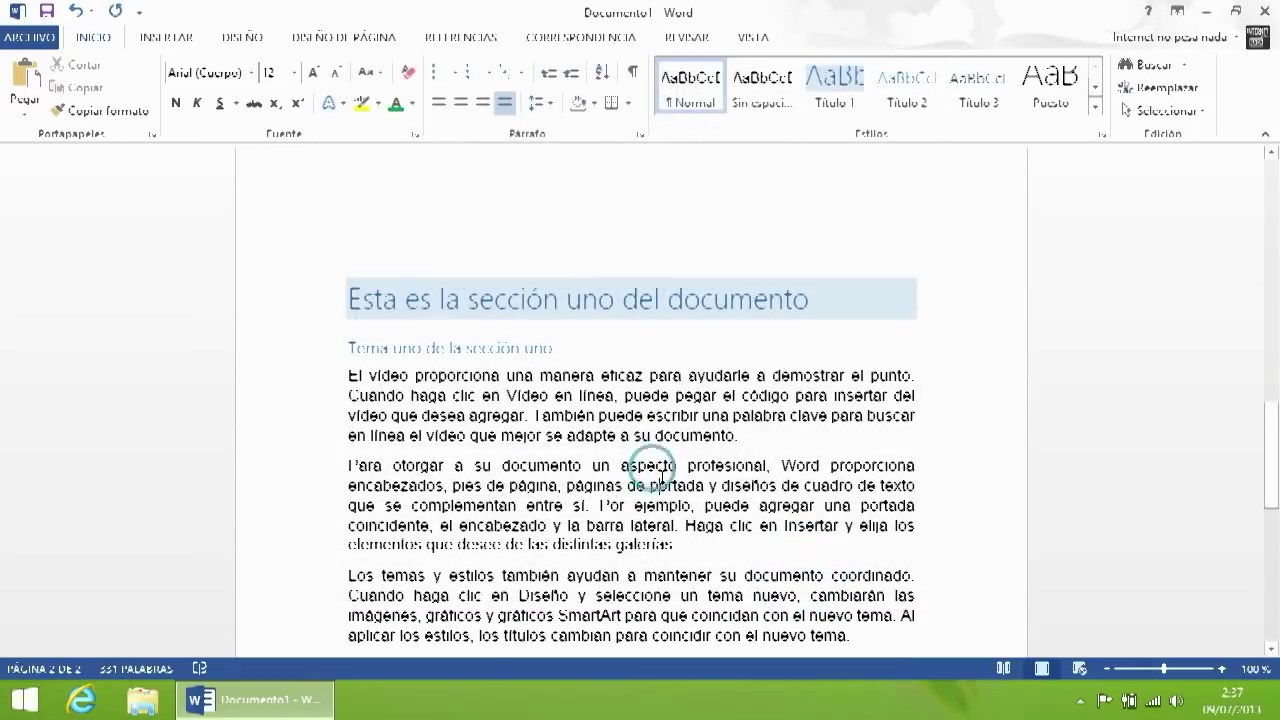
left_click(615, 350)
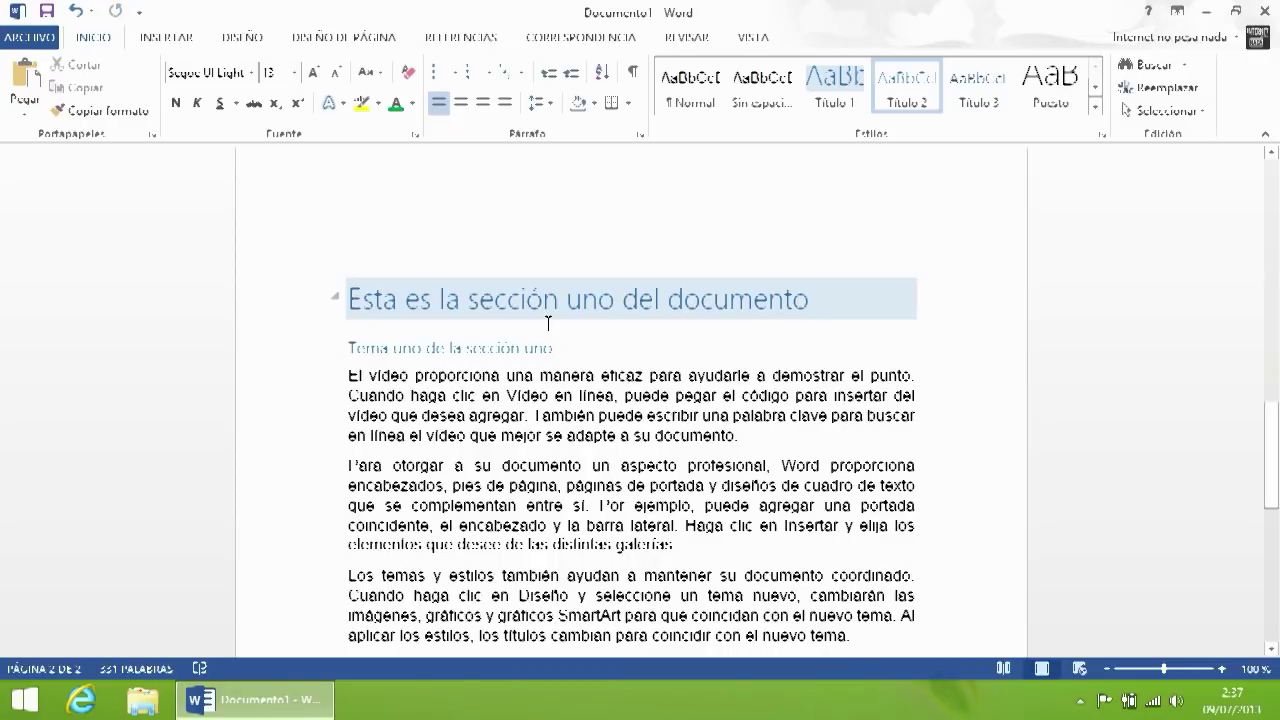
Step: Look through the document from the cover page through section one, examining its topic and element headings
scroll(540, 352, "down", 6)
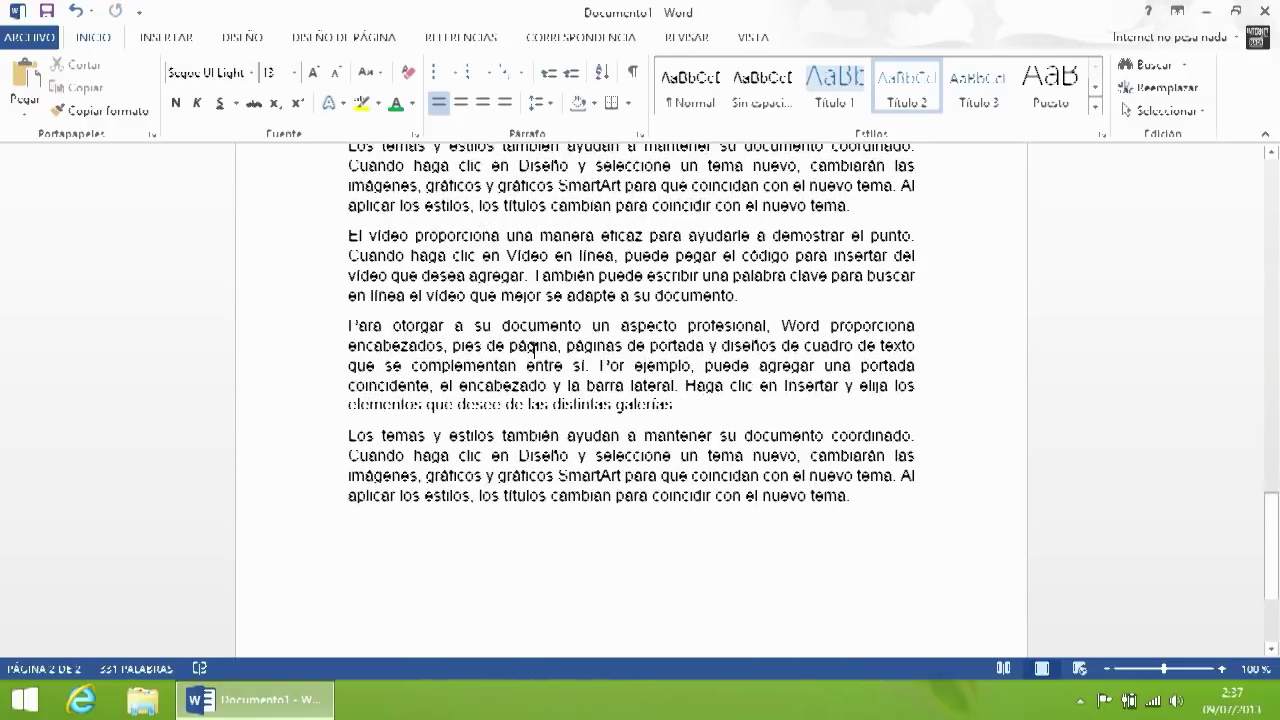
scroll(549, 417, "up", 5)
scroll(552, 444, "up", 3)
scroll(551, 430, "down", 7)
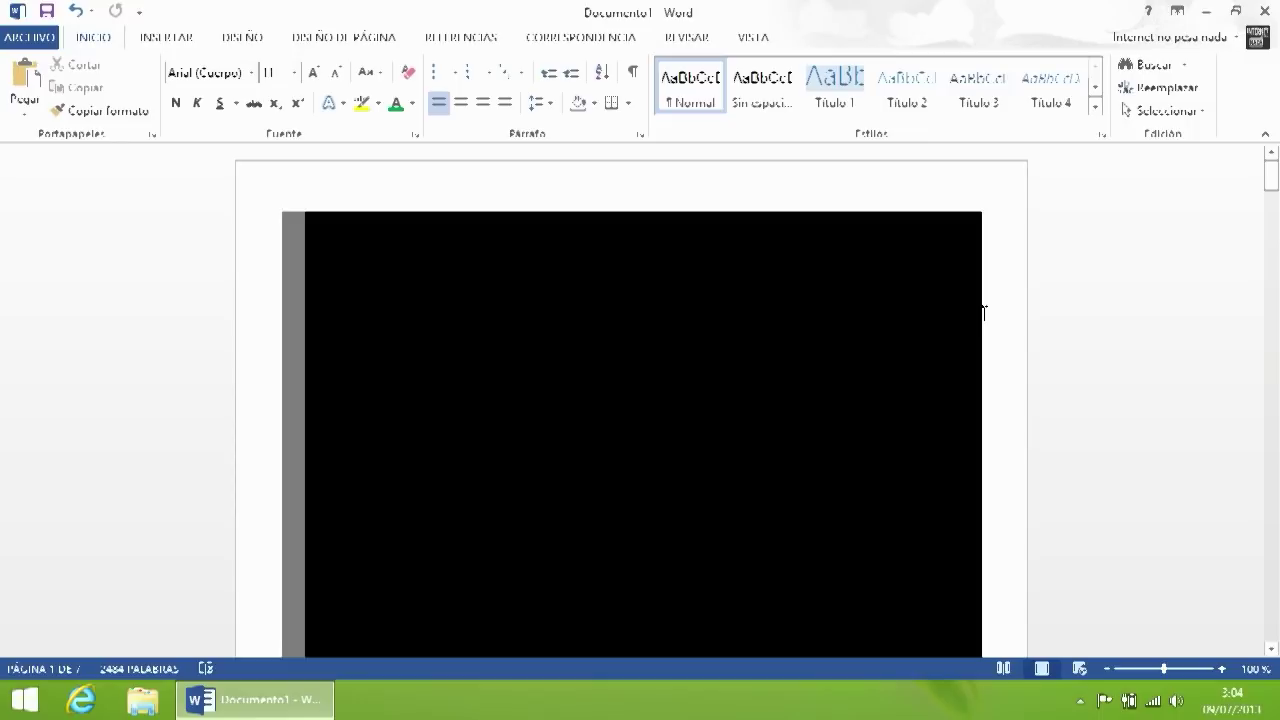
scroll(306, 420, "down", 2)
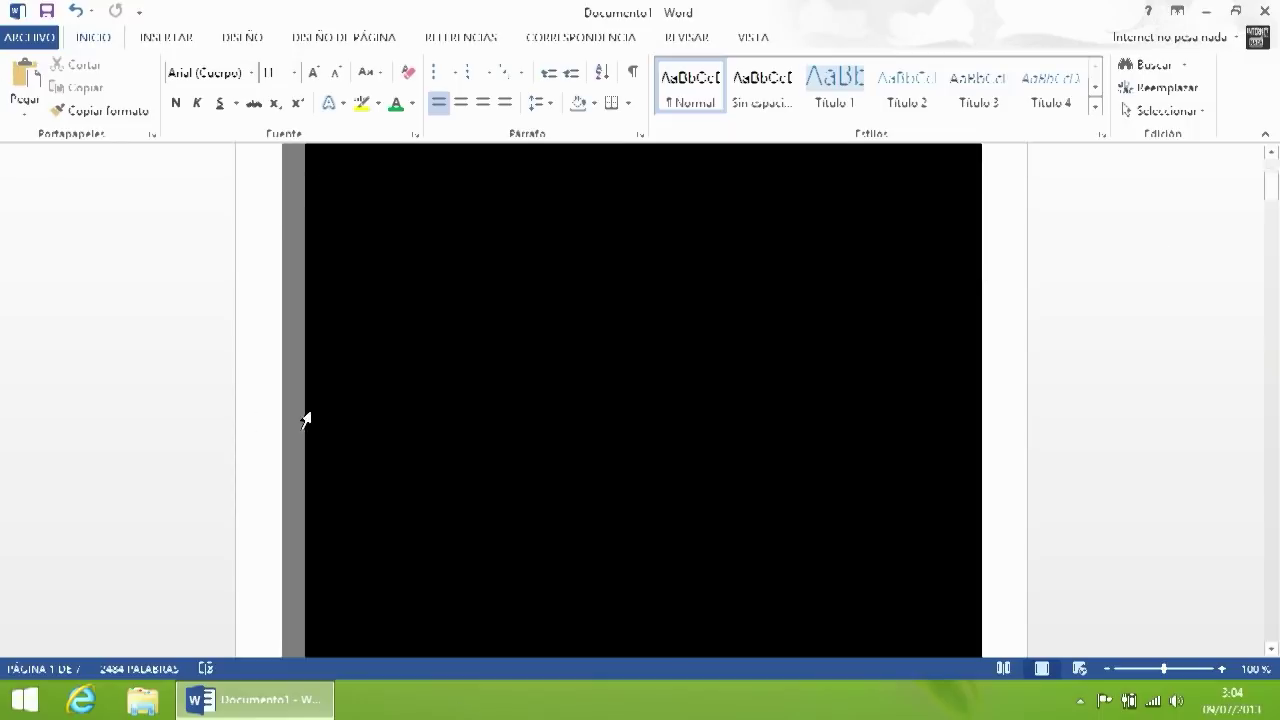
scroll(289, 541, "down", 3)
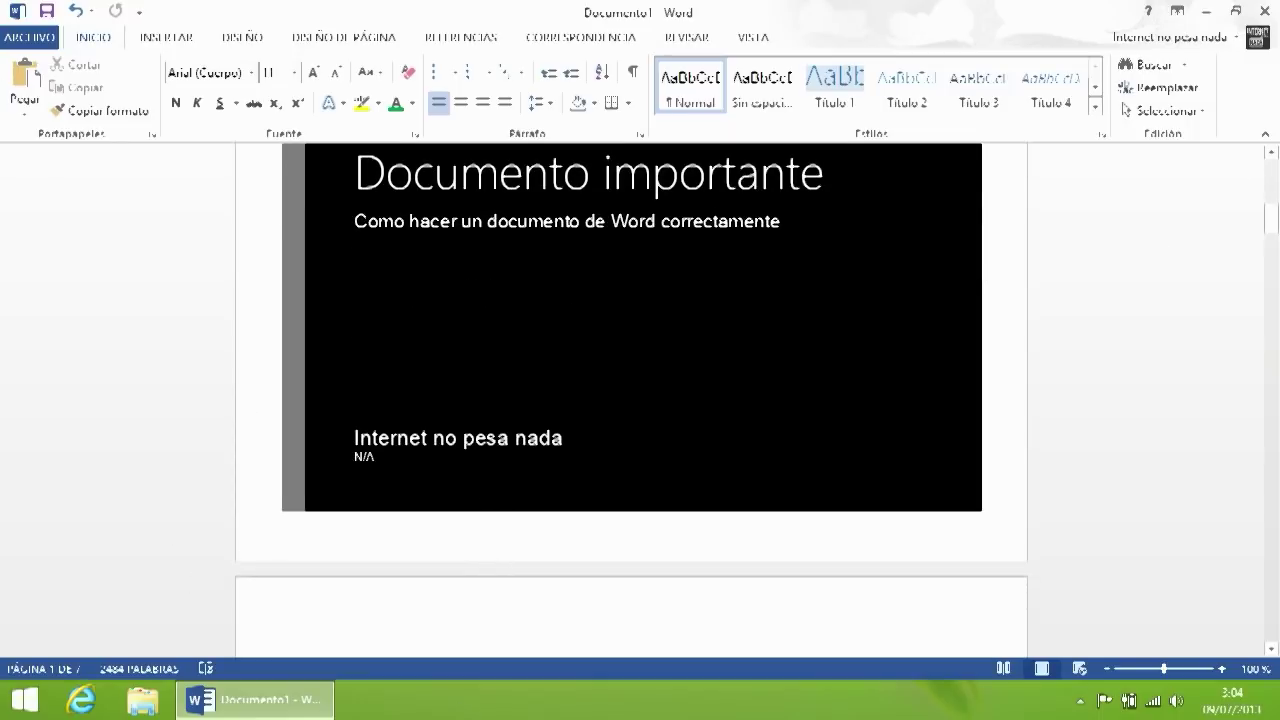
scroll(262, 408, "down", 2)
scroll(268, 415, "down", 5)
scroll(274, 423, "down", 1)
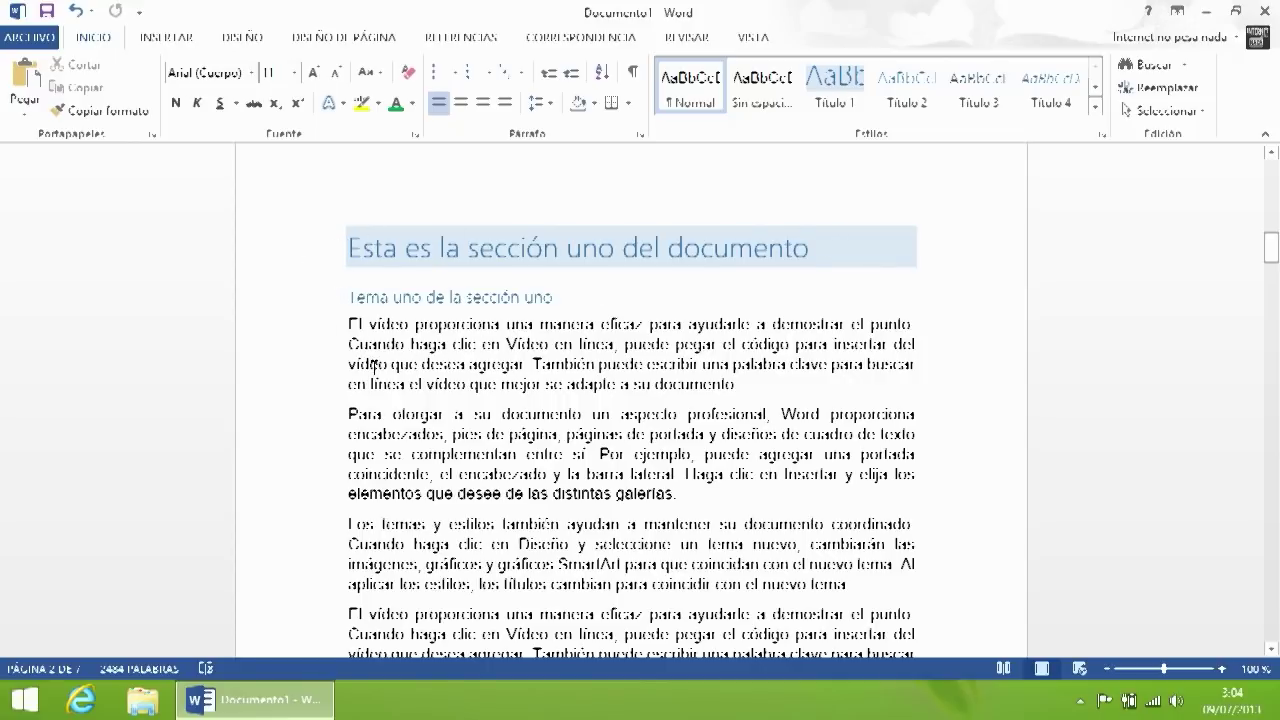
scroll(437, 410, "down", 6)
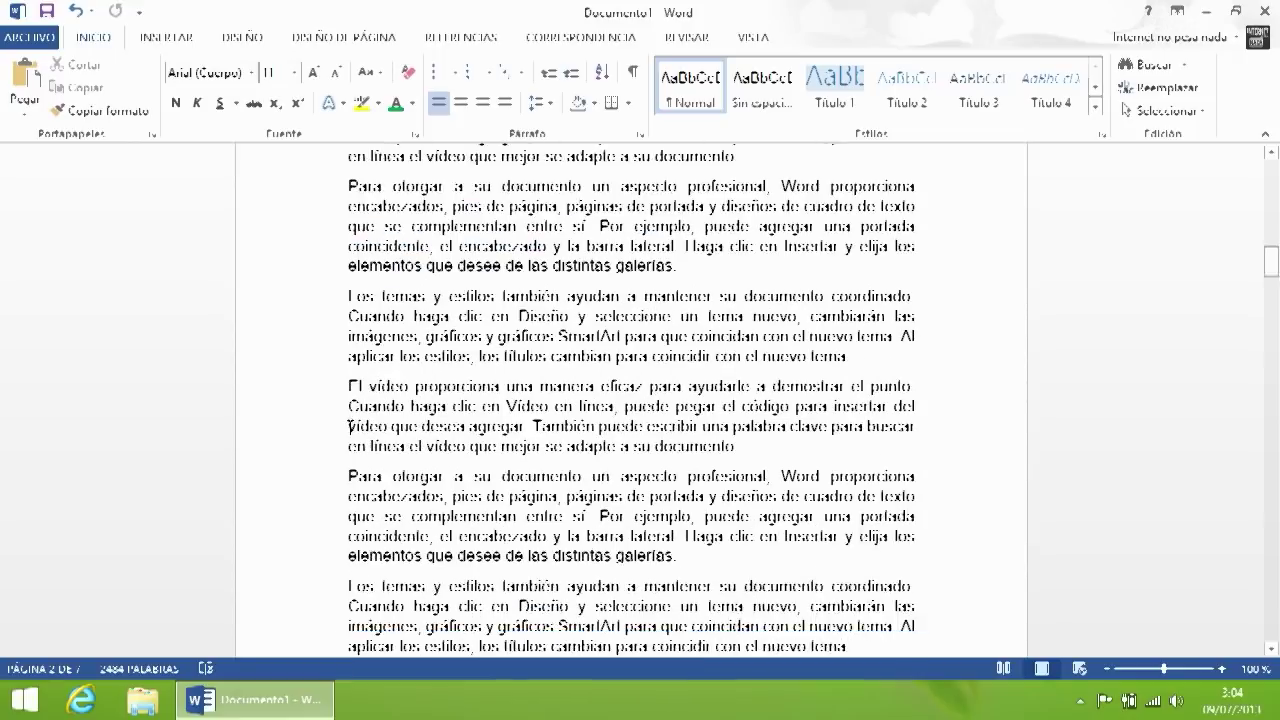
scroll(527, 284, "up", 3)
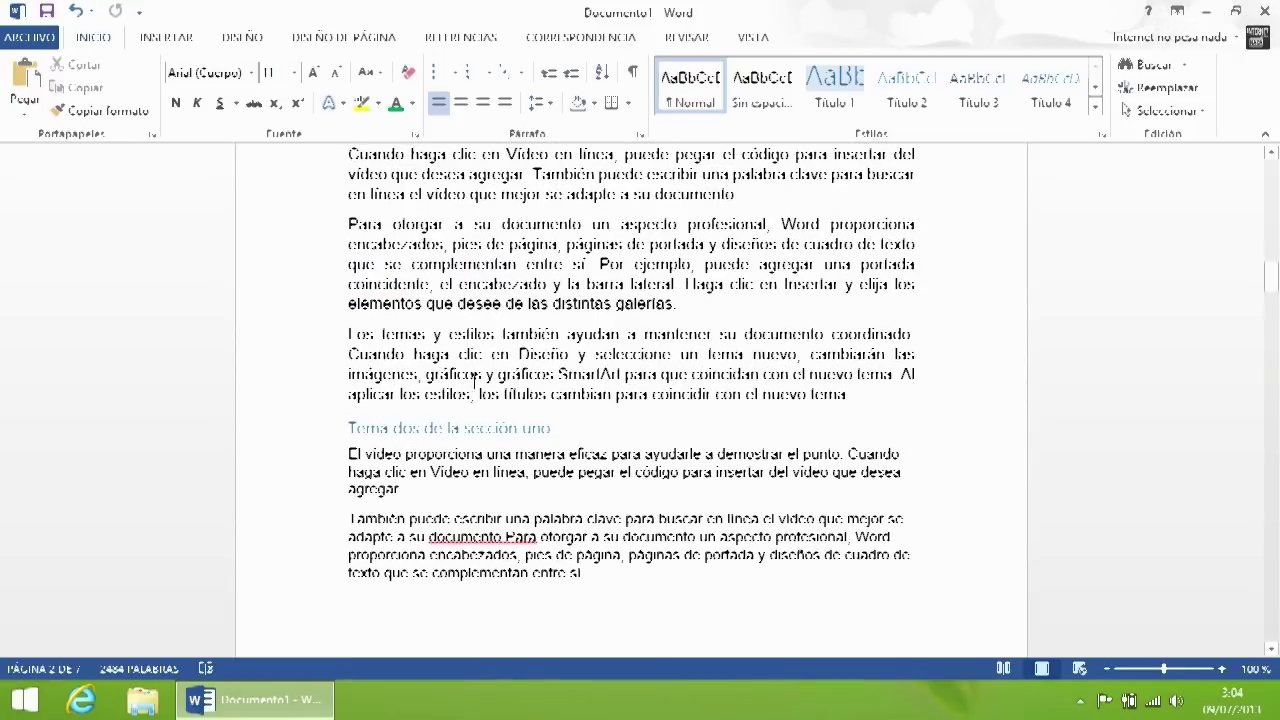
scroll(510, 432, "down", 12)
scroll(486, 235, "up", 3)
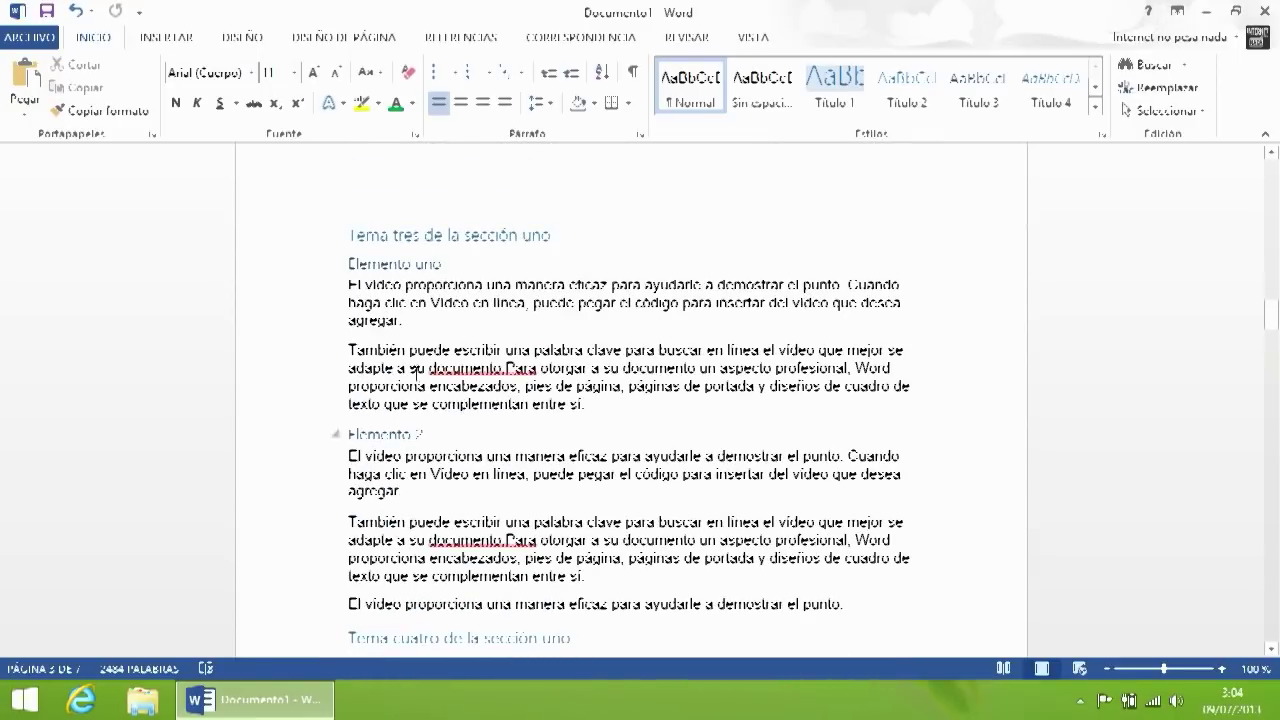
scroll(403, 352, "down", 15)
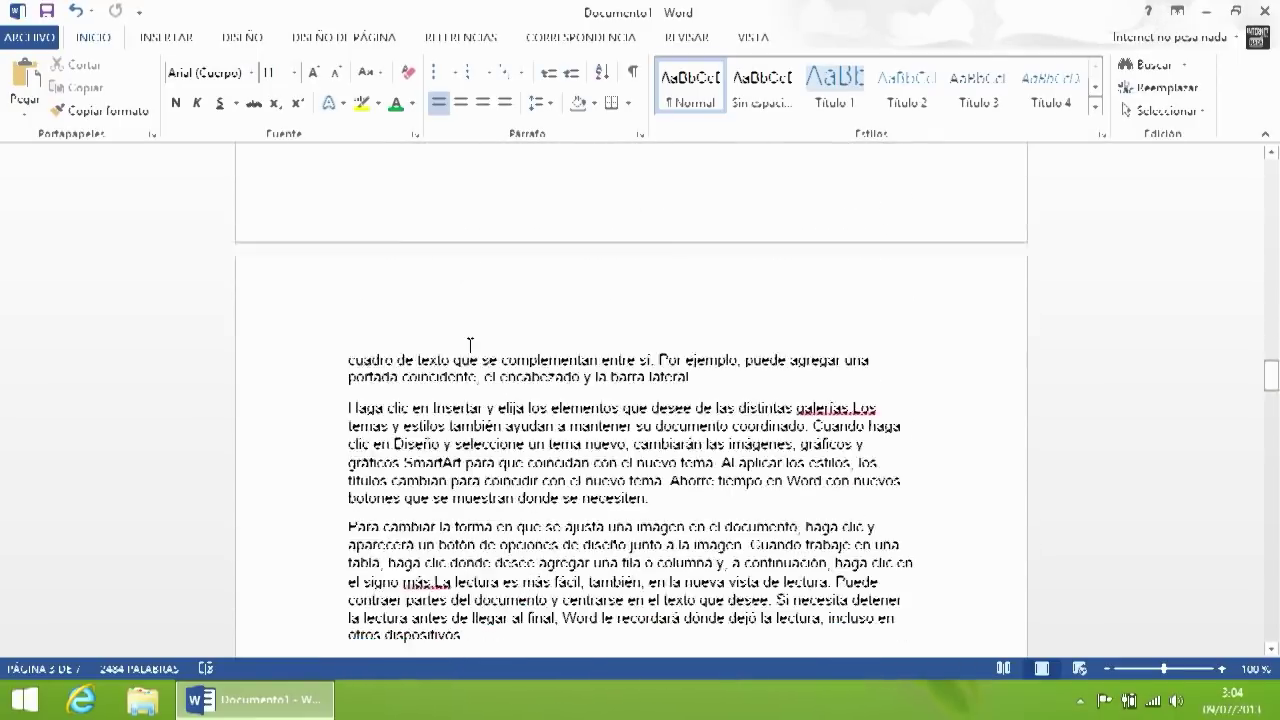
scroll(471, 347, "down", 8)
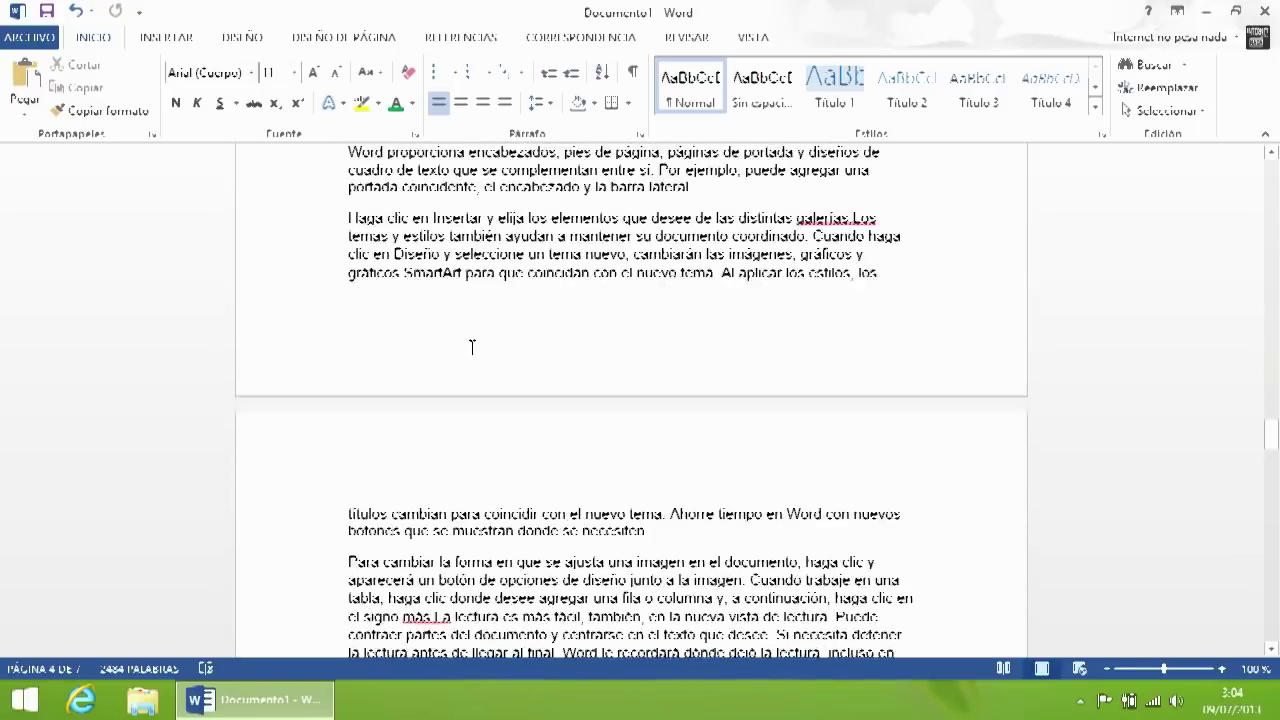
Step: Show the formatting marks at the end of section one to inspect the page break, and hide them again
scroll(471, 347, "down", 9)
scroll(697, 346, "up", 2)
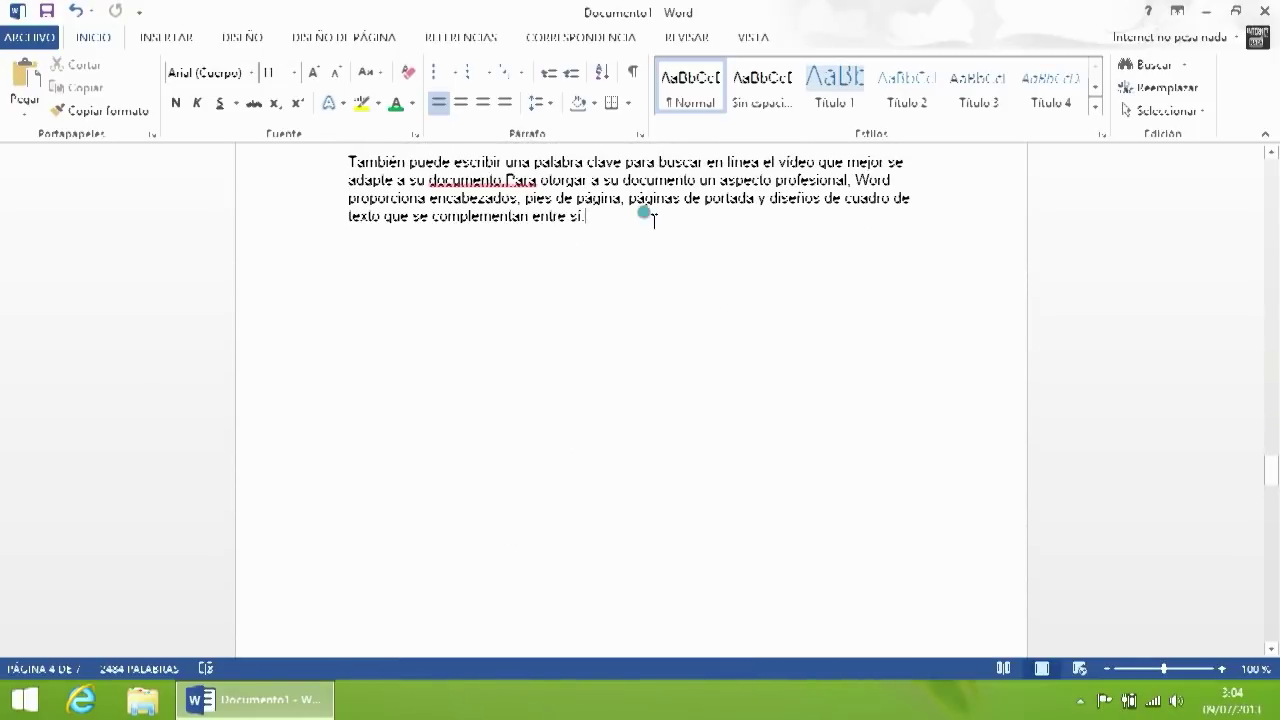
left_click(633, 72)
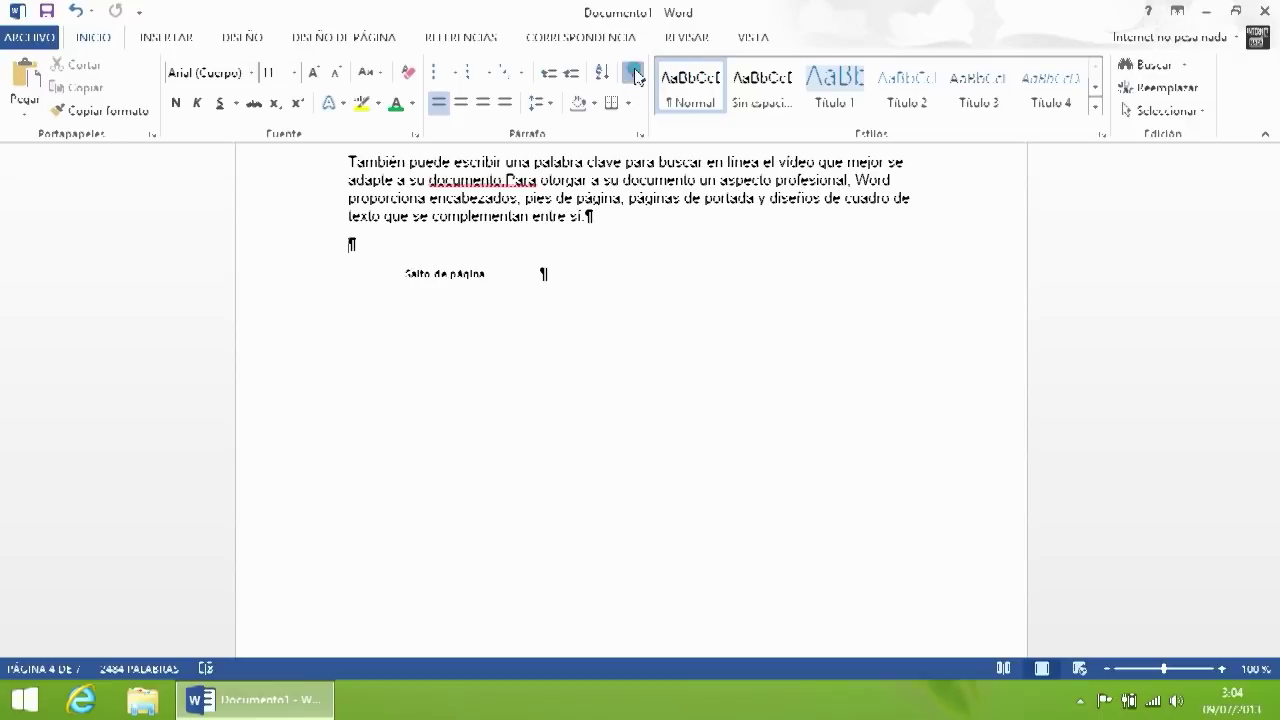
left_click(634, 73)
Step: Look through section two of the document, examining its topic and subtopic headings
scroll(566, 300, "down", 10)
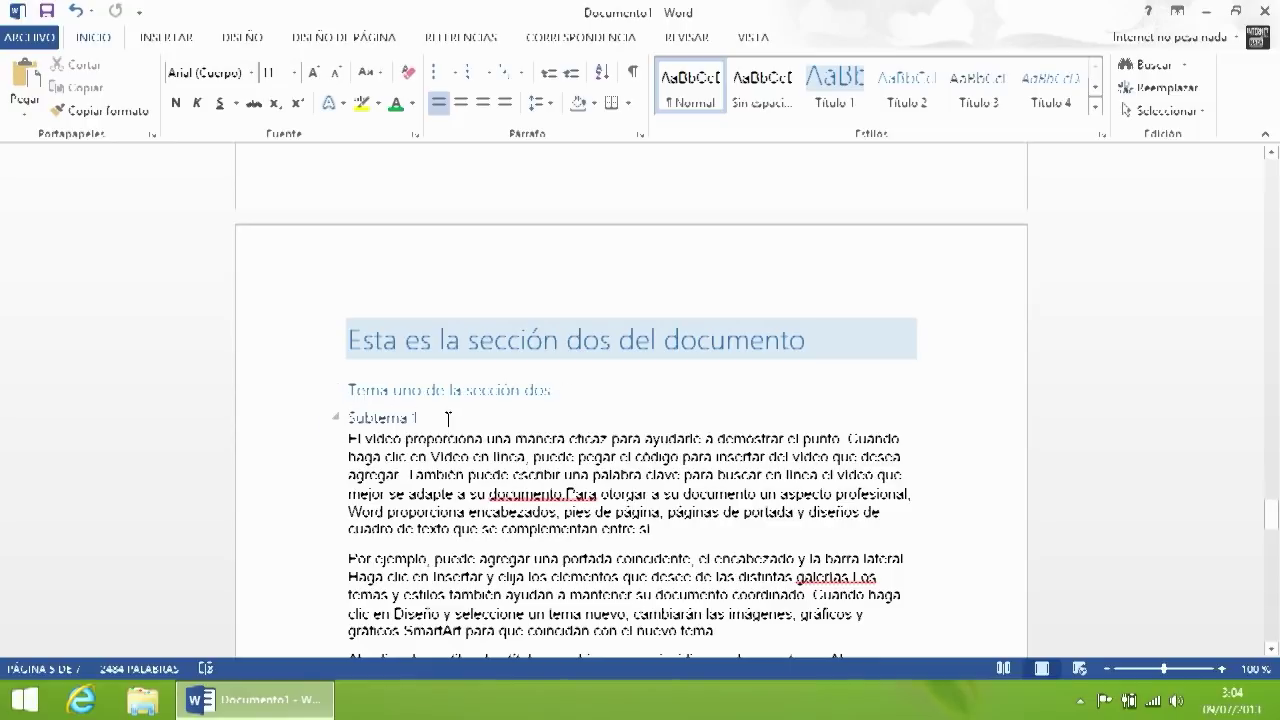
scroll(448, 418, "down", 15)
scroll(418, 437, "down", 5)
scroll(449, 457, "up", 12)
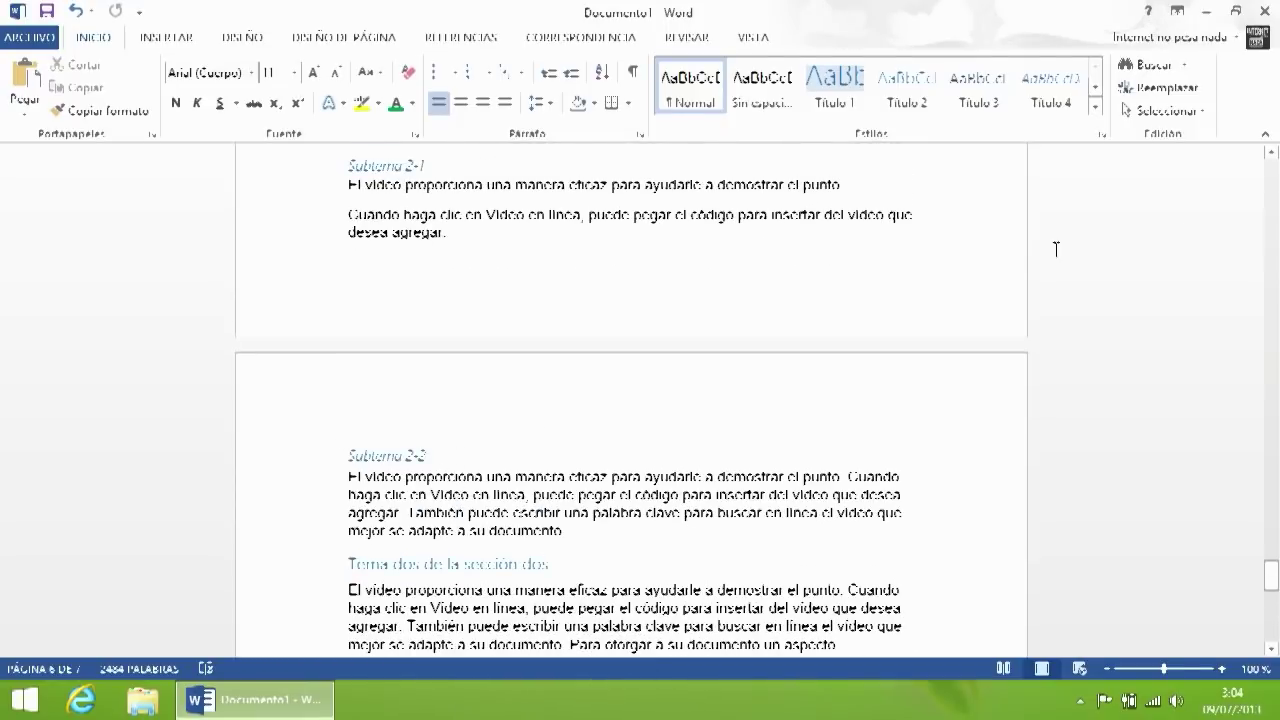
Step: View the document in outline view from the section one heading, examine its heading and body levels, and leave the outline
left_click_drag(1268, 575, 1273, 243)
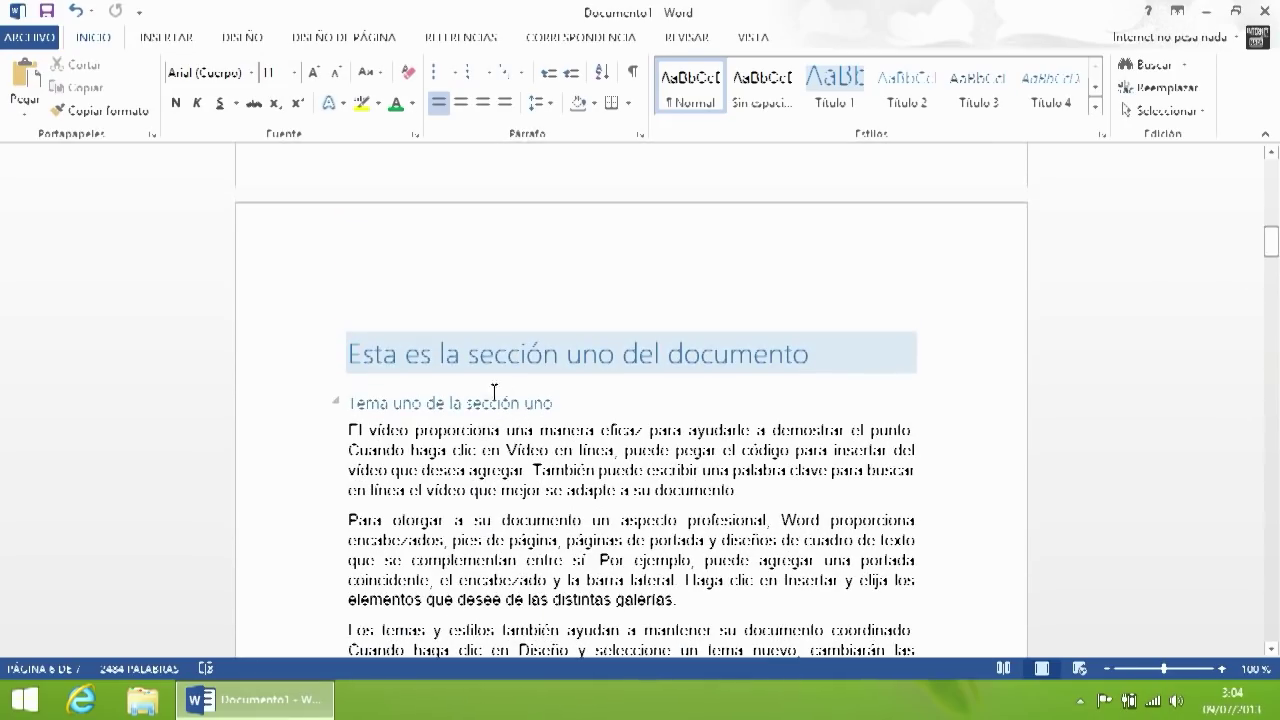
left_click(350, 335)
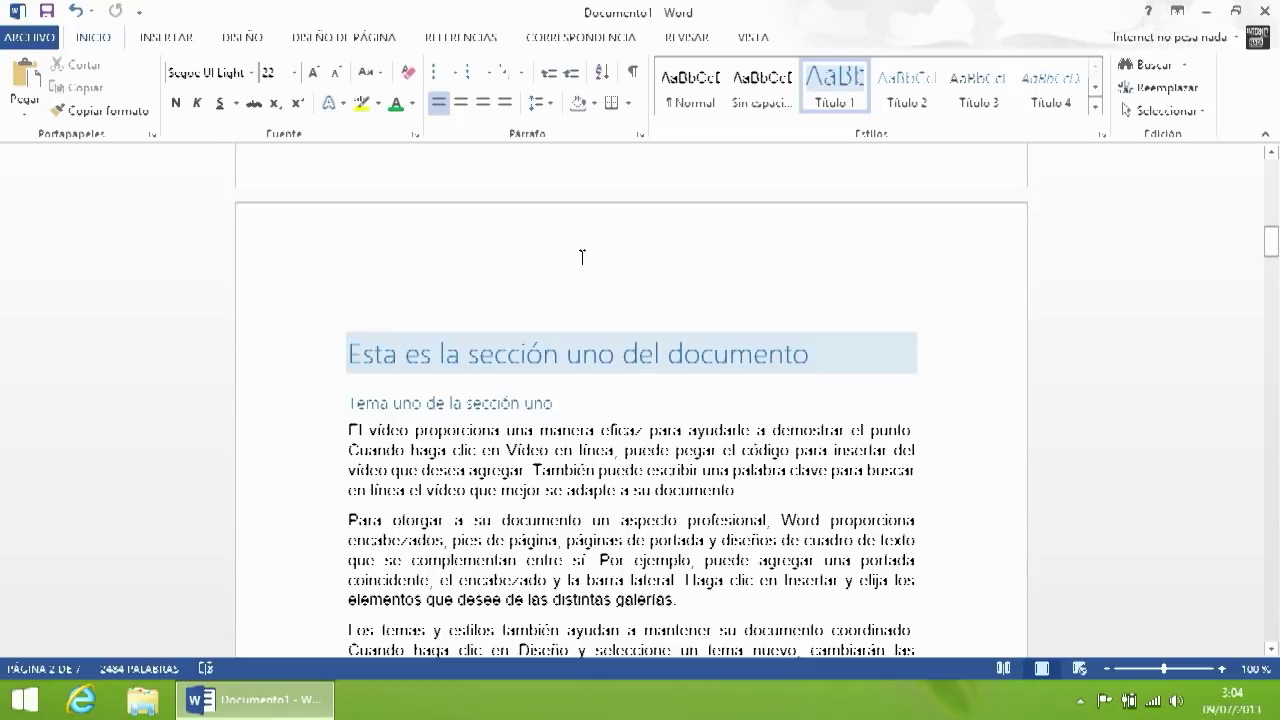
left_click(753, 40)
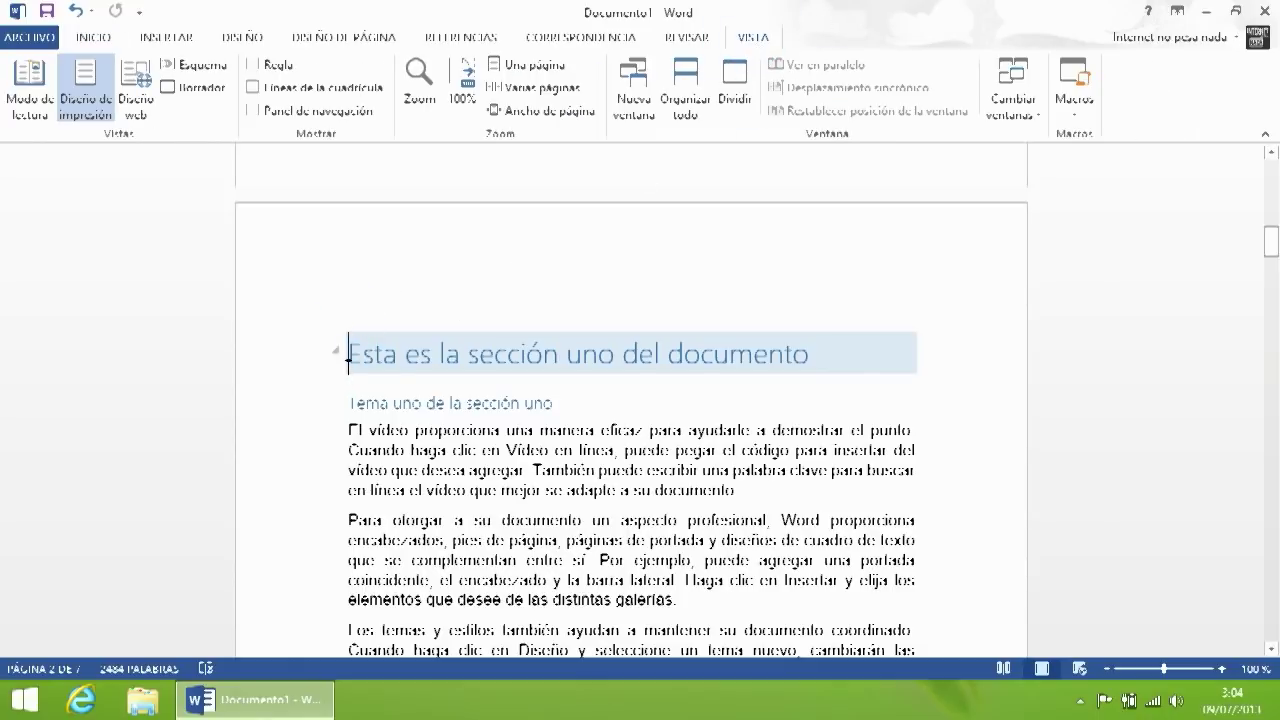
left_click(188, 64)
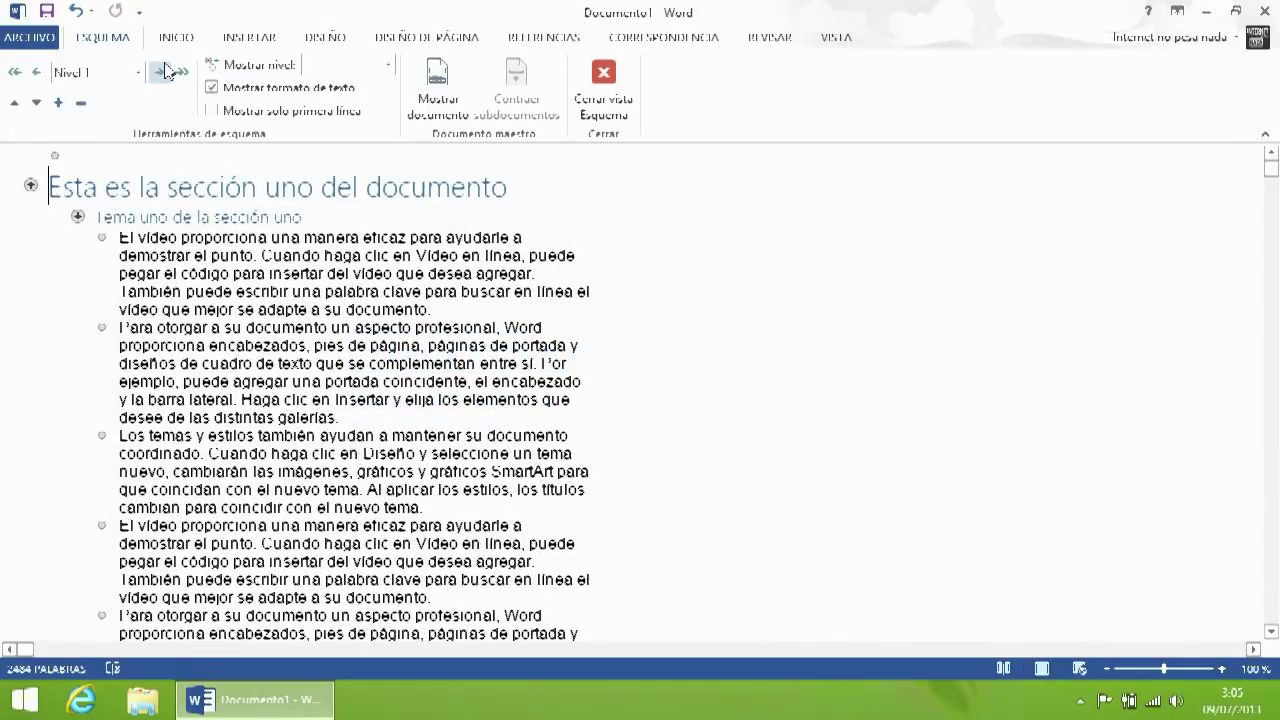
scroll(210, 203, "down", 15)
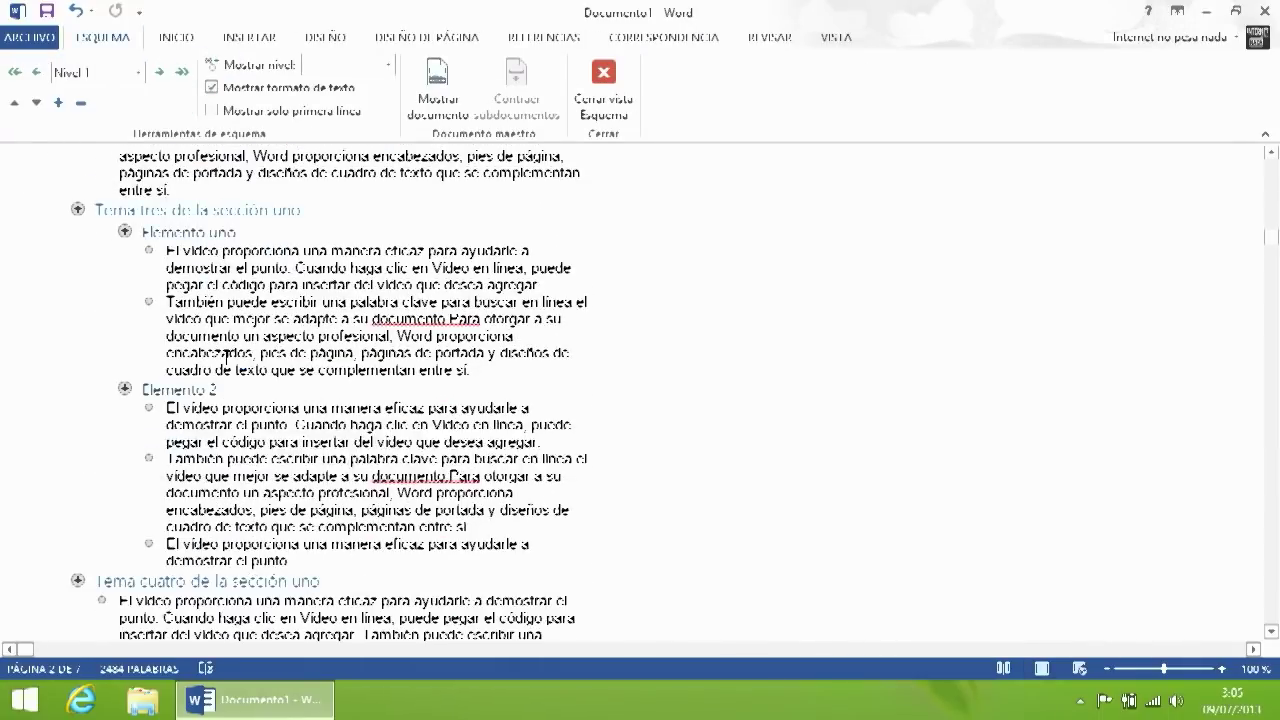
scroll(226, 355, "up", 3)
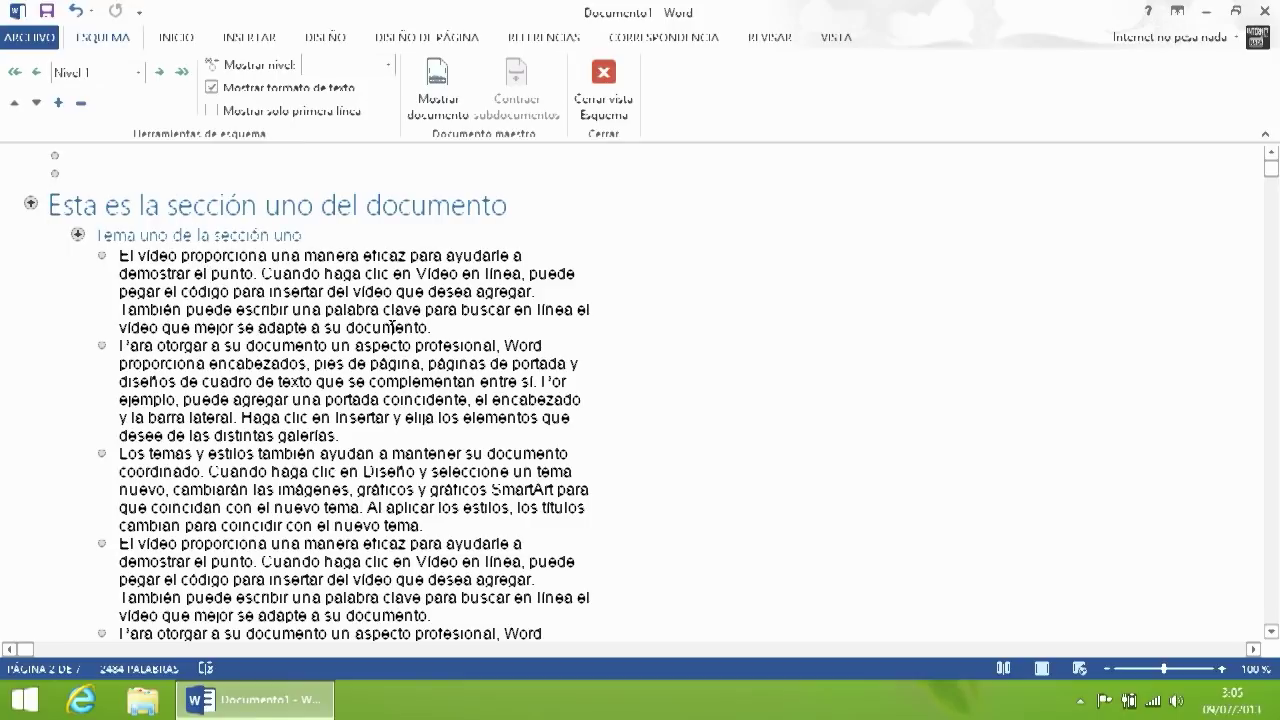
scroll(130, 265, "down", 9)
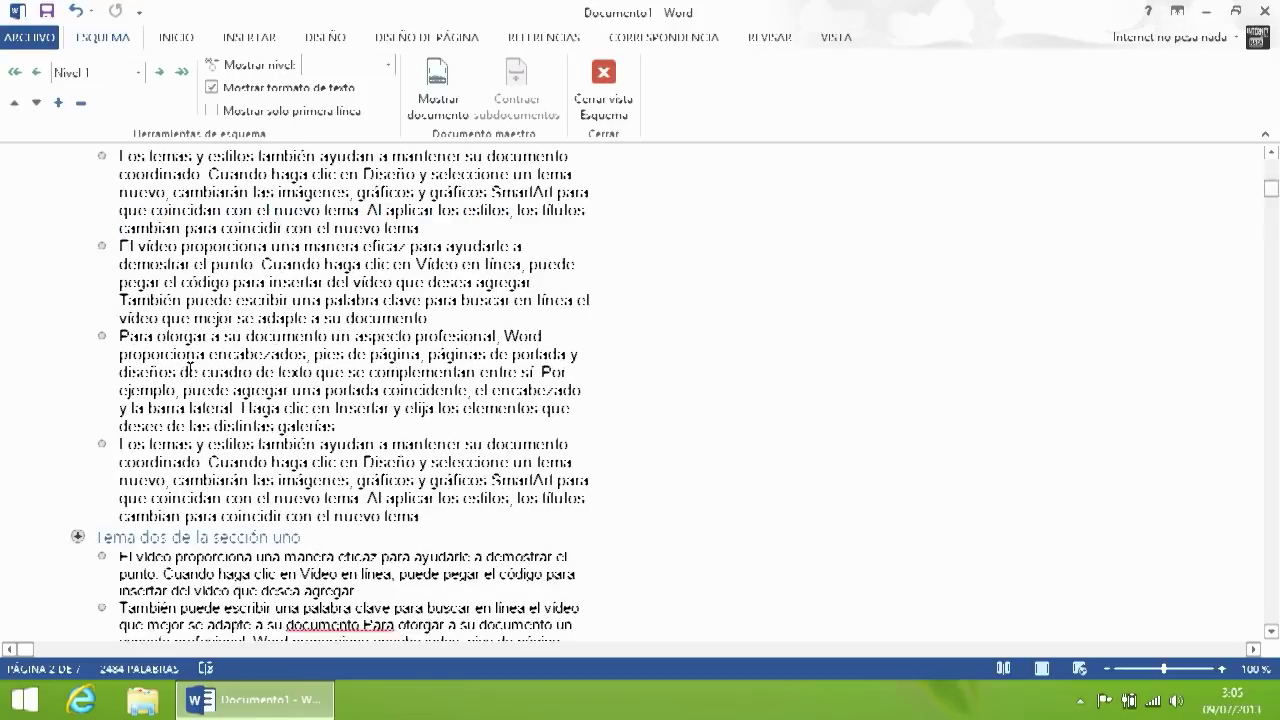
scroll(340, 330, "up", 9)
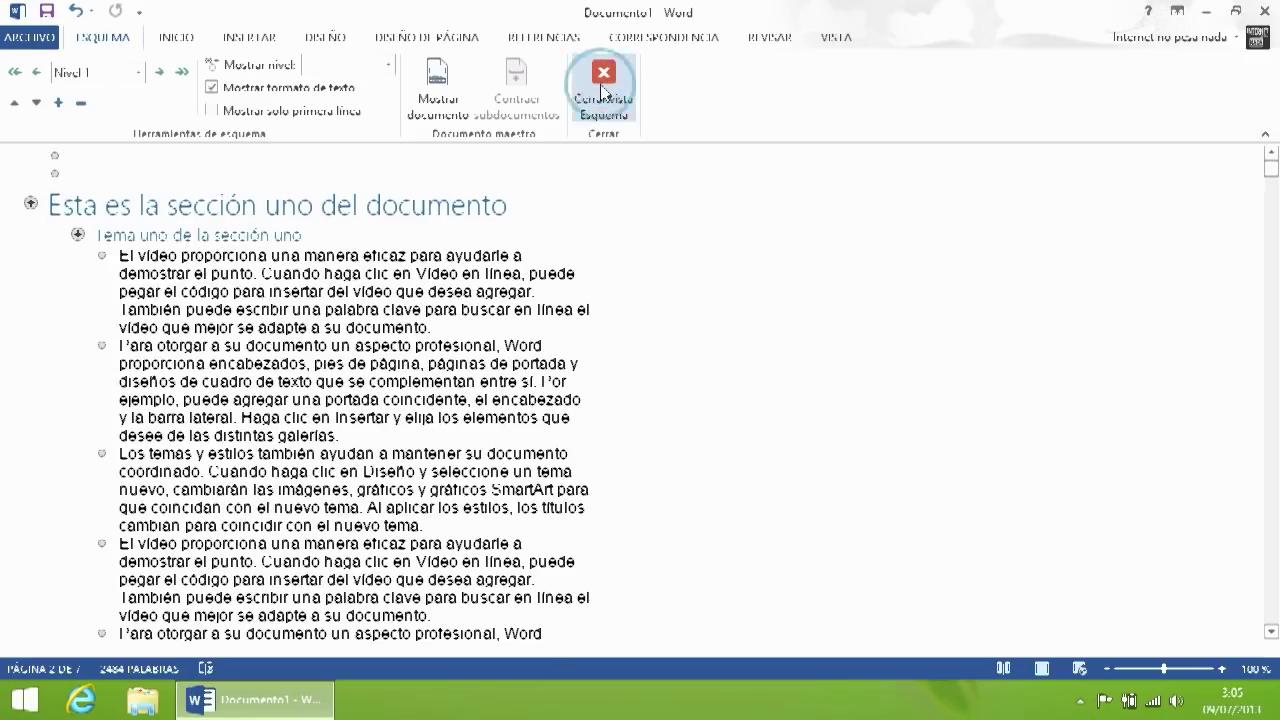
left_click(606, 104)
Step: Insert the Tabla automática 1 table of contents before the heading of section one
left_click(768, 34)
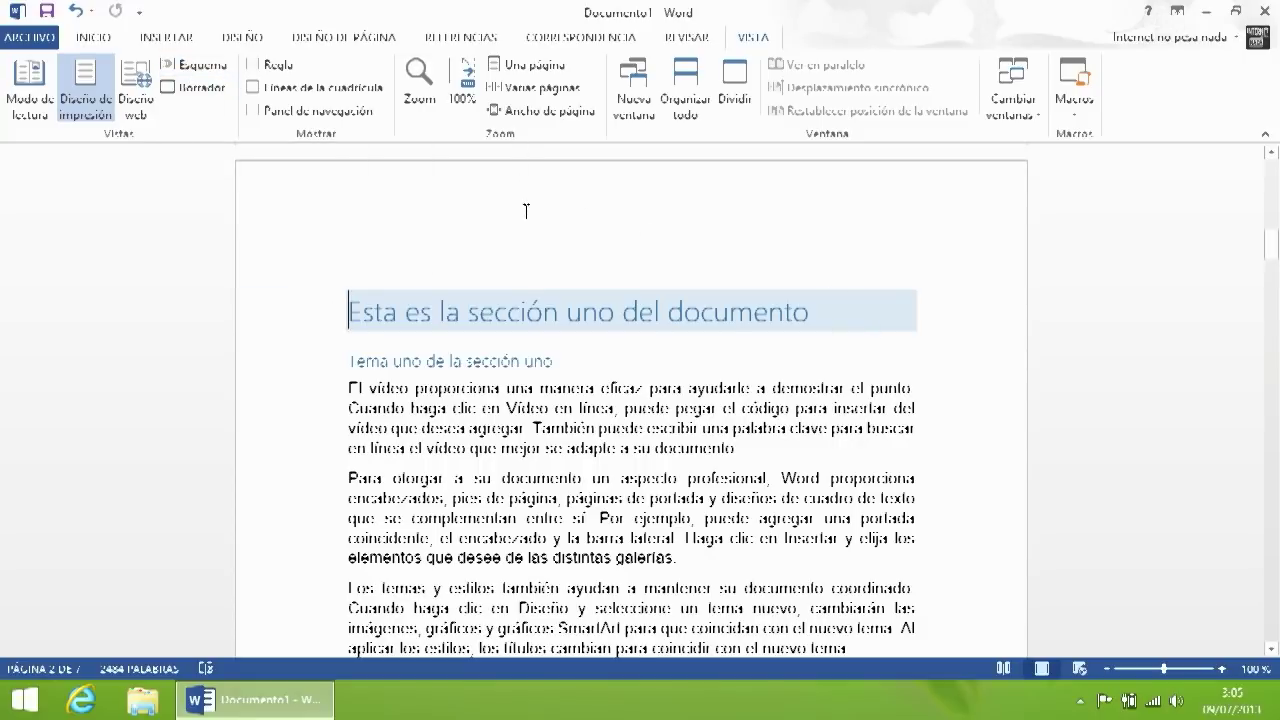
left_click(478, 38)
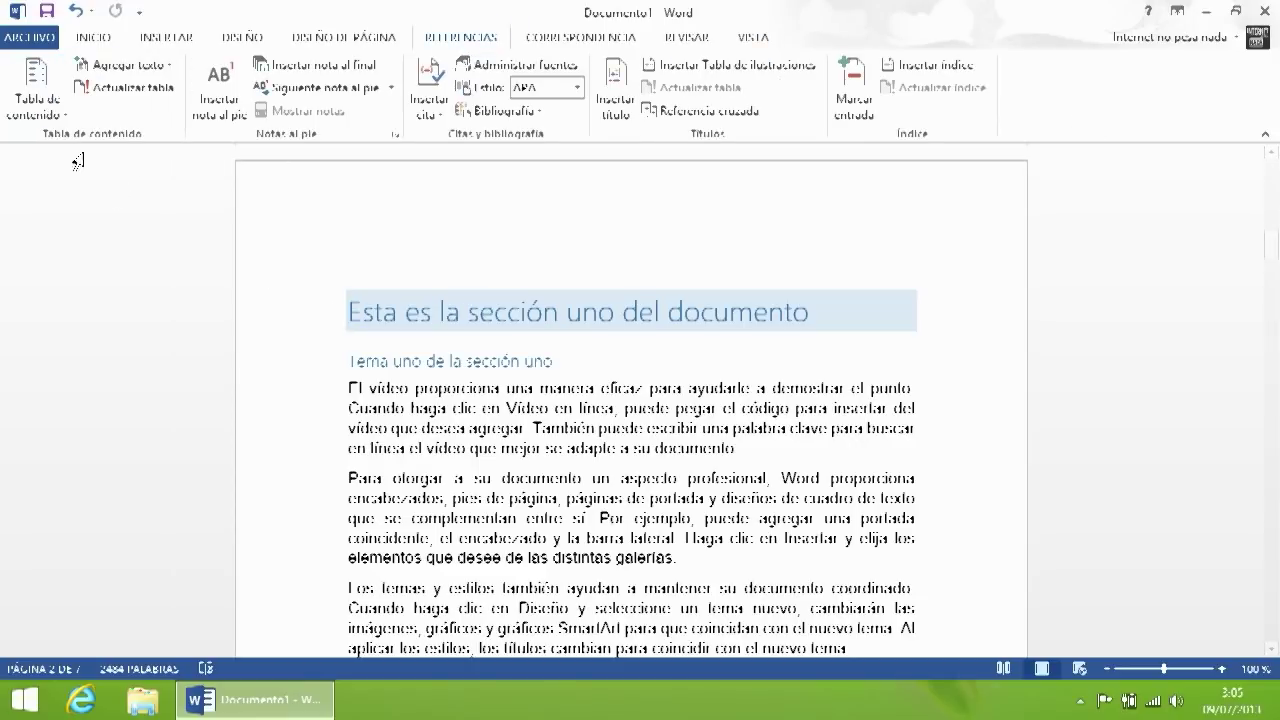
left_click(62, 116)
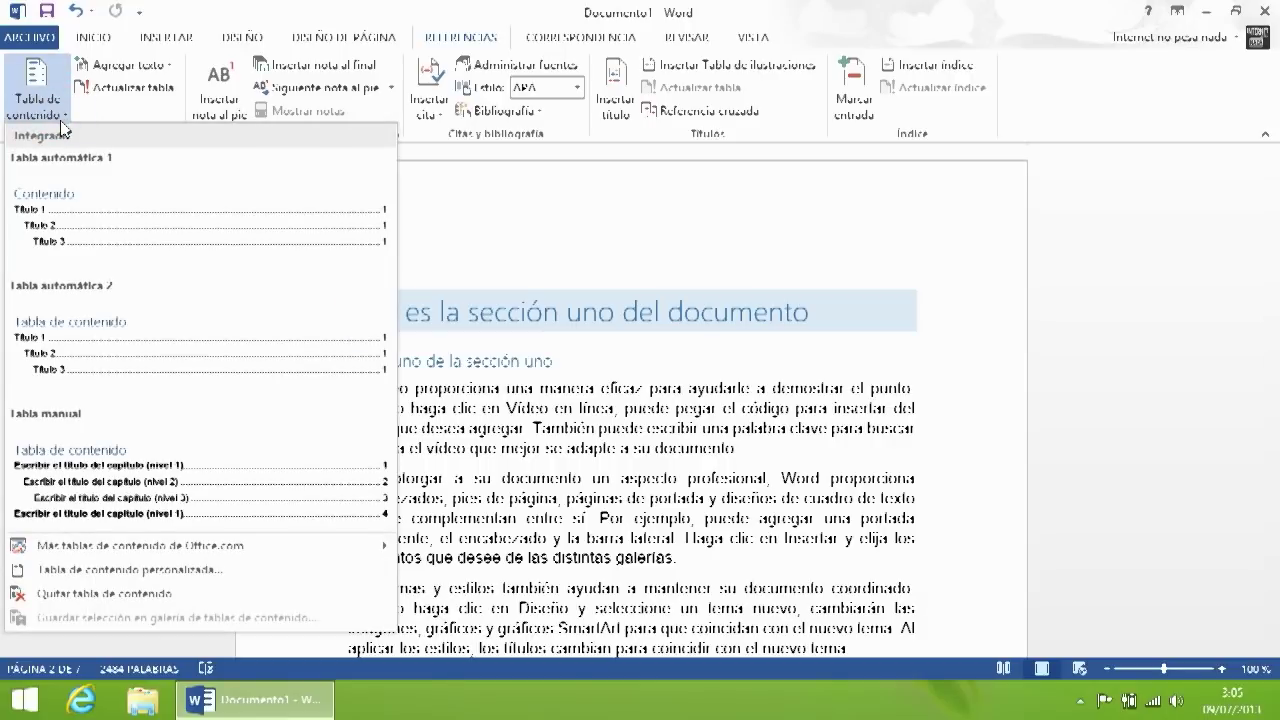
left_click(110, 228)
scroll(229, 317, "up", 3)
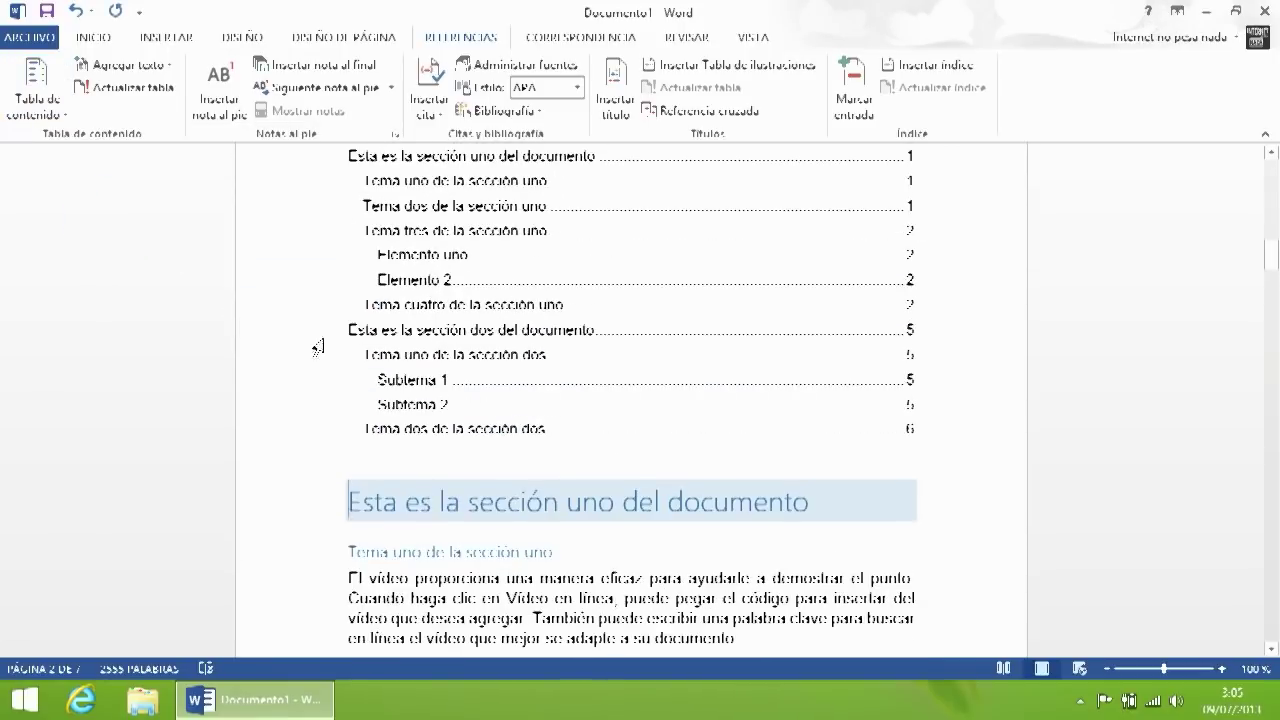
scroll(443, 343, "up", 1)
scroll(507, 448, "down", 1)
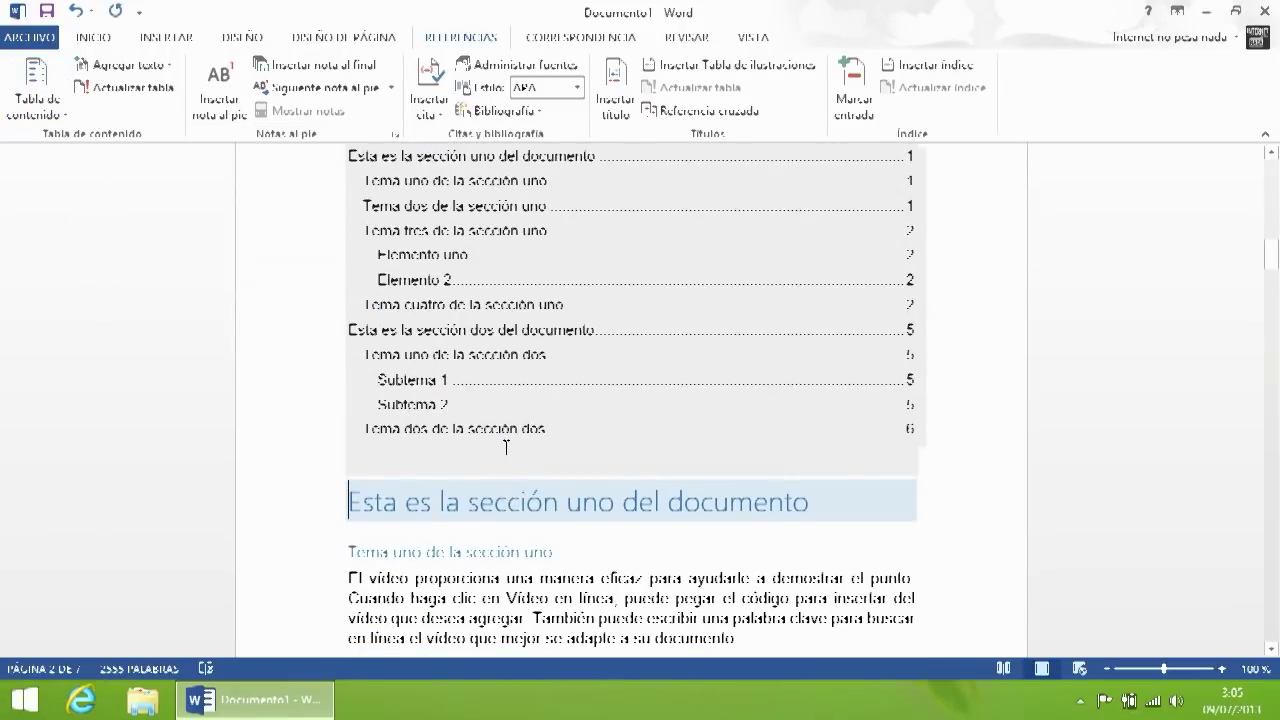
scroll(500, 420, "down", 1)
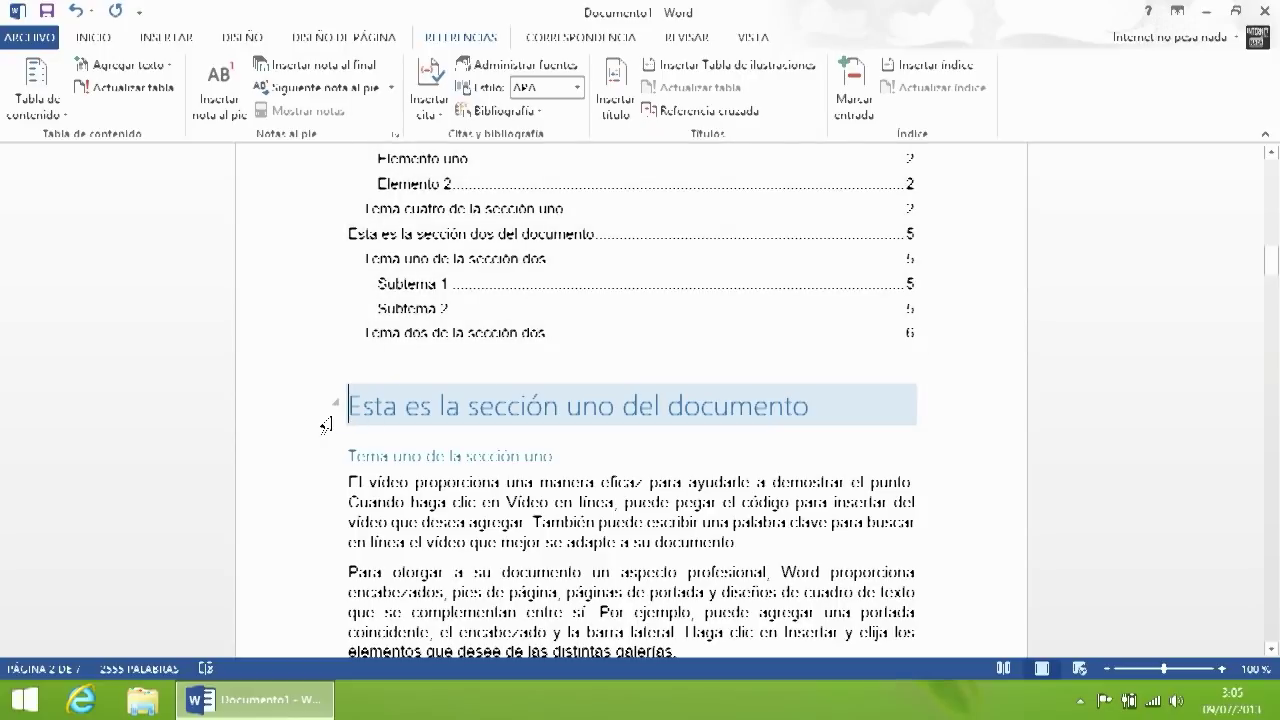
Step: Insert a Página par section break between the table of contents and the section one heading
left_click(174, 37)
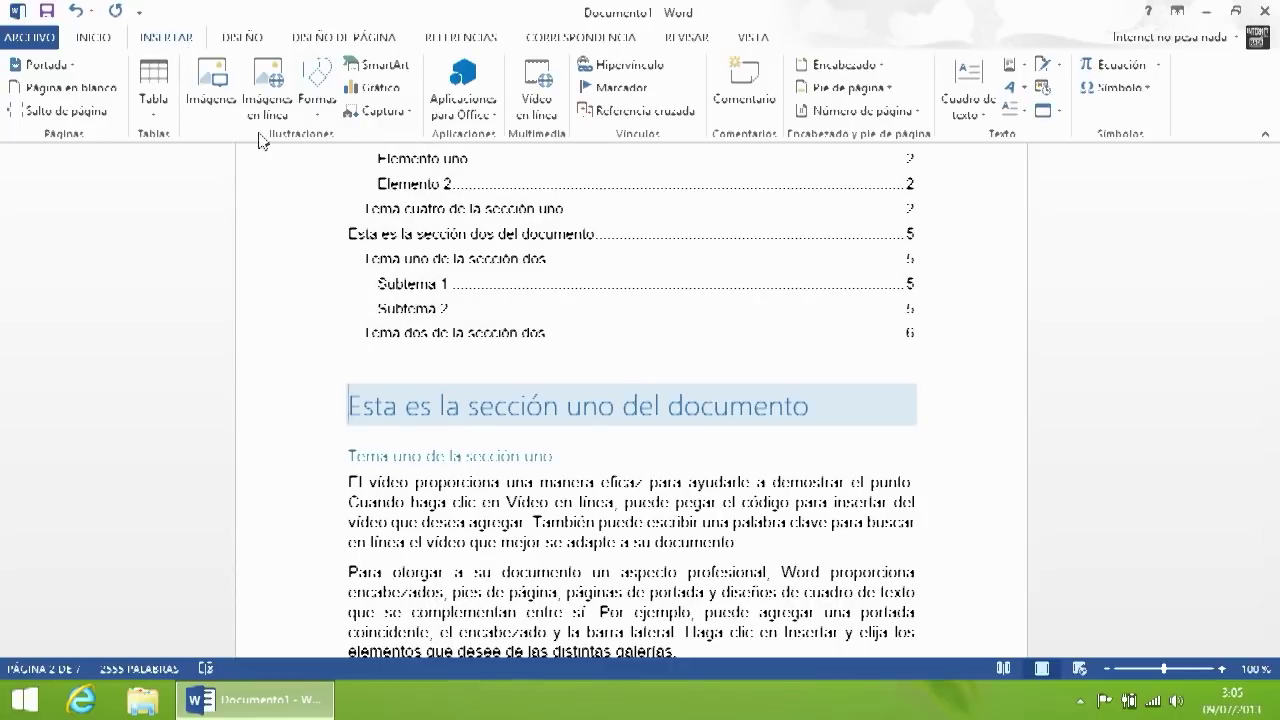
left_click(343, 37)
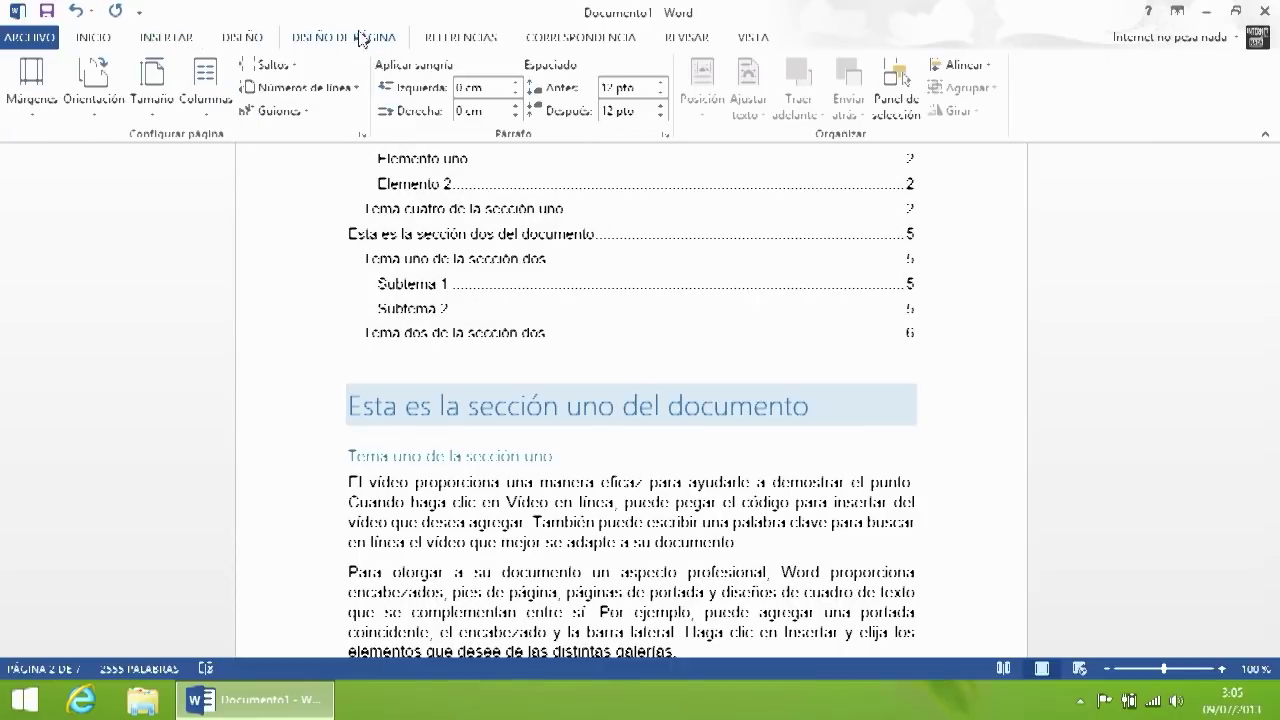
left_click(272, 66)
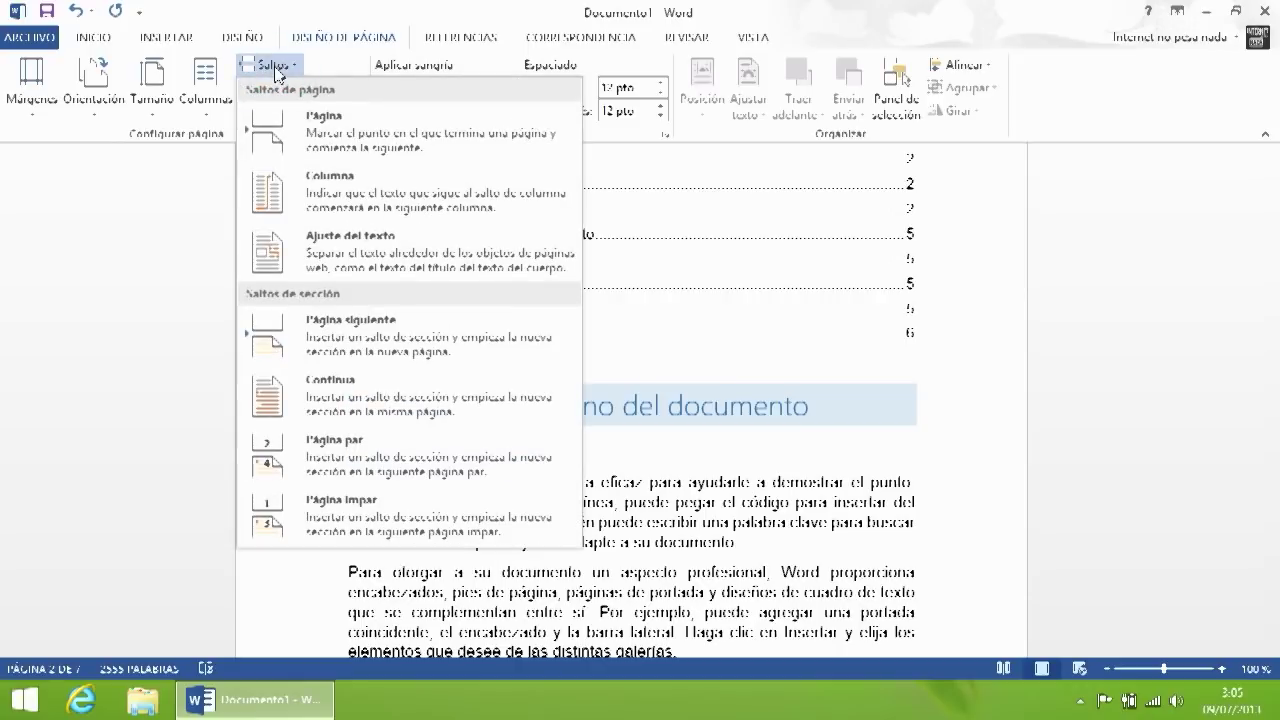
left_click(380, 449)
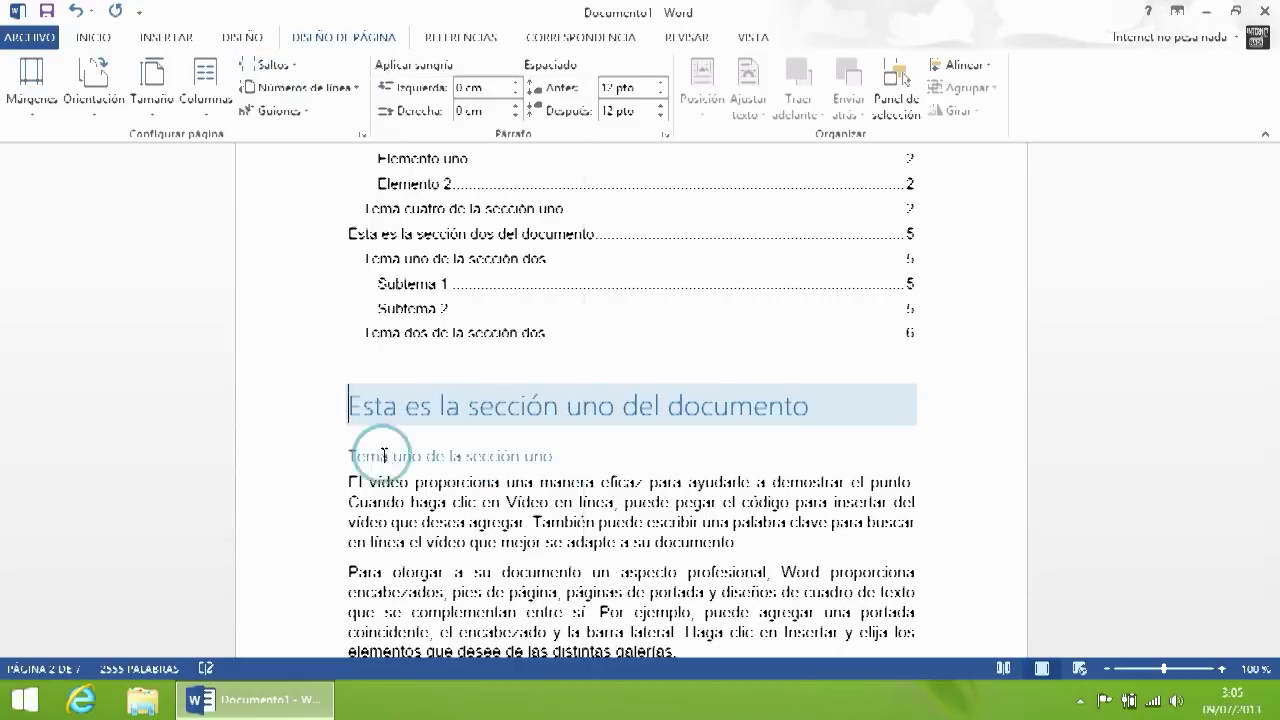
Step: Look over the table of contents page and the start of section one, checking how the contents are separated from the body
scroll(414, 434, "up", 15)
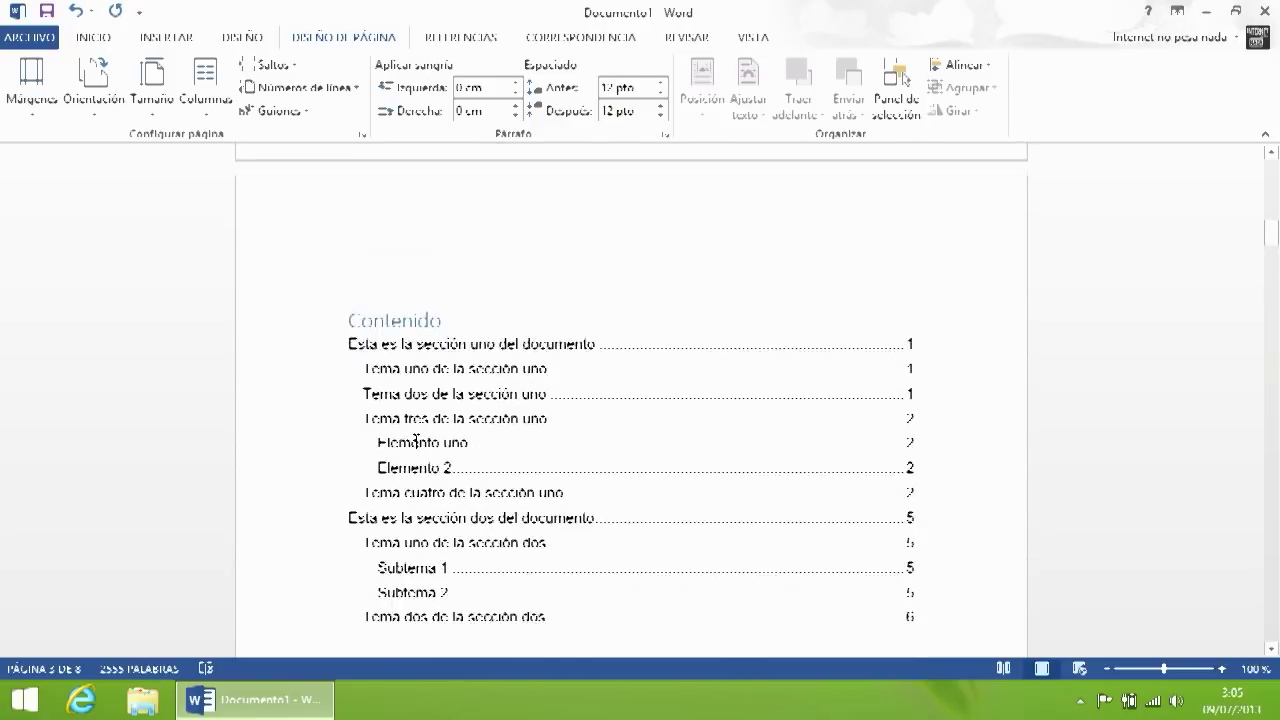
scroll(416, 441, "down", 15)
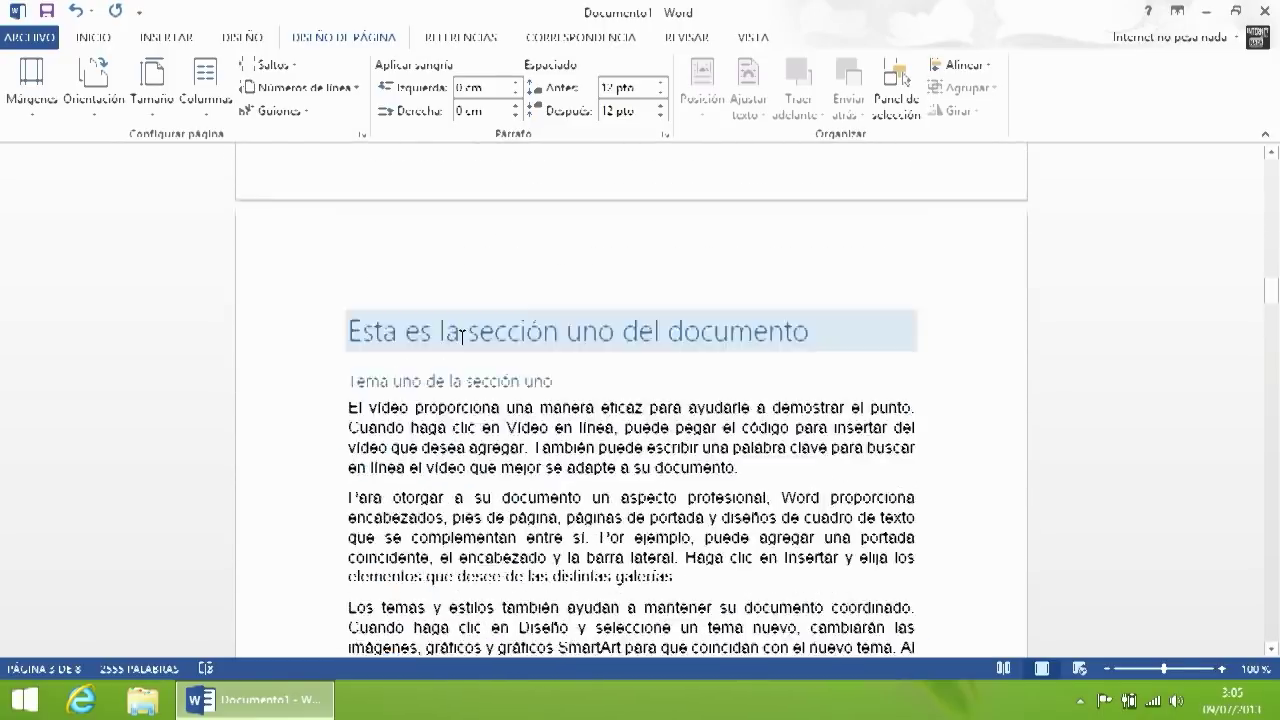
scroll(466, 405, "up", 5)
scroll(454, 335, "down", 8)
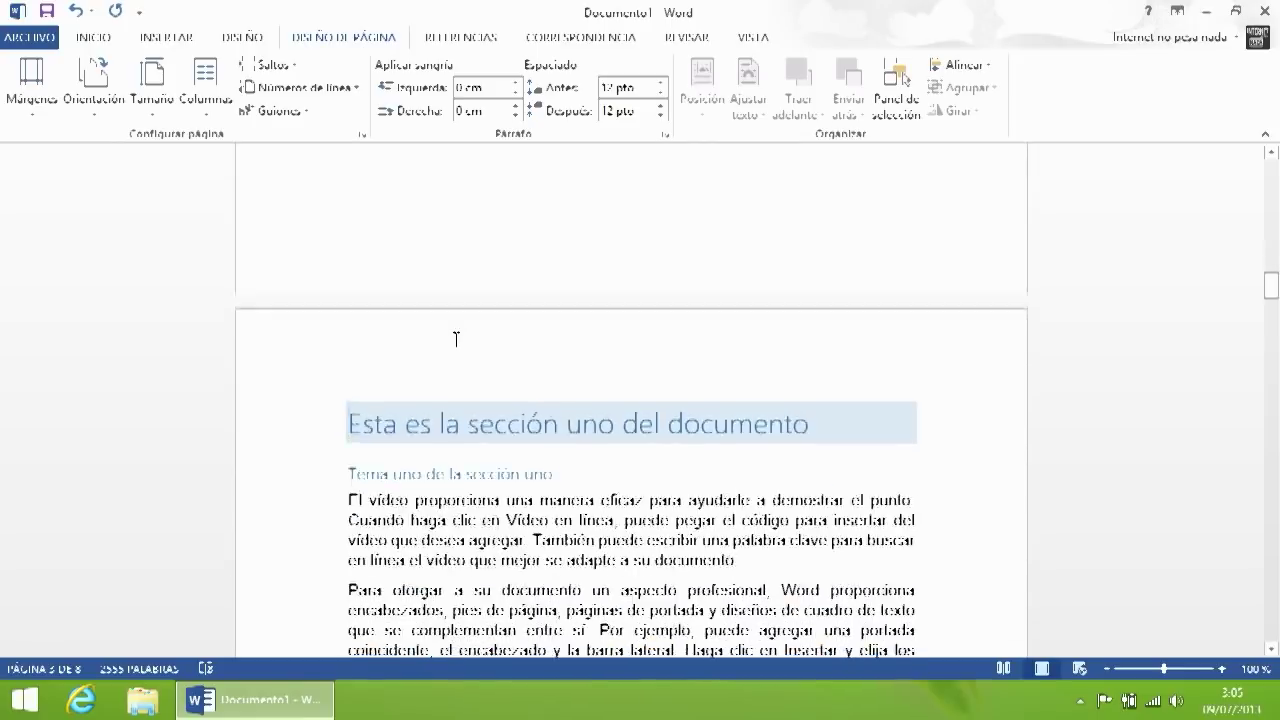
scroll(371, 334, "up", 10)
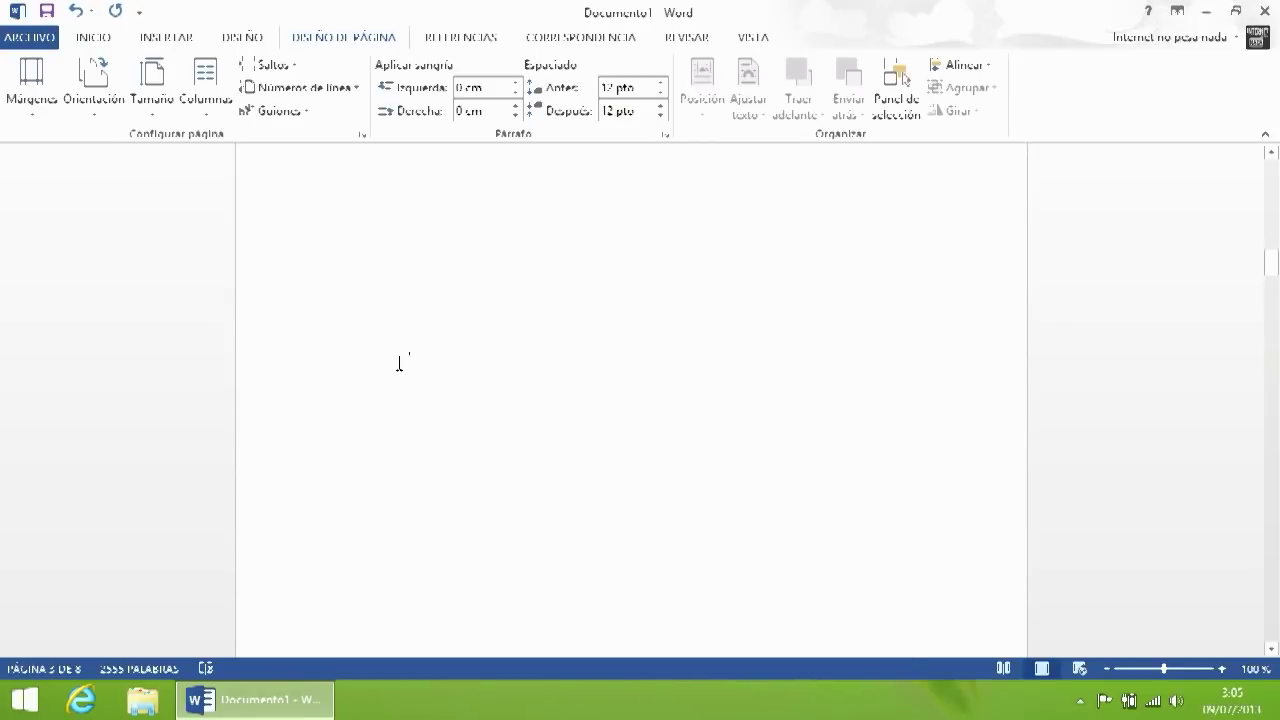
left_click(517, 272)
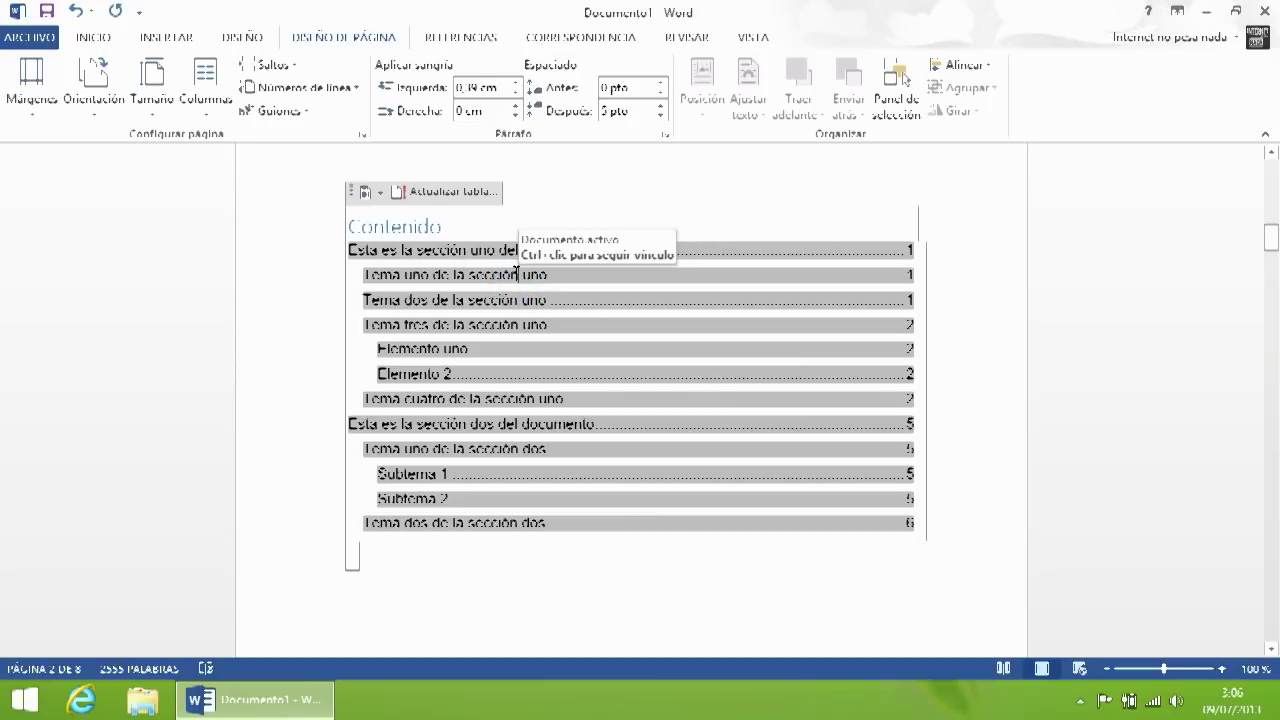
left_click(951, 443)
Step: Insert a screen clipping of the left half of the desktop at the end of the second paragraph under Tema uno de la sección uno
scroll(790, 423, "down", 6)
scroll(758, 423, "down", 10)
left_click(695, 326)
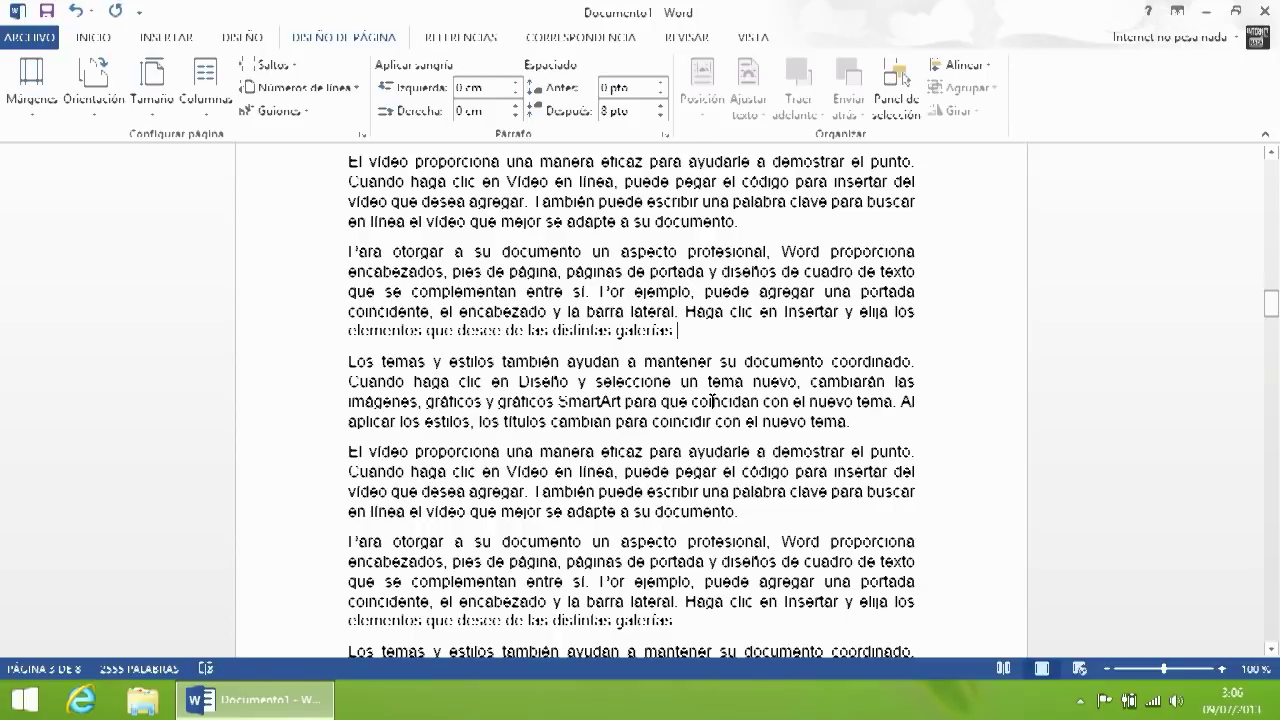
left_click(152, 38)
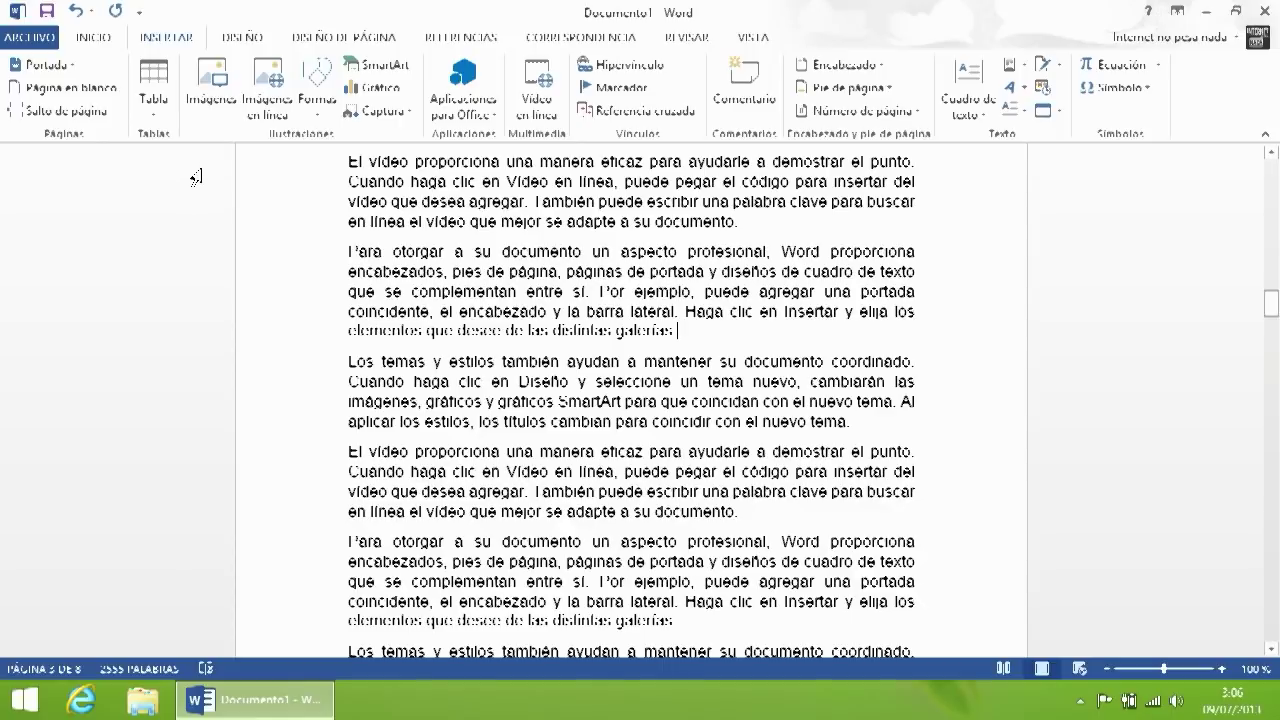
left_click(385, 114)
left_click(420, 138)
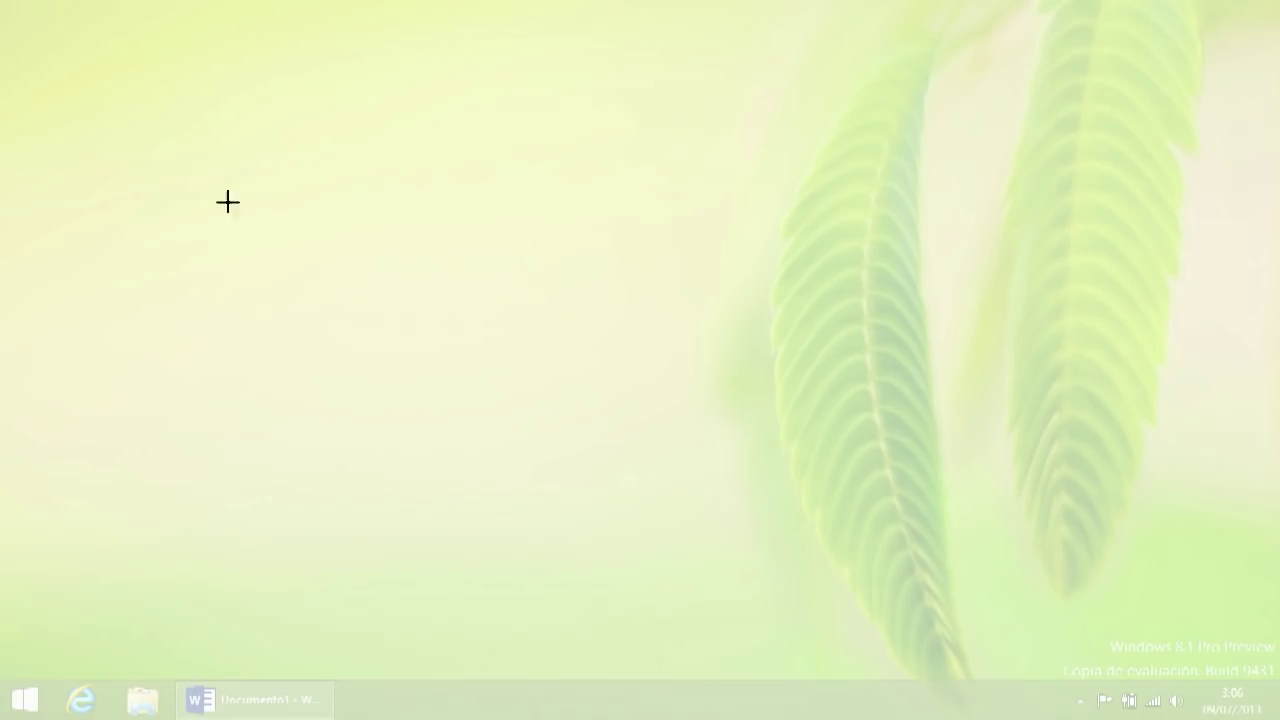
left_click_drag(4, 4, 634, 718)
Step: Shrink the inserted desktop picture proportionally to about 5.49 cm high and 4.84 cm wide
scroll(647, 400, "down", 5)
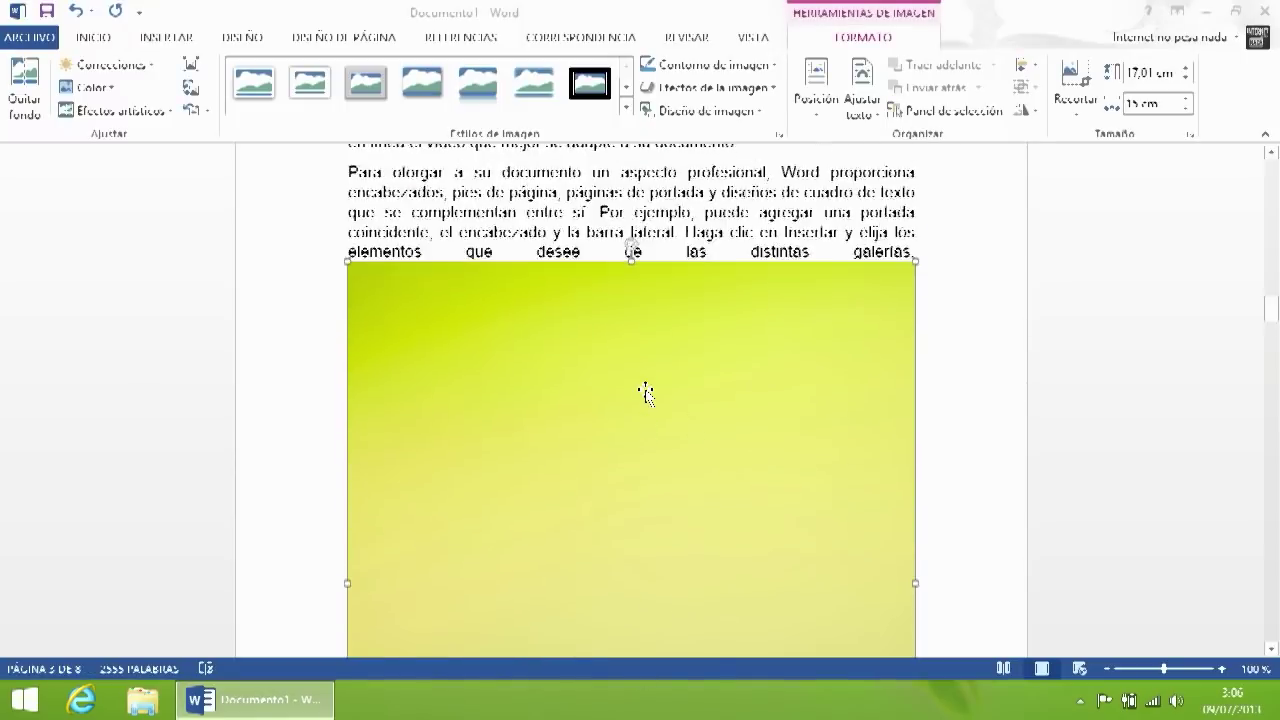
scroll(432, 420, "up", 8)
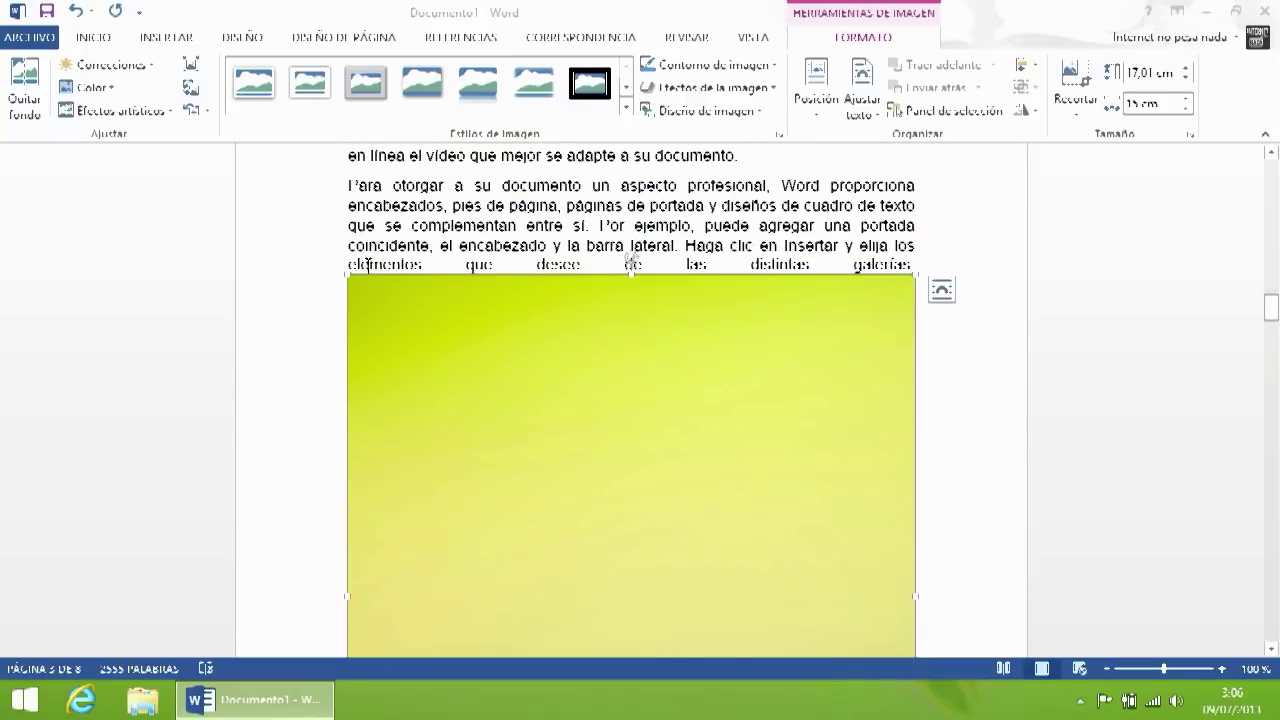
left_click_drag(349, 274, 729, 608)
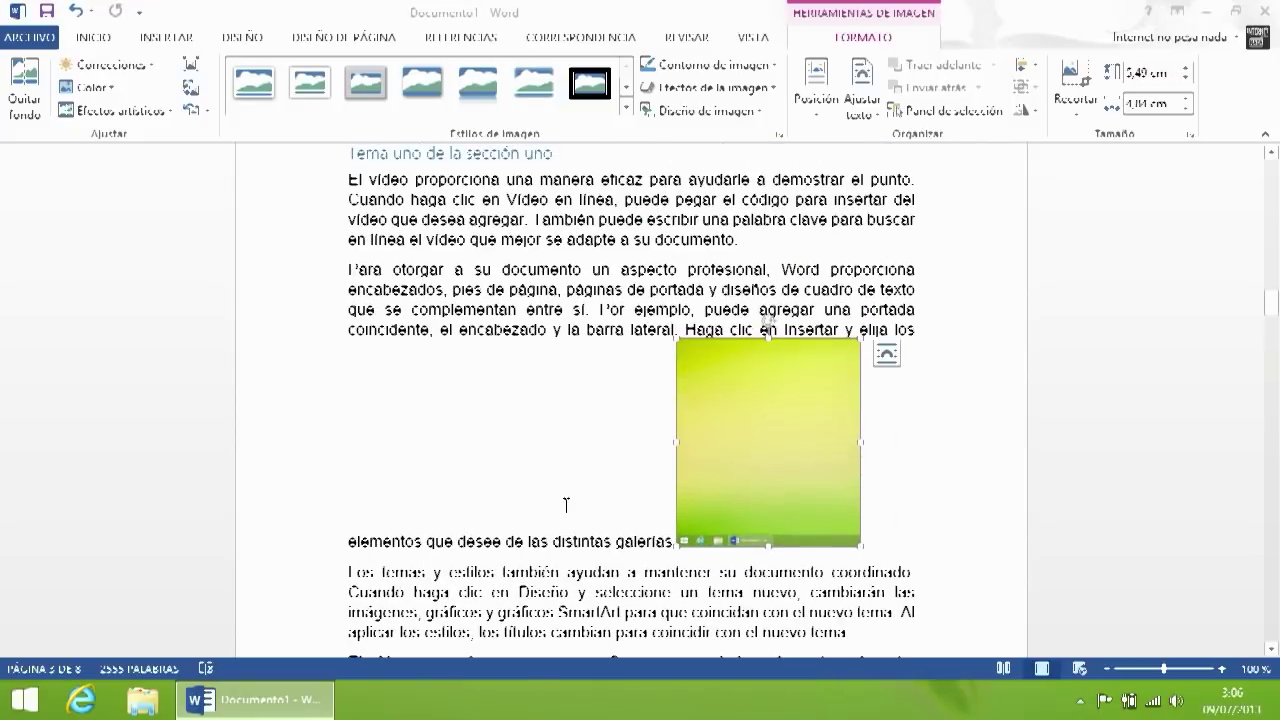
left_click(917, 330)
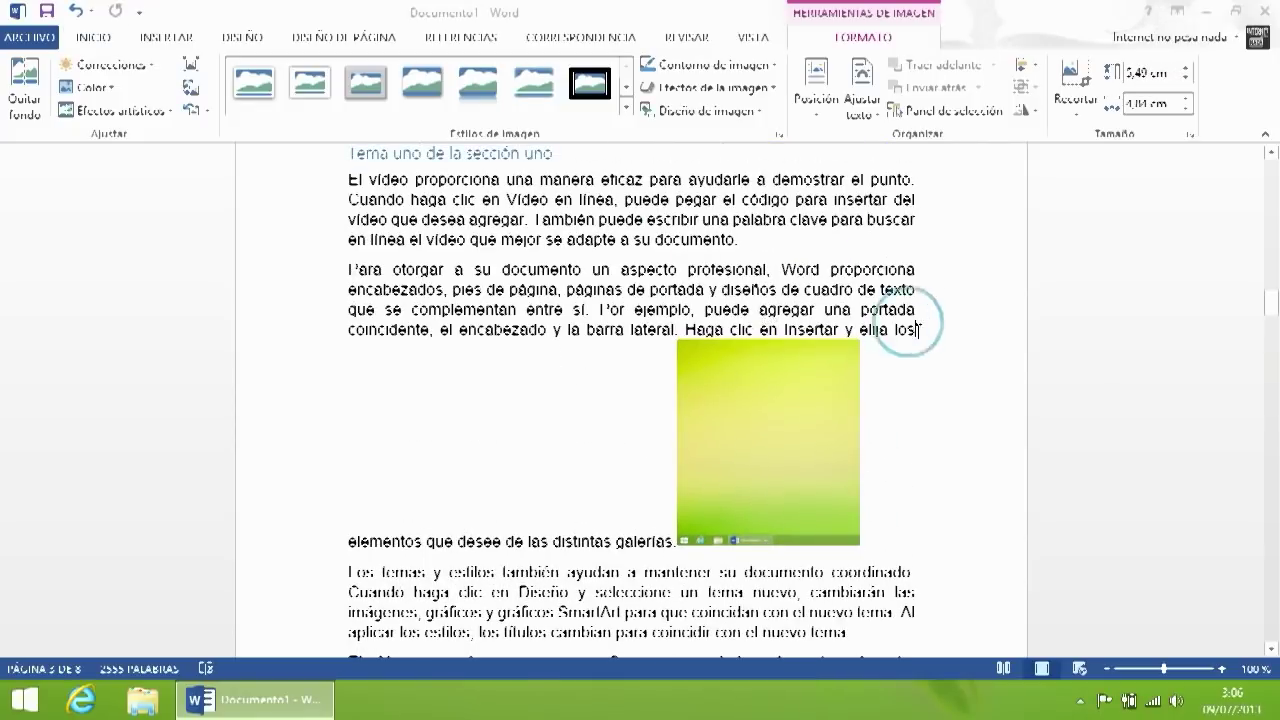
Step: Set the picture's text wrapping to Cuadrado and place it against the right margin beside the second paragraph of Tema uno
left_click(755, 412)
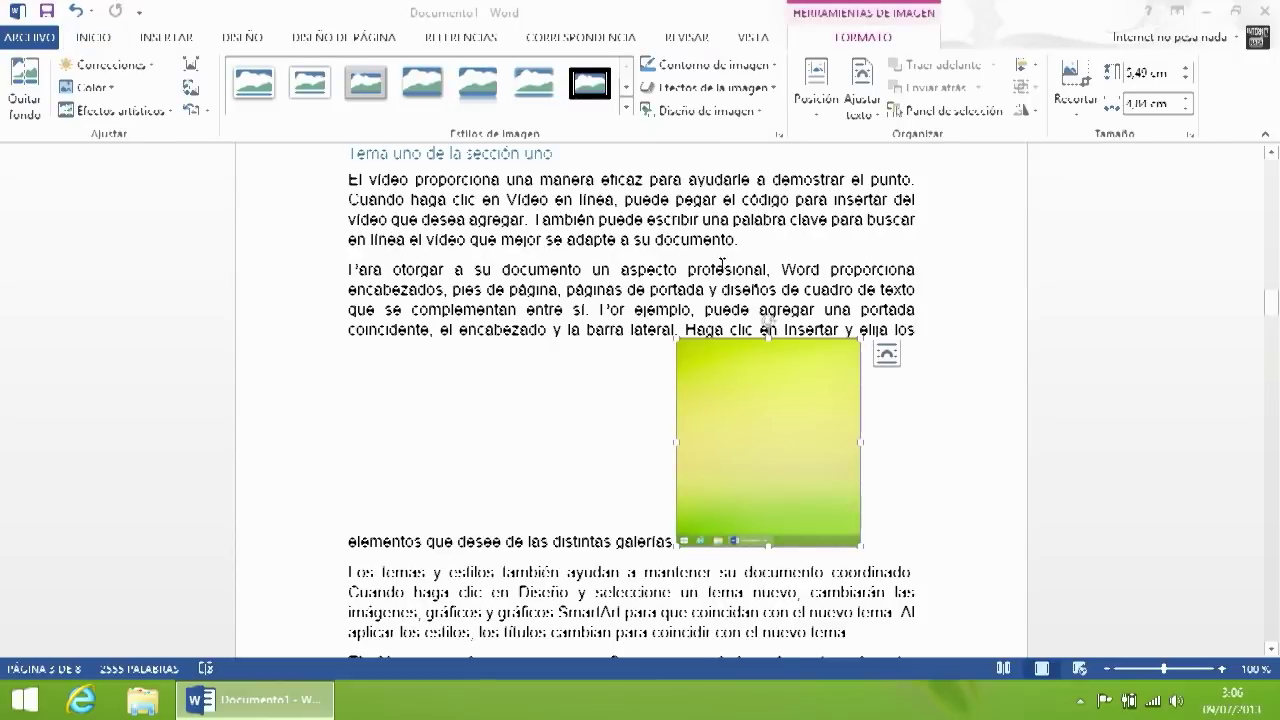
left_click(862, 112)
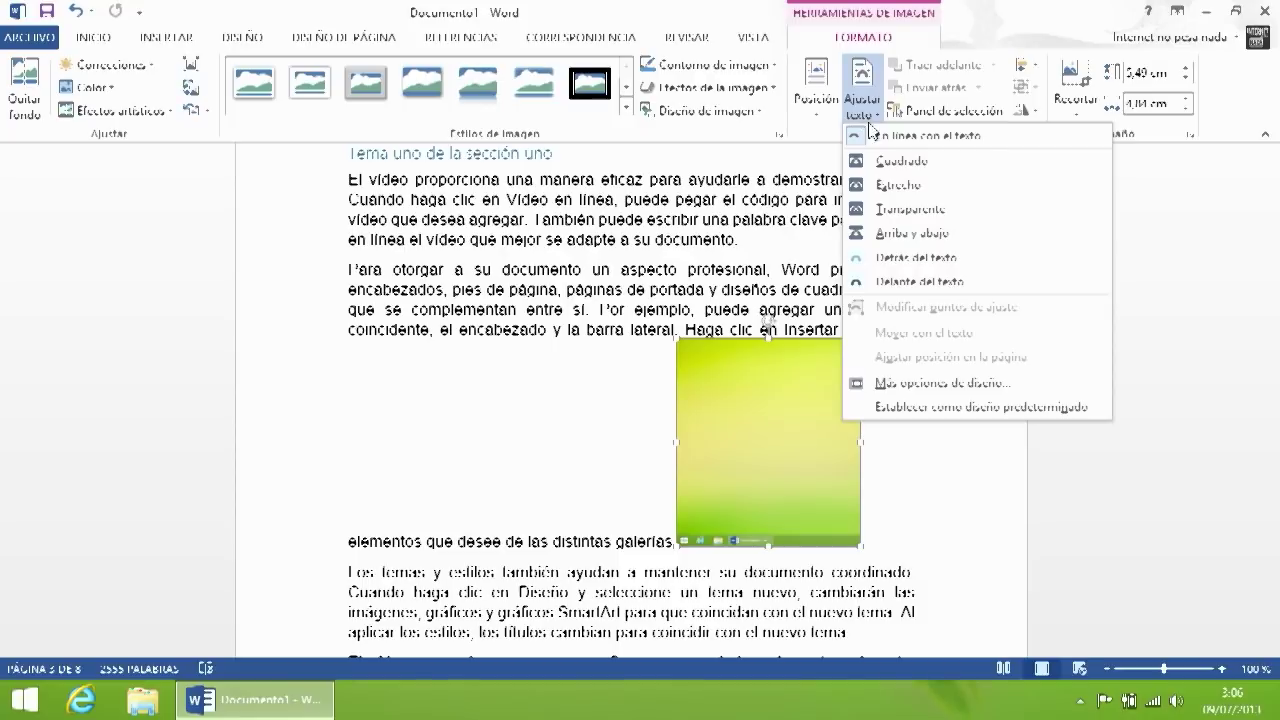
left_click(963, 160)
left_click_drag(777, 420, 829, 419)
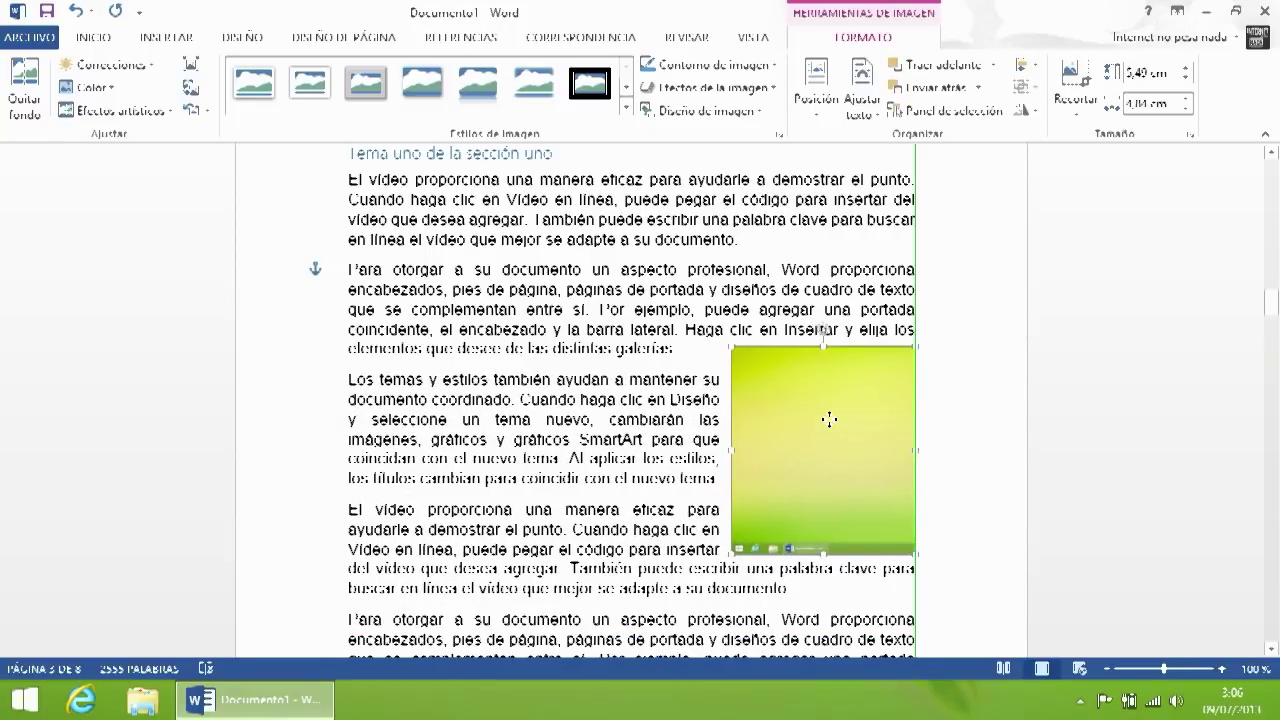
left_click(789, 289)
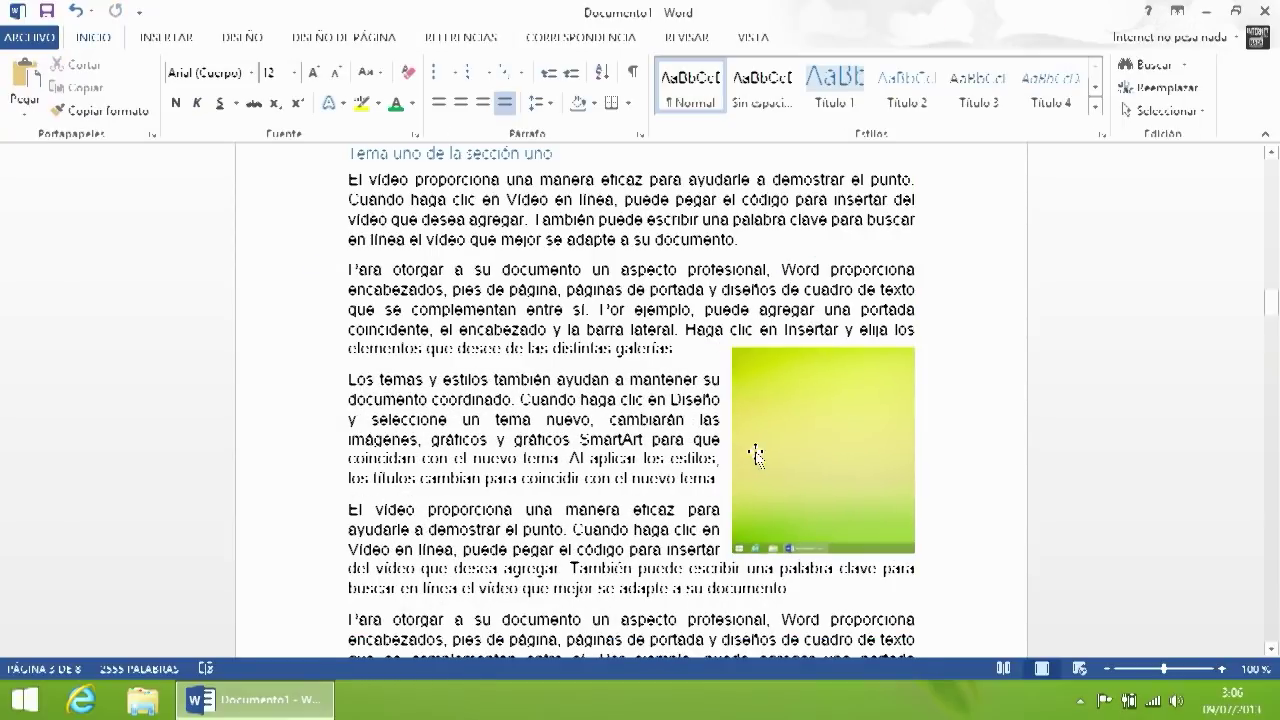
left_click_drag(789, 403, 786, 349)
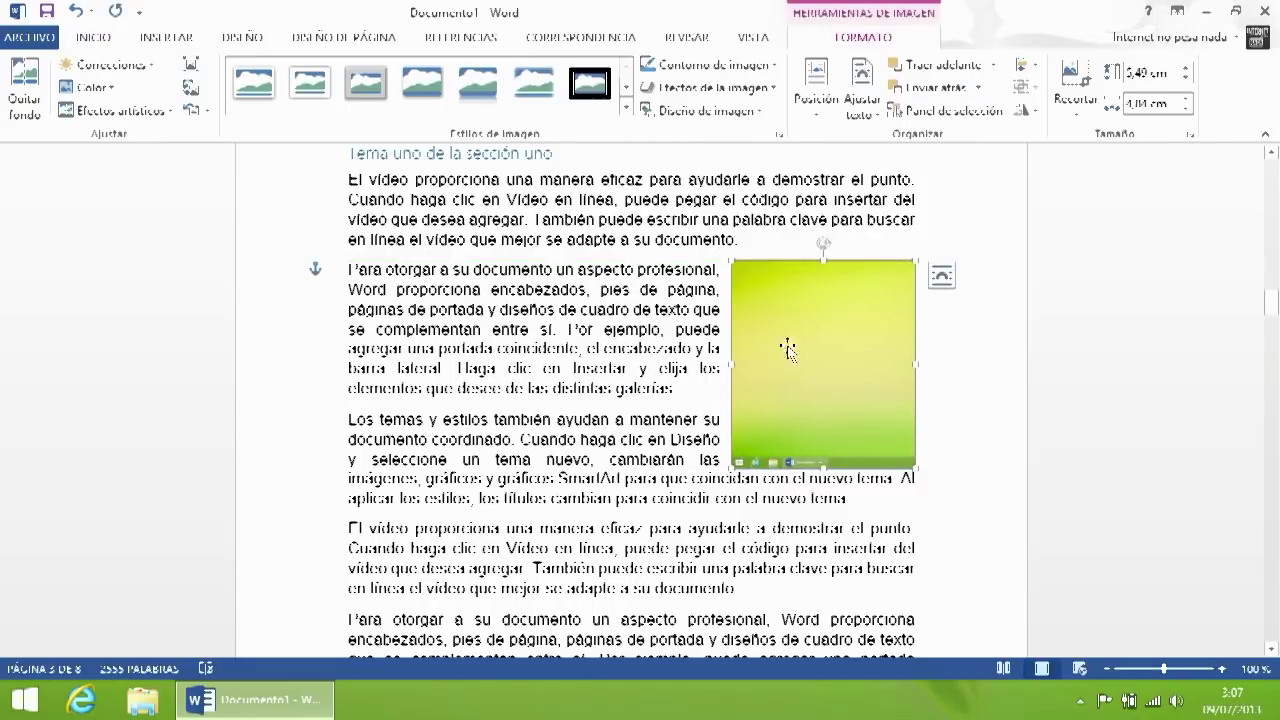
left_click(816, 90)
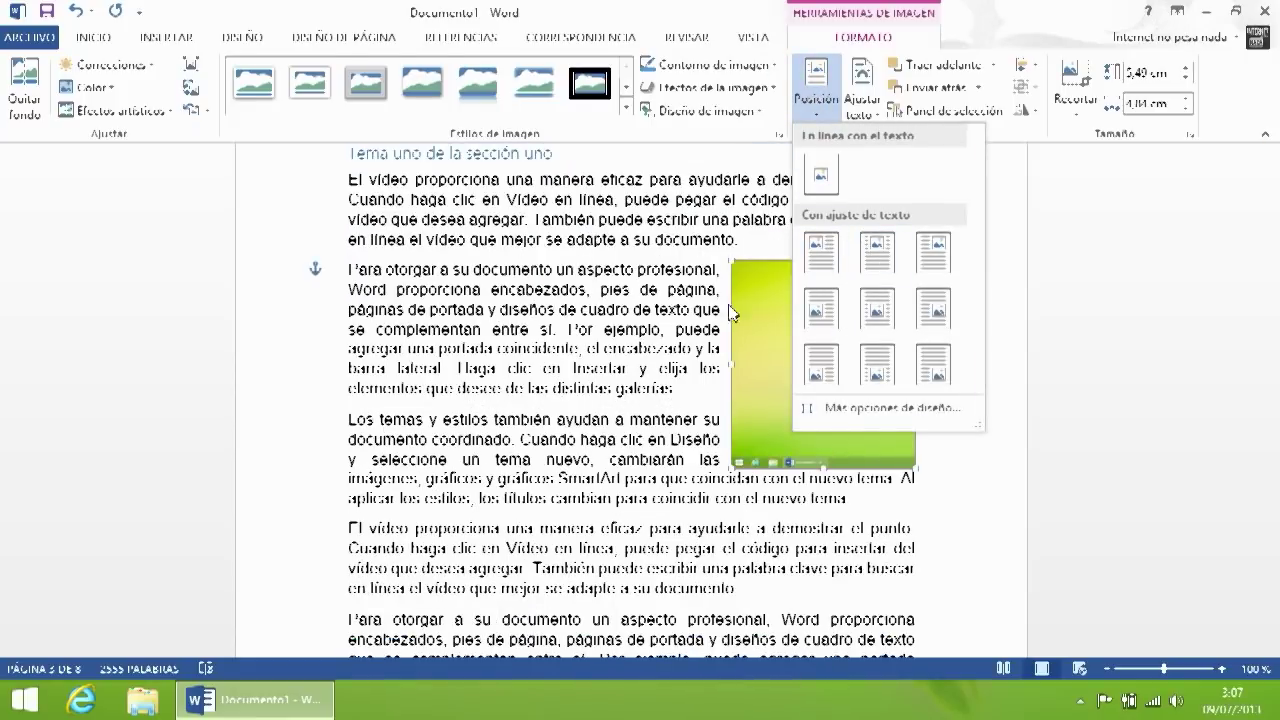
left_click(745, 332)
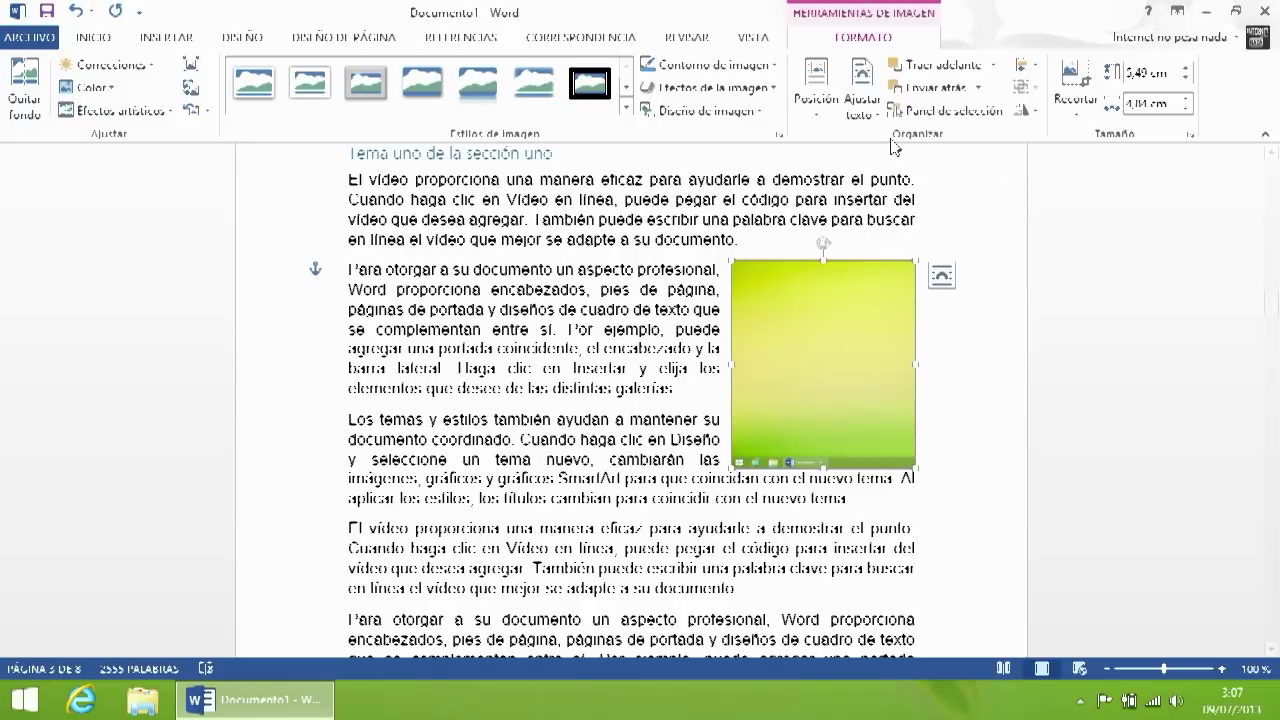
Step: In the desktop picture's text-wrapping layout options, set the left and right distance from the text to 0.7 cm
left_click(862, 100)
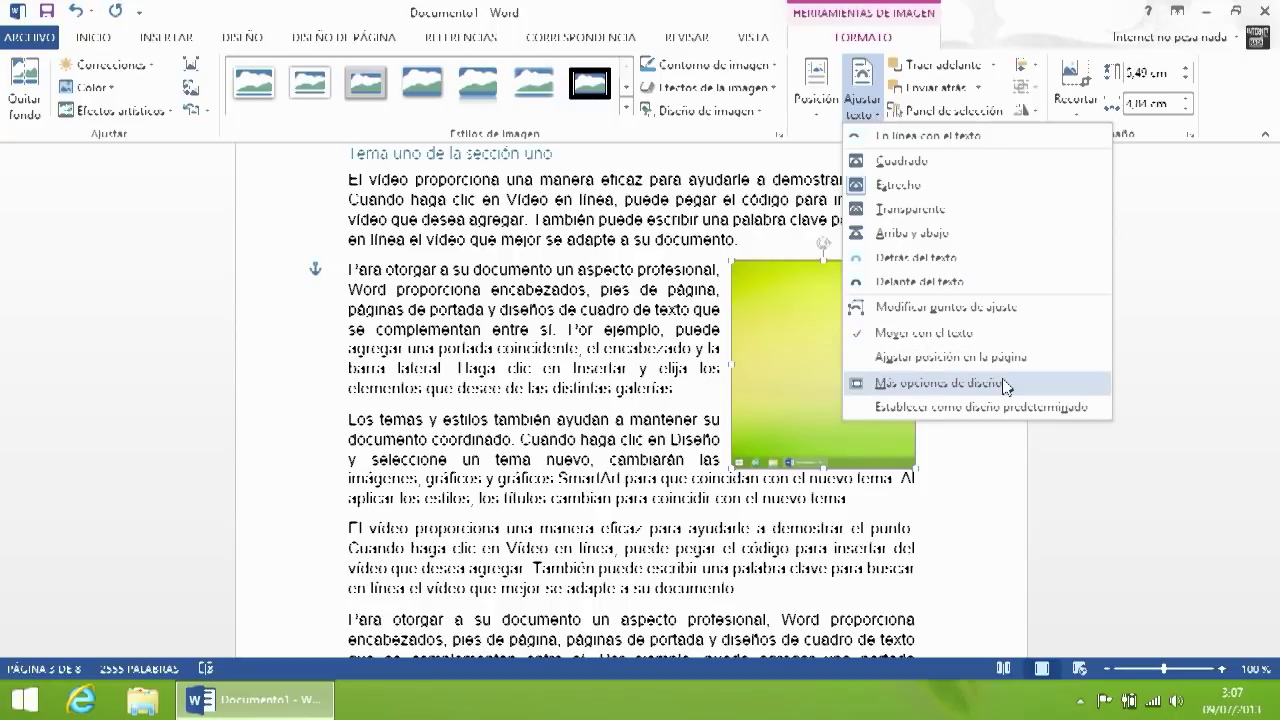
left_click(900, 383)
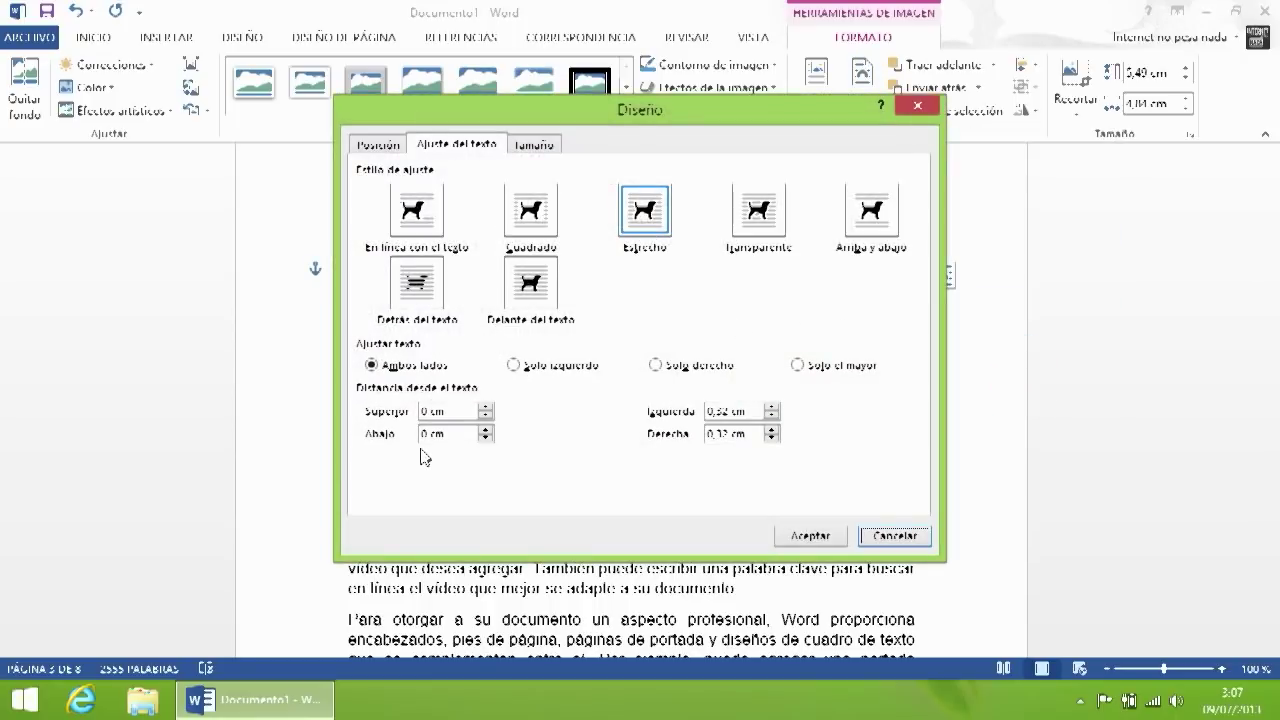
left_click_drag(748, 411, 706, 411)
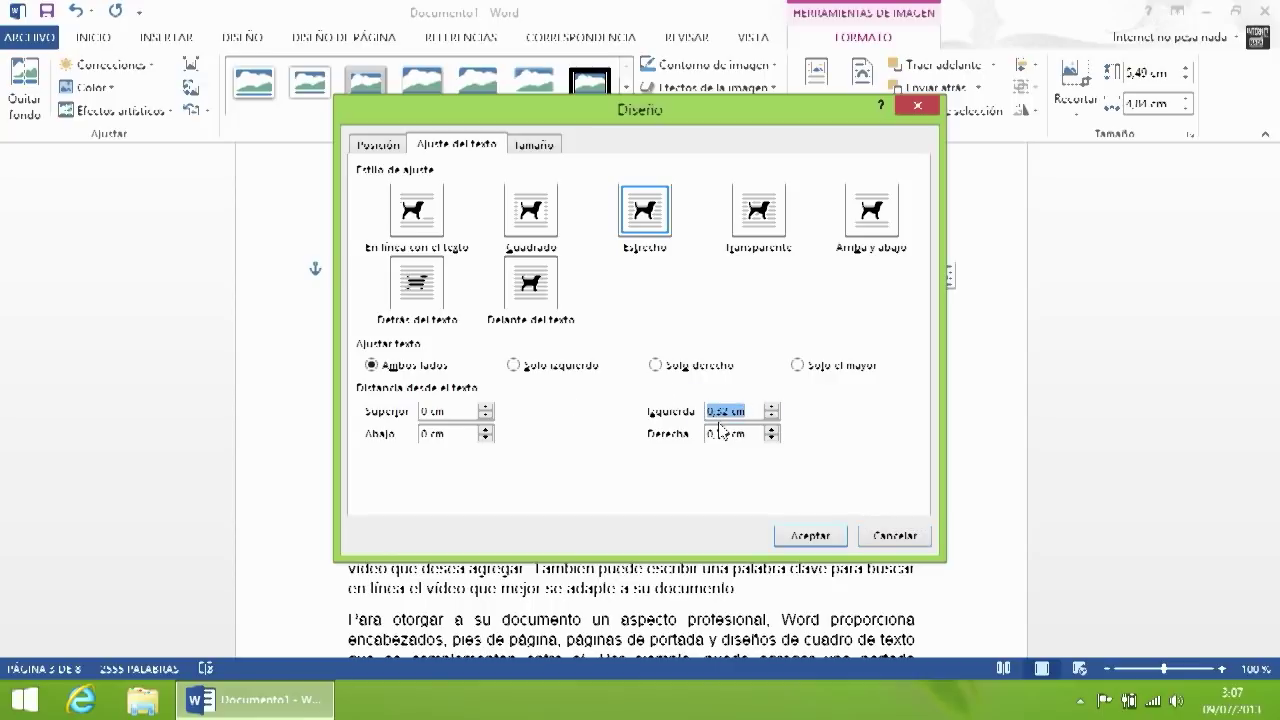
left_click(771, 407)
left_click(771, 407)
left_click(771, 407)
left_click(771, 429)
left_click(771, 429)
left_click(771, 429)
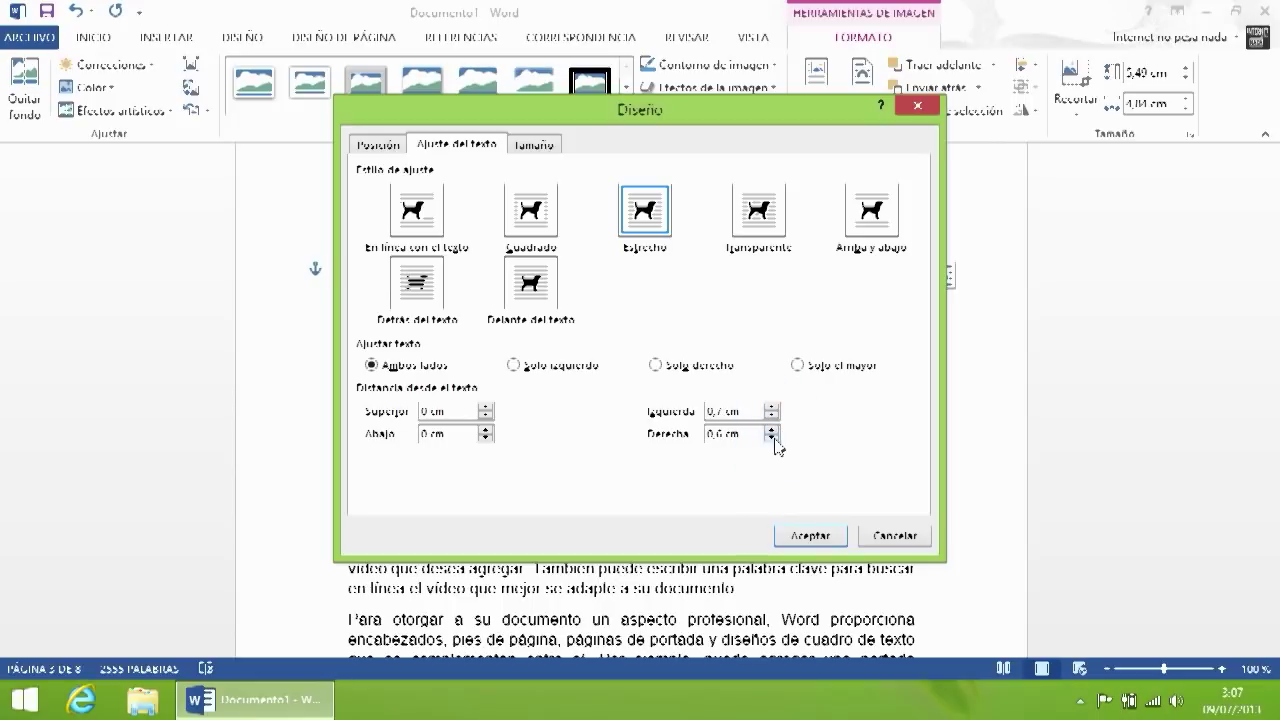
Step: Set the picture's upper and lower distance from the text to 0.7 cm and apply the layout
left_click(485, 407)
left_click(485, 407)
left_click(485, 407)
left_click(485, 407)
left_click(485, 407)
left_click(485, 407)
left_click(485, 408)
left_click(485, 430)
left_click(485, 430)
left_click(485, 430)
left_click(485, 430)
left_click(485, 430)
left_click(485, 430)
left_click(485, 430)
left_click(810, 536)
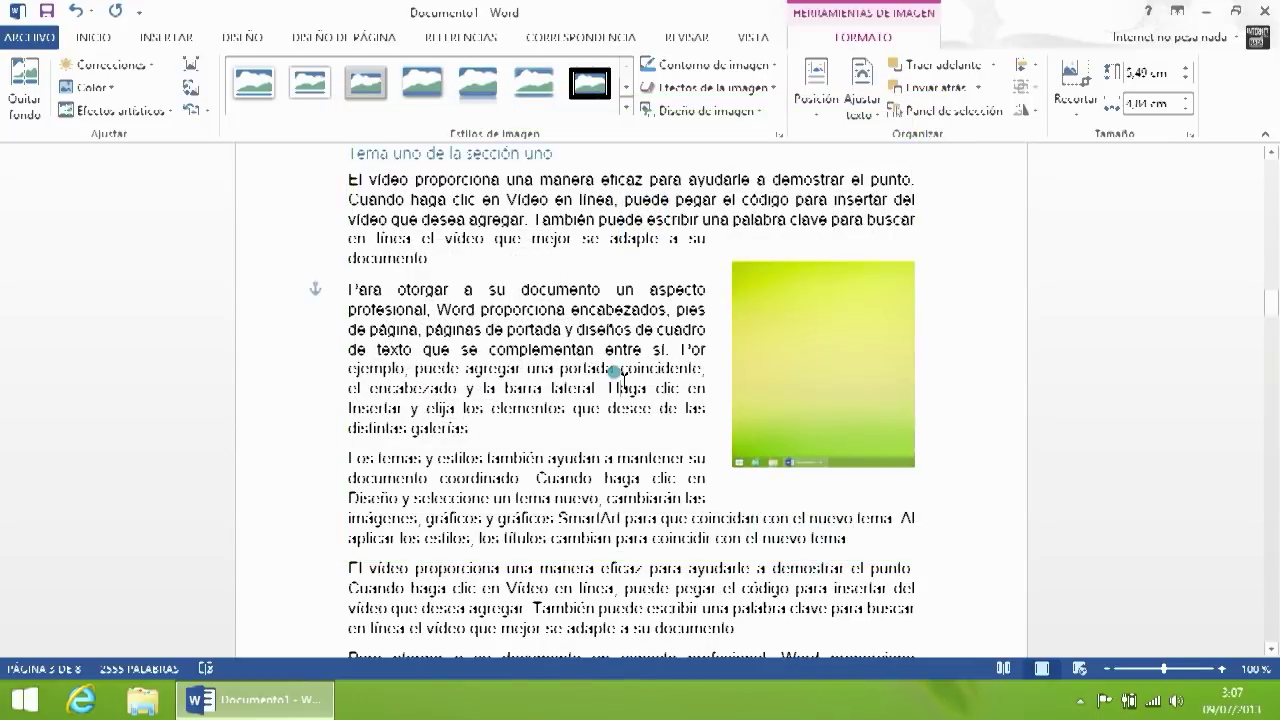
left_click(589, 338)
scroll(840, 430, "up", 1)
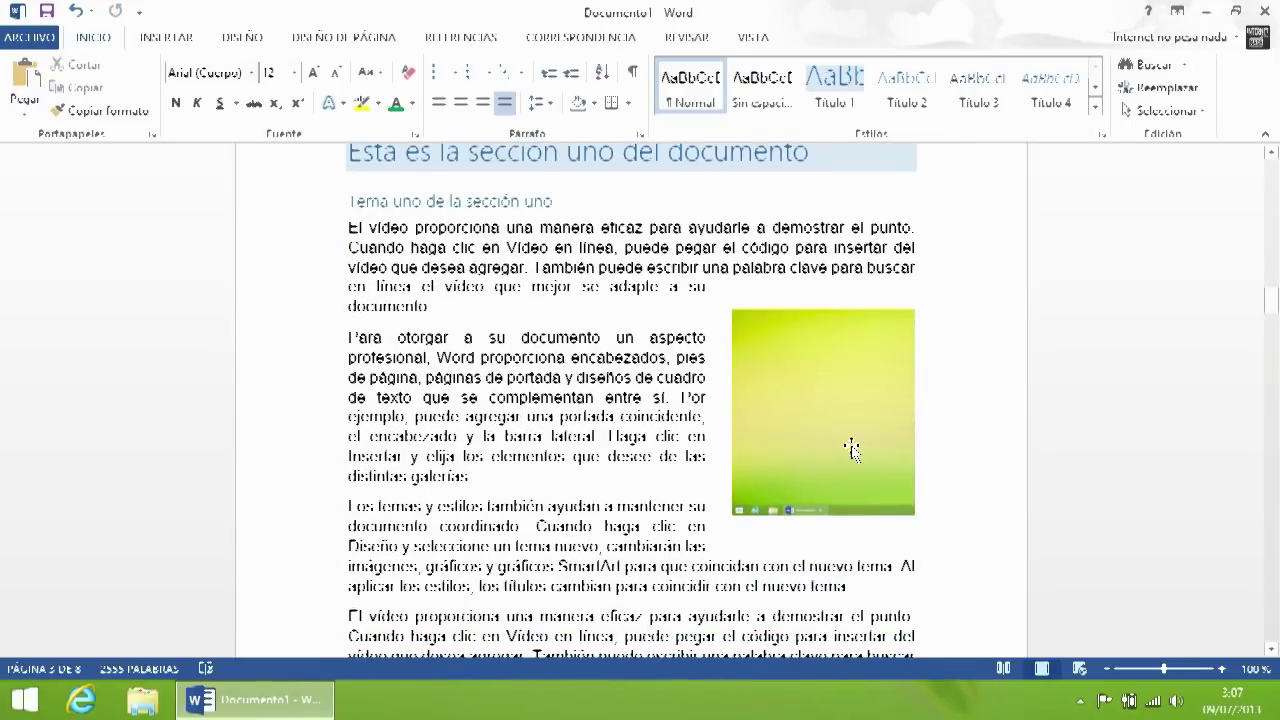
Step: Set the desktop picture's distance from the text to 0.3 cm on all four sides and apply the layout
left_click(837, 380)
left_click(695, 383)
left_click(851, 357)
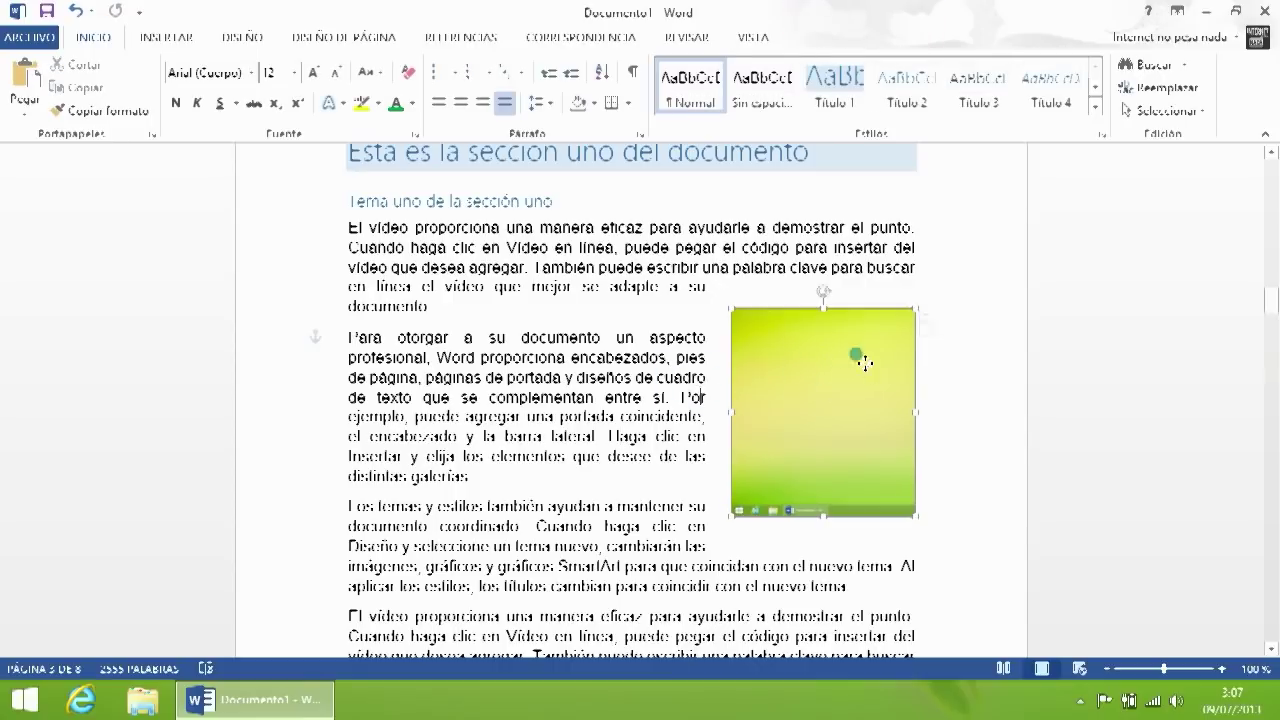
left_click(752, 37)
left_click(848, 40)
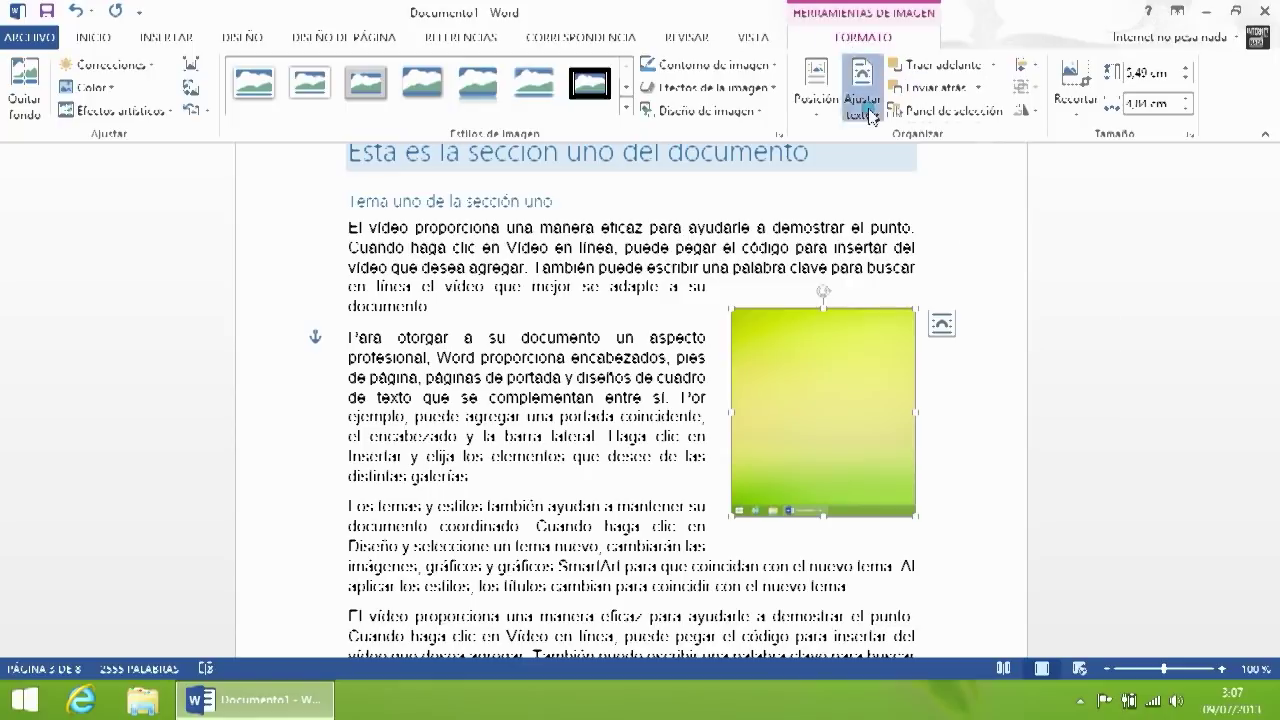
left_click(862, 100)
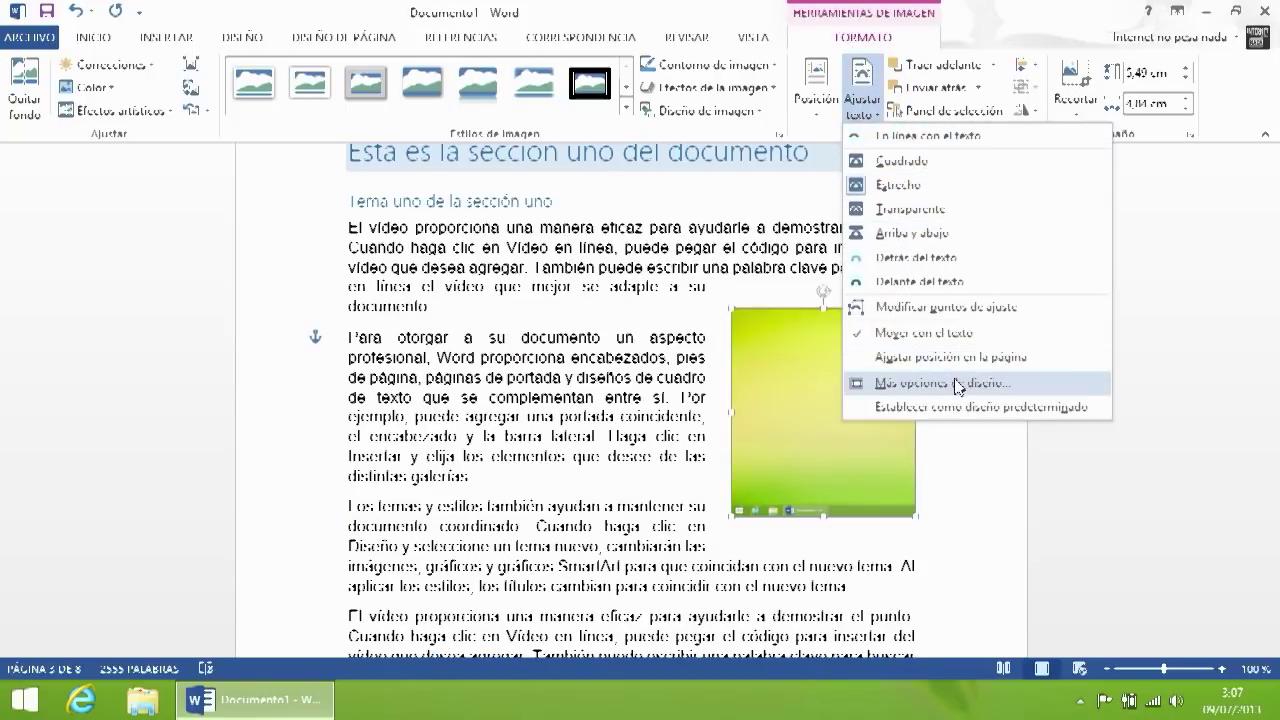
left_click(948, 384)
left_click(486, 416)
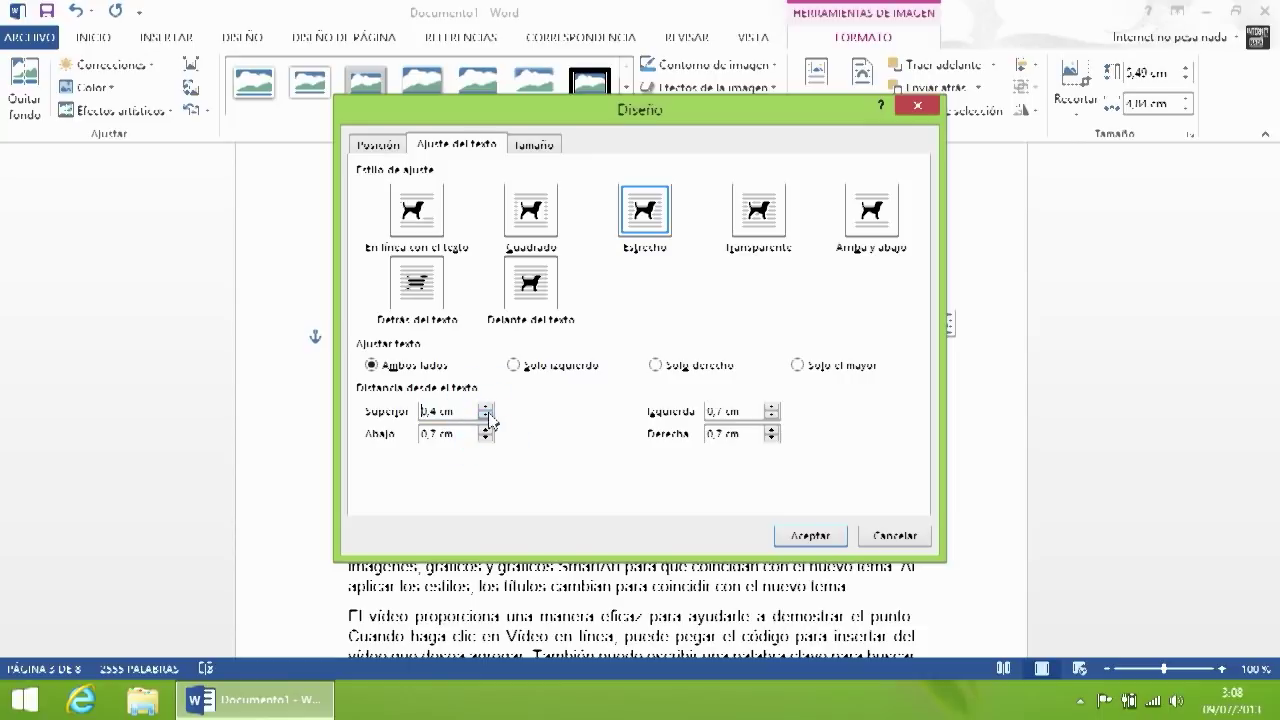
left_click(486, 416)
left_click(486, 407)
left_click(486, 433)
left_click(485, 438)
left_click(485, 438)
left_click(771, 416)
left_click(771, 416)
left_click(771, 437)
left_click(771, 437)
left_click(808, 535)
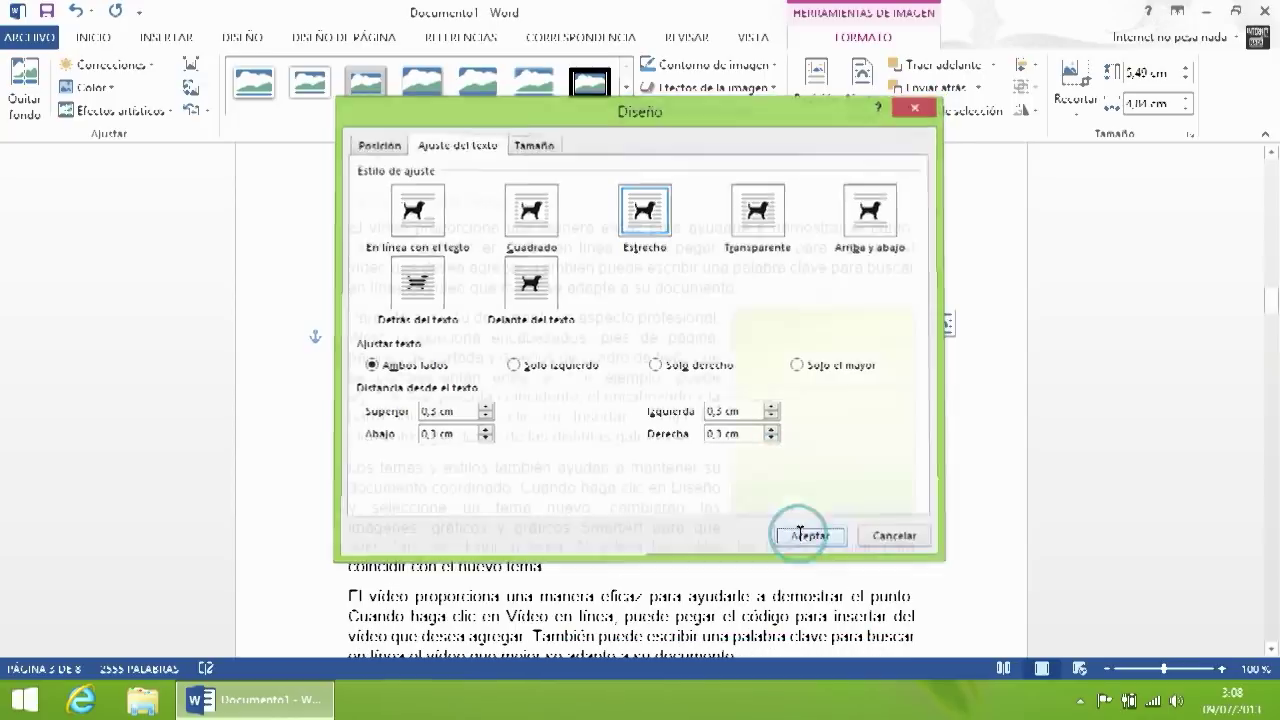
left_click(632, 437)
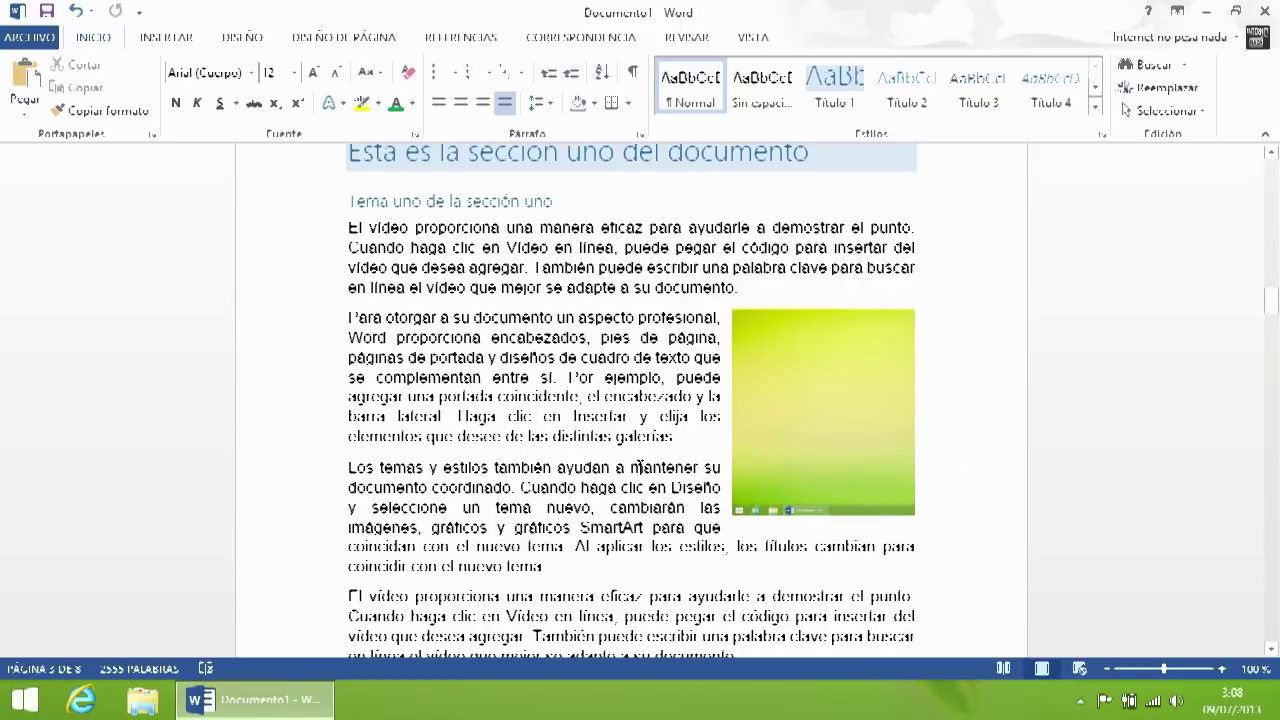
Step: Insert a footnote after "imágenes" in the second paragraph of Tema cuatro de la sección uno, reading "Nota al pie 1"
scroll(678, 510, "down", 15)
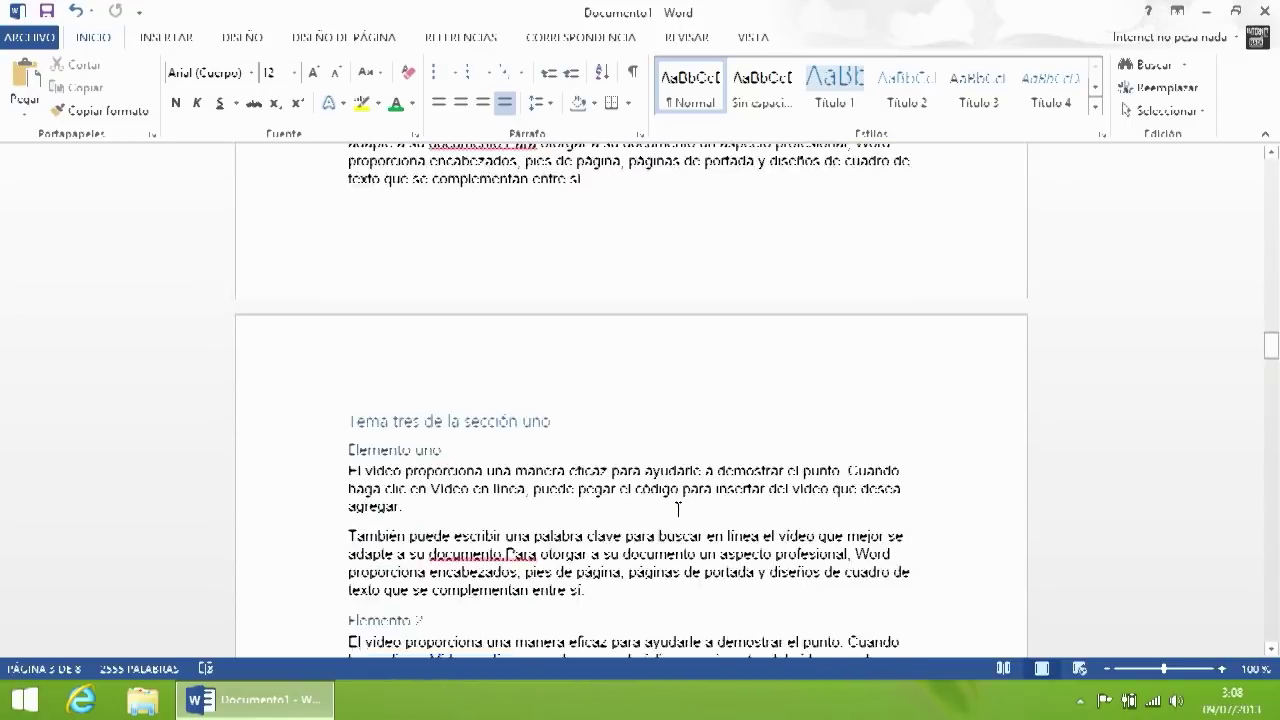
scroll(678, 510, "down", 13)
scroll(697, 330, "up", 10)
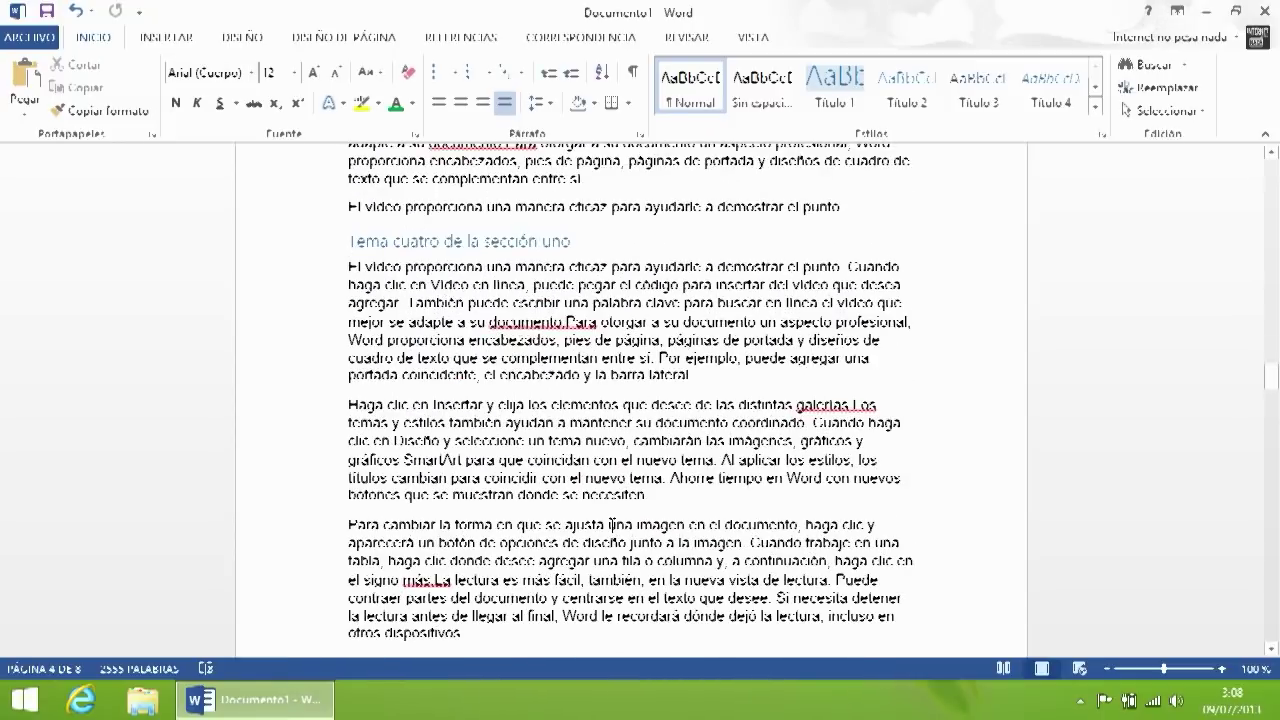
scroll(697, 330, "down", 5)
left_click(665, 398)
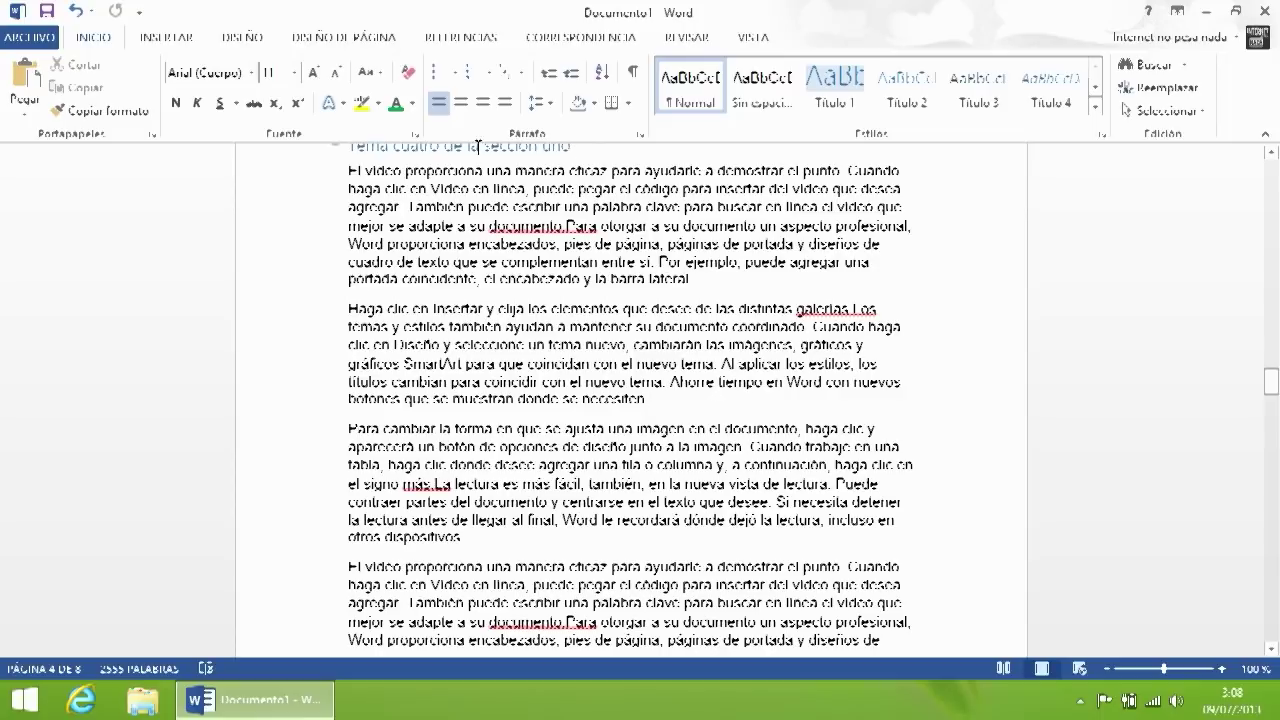
left_click(470, 40)
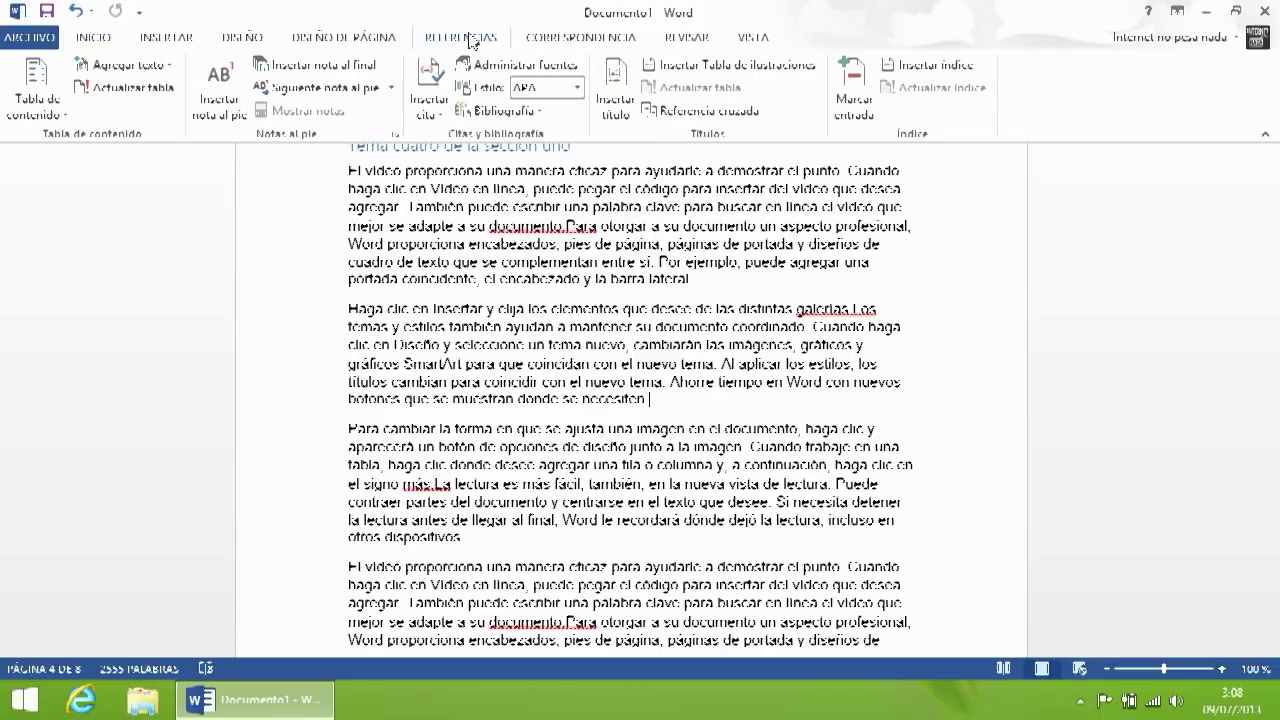
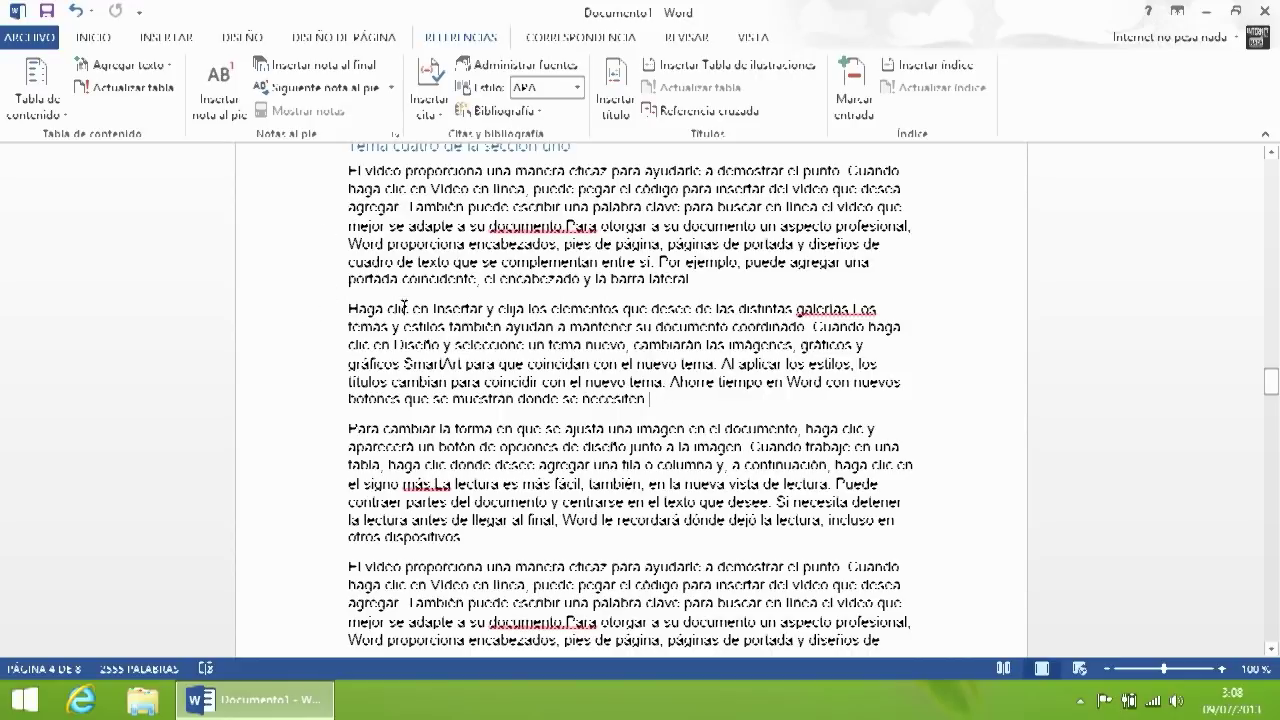
left_click(792, 346)
left_click(218, 90)
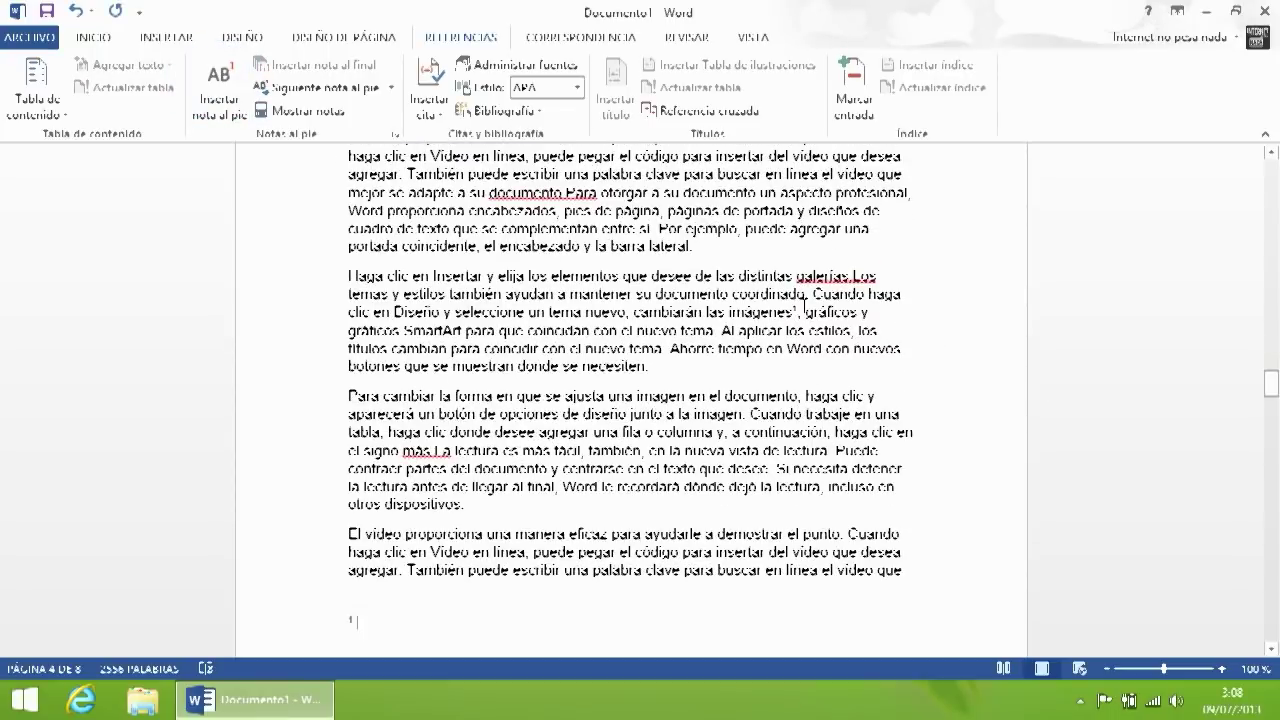
scroll(469, 498, "down", 3)
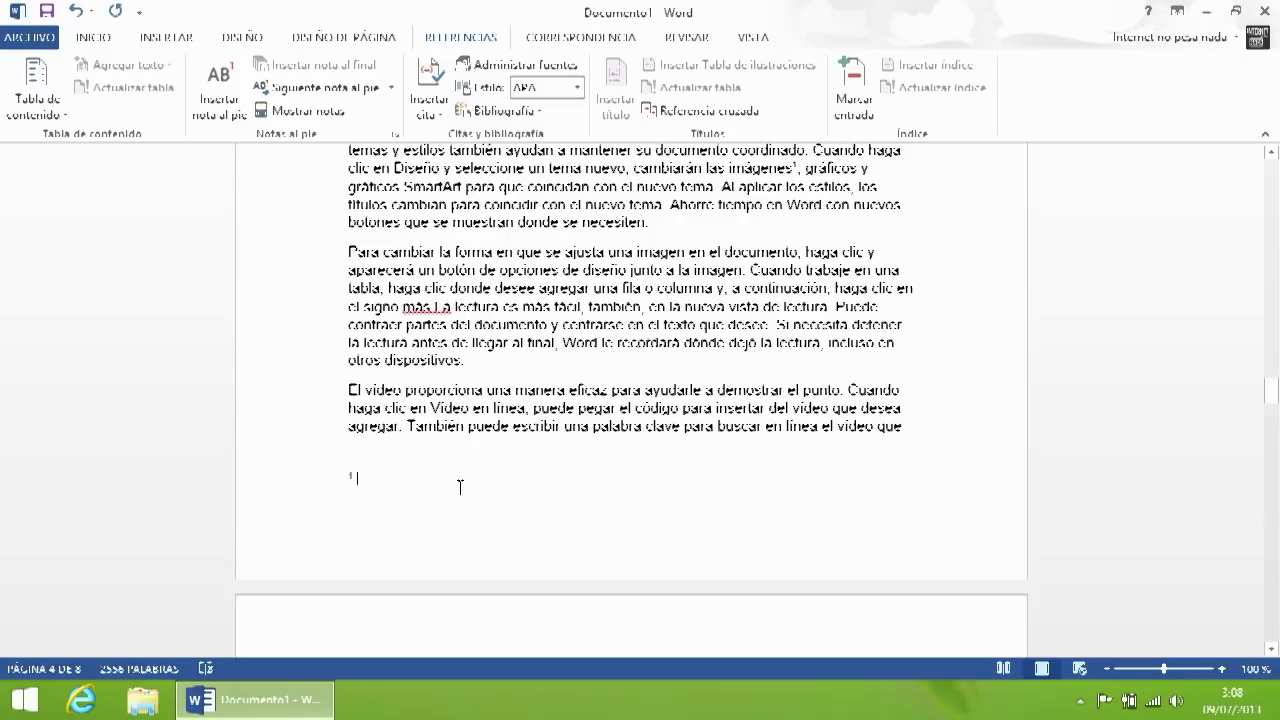
type("Nota al pie 1")
Step: Insert a footnote after "junto a la imagen" in the third paragraph of Tema cuatro, reading "Nota al pie 2"
left_click(741, 268)
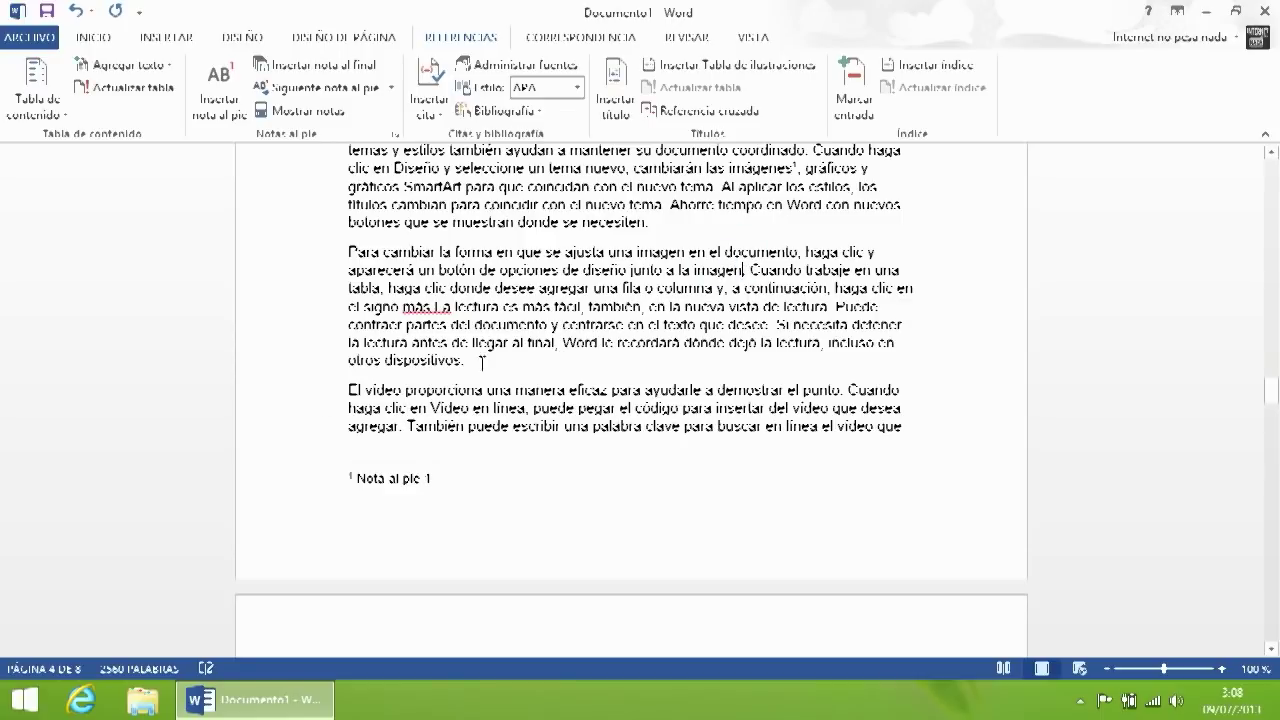
left_click(224, 100)
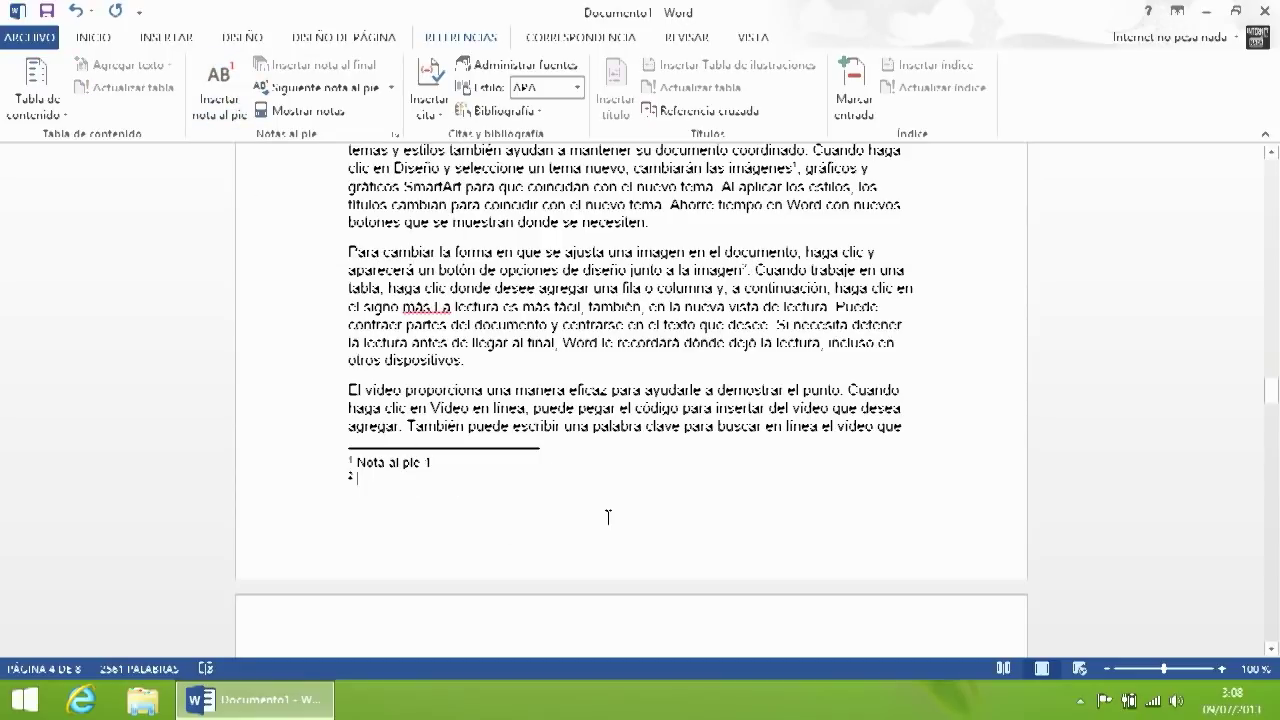
type("Nota al")
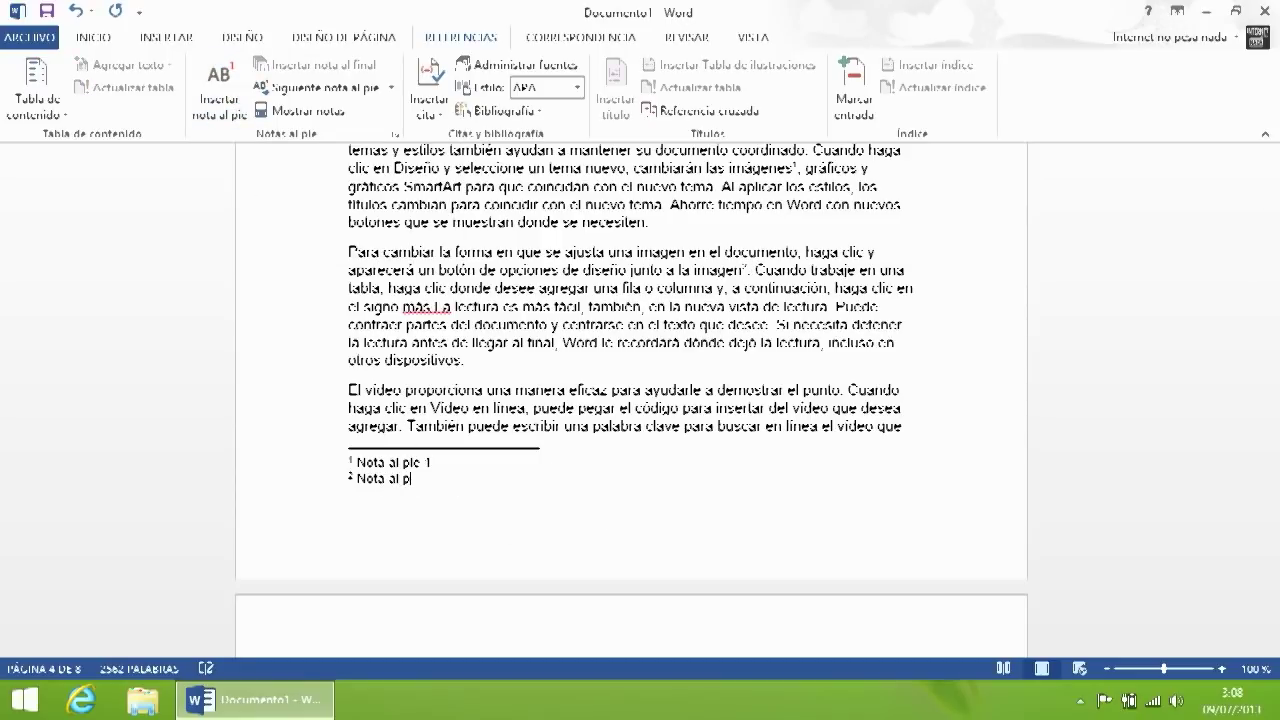
Step: Insert a footnote after "eficaz" in the fourth paragraph of Tema cuatro, reading "Nota al pie 3"
left_click(606, 389)
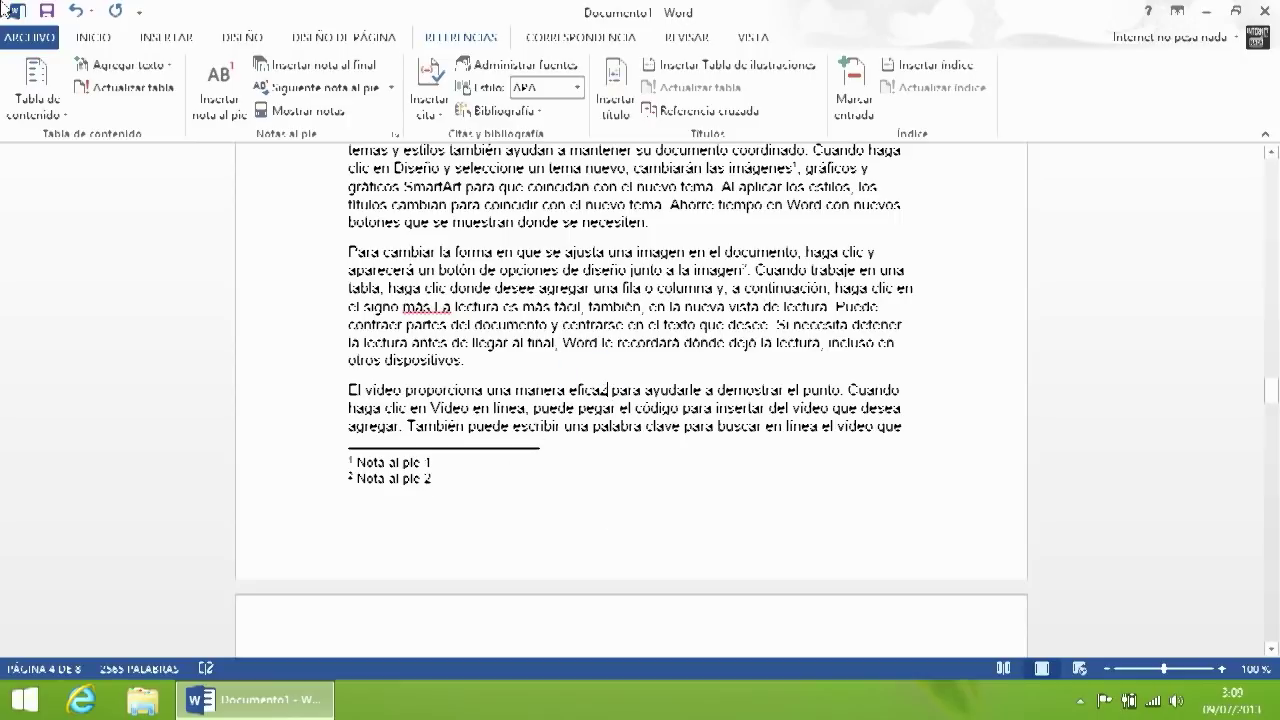
left_click(219, 92)
type("Nota al pie 3")
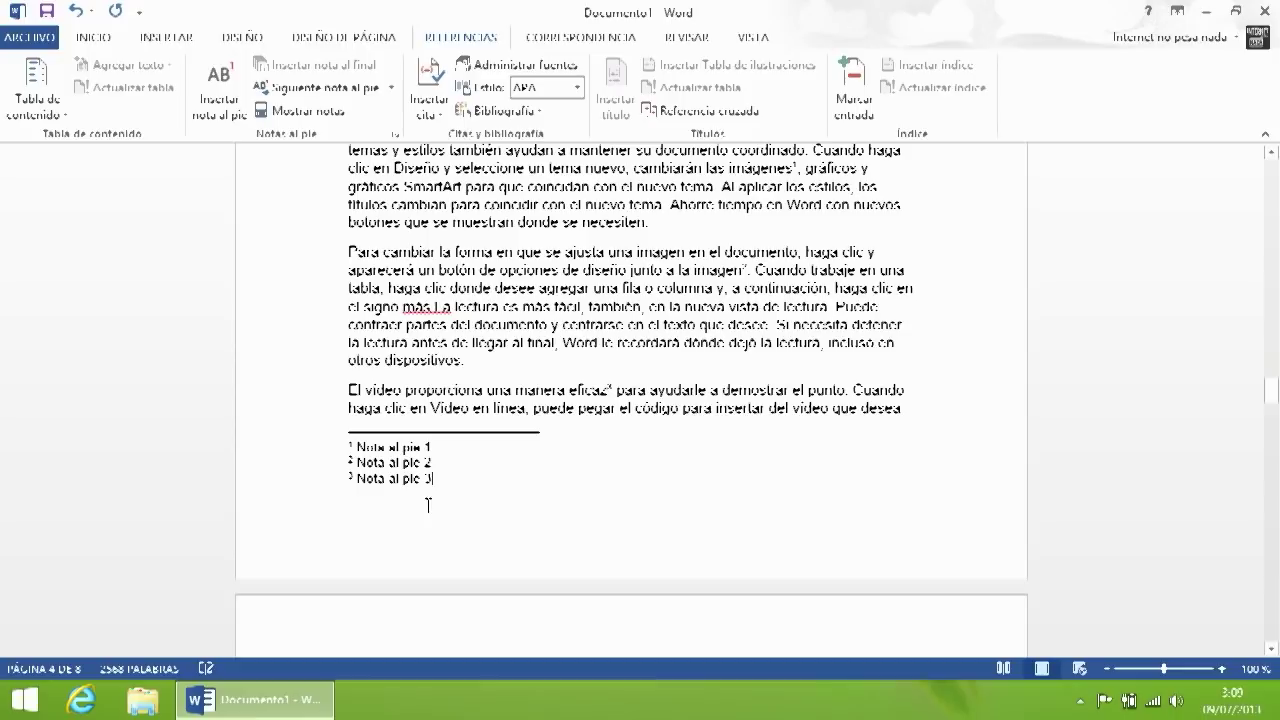
Step: Insert a footnote after "Ahorre tiempo" in the "Haga clic en Insertar" paragraph on page 5, reading "Nota al pie 4"
scroll(442, 522, "down", 10)
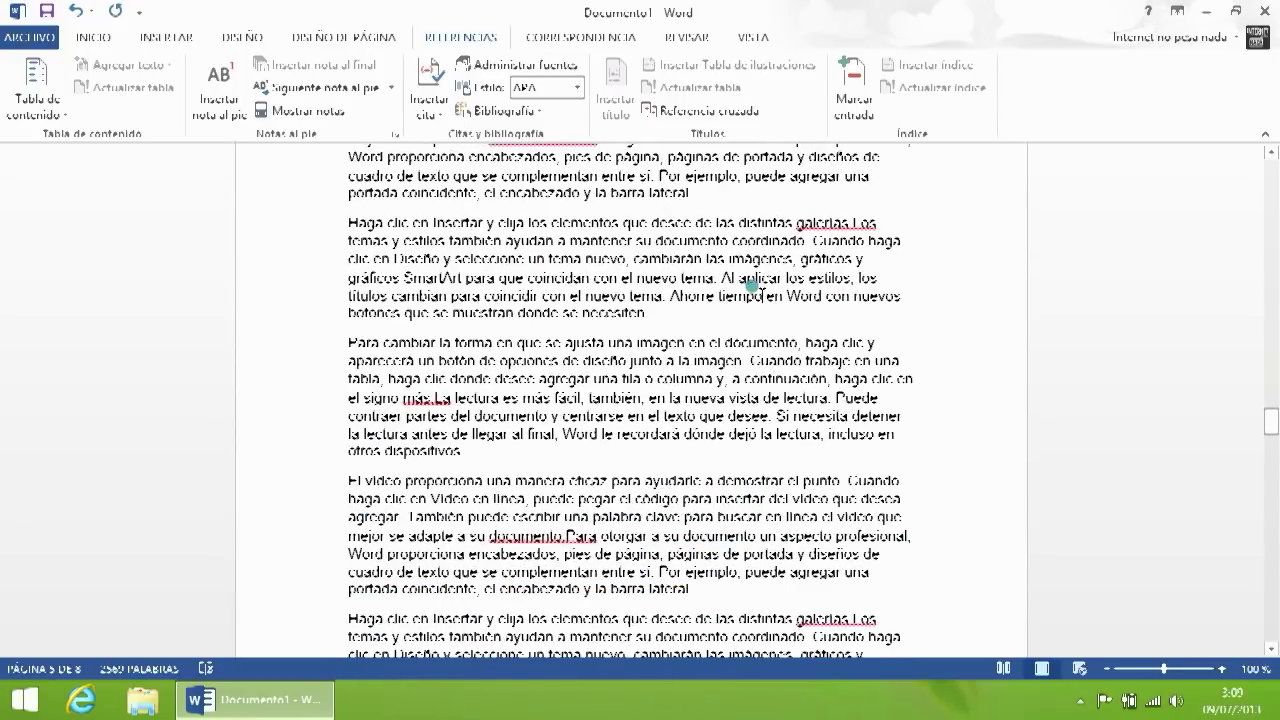
left_click(220, 97)
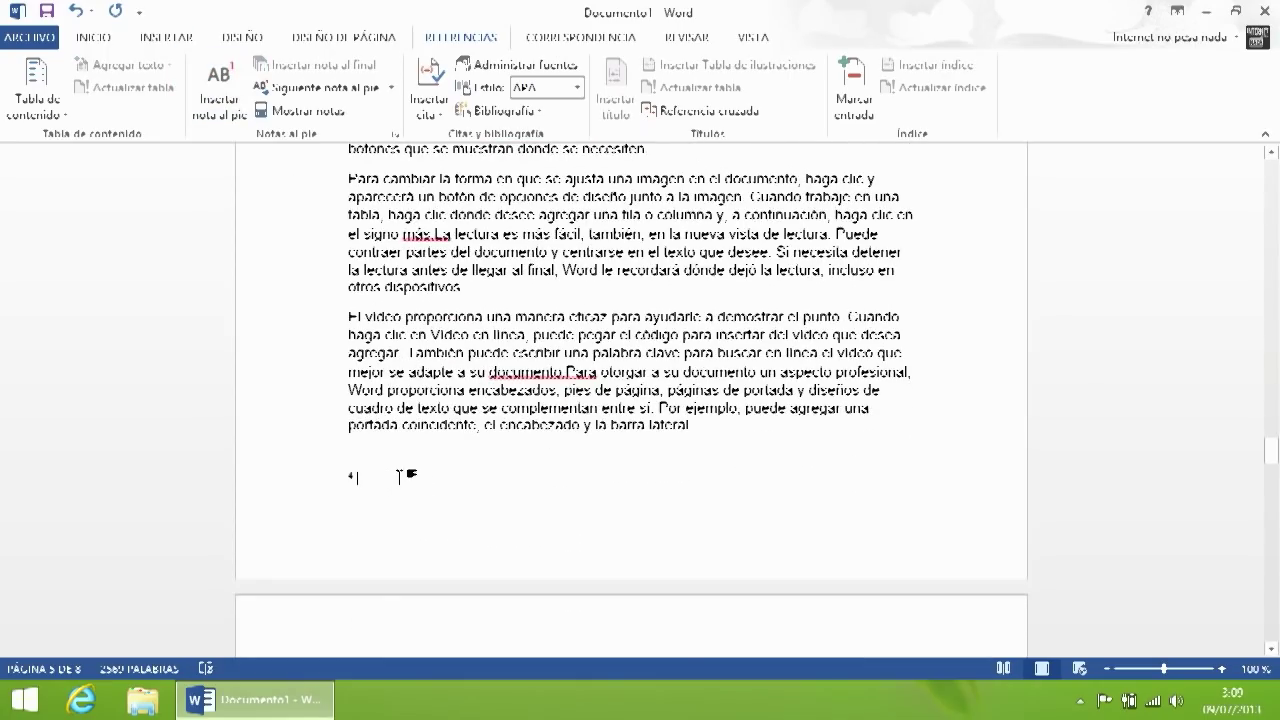
scroll(400, 476, "up", 10)
scroll(418, 507, "down", 10)
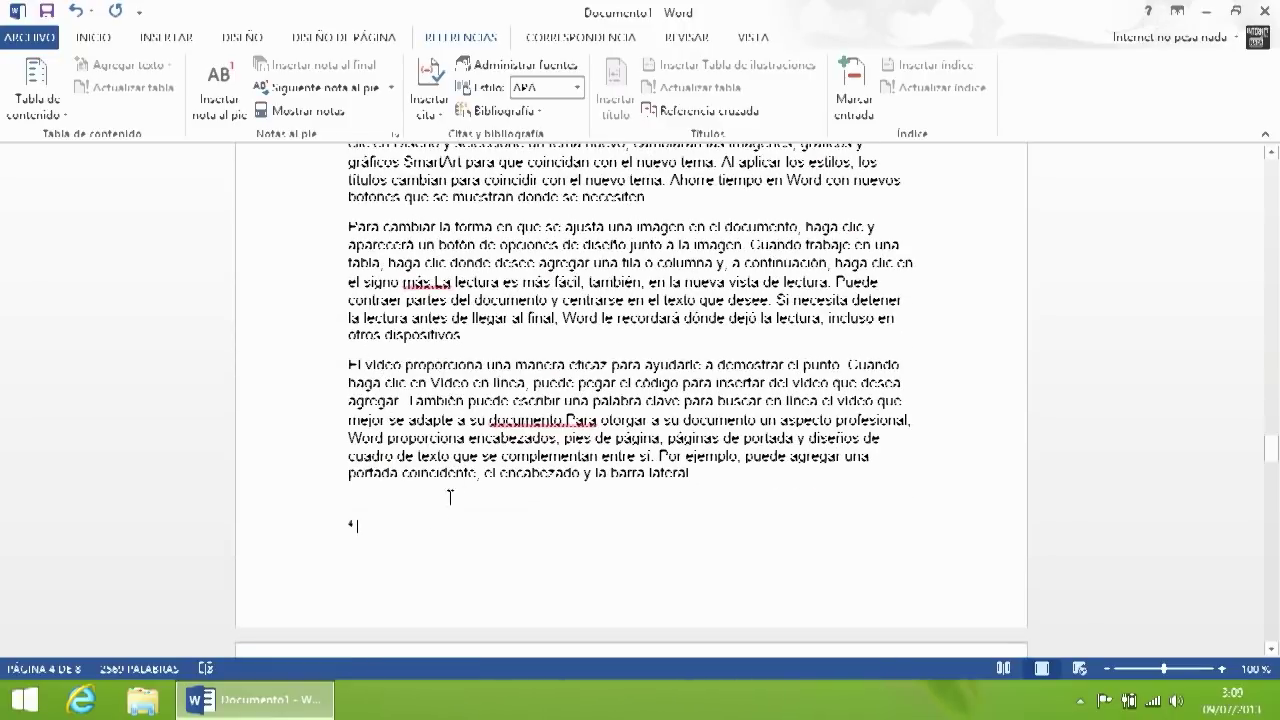
type("Nota al pie 4")
Step: Start a new citation source after "el nuevo tema" in the second paragraph of Tema cuatro de la sección uno
scroll(458, 489, "down", 6)
scroll(665, 356, "up", 6)
scroll(665, 356, "up", 10)
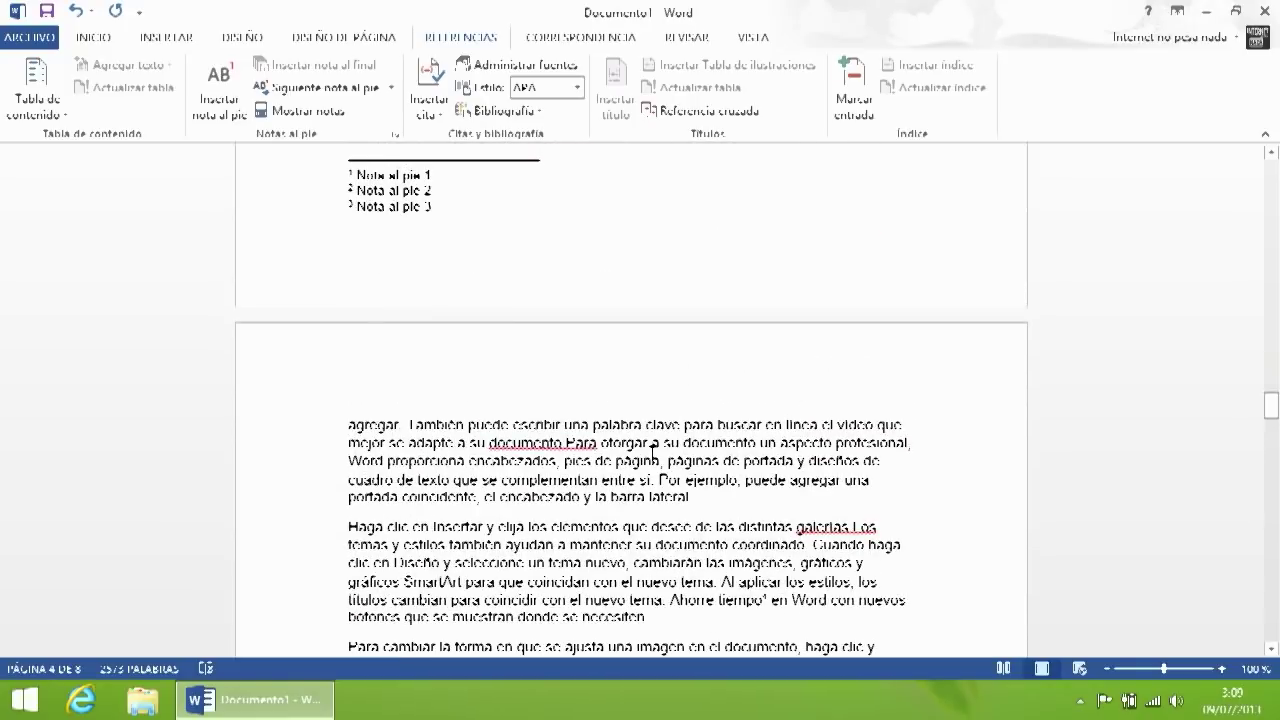
scroll(660, 485, "up", 5)
left_click(652, 478)
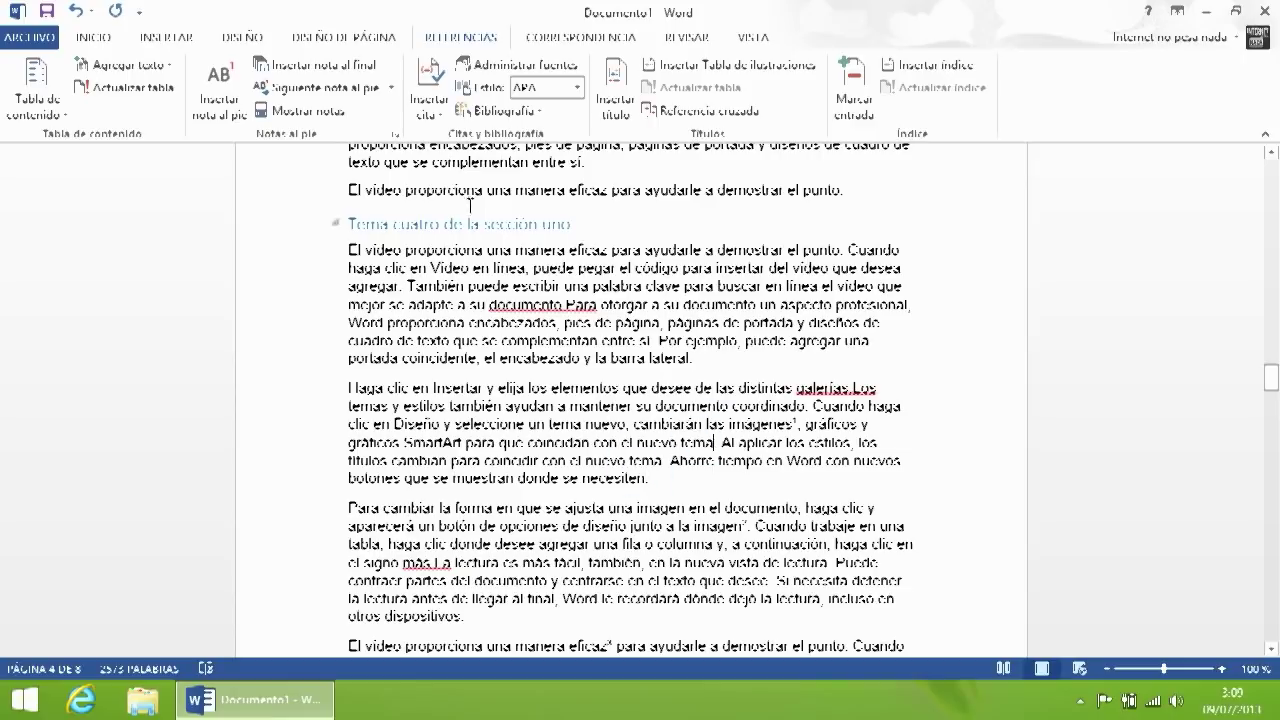
left_click(440, 112)
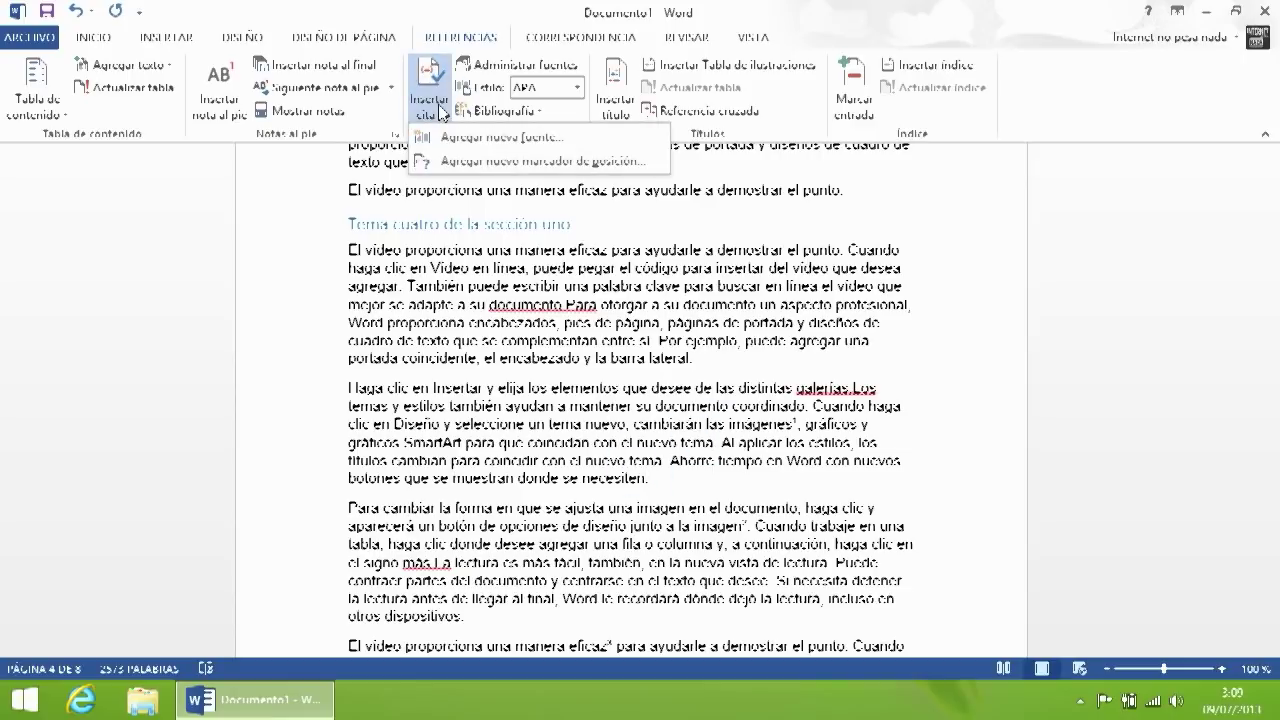
left_click(486, 136)
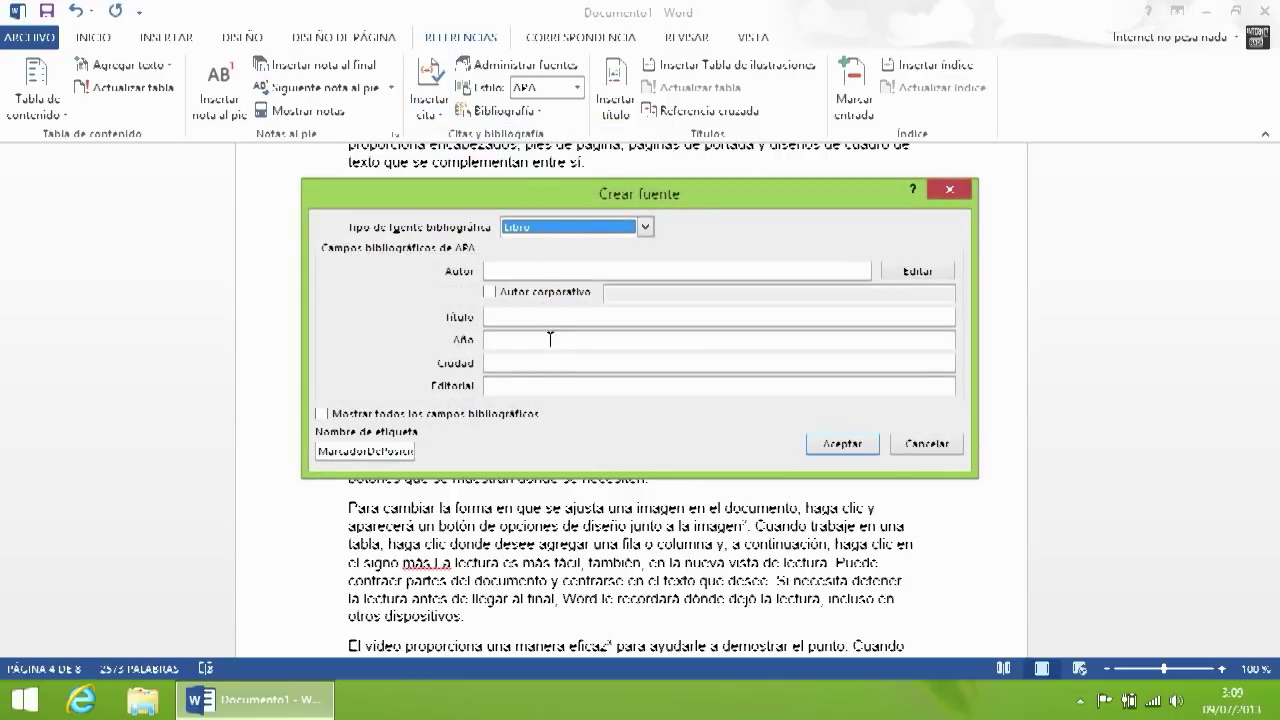
left_click(542, 194)
left_click_drag(542, 194, 556, 222)
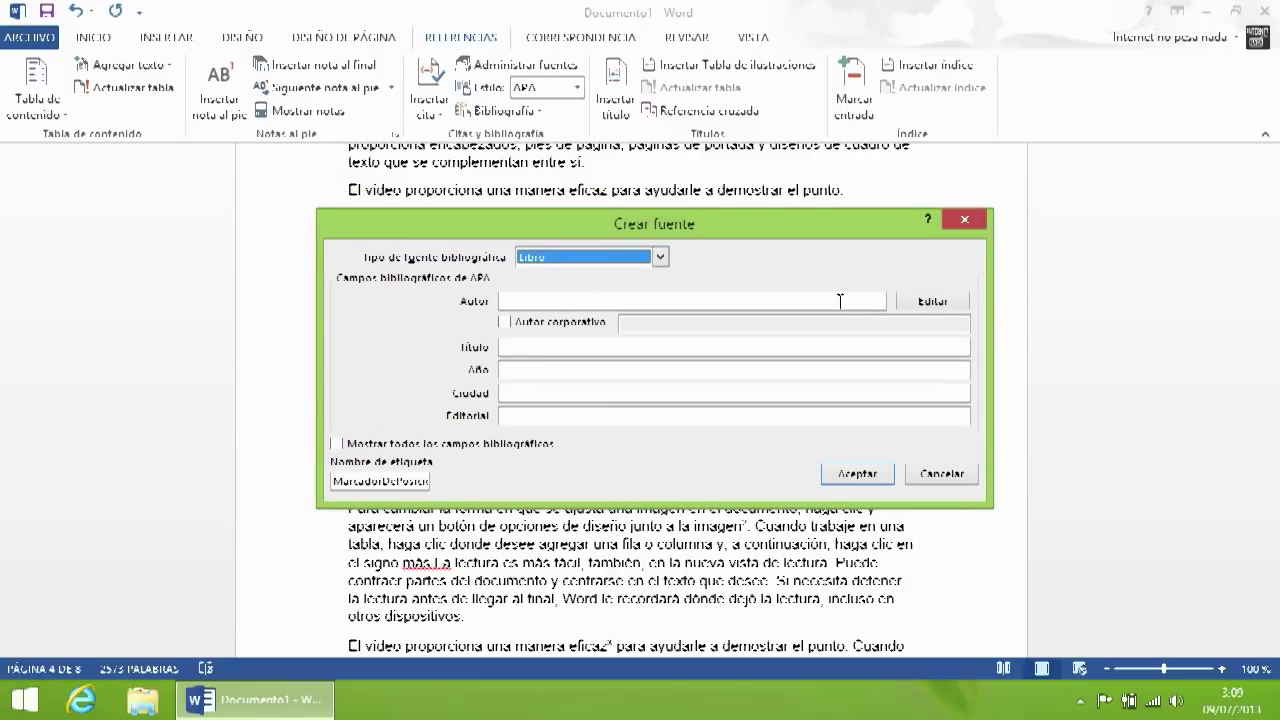
Step: Create the book source with title "Libro 1", year 2005, city Madrid and publisher "Publicaciones Internet no pesa nada", inserting its citation
left_click(590, 301)
left_click(566, 348)
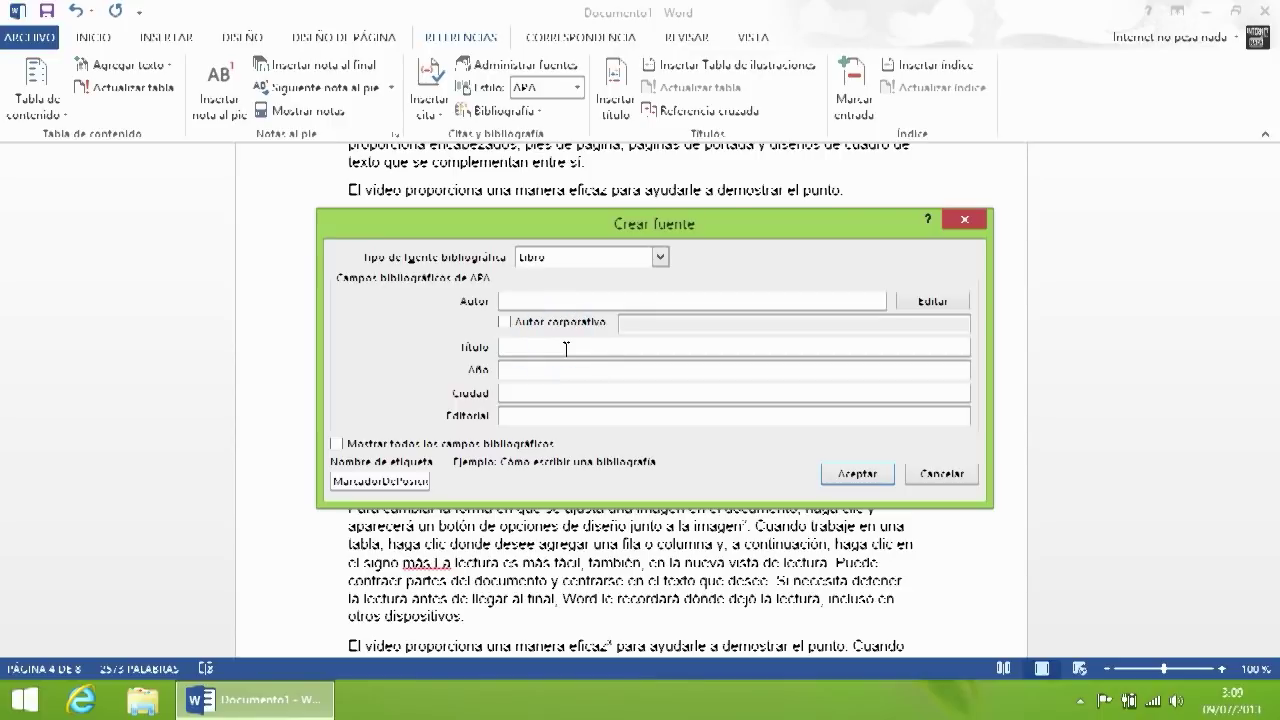
type("Libro 2")
key("Tab")
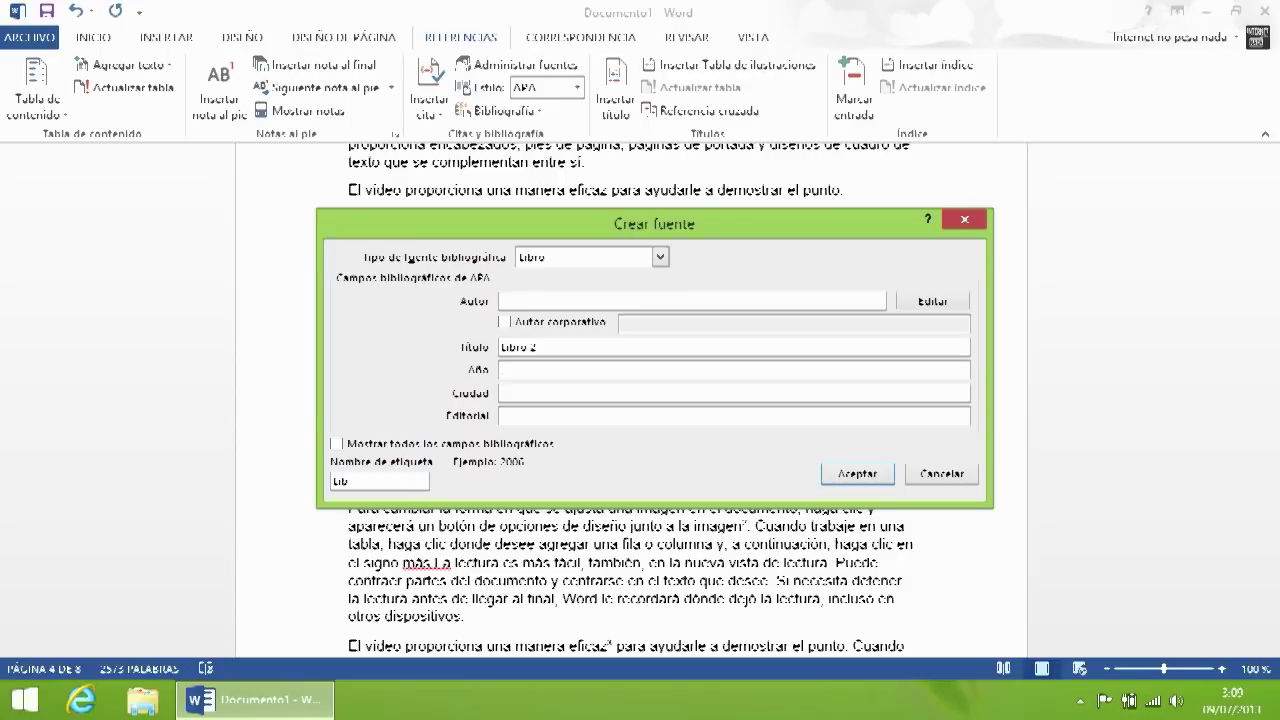
key("shift+Tab")
key("End")
key("Tab")
type("2005")
type("Madrid")
key("Tab")
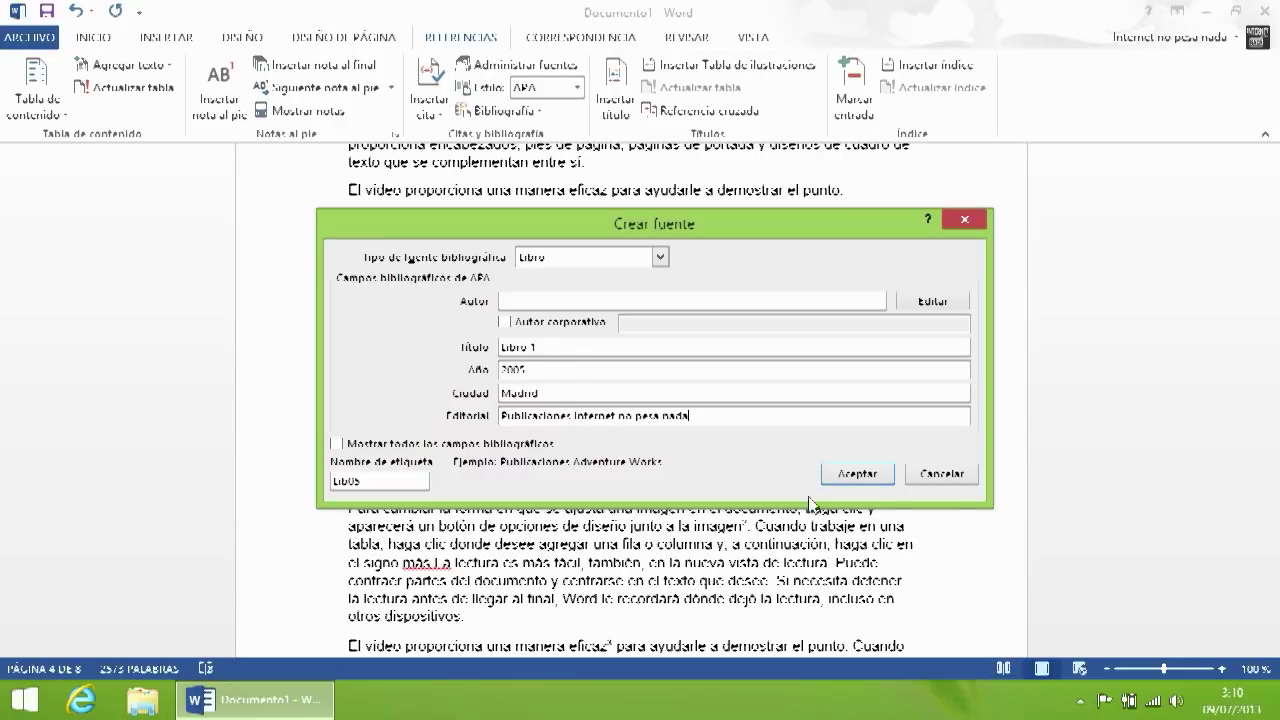
left_click(878, 474)
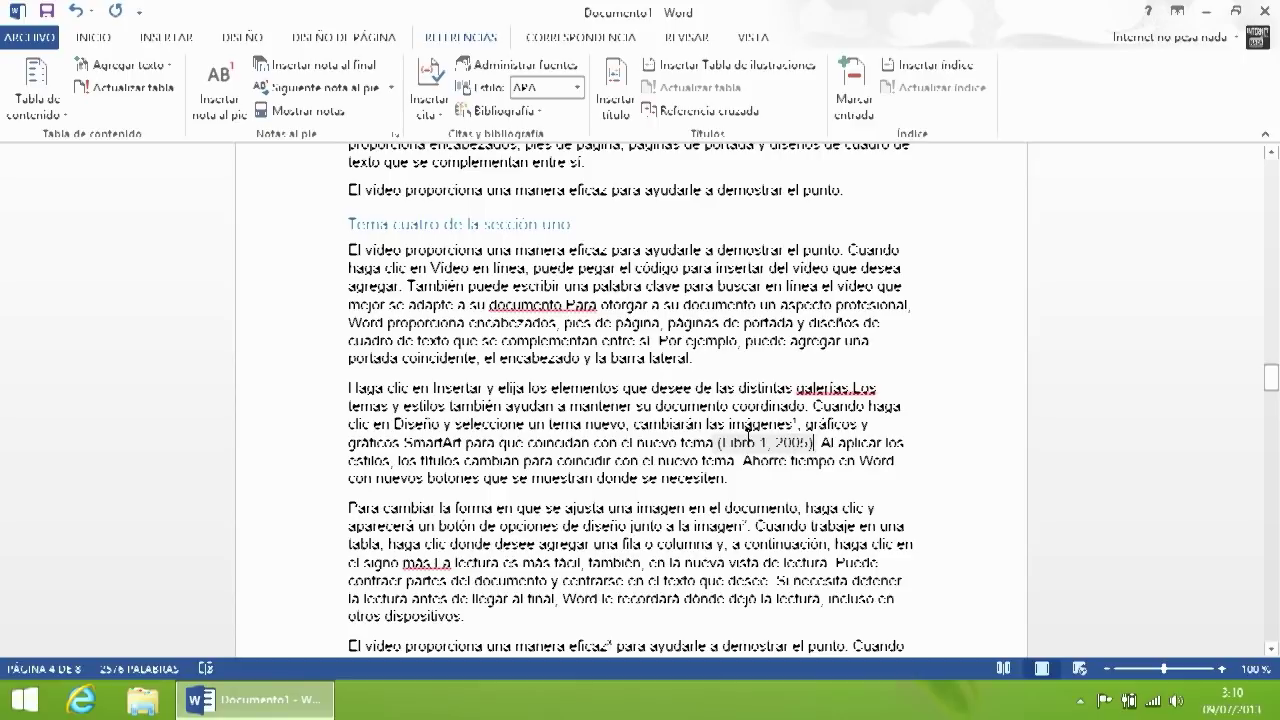
scroll(680, 430, "down", 5)
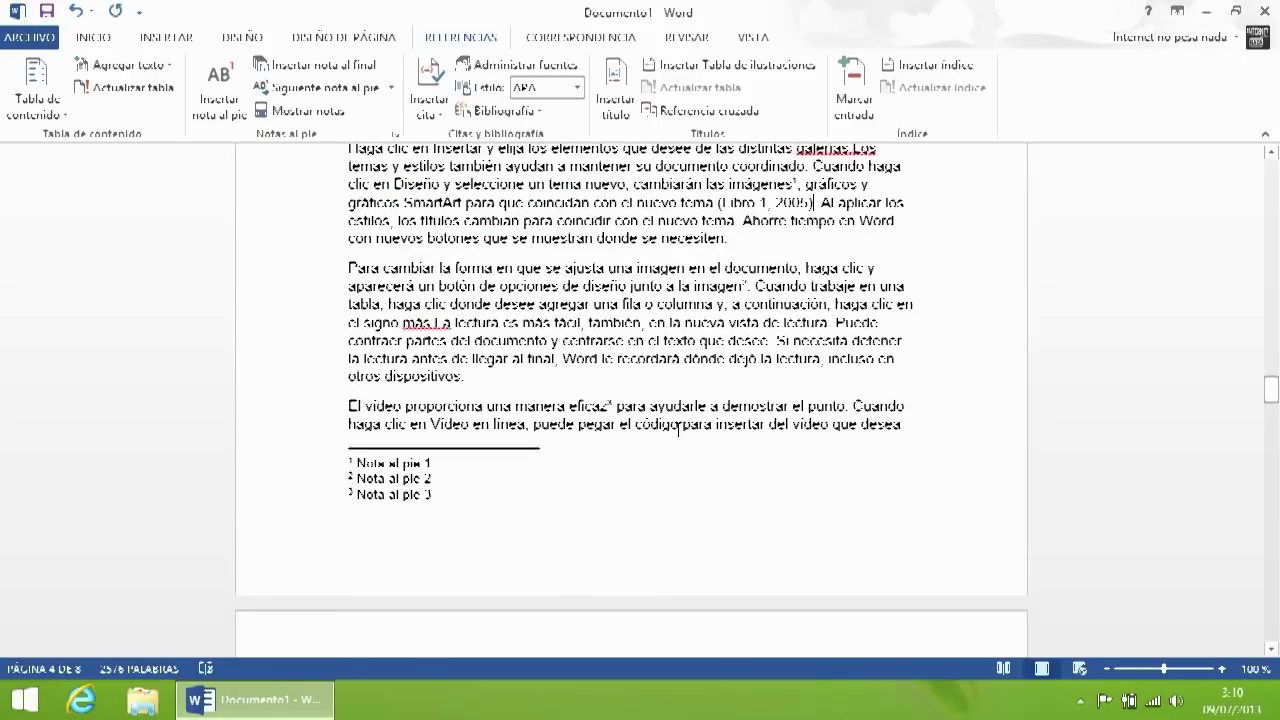
left_click(737, 238)
left_click_drag(1277, 383, 1277, 686)
left_click_drag(1271, 626, 1250, 380)
Step: Convert the "(Libro 1, 2005)" citation to static text and undo the conversion
left_click(765, 492)
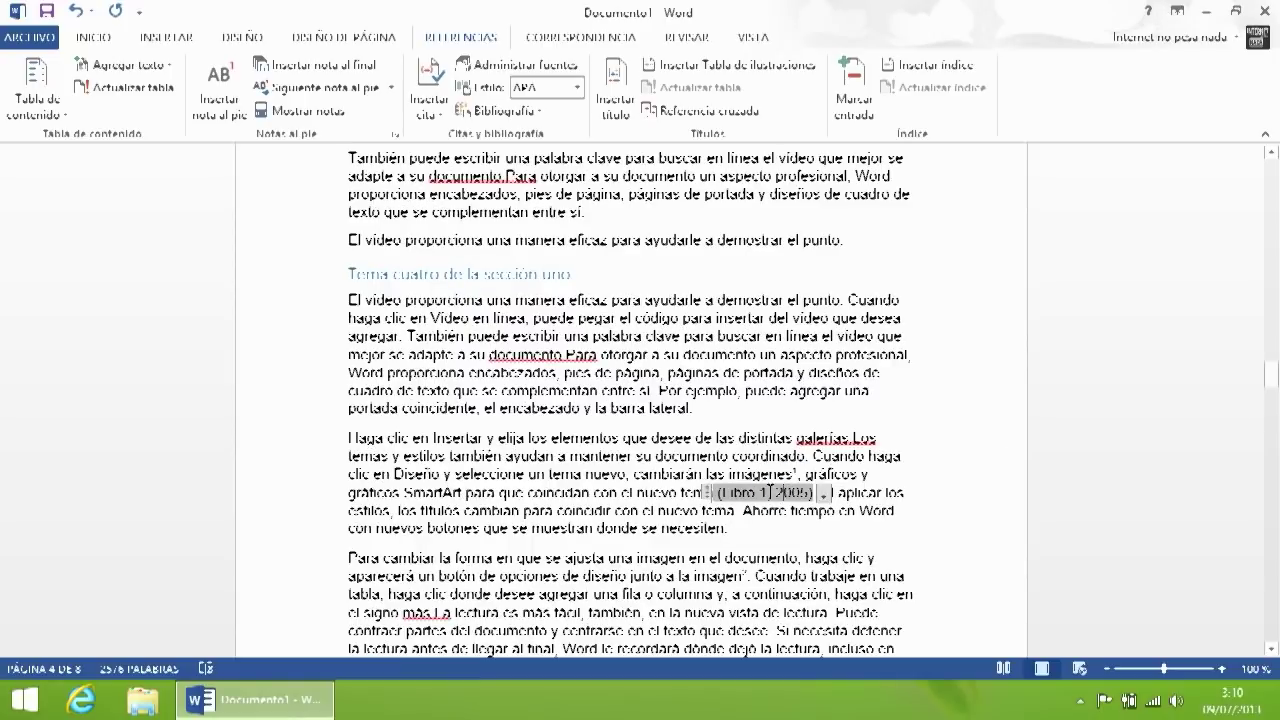
left_click(823, 496)
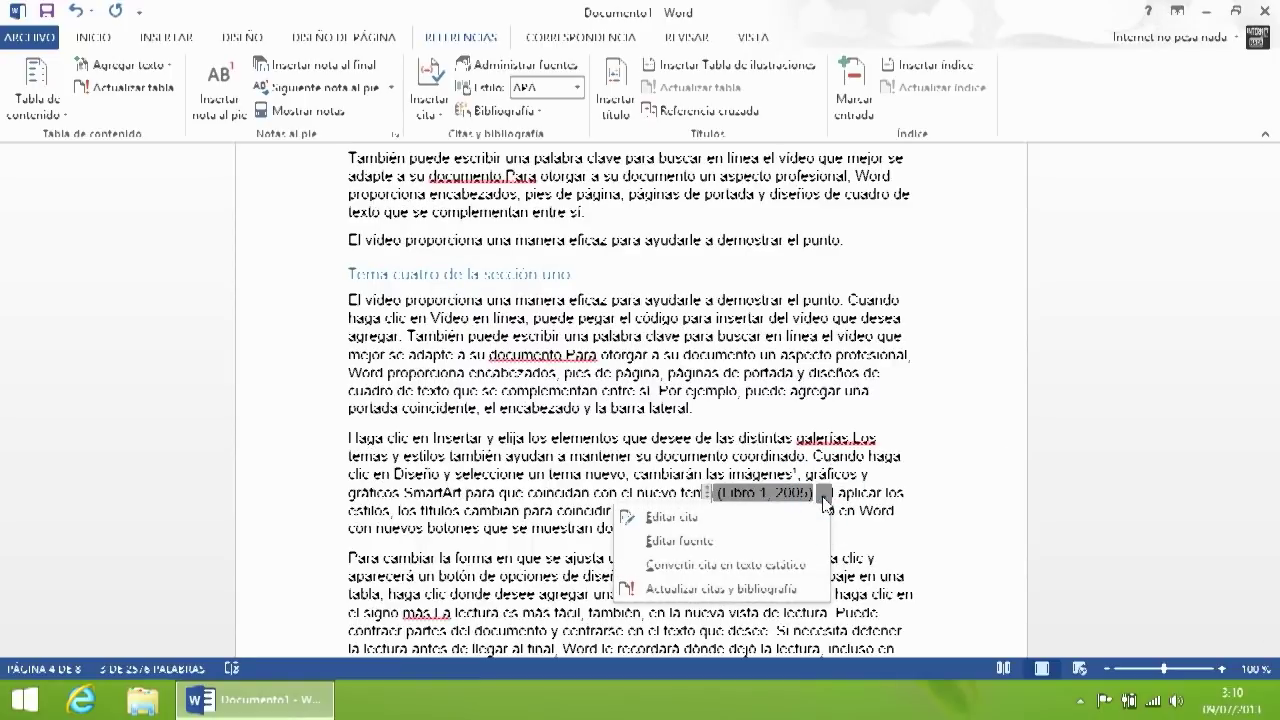
left_click(800, 566)
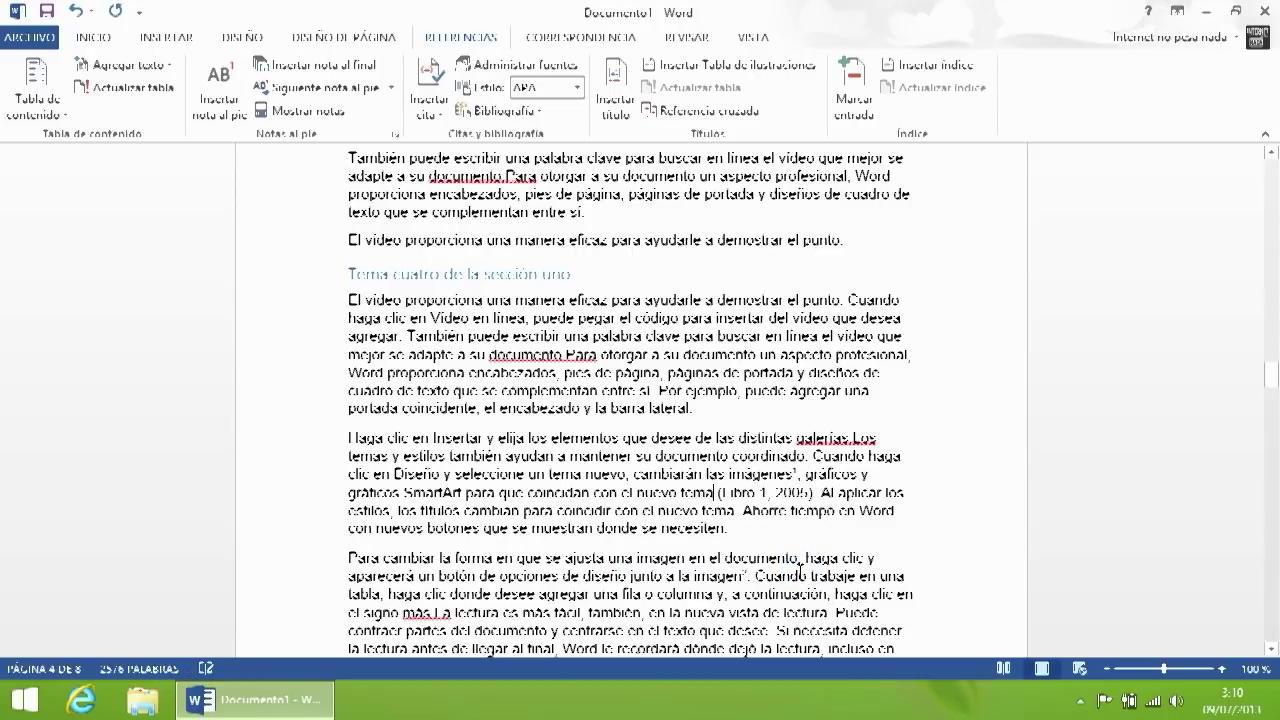
left_click(742, 492)
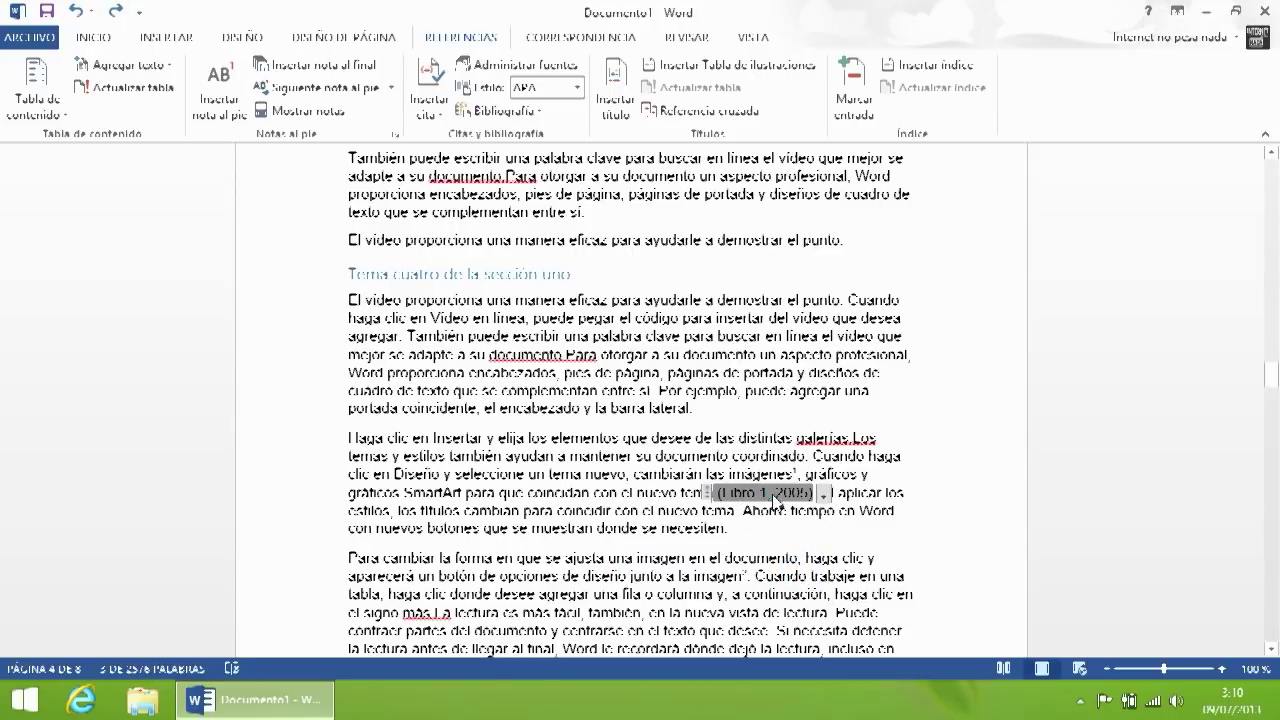
Step: Insert a break after the document's last paragraph to start a new page
left_click(528, 113)
left_click(1272, 430)
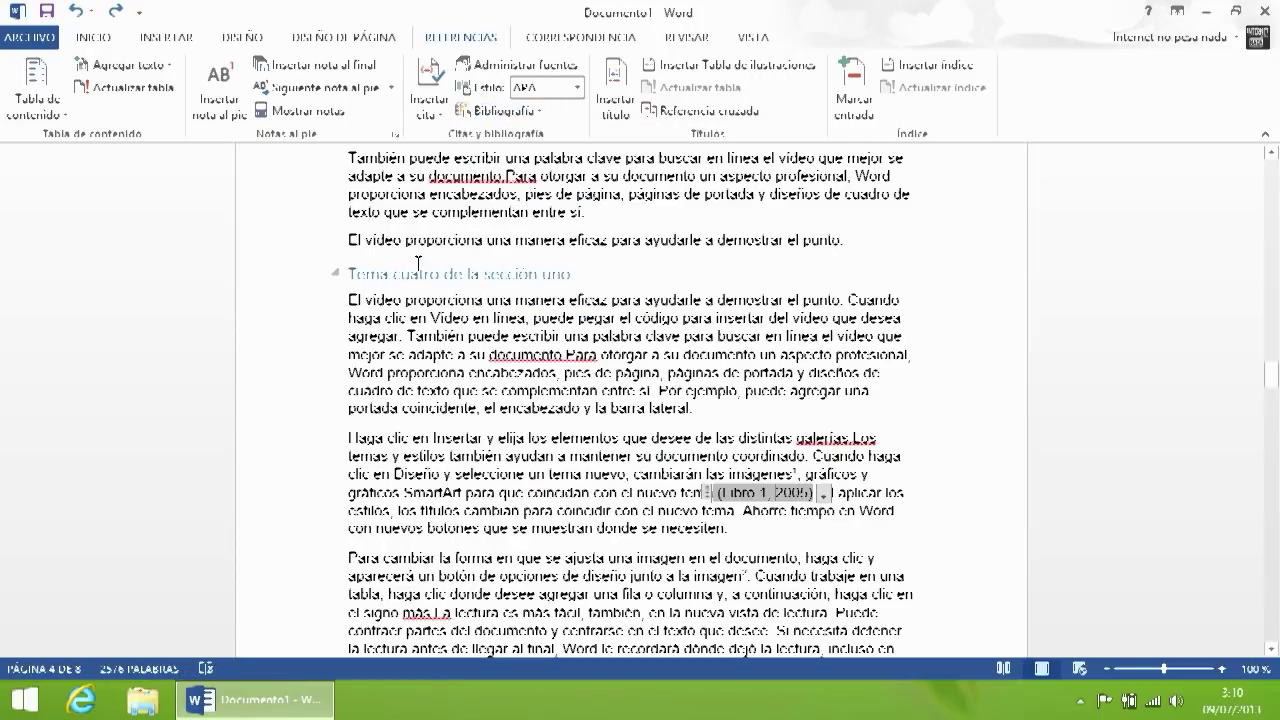
left_click_drag(1272, 437, 1272, 620)
left_click(511, 239)
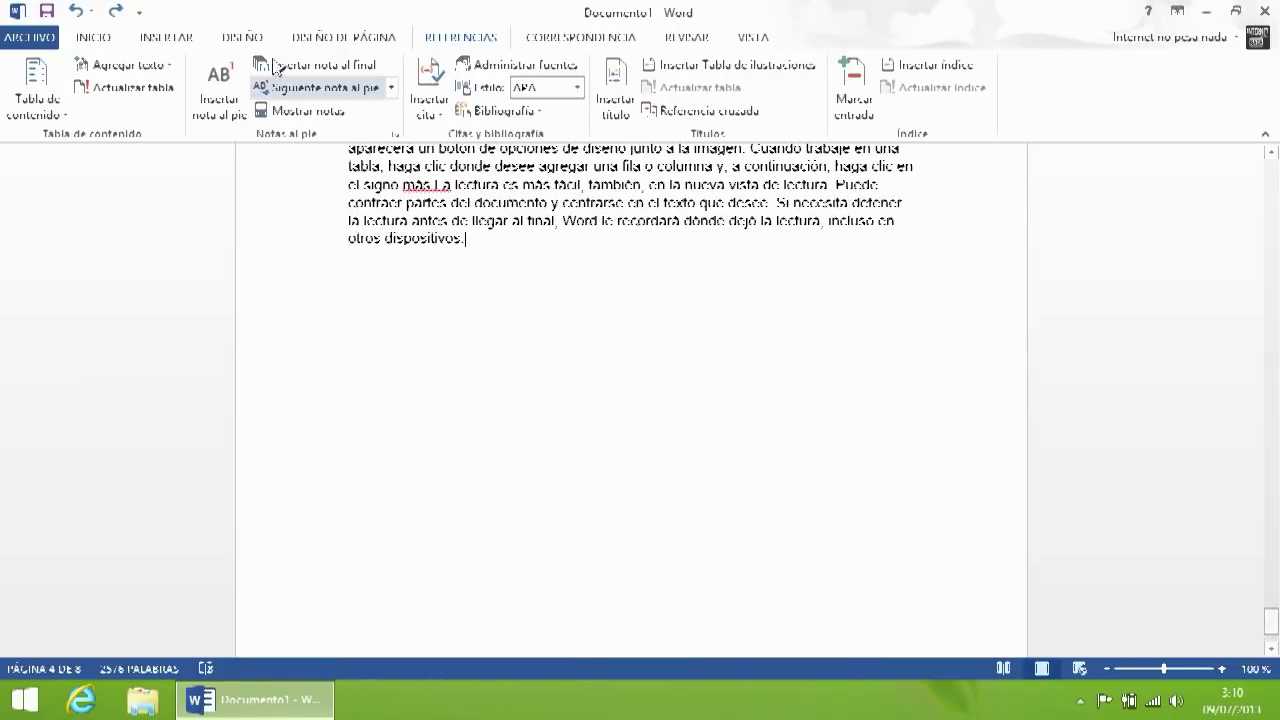
left_click(242, 37)
left_click(160, 38)
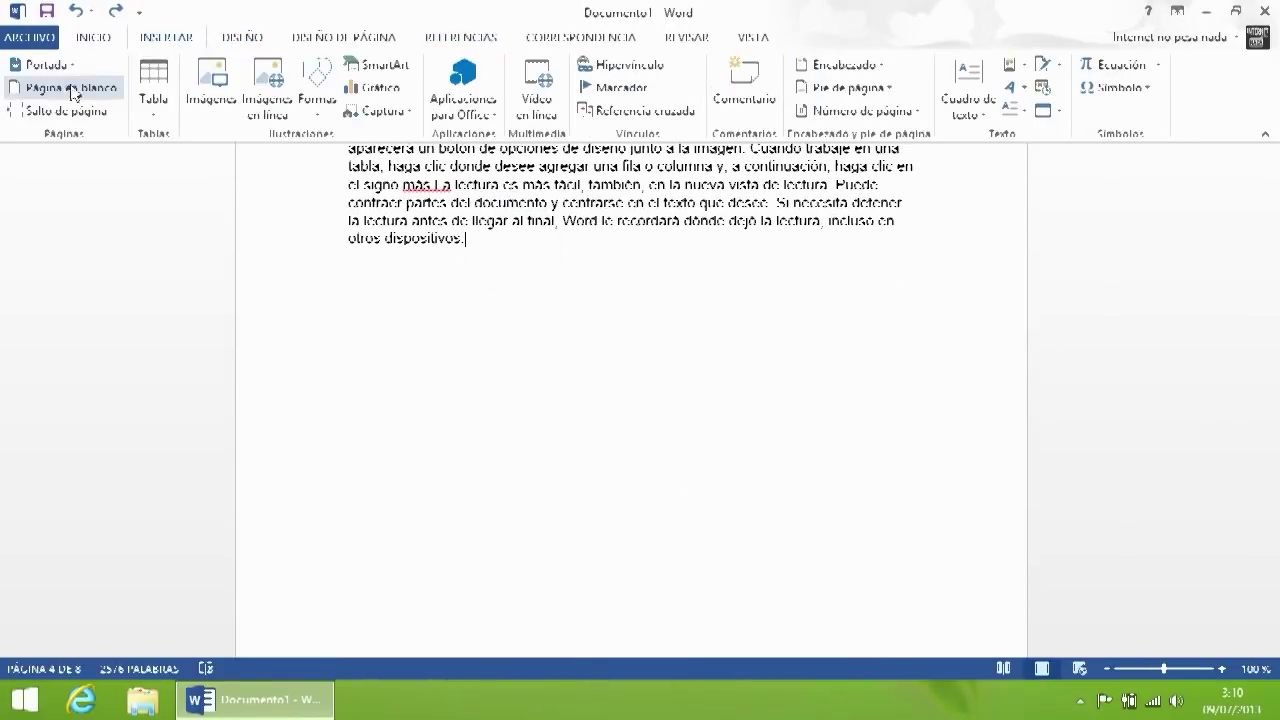
left_click(343, 40)
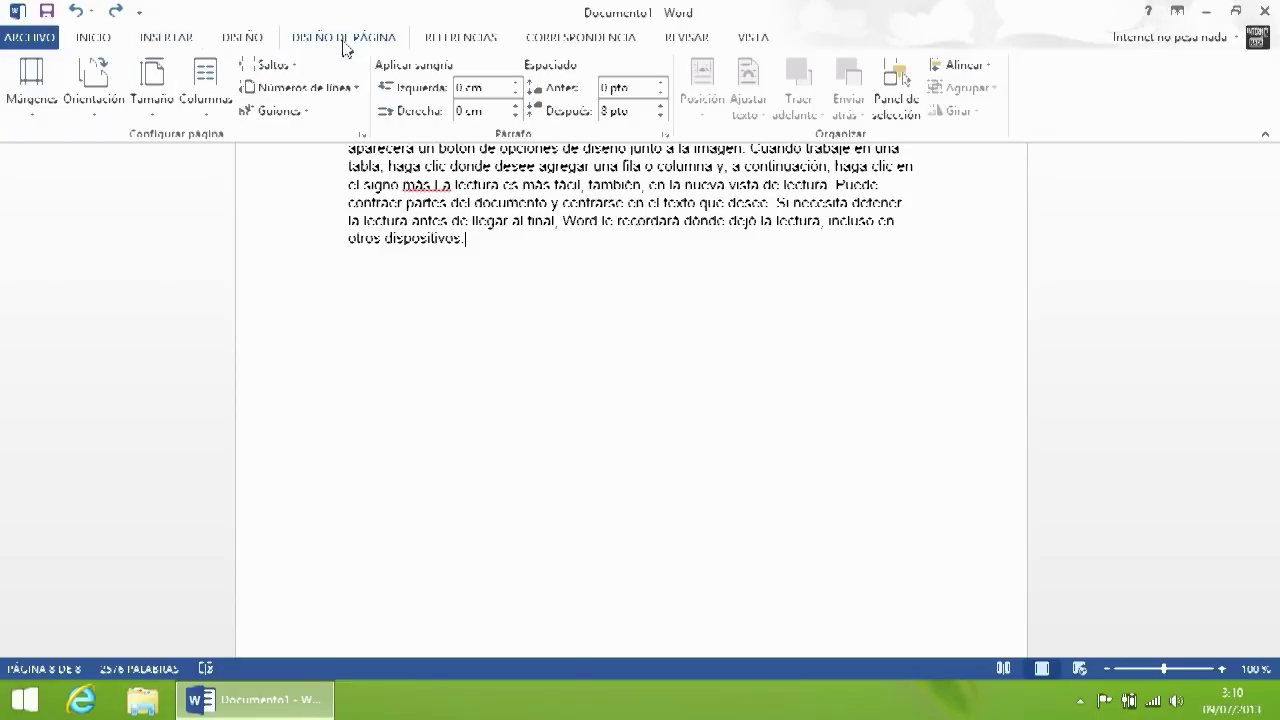
left_click(268, 64)
left_click(360, 140)
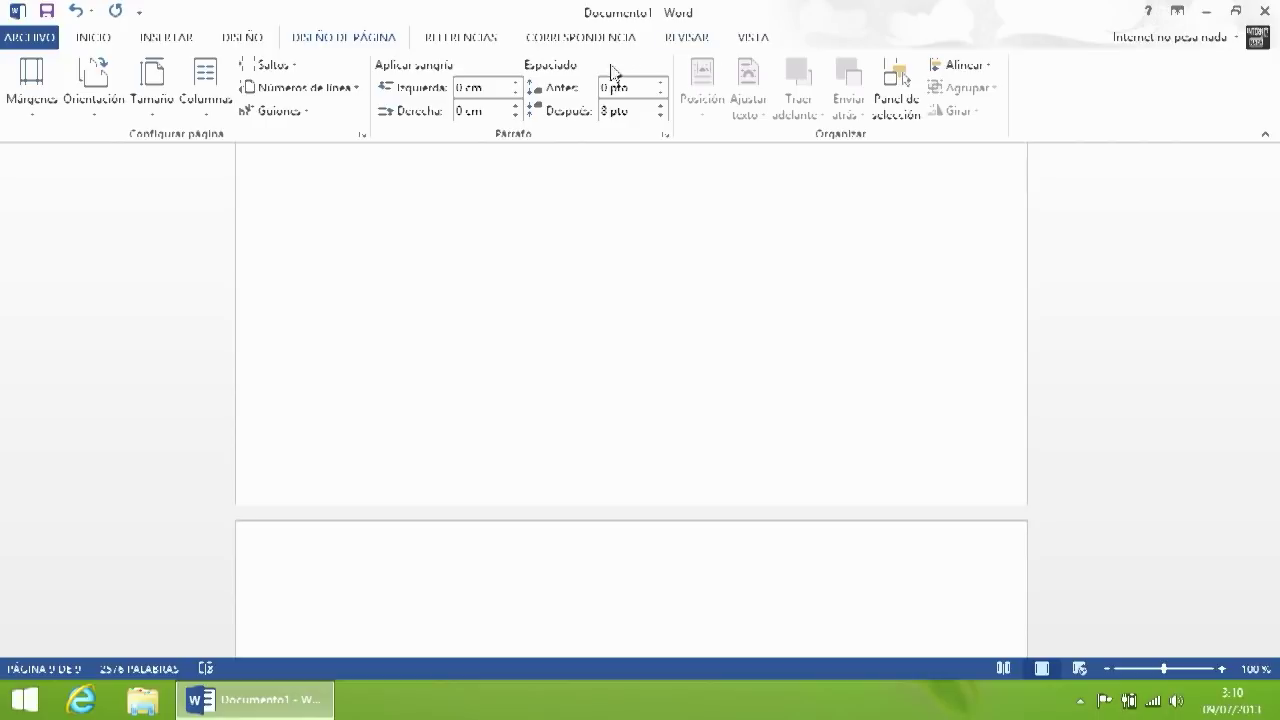
Step: Insert the built-in "Bibliografía" bibliography on the new last page
left_click(470, 40)
left_click(497, 110)
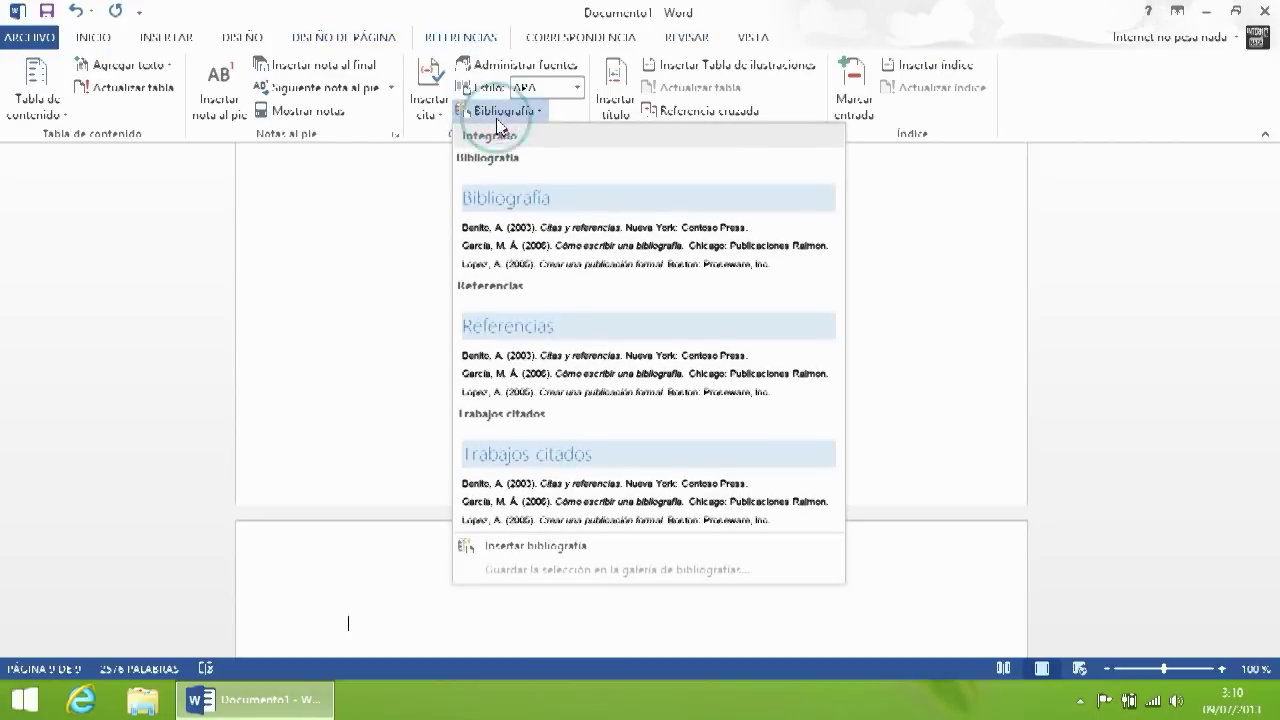
left_click(512, 228)
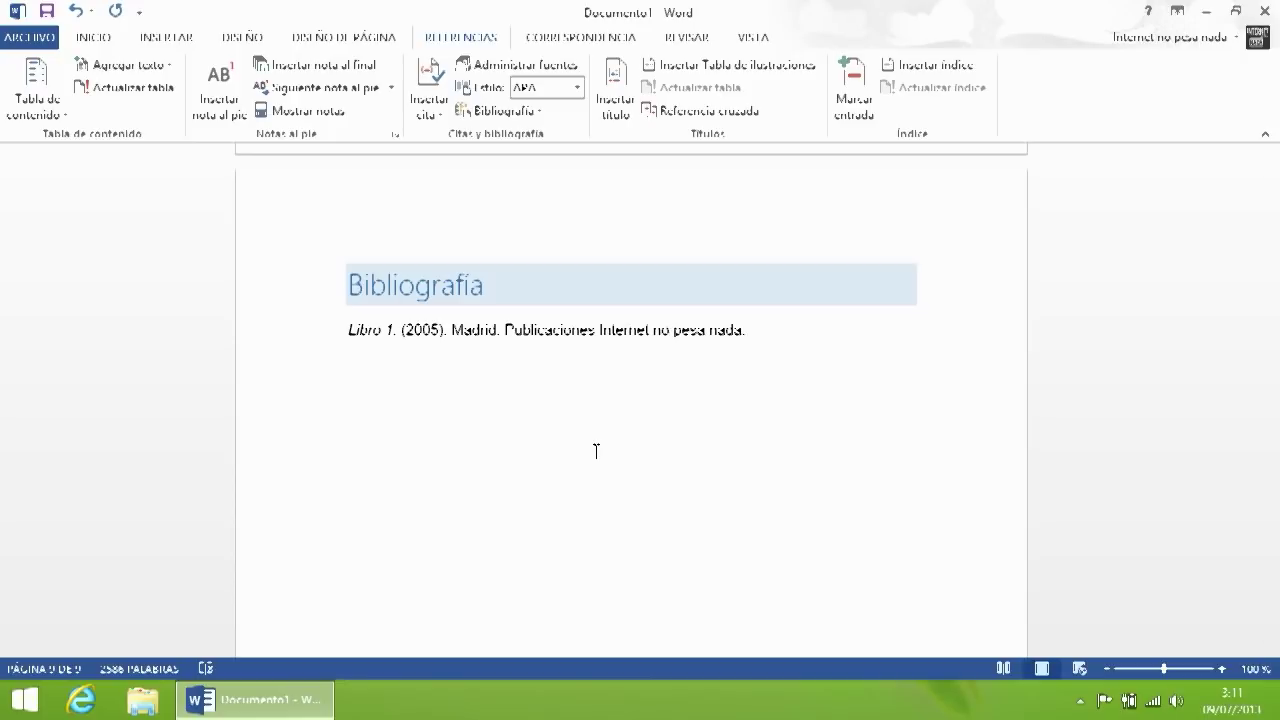
scroll(595, 450, "up", 4)
scroll(595, 460, "down", 4)
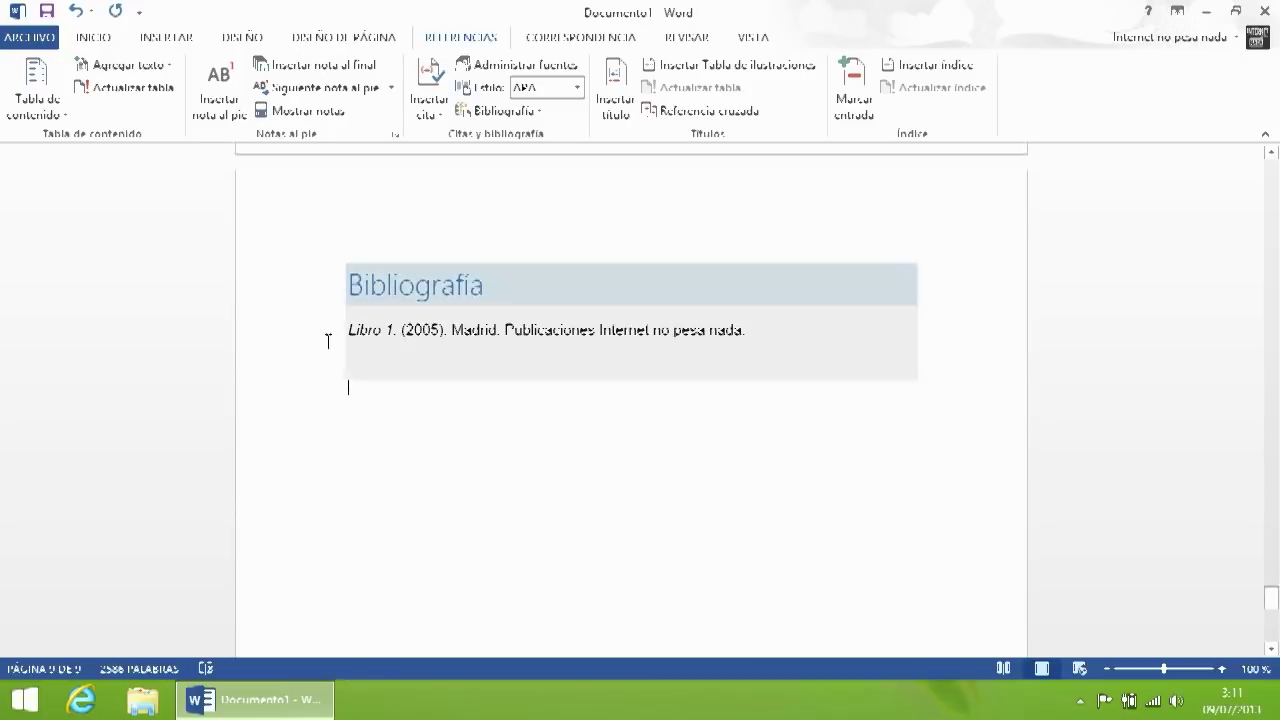
Step: Generate sample text with =rand(2,12) on a new line after the third paragraph of Tema cuatro de la sección uno
mouse_move(1271, 597)
left_mouse_down()
mouse_move(1265, 195)
mouse_move(1271, 365)
left_mouse_up()
left_click(548, 400)
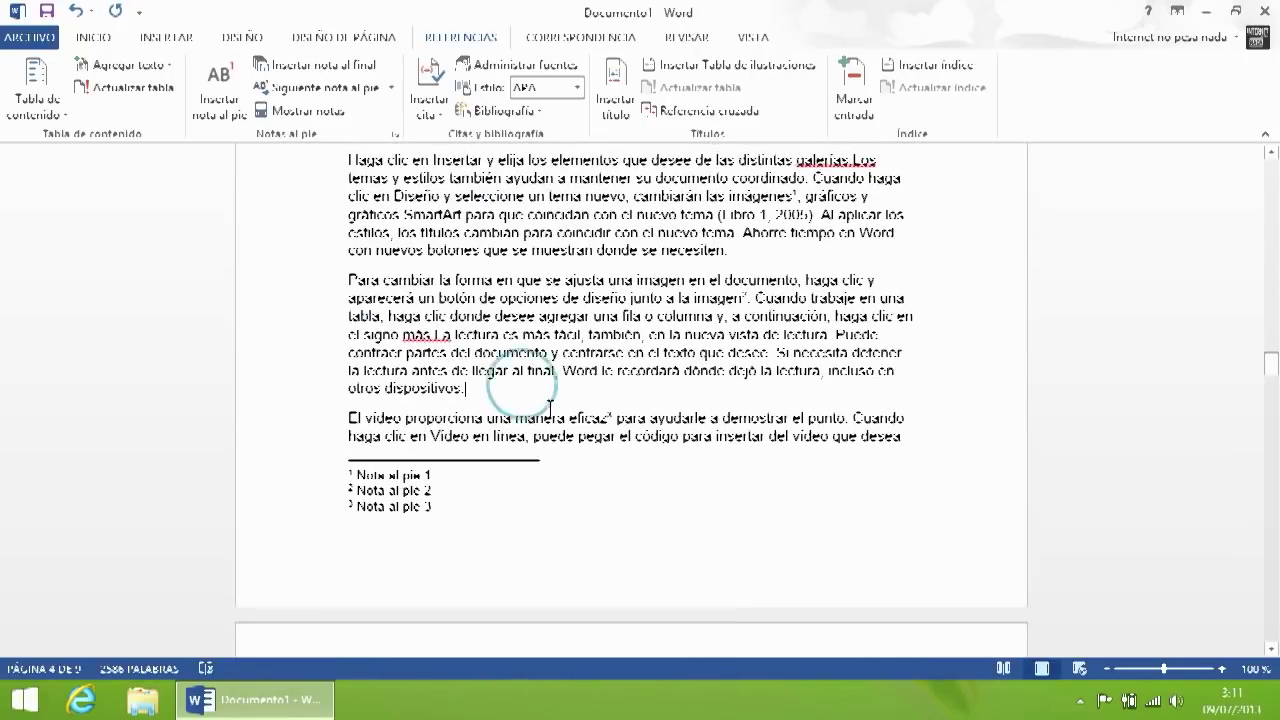
key("ctrl+Return")
type("=rand")
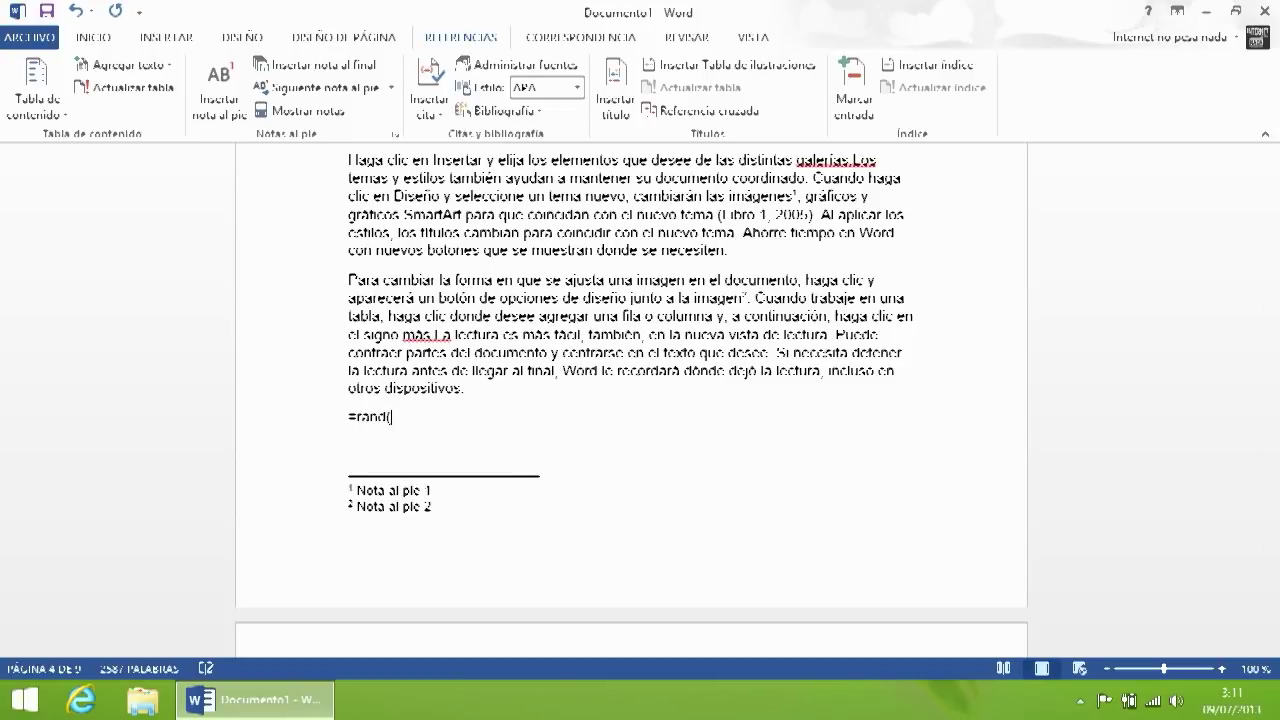
type("(2,1")
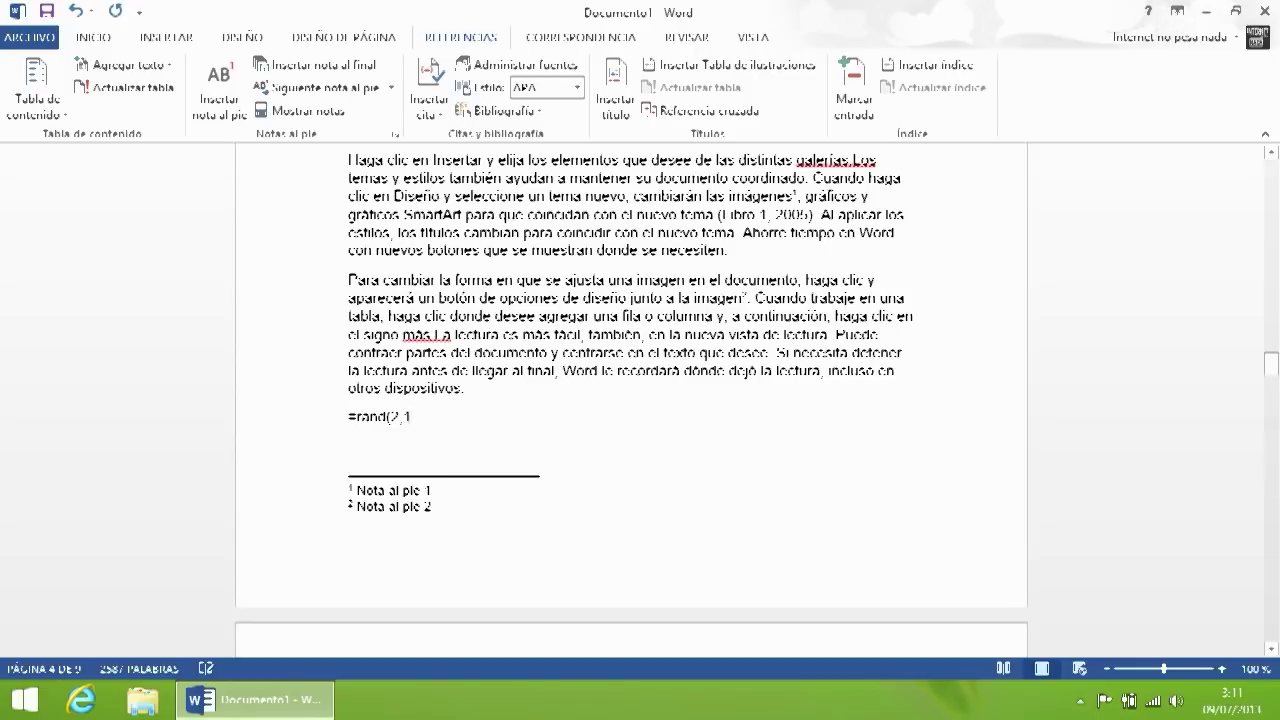
type("2)")
key("Return")
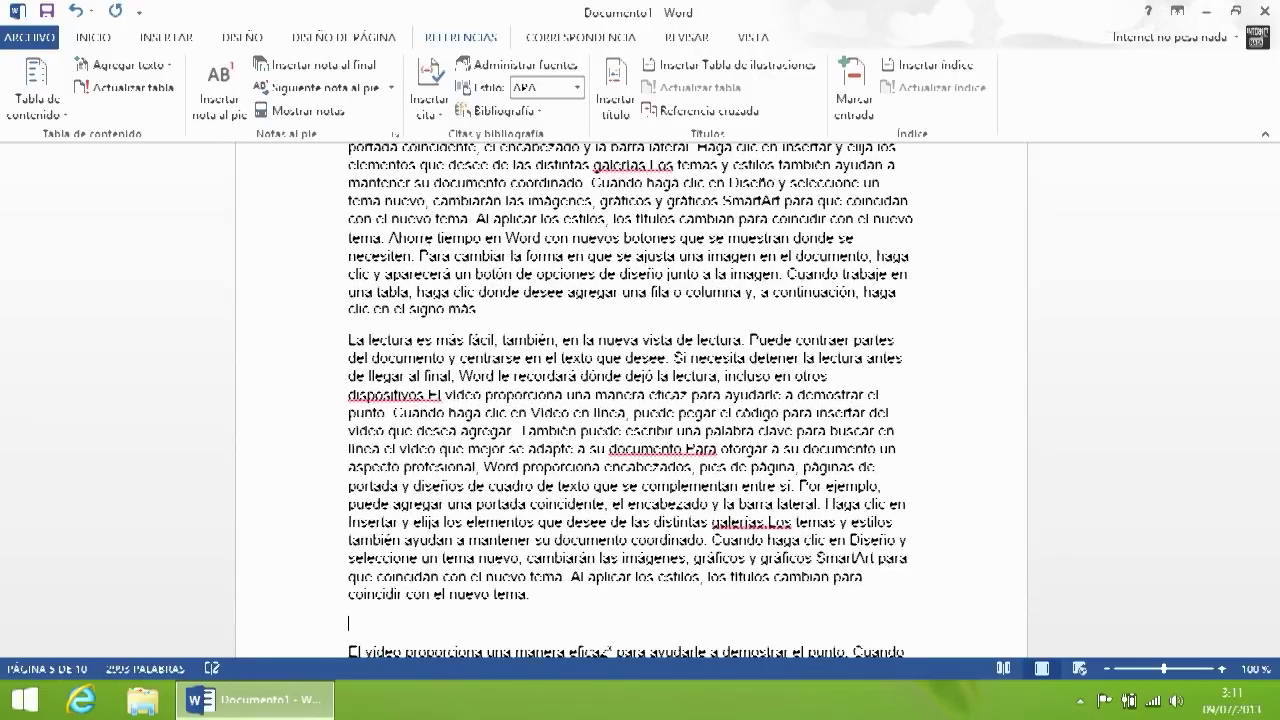
Step: Update the entire table of contents, including both headings and page numbers
scroll(621, 402, "up", 6)
scroll(621, 402, "up", 10)
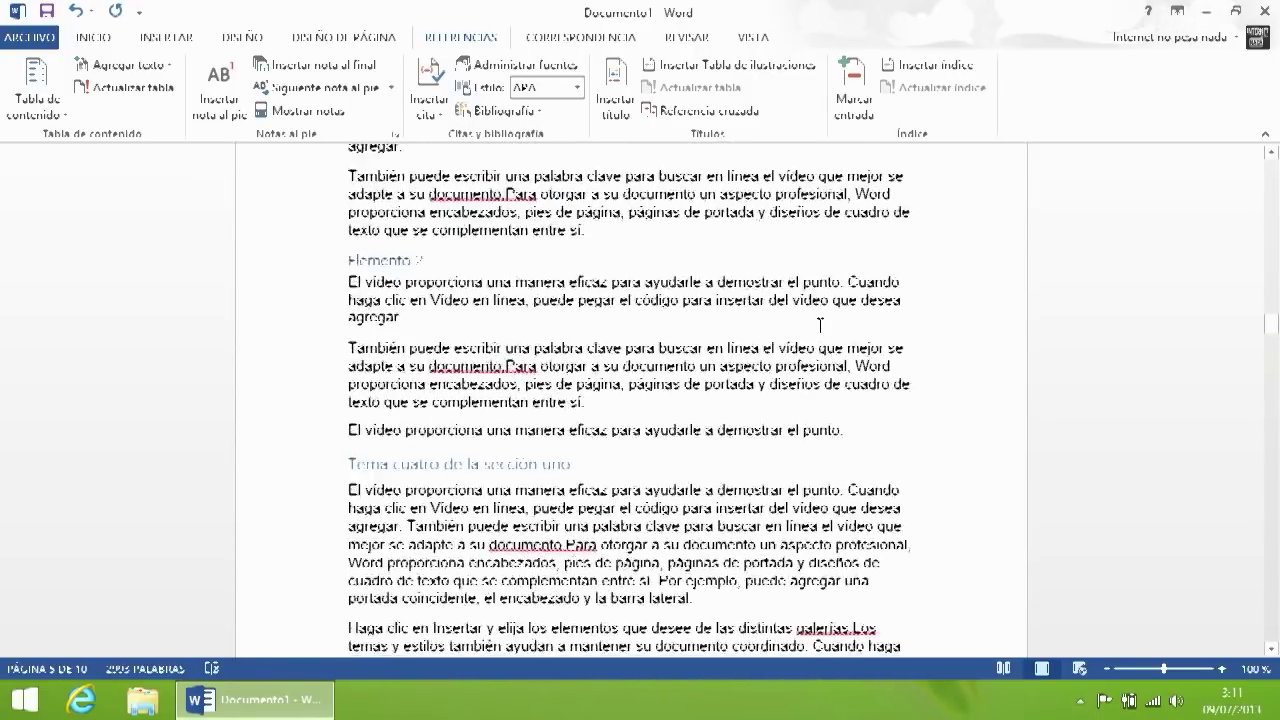
scroll(741, 308, "up", 3)
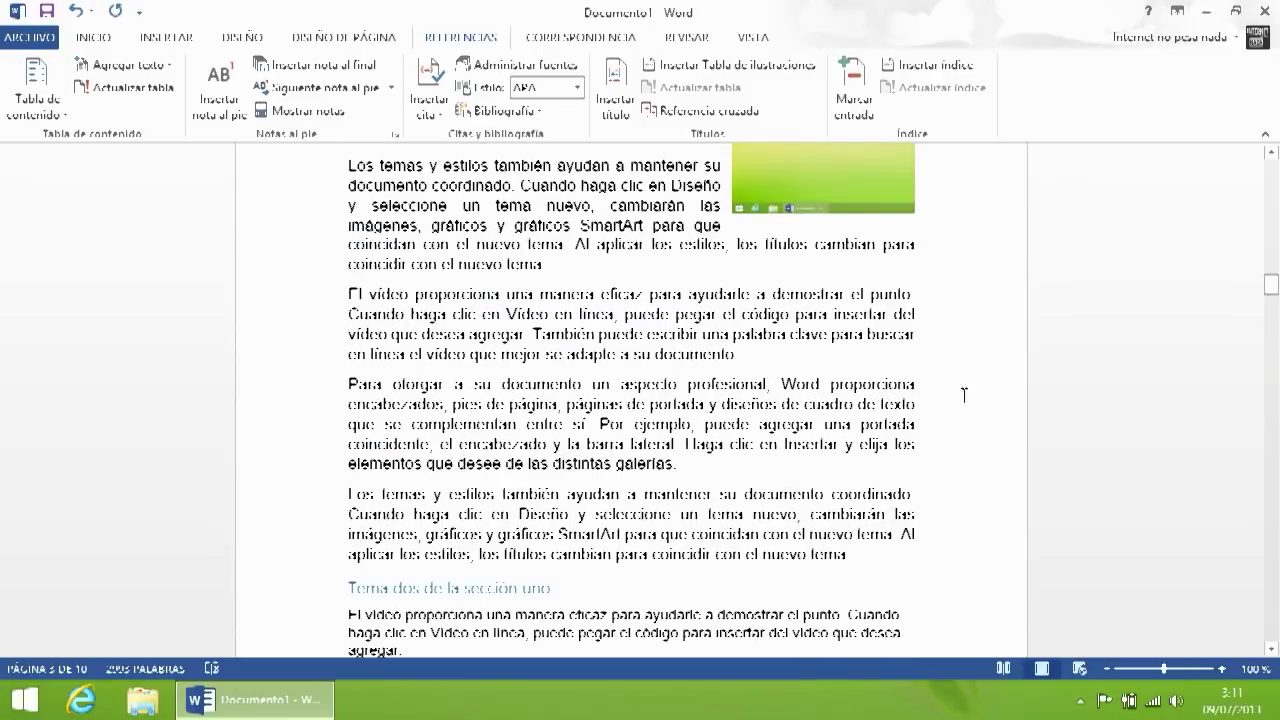
left_click_drag(1272, 288, 1272, 206)
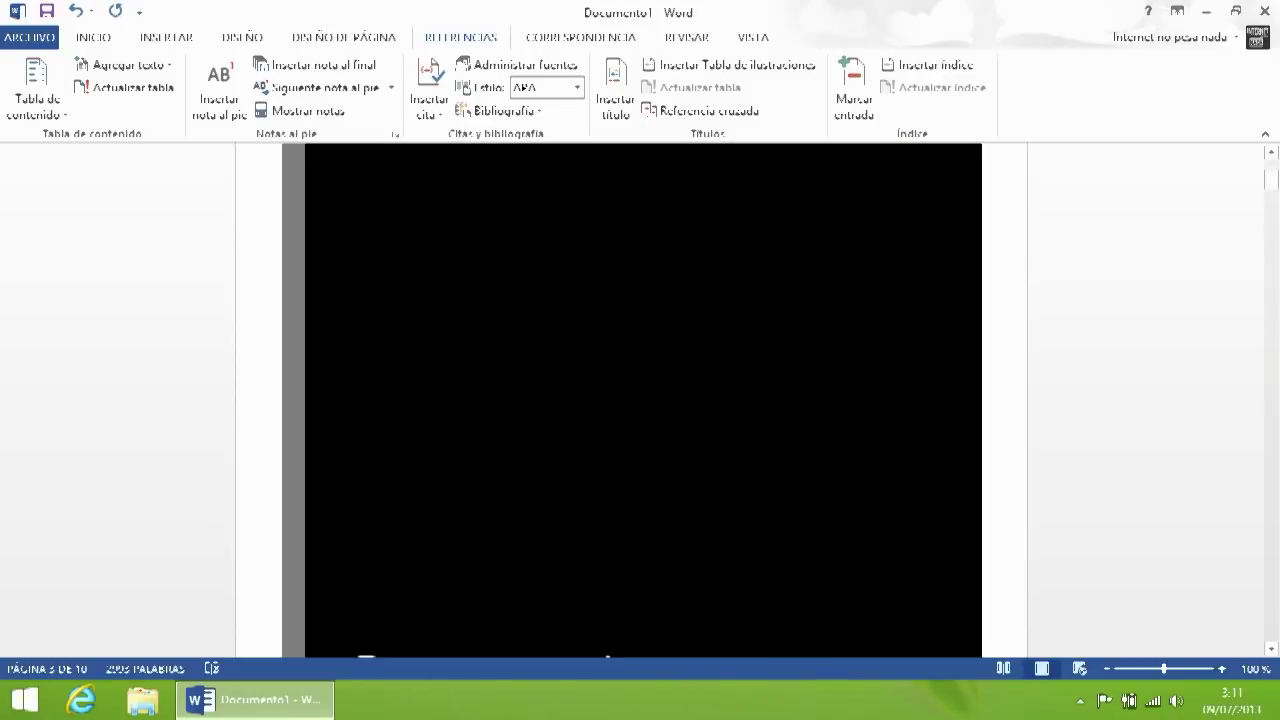
scroll(556, 312, "down", 5)
scroll(543, 251, "up", 1)
left_click(472, 388)
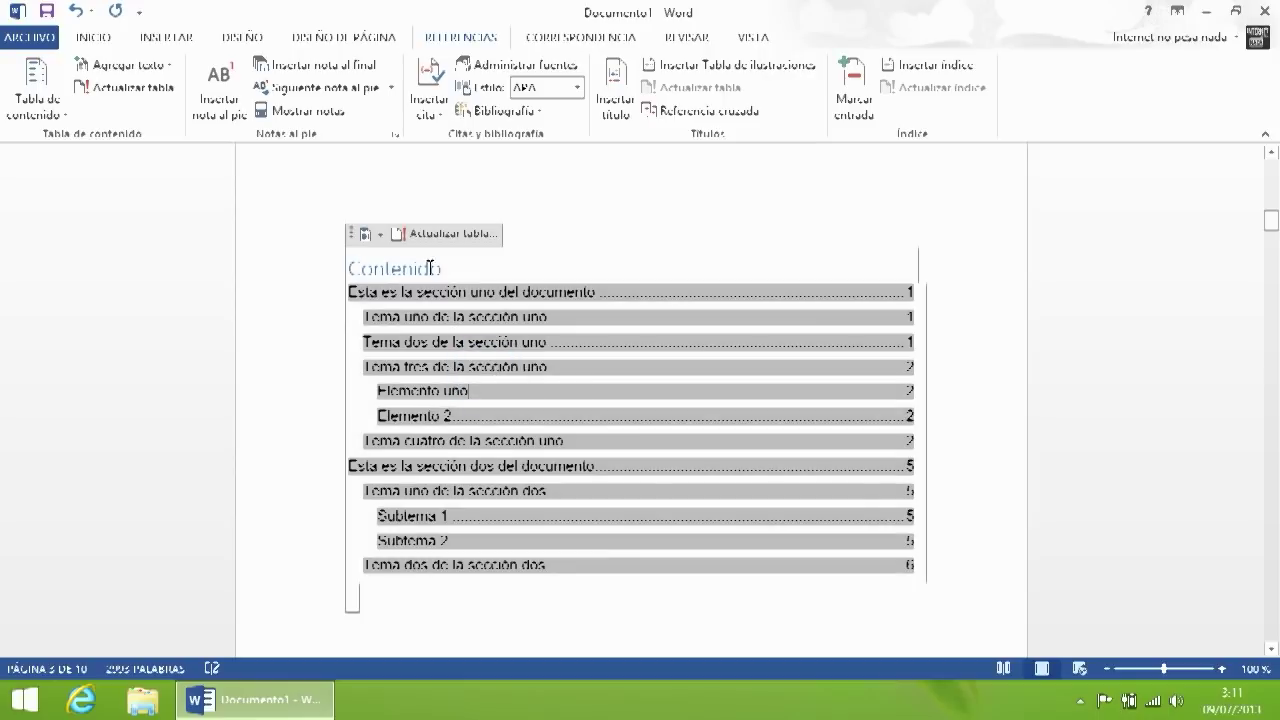
left_click(434, 233)
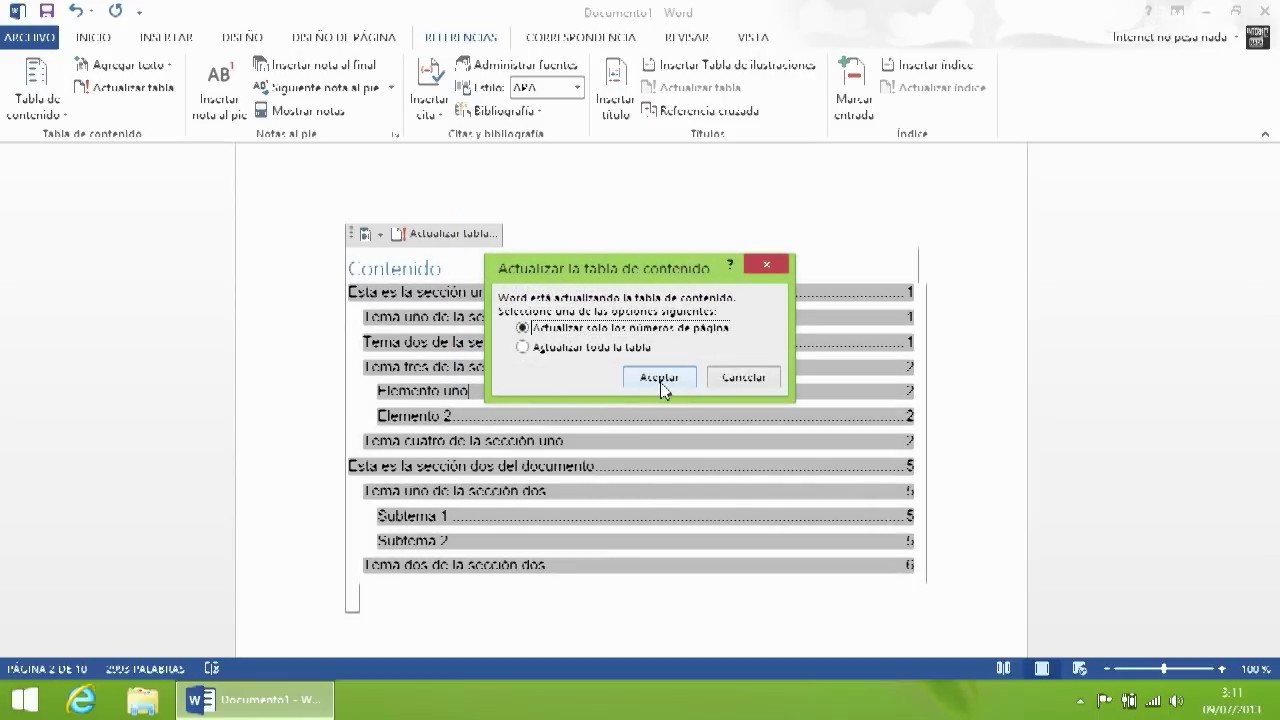
left_click(628, 347)
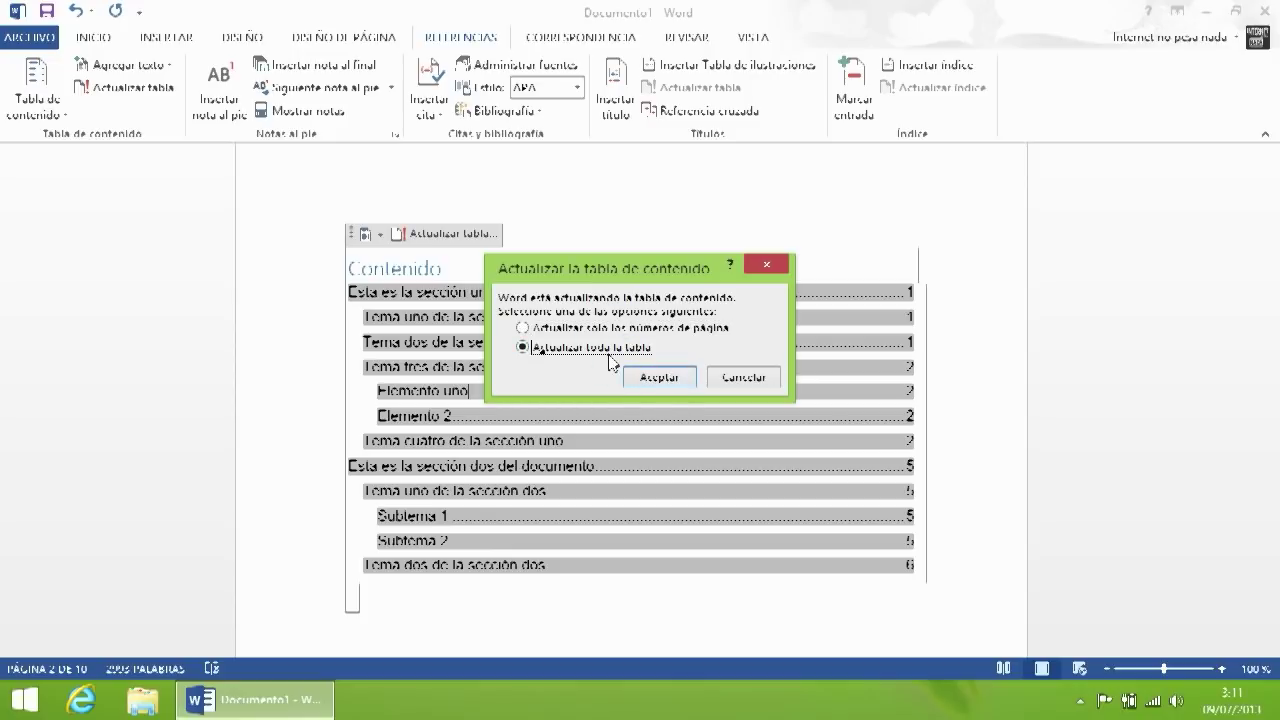
left_click(668, 381)
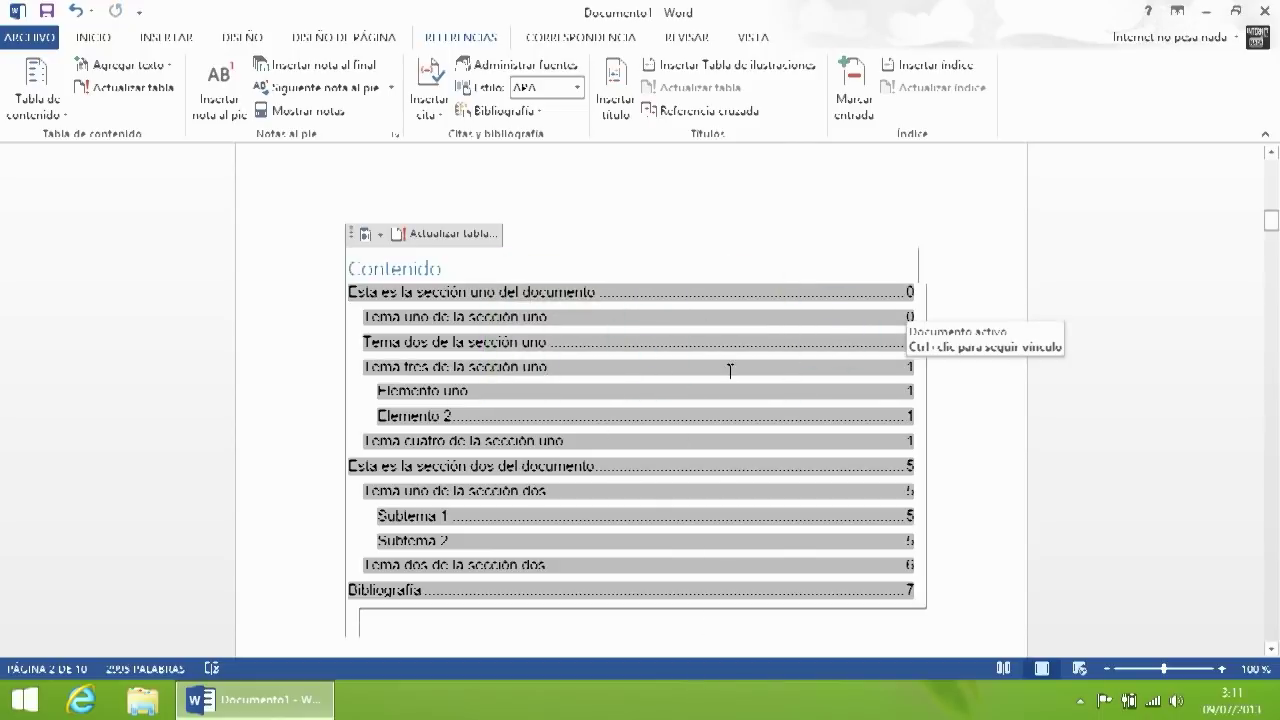
scroll(697, 449, "down", 10)
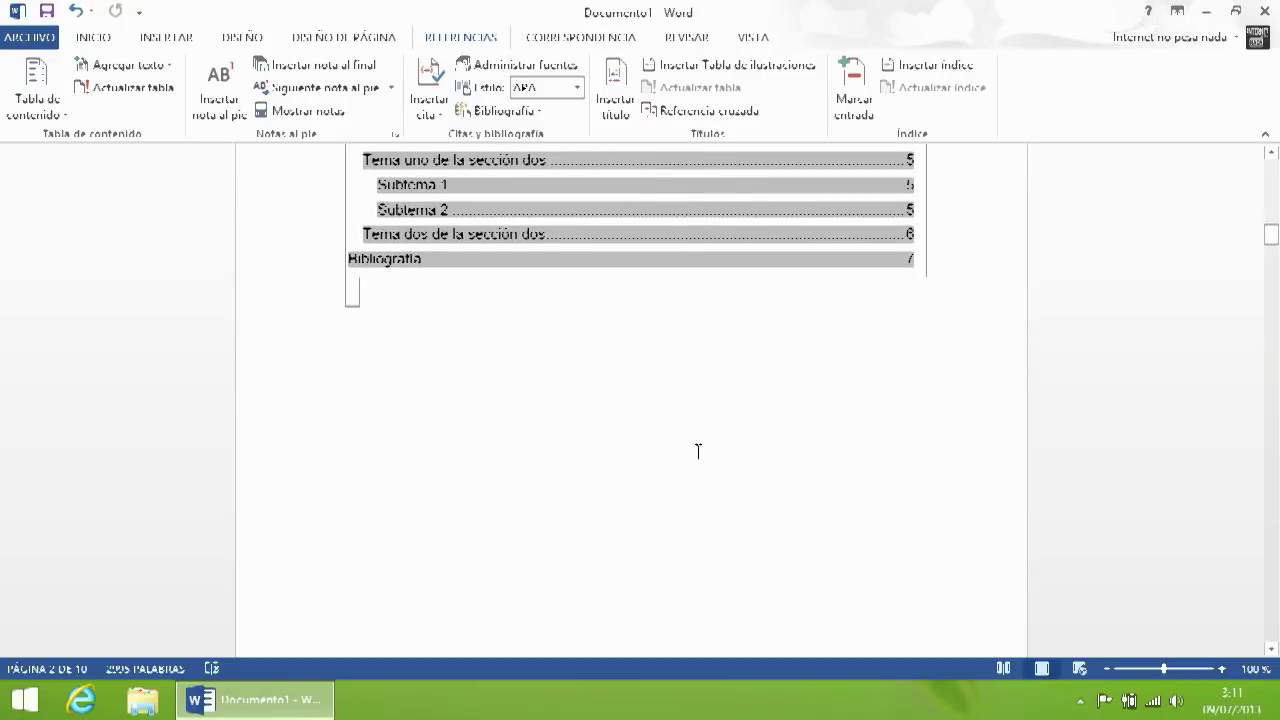
scroll(699, 444, "down", 15)
scroll(435, 545, "up", 5)
scroll(435, 545, "up", 10)
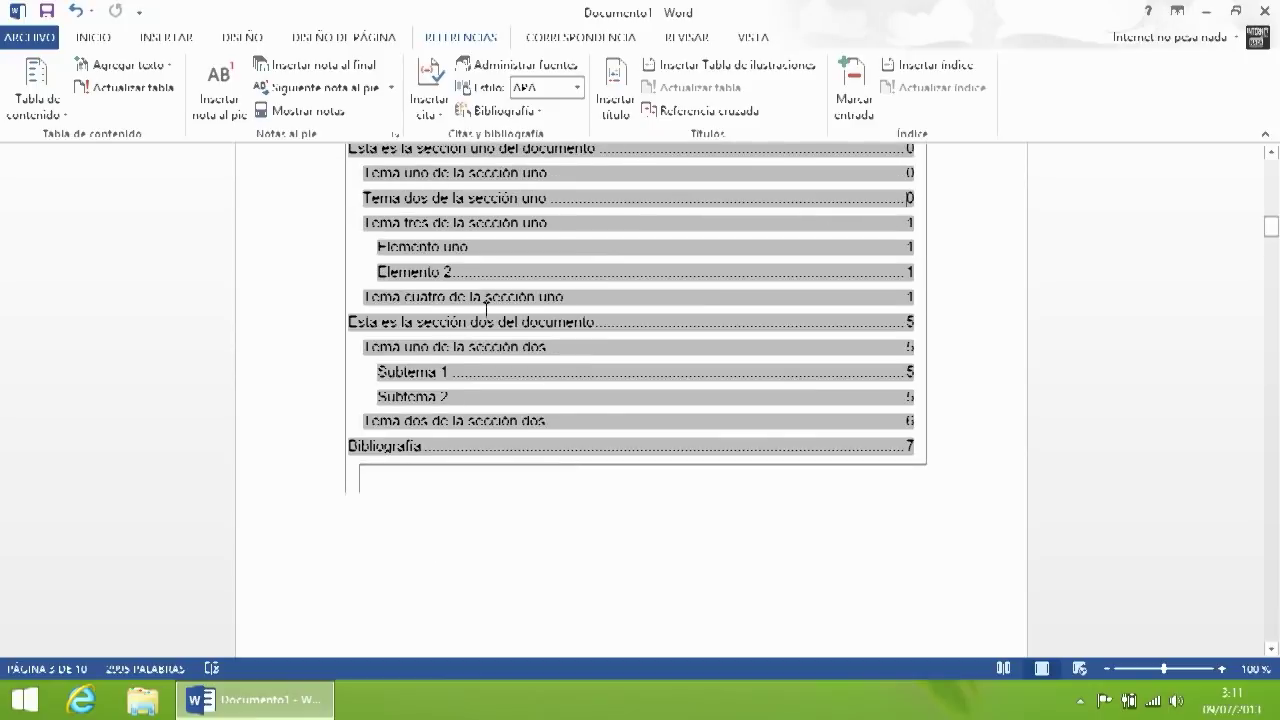
Step: Insert the built-in "En blanco" footer on section one's first page and enable different odd and even pages
left_click(905, 287)
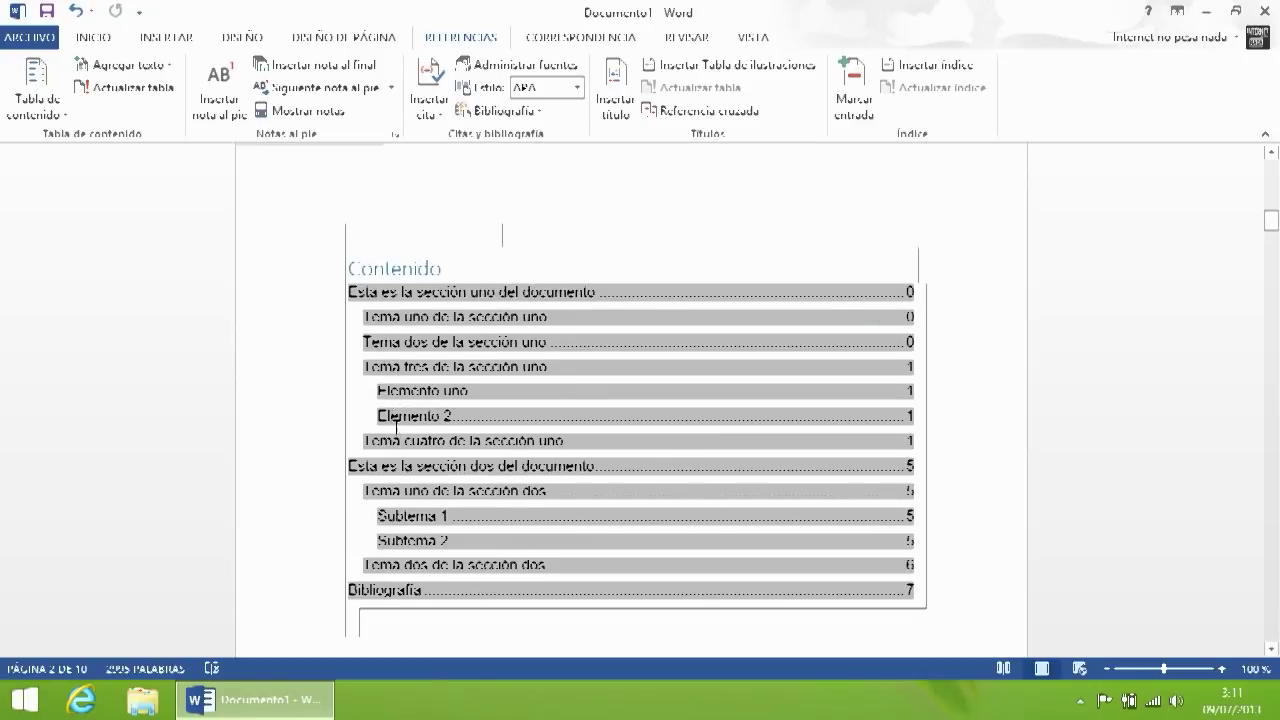
scroll(482, 423, "down", 3)
scroll(488, 373, "down", 3)
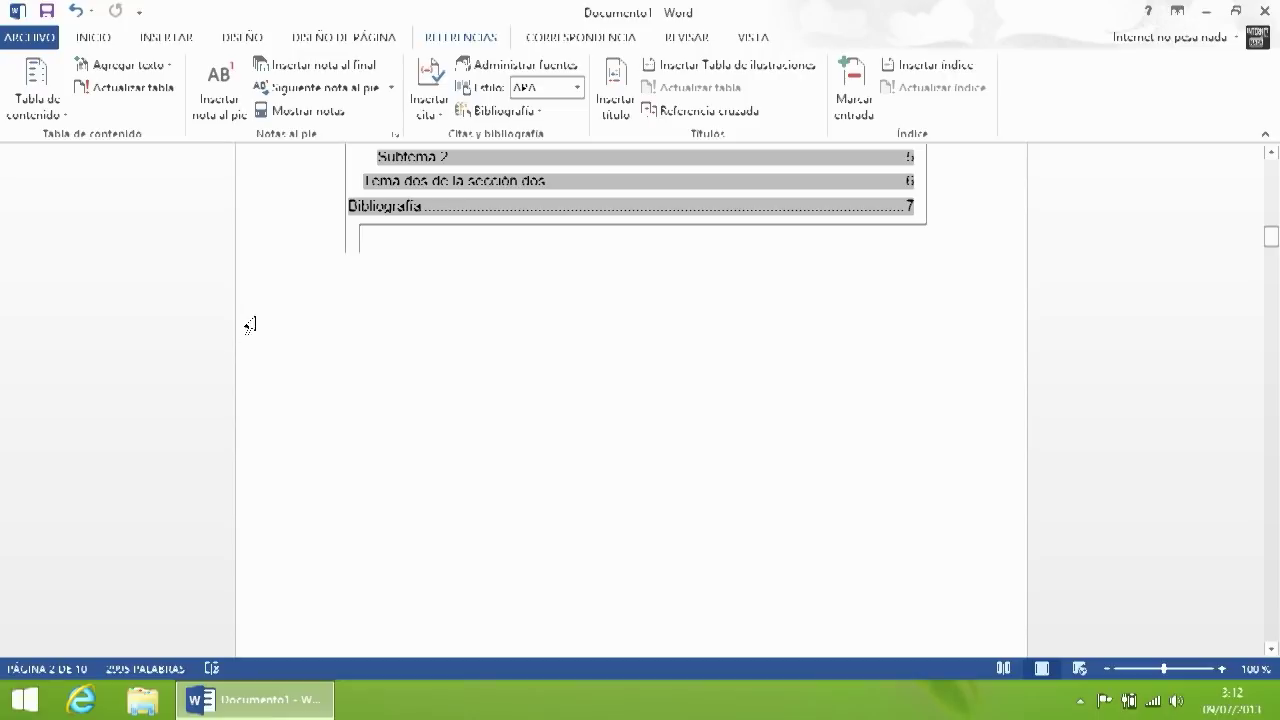
scroll(306, 297, "down", 5)
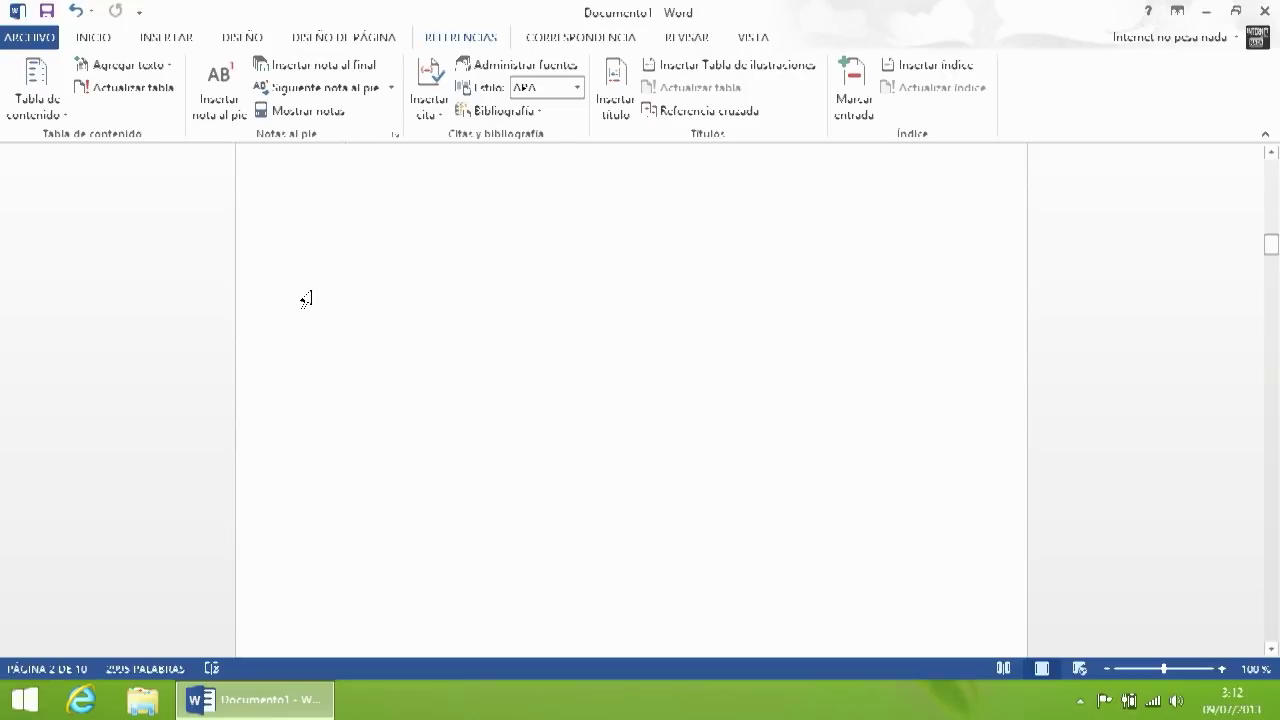
scroll(306, 297, "down", 5)
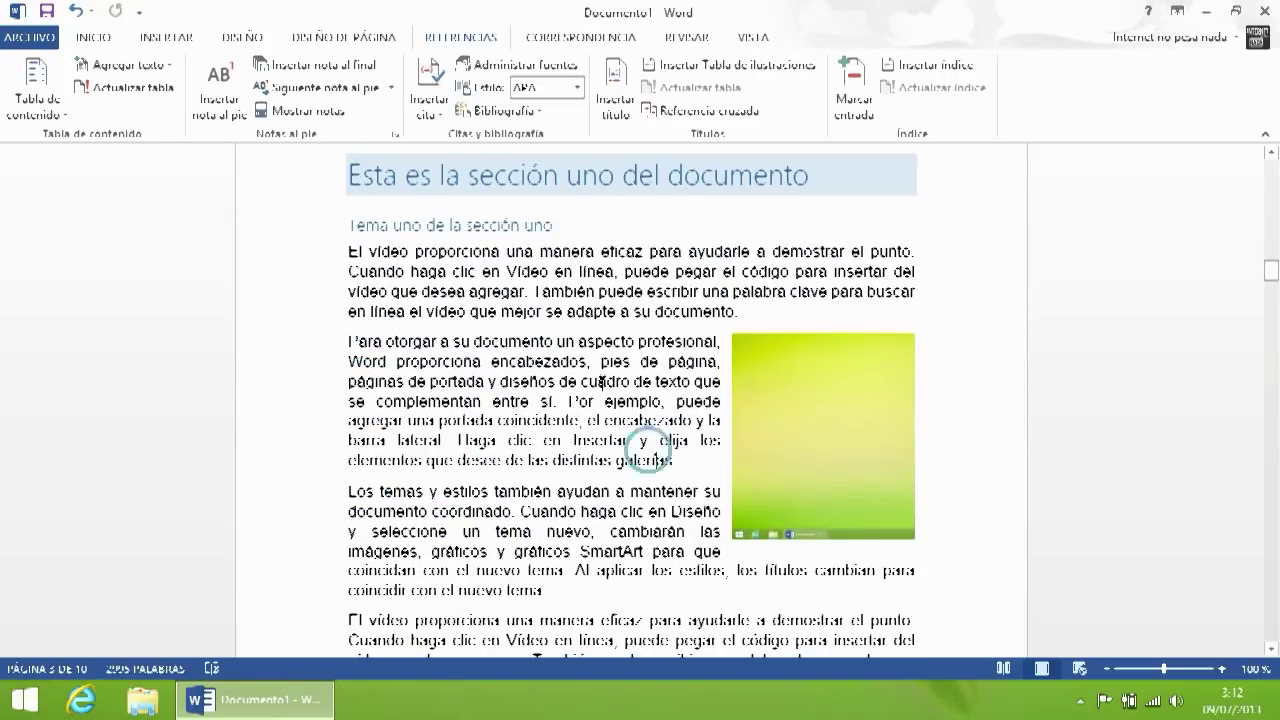
left_click(352, 38)
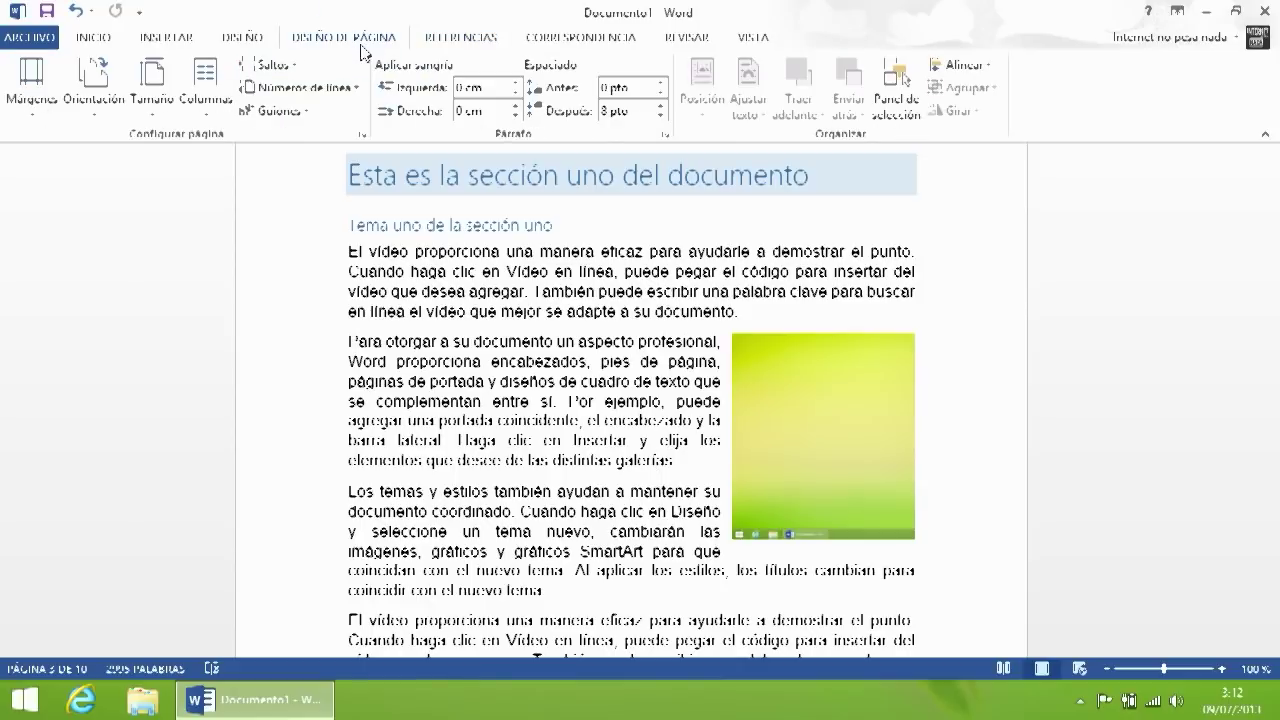
left_click(168, 38)
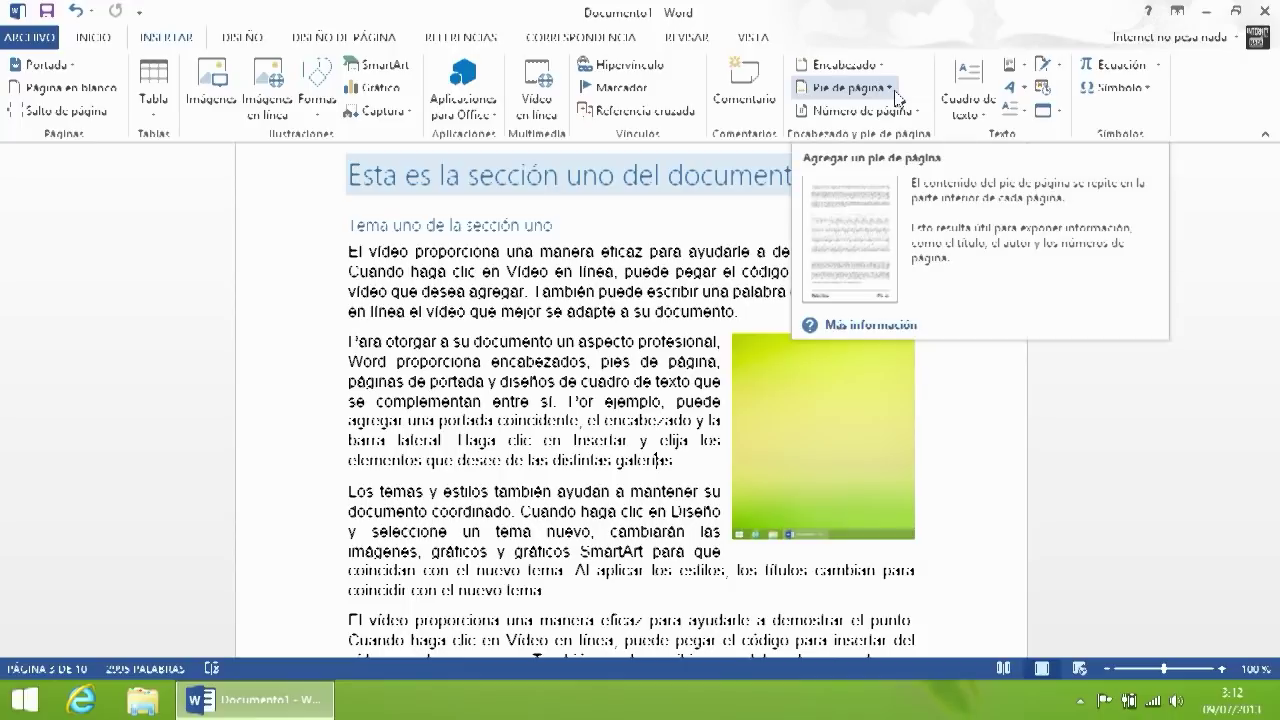
left_click(886, 90)
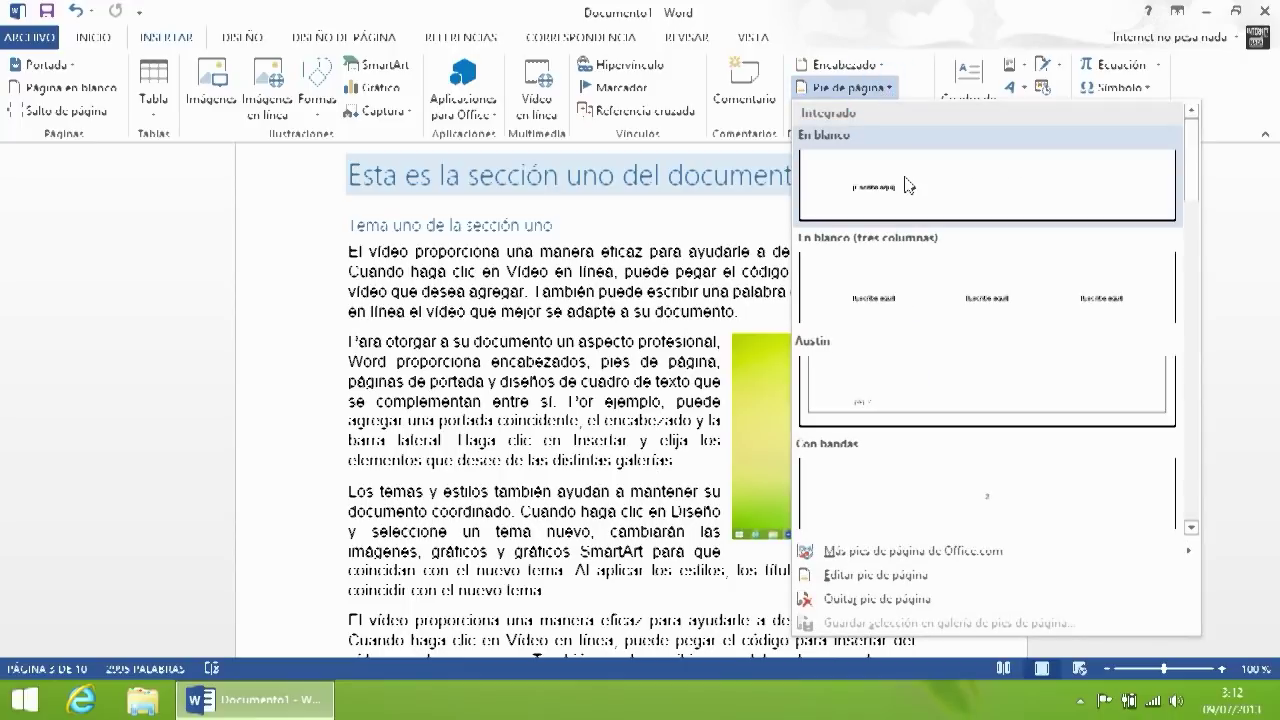
left_click(908, 188)
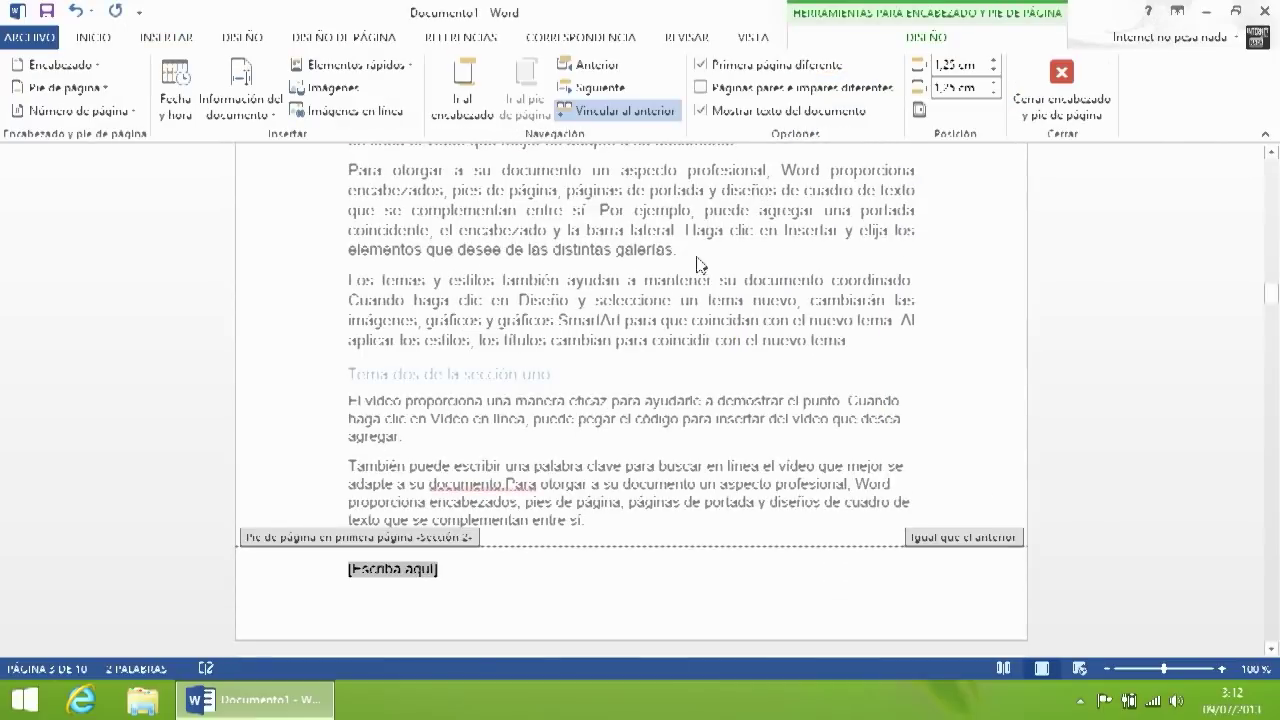
scroll(504, 477, "down", 3)
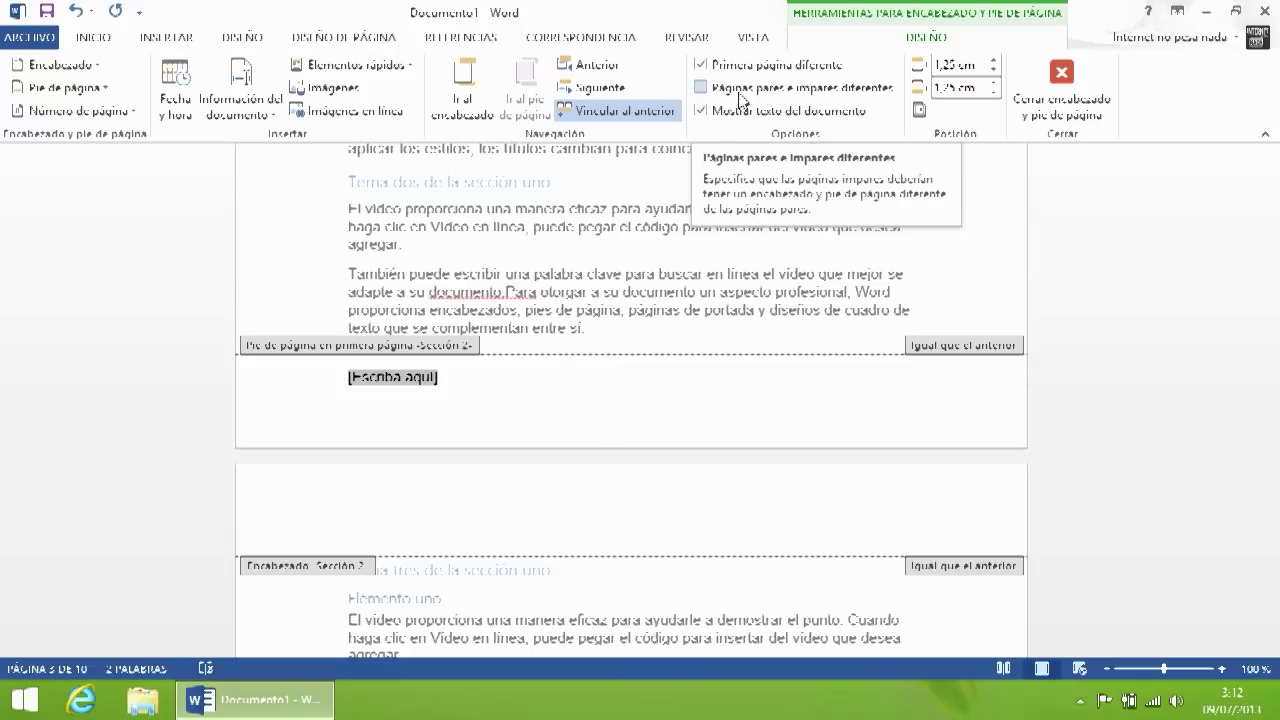
left_click(801, 89)
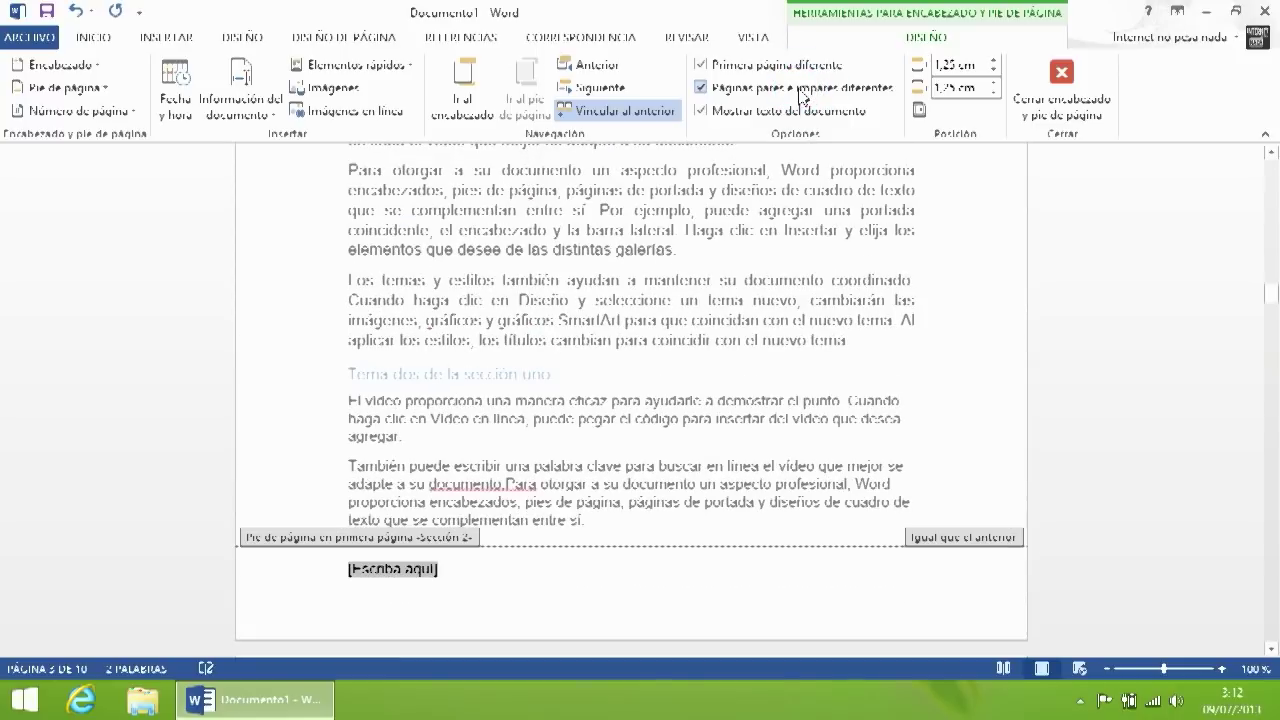
Step: Right-align the odd-page footer of Sección 2 and insert the "Número sin formato 3" page number at the page end
scroll(445, 440, "down", 10)
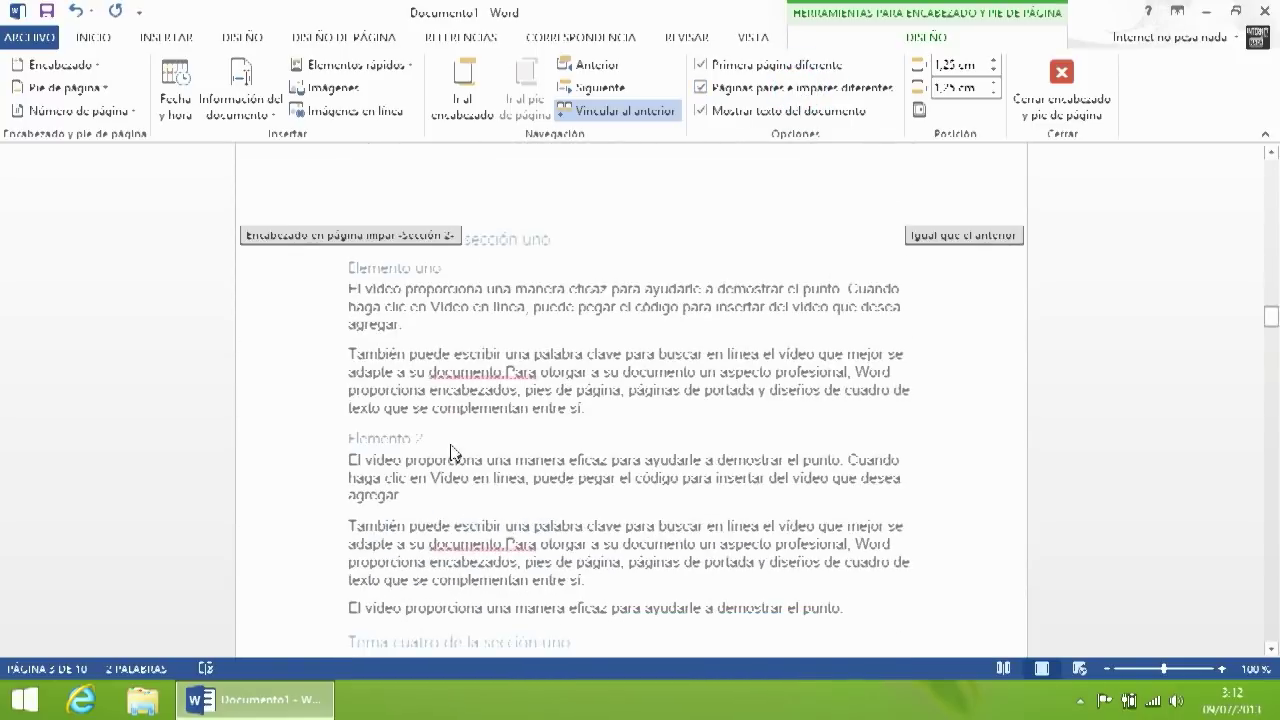
scroll(452, 453, "down", 15)
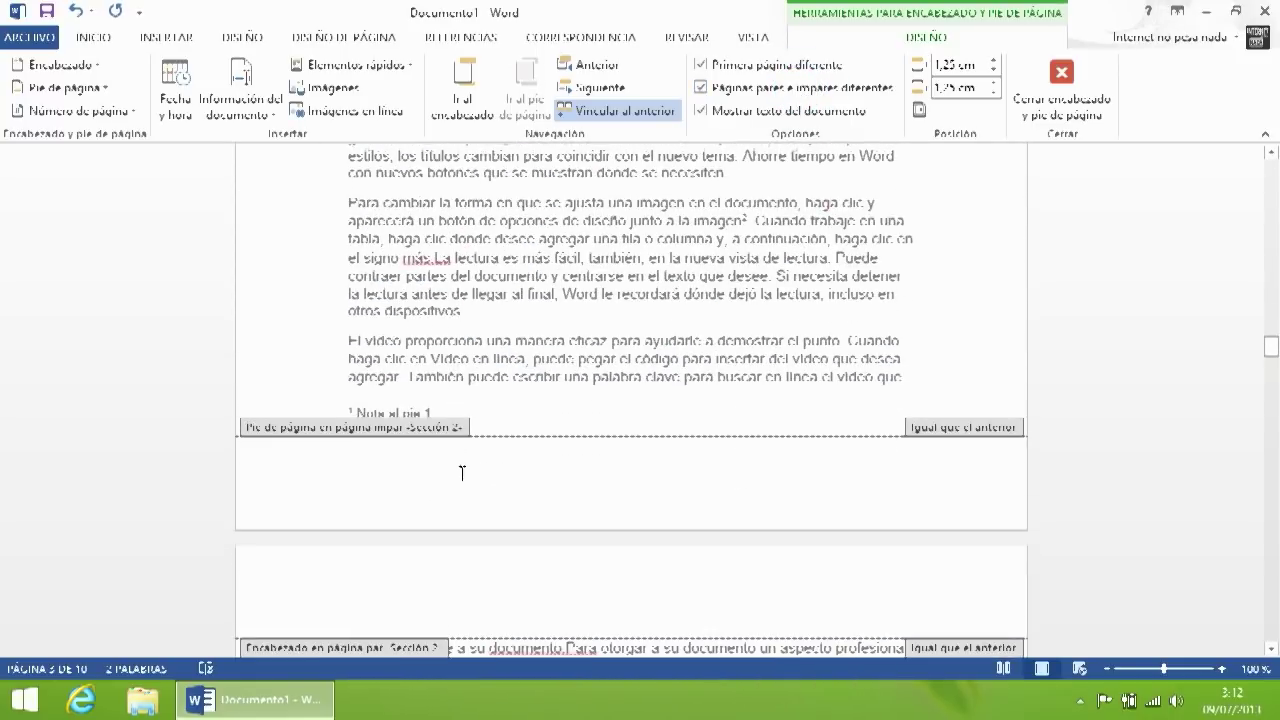
left_click(600, 464)
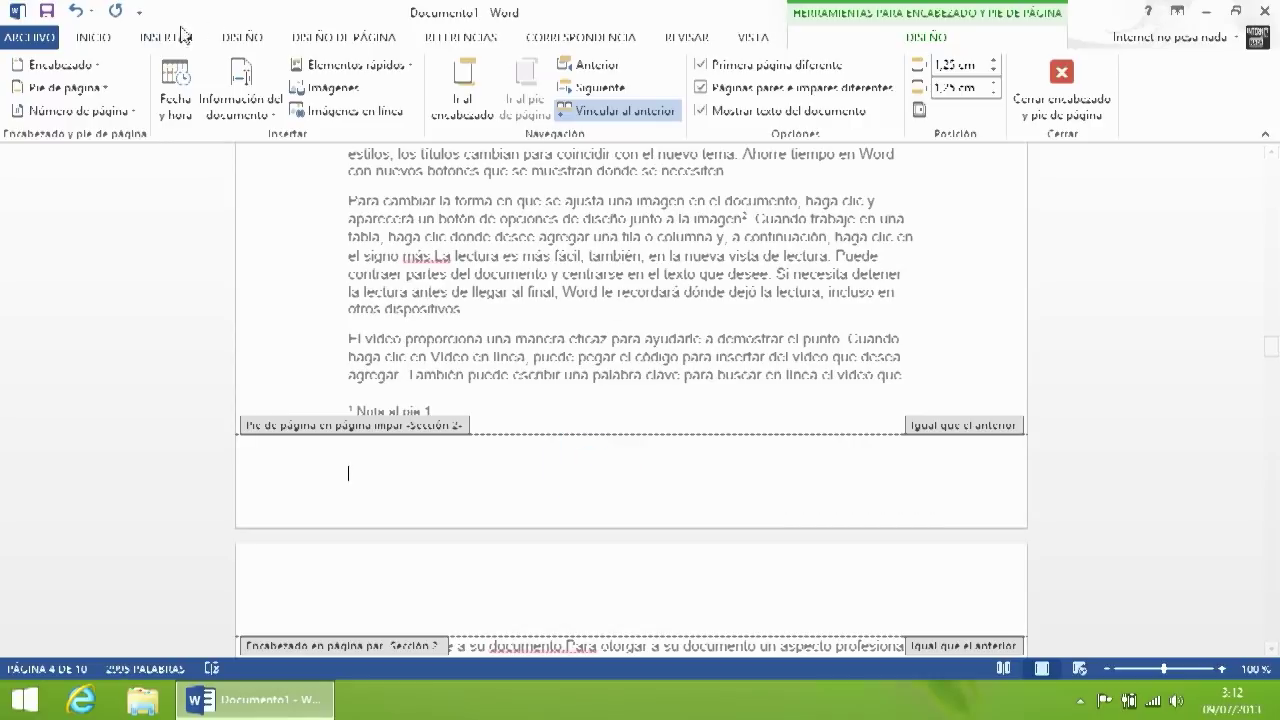
left_click(90, 38)
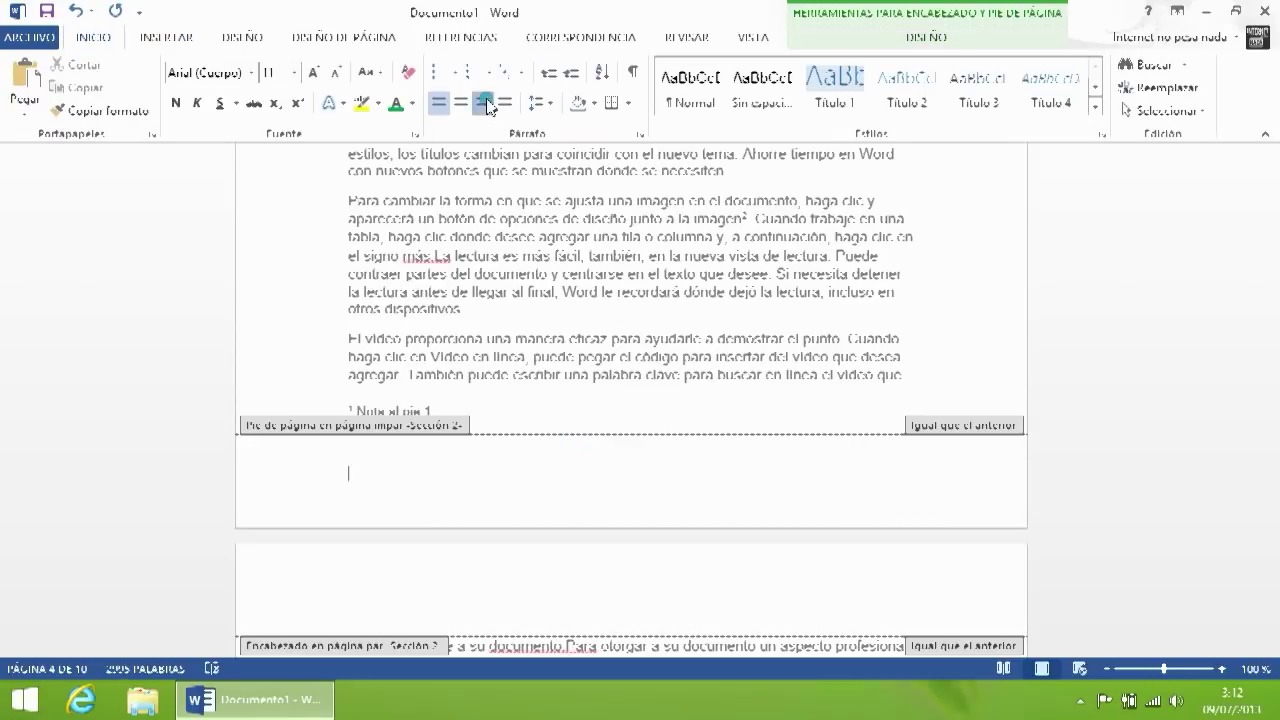
left_click(922, 40)
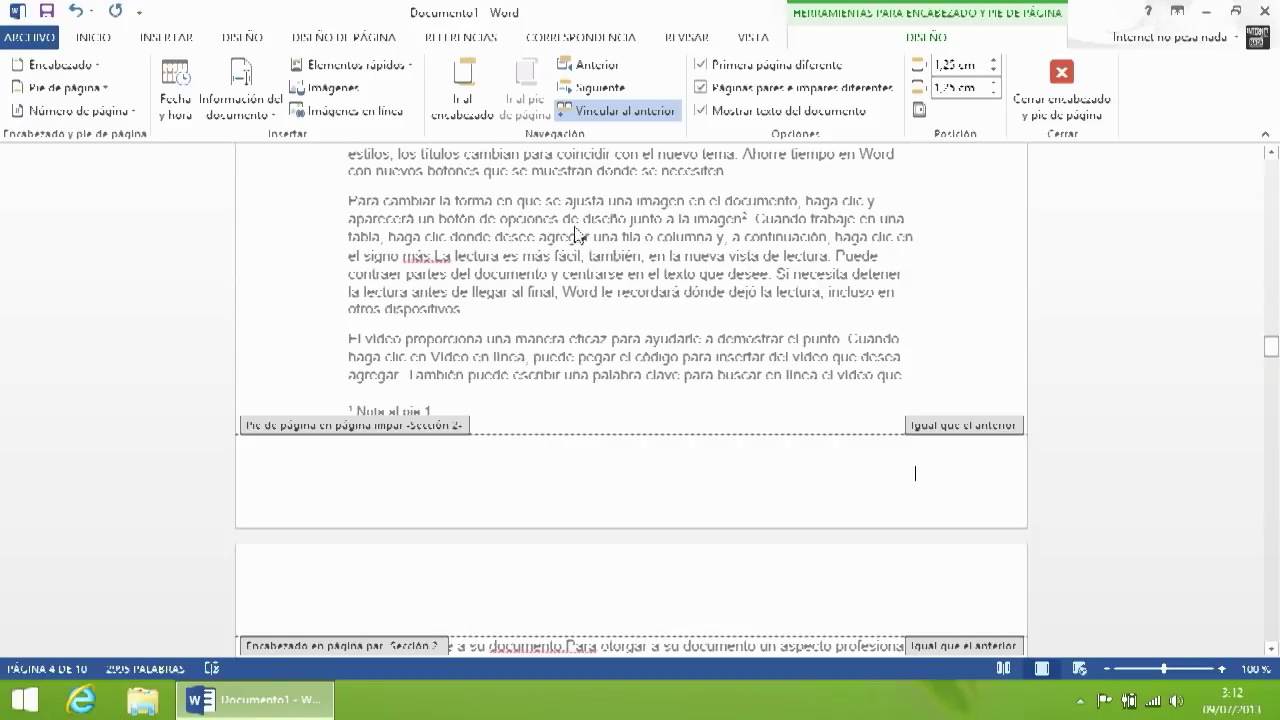
left_click(100, 88)
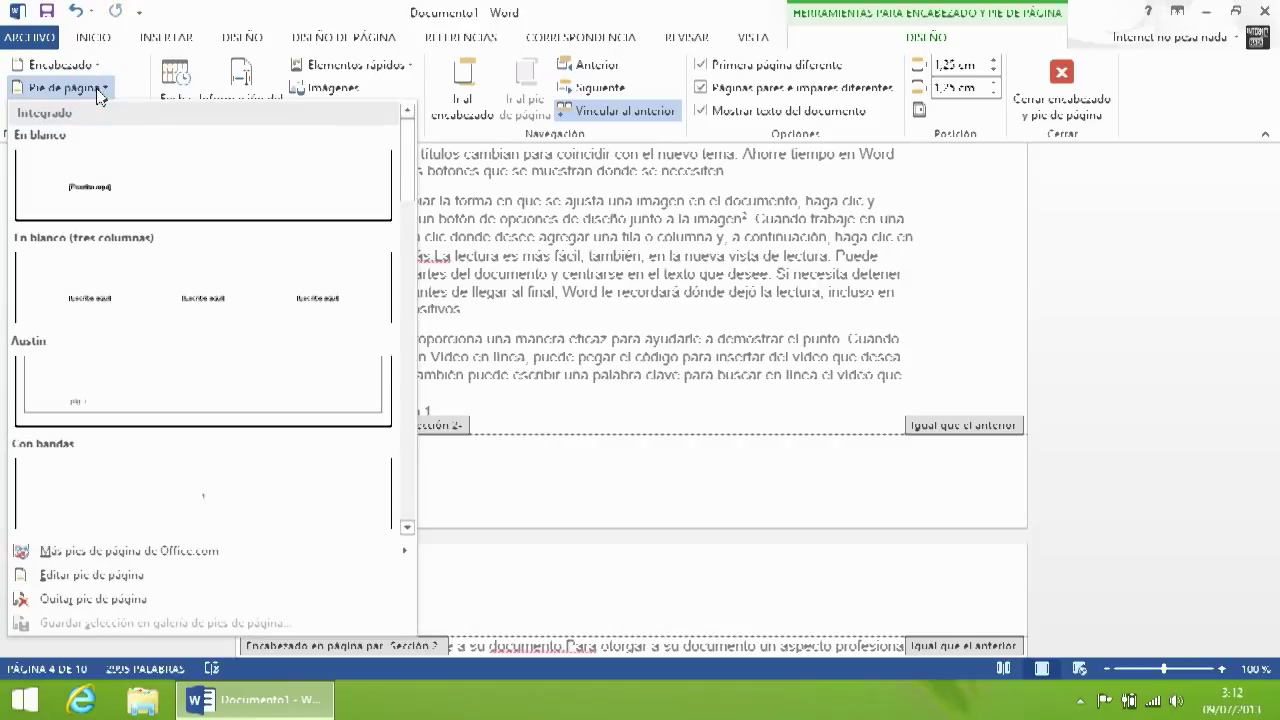
left_click(99, 93)
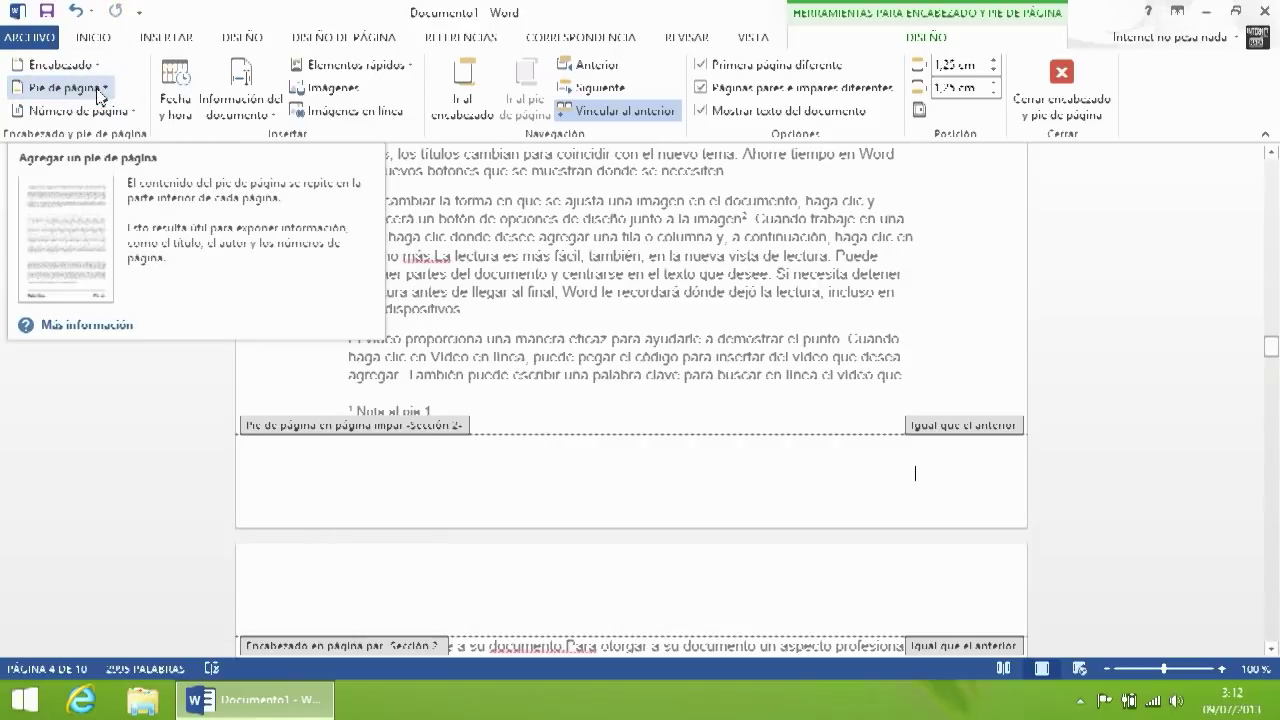
left_click(117, 114)
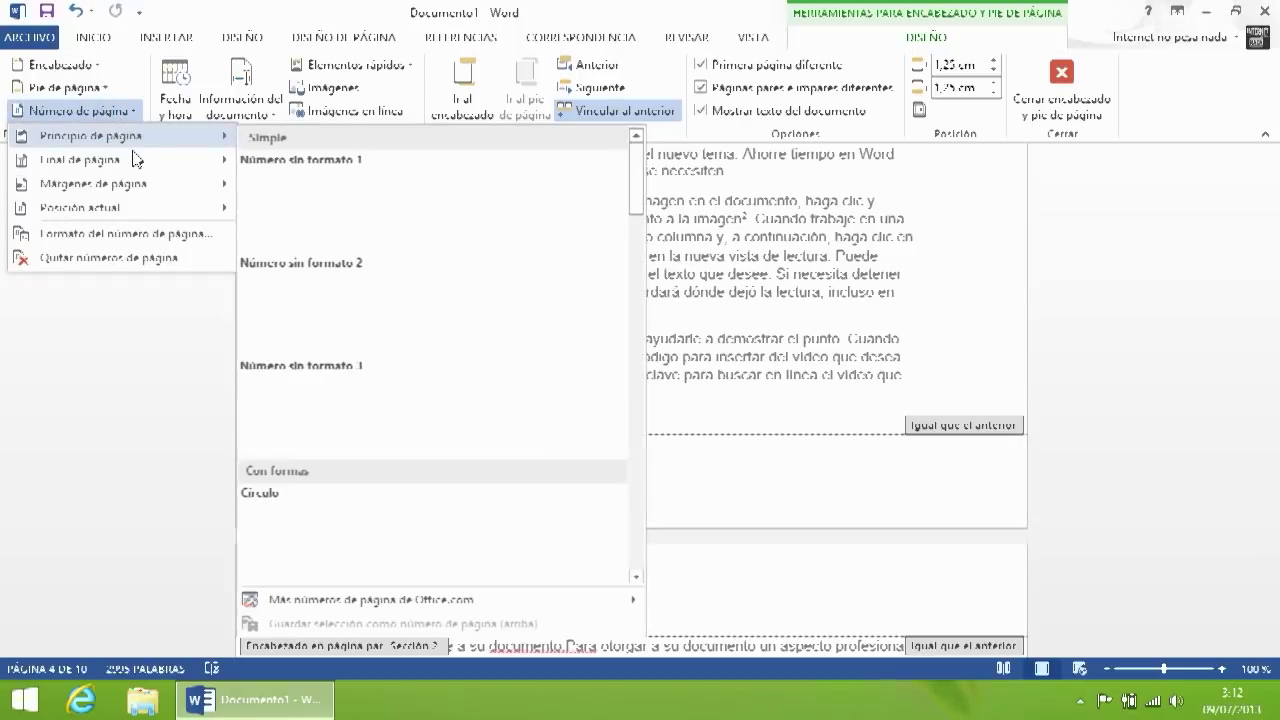
mouse_move(143, 163)
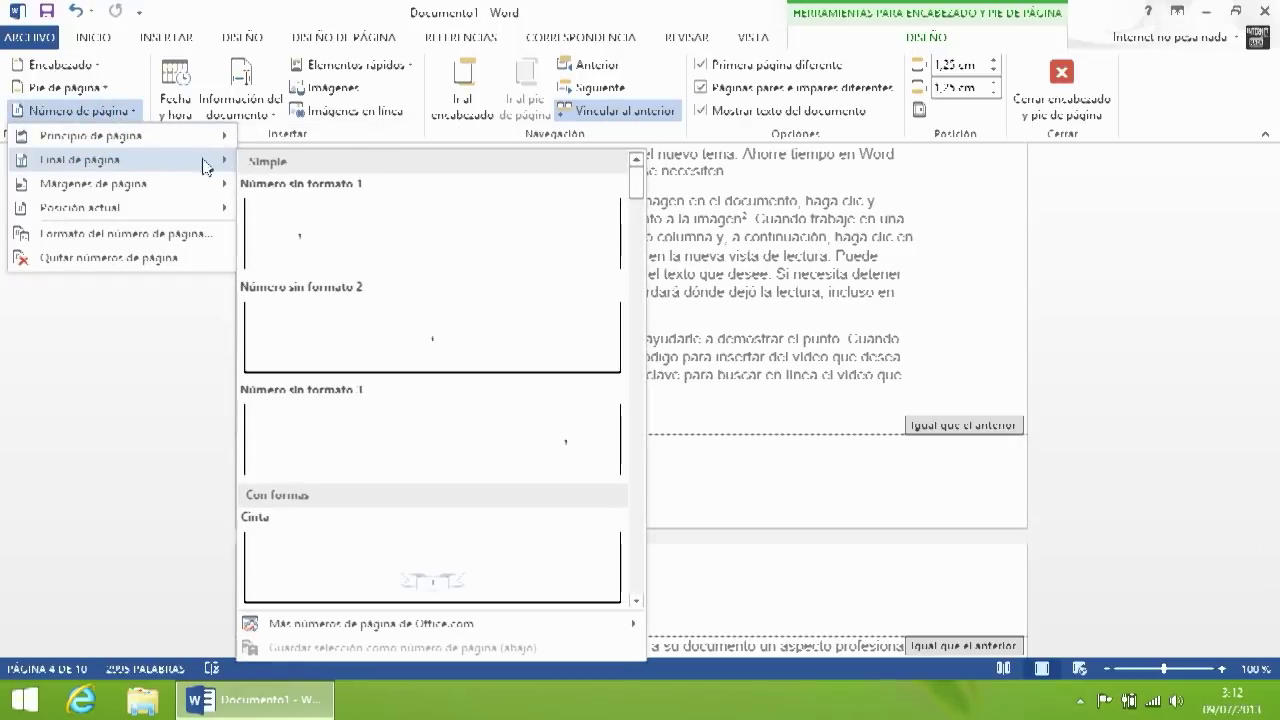
left_click(557, 419)
Step: Replace the placeholder in Sección 2's first-page footer with the "Número sin formato 1" page number
scroll(600, 423, "up", 10)
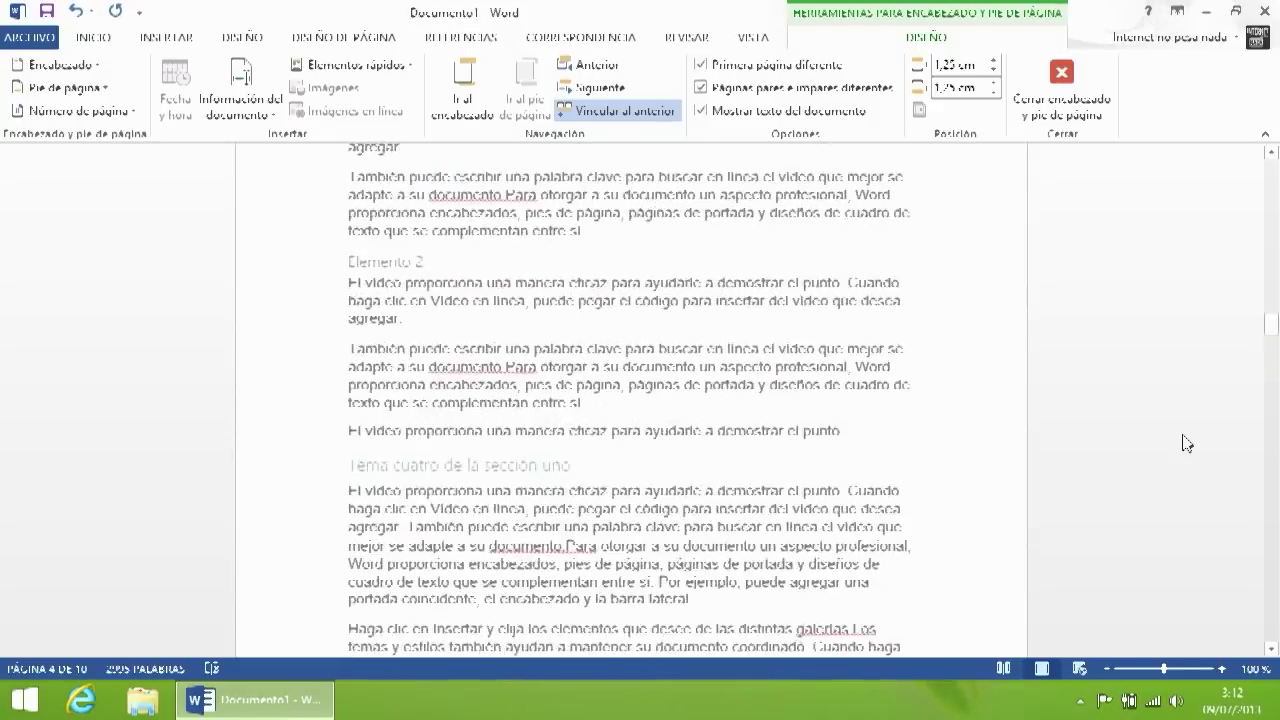
left_click(463, 287)
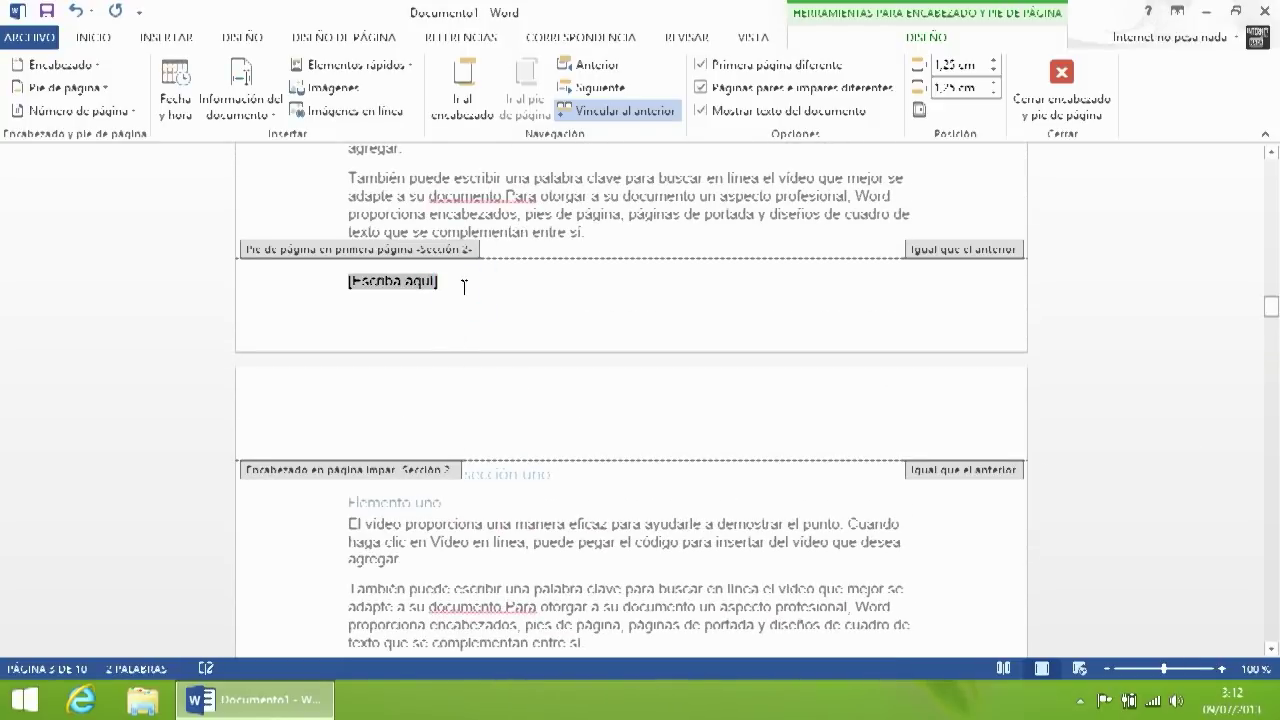
left_click(70, 111)
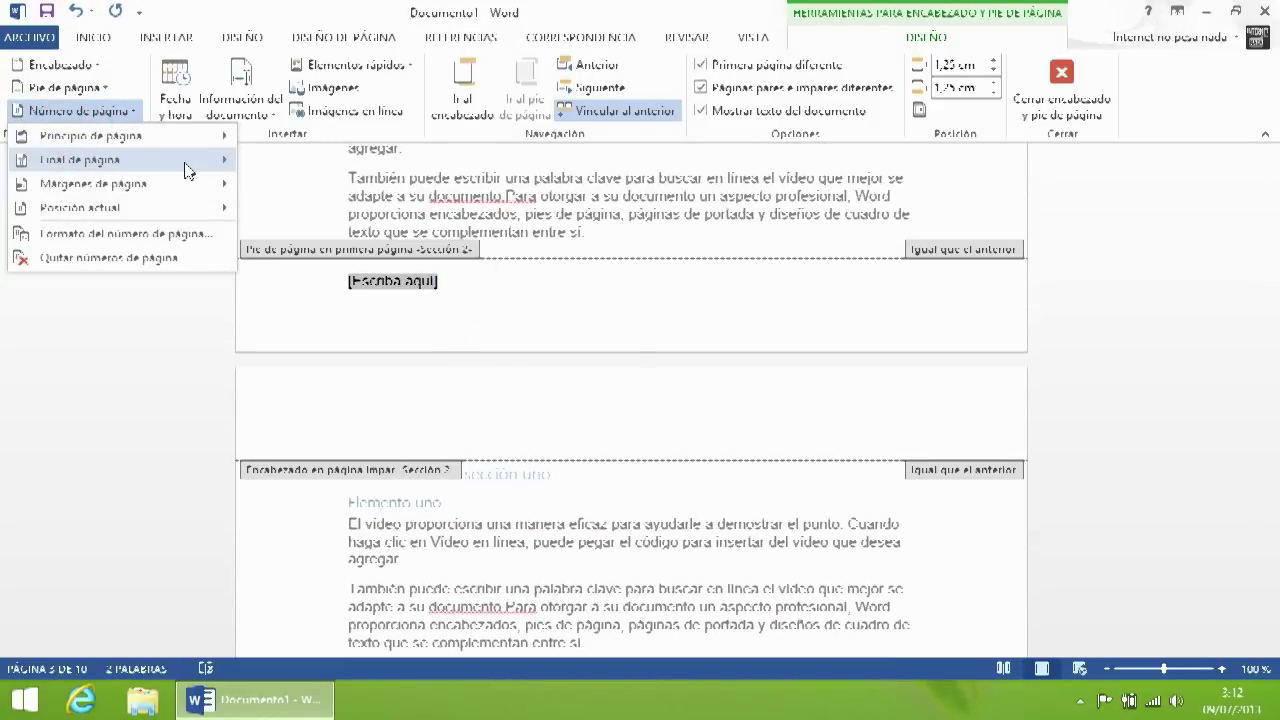
mouse_move(186, 171)
left_click(307, 193)
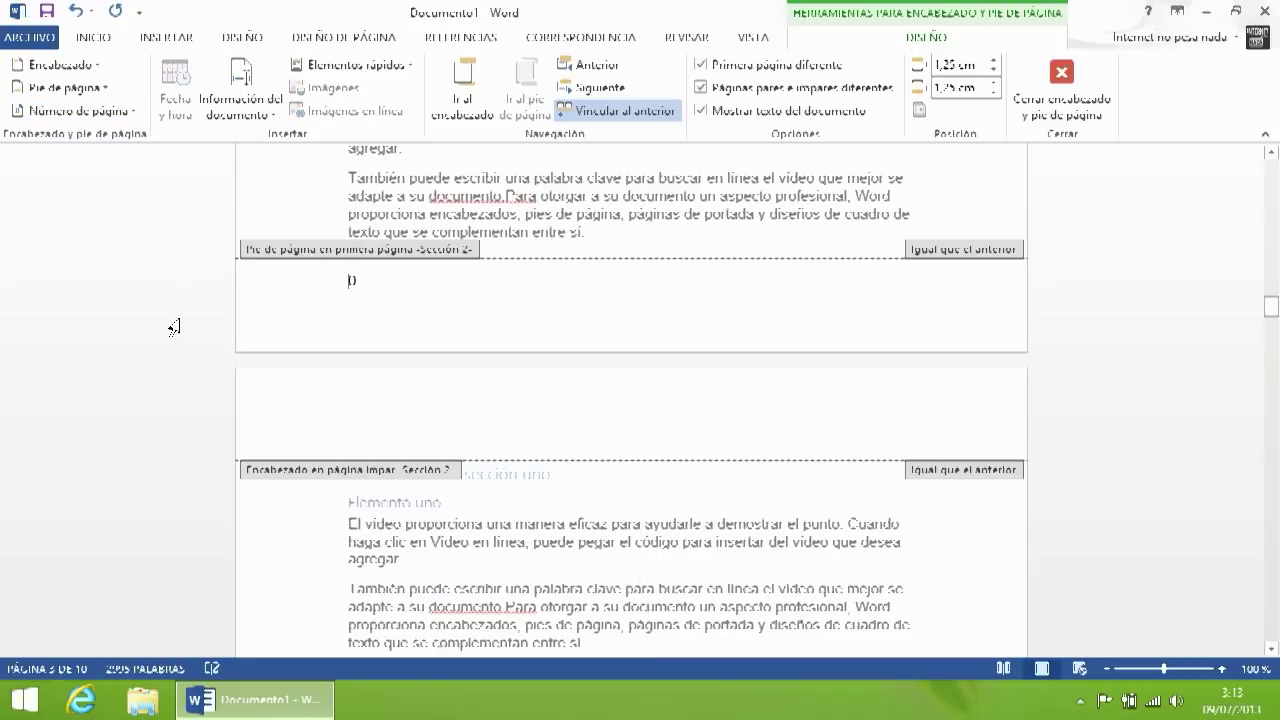
Step: Left-align the page number in the odd-page footer of Sección 1, on the table of contents page
left_click(1272, 292)
left_click_drag(1272, 292, 1272, 261)
double_click(910, 220)
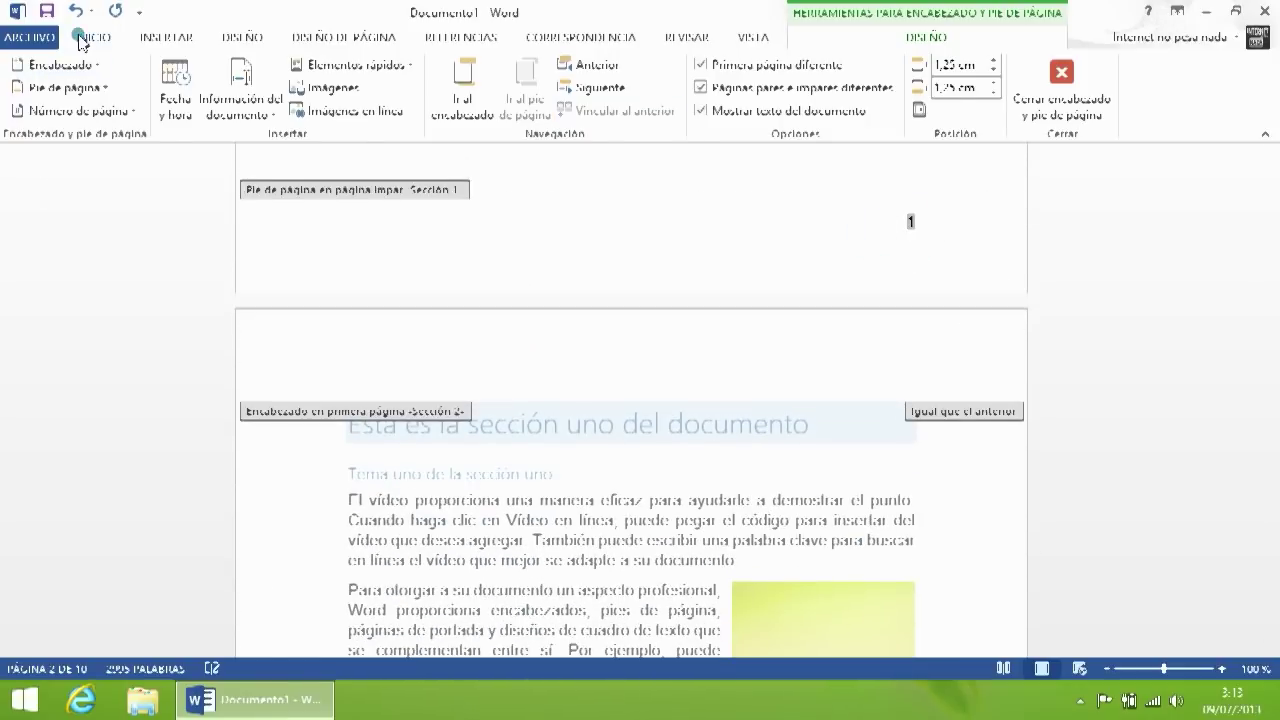
left_click(92, 37)
left_click(439, 102)
Step: Right-align the page number in Sección 2's first-page footer, check the contents page footer and close footer editing
scroll(500, 340, "down", 8)
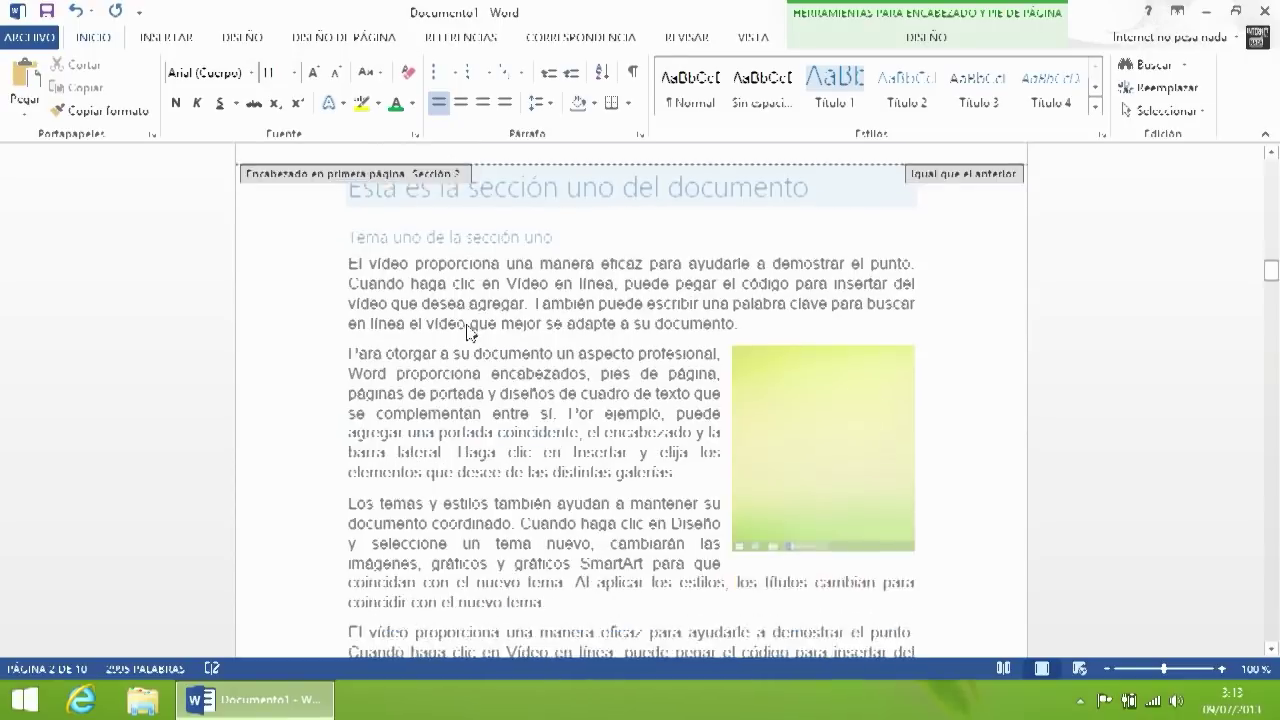
scroll(524, 346, "down", 4)
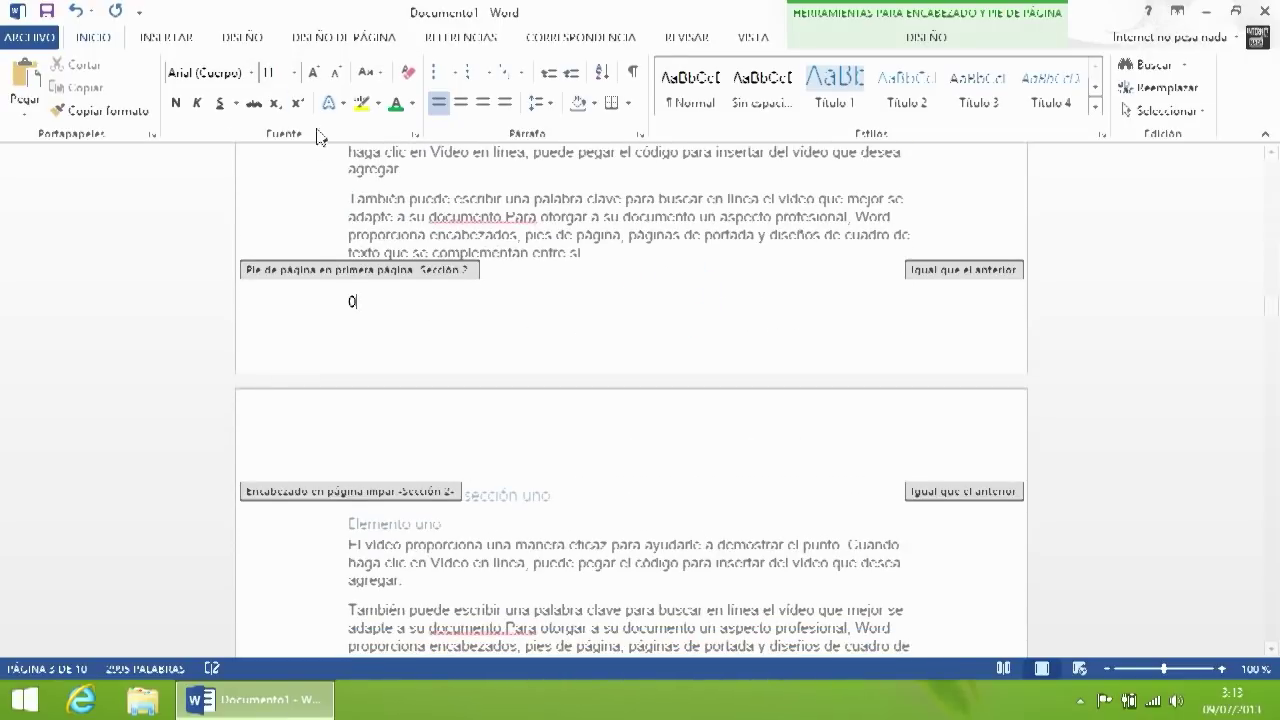
left_click(484, 104)
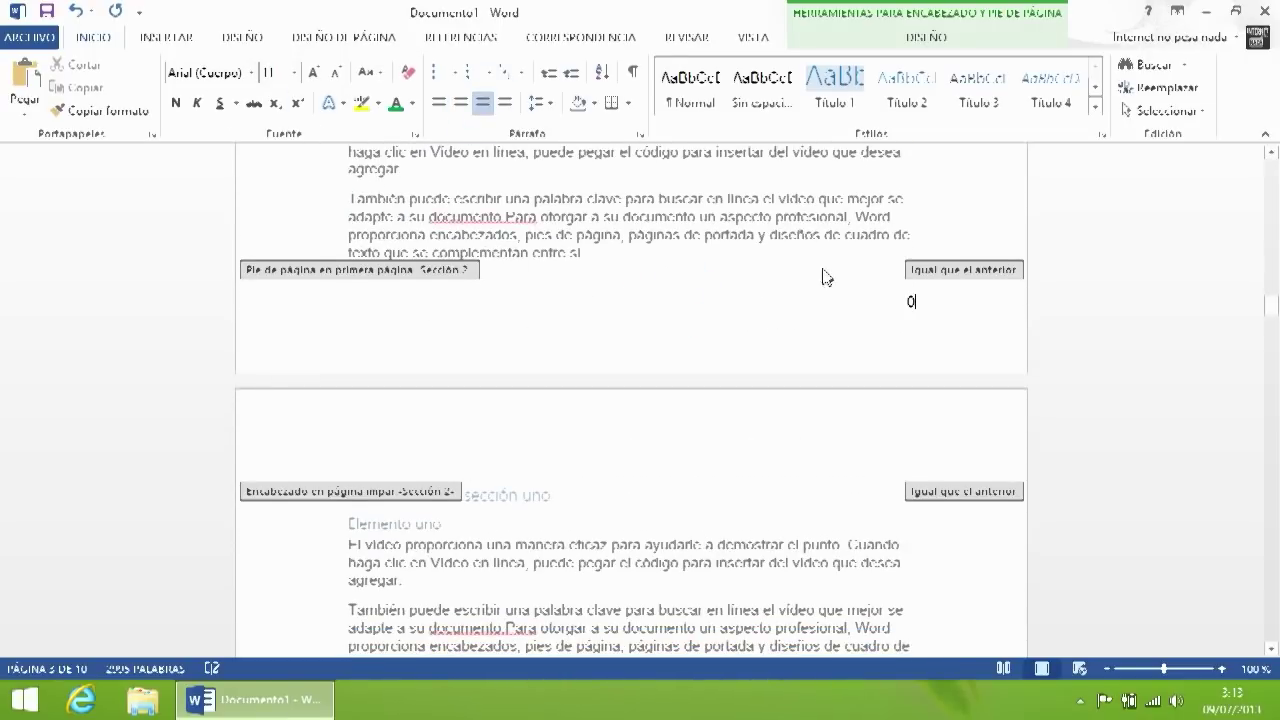
scroll(766, 360, "up", 12)
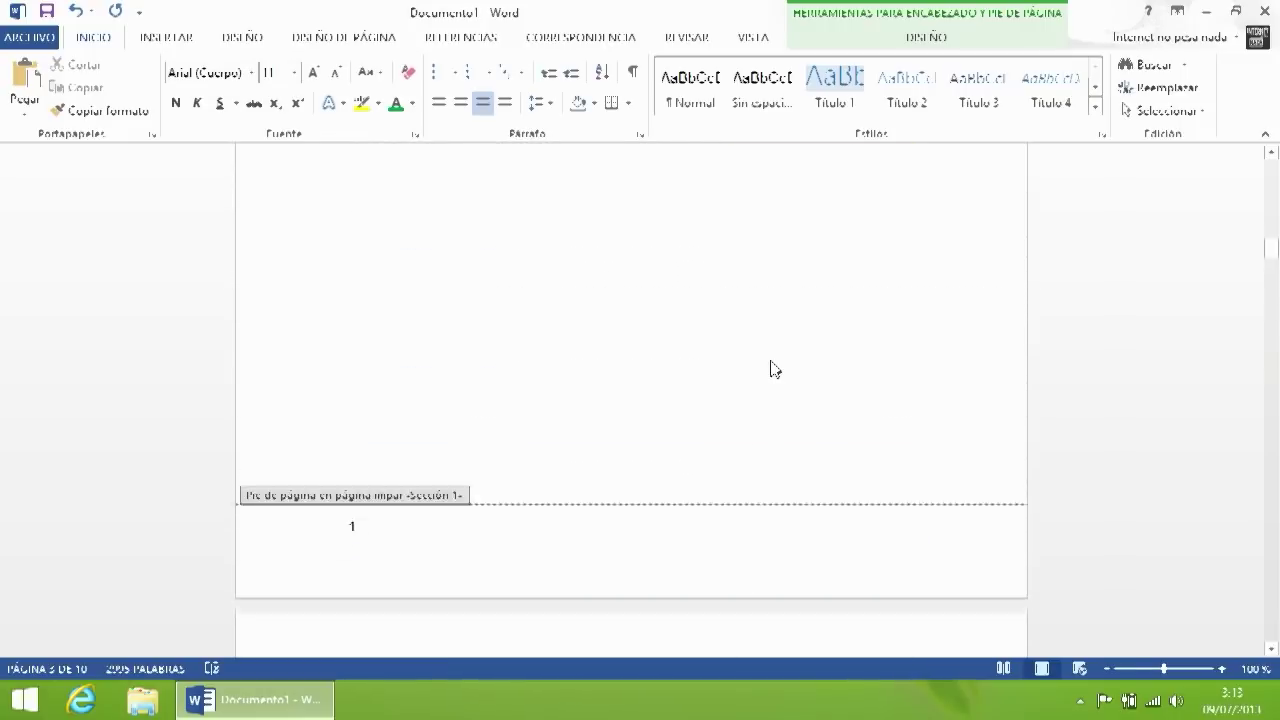
scroll(380, 530, "down", 1)
left_click(386, 463)
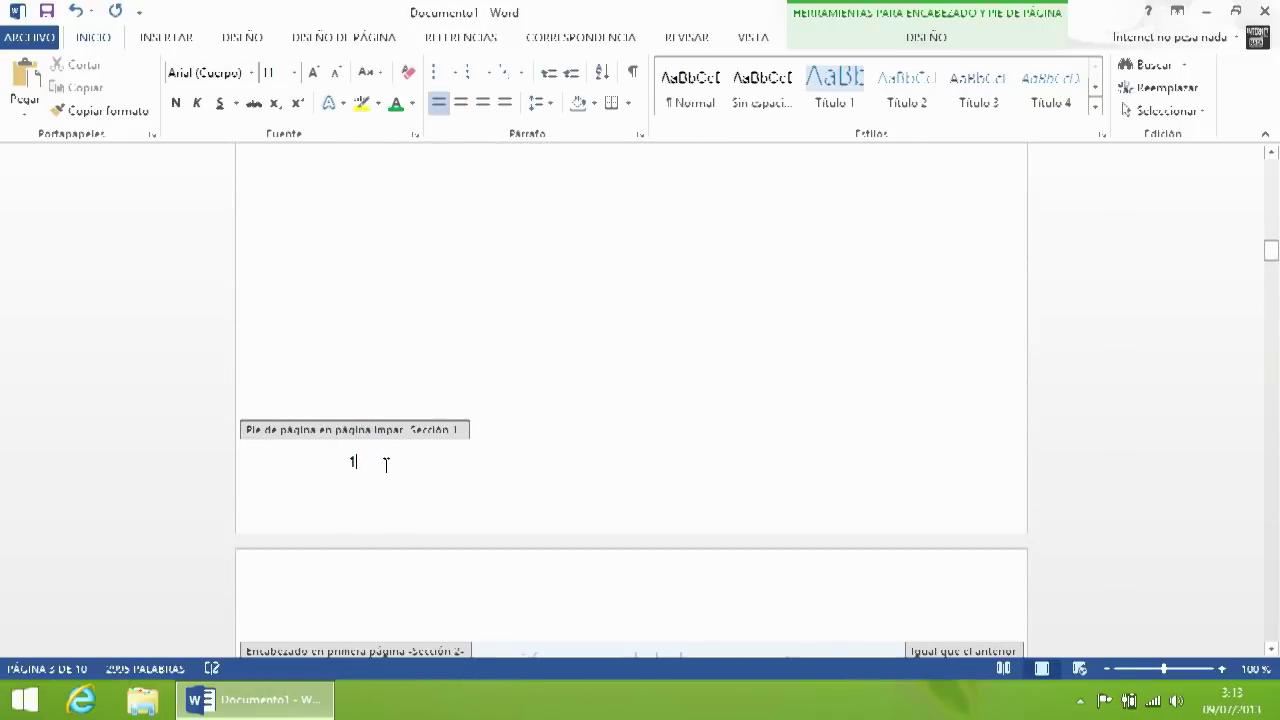
left_click(927, 36)
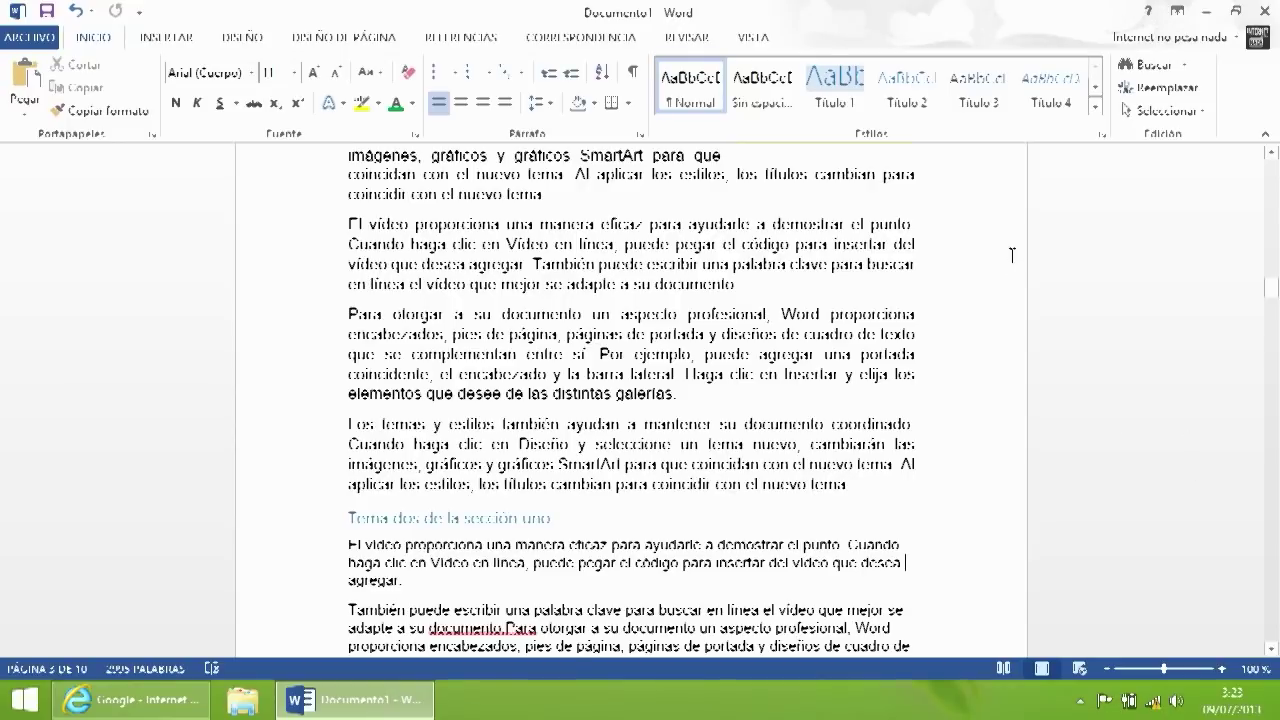
Step: Set the page number format in Sección 2's first-page footer to continue from the previous section
scroll(960, 255, "down", 5)
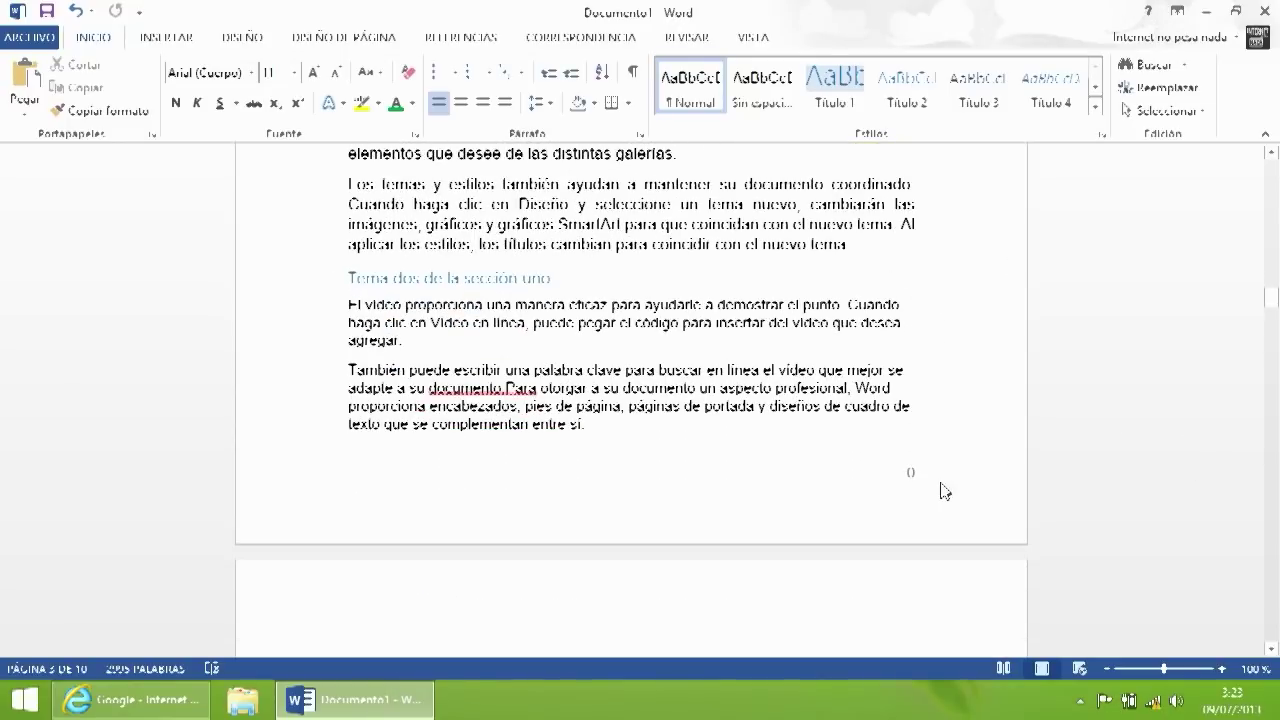
double_click(856, 486)
right_click(889, 477)
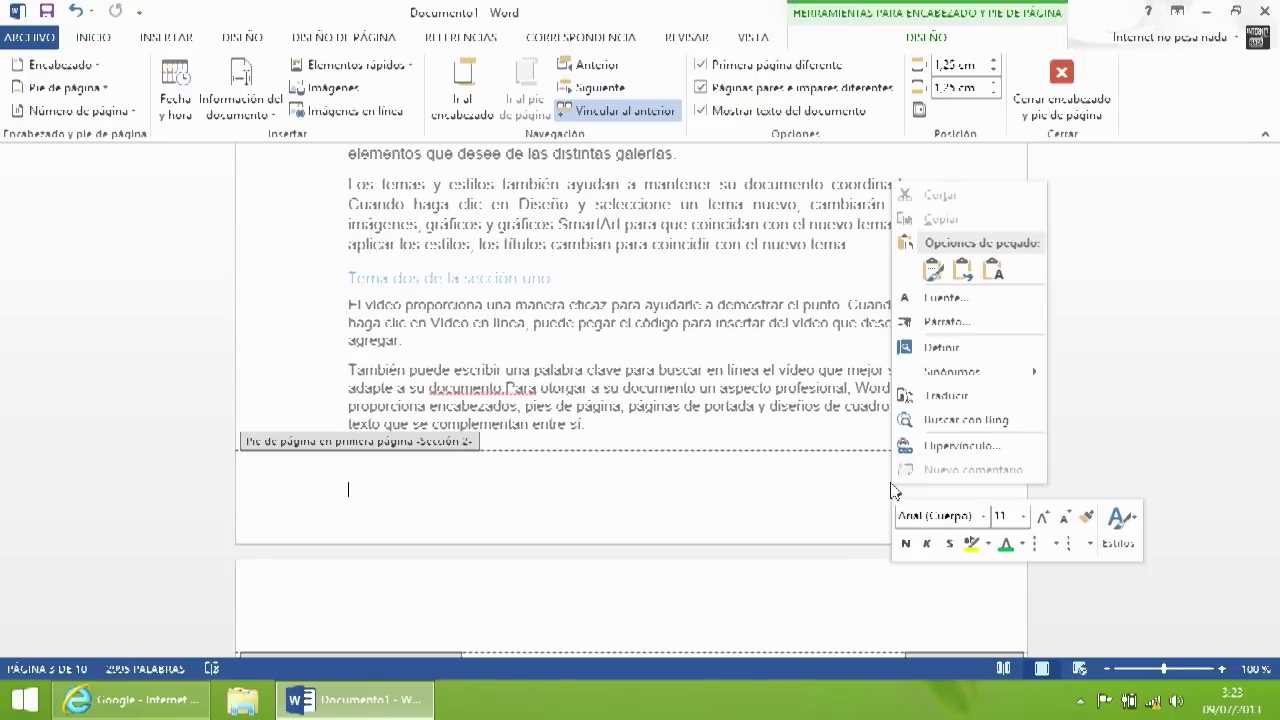
left_click(885, 485)
right_click(908, 470)
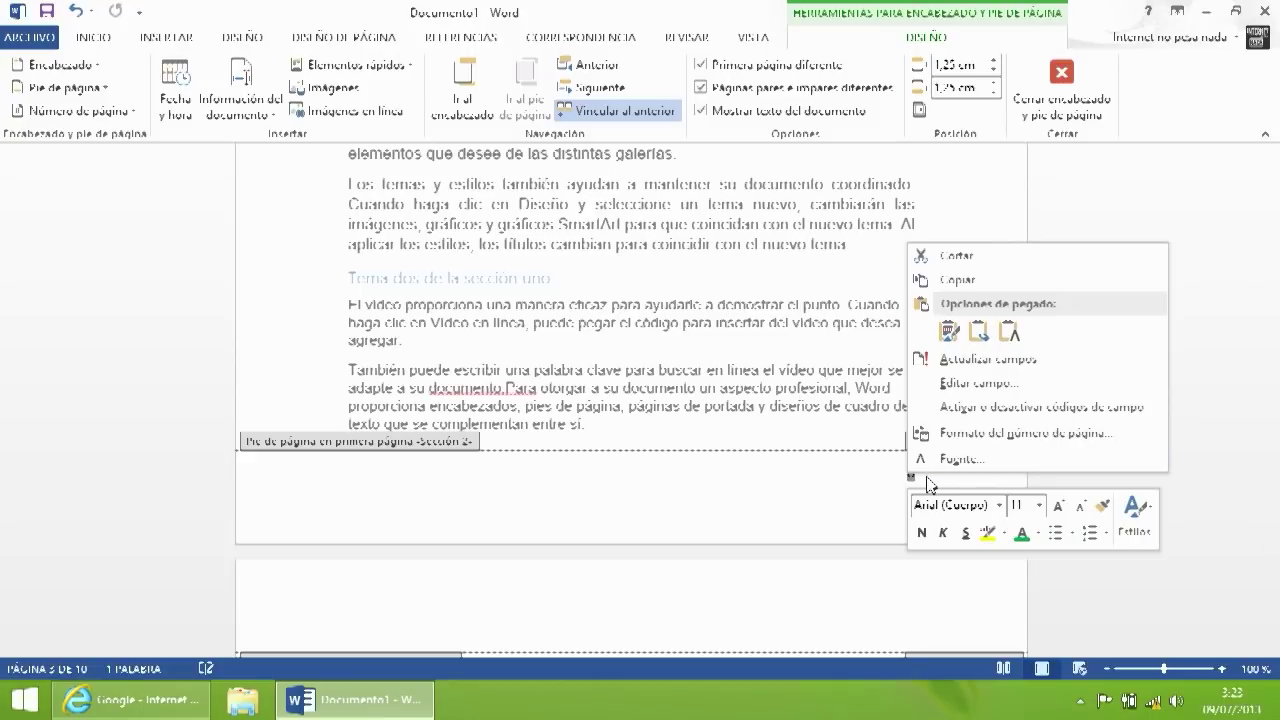
left_click(996, 433)
left_click(631, 408)
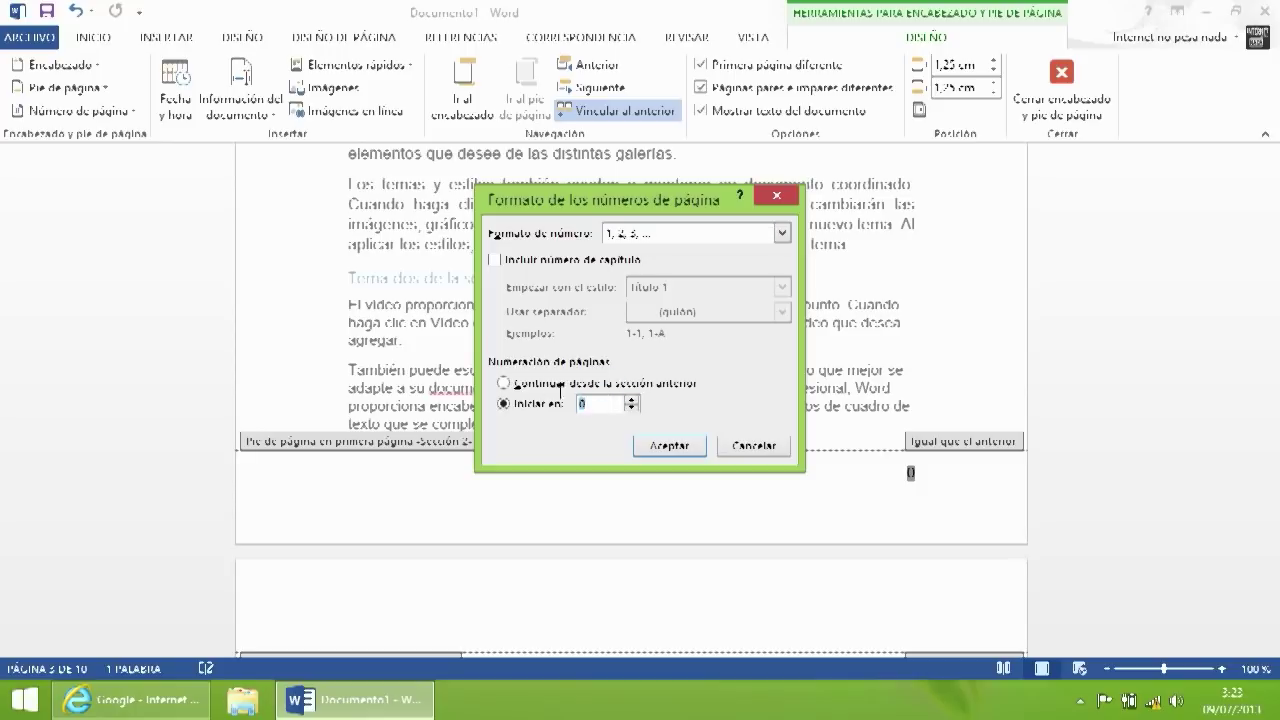
key("Return")
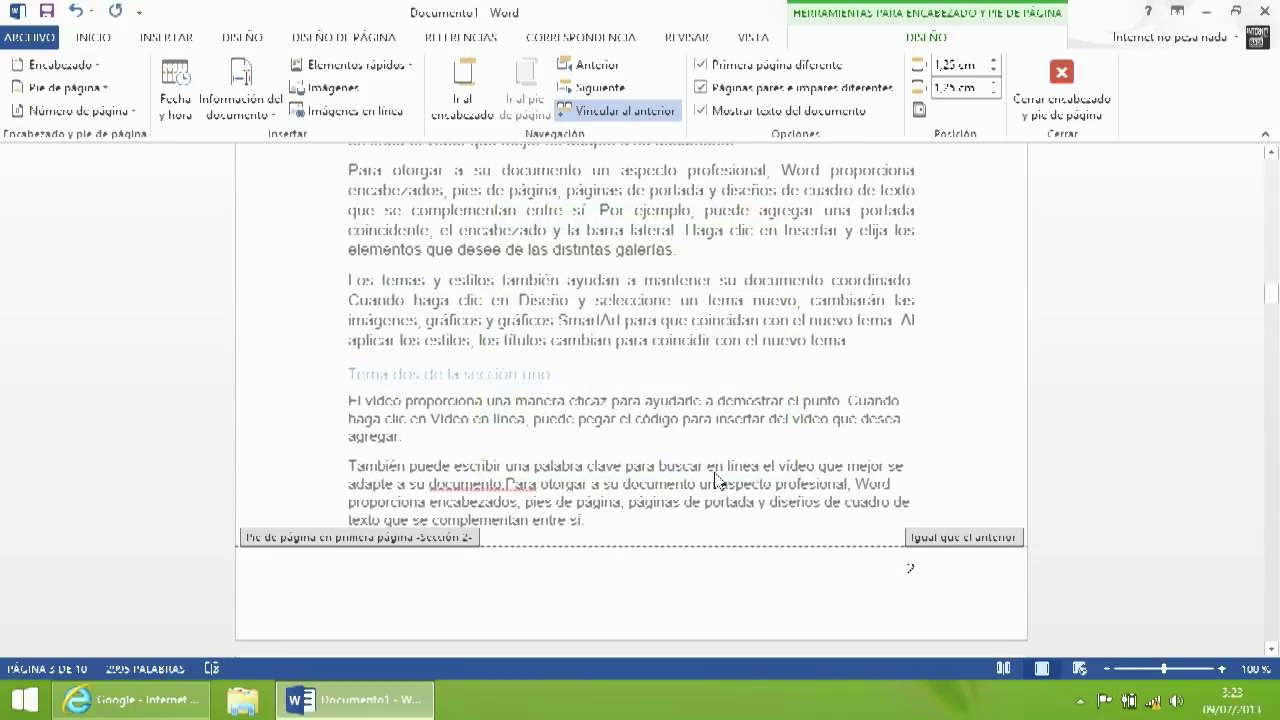
Step: Review the footer page numbers from the first page of section one through the bibliography page
scroll(716, 480, "down", 10)
scroll(771, 408, "up", 6)
scroll(760, 380, "down", 15)
scroll(717, 325, "down", 20)
scroll(810, 352, "down", 15)
scroll(824, 341, "down", 15)
scroll(826, 349, "down", 12)
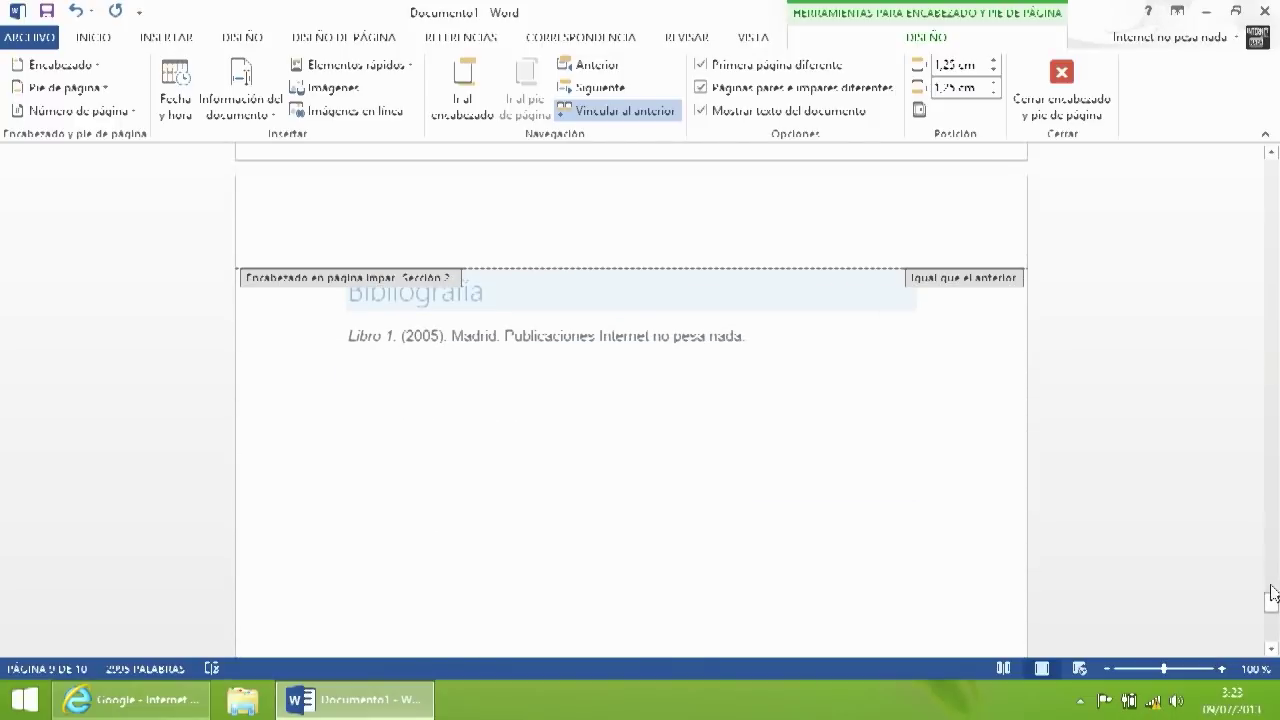
Step: Leave footer editing and update only the page numbers in the table of contents
mouse_move(1272, 618)
left_mouse_down()
mouse_move(1264, 200)
mouse_move(1266, 214)
left_mouse_up()
double_click(446, 472)
left_click(455, 297)
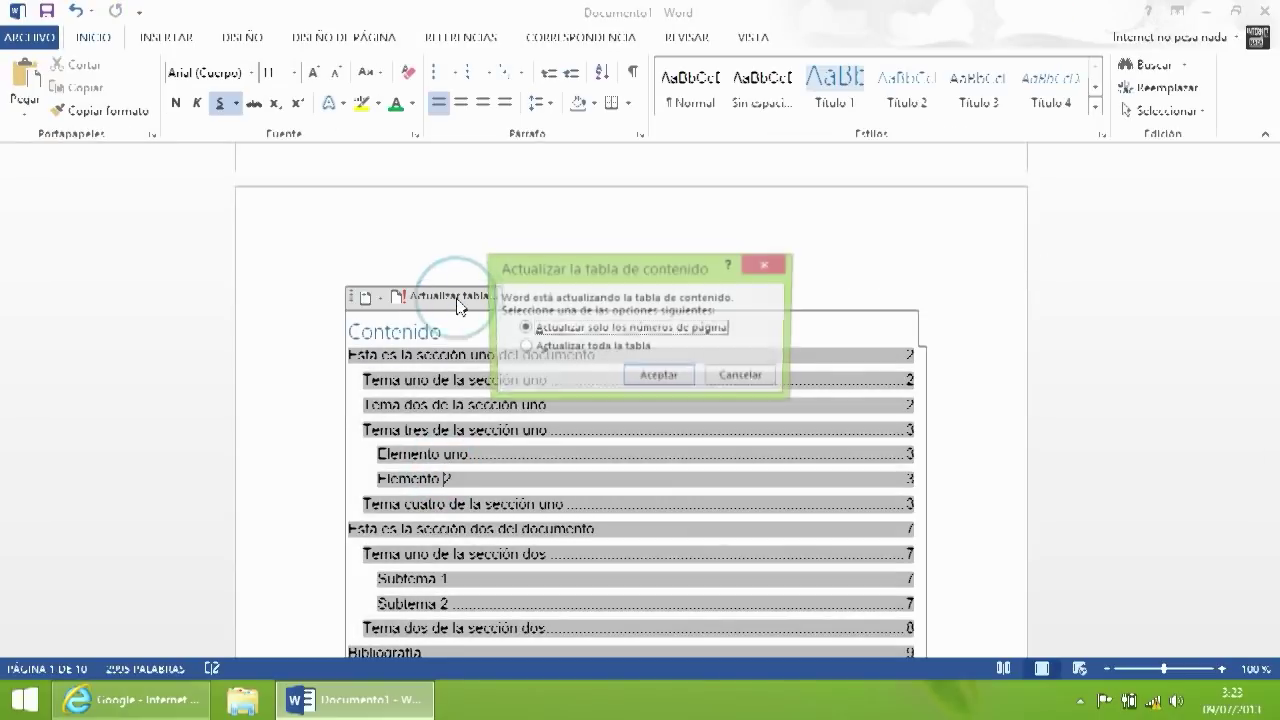
left_click(659, 377)
left_click(766, 209)
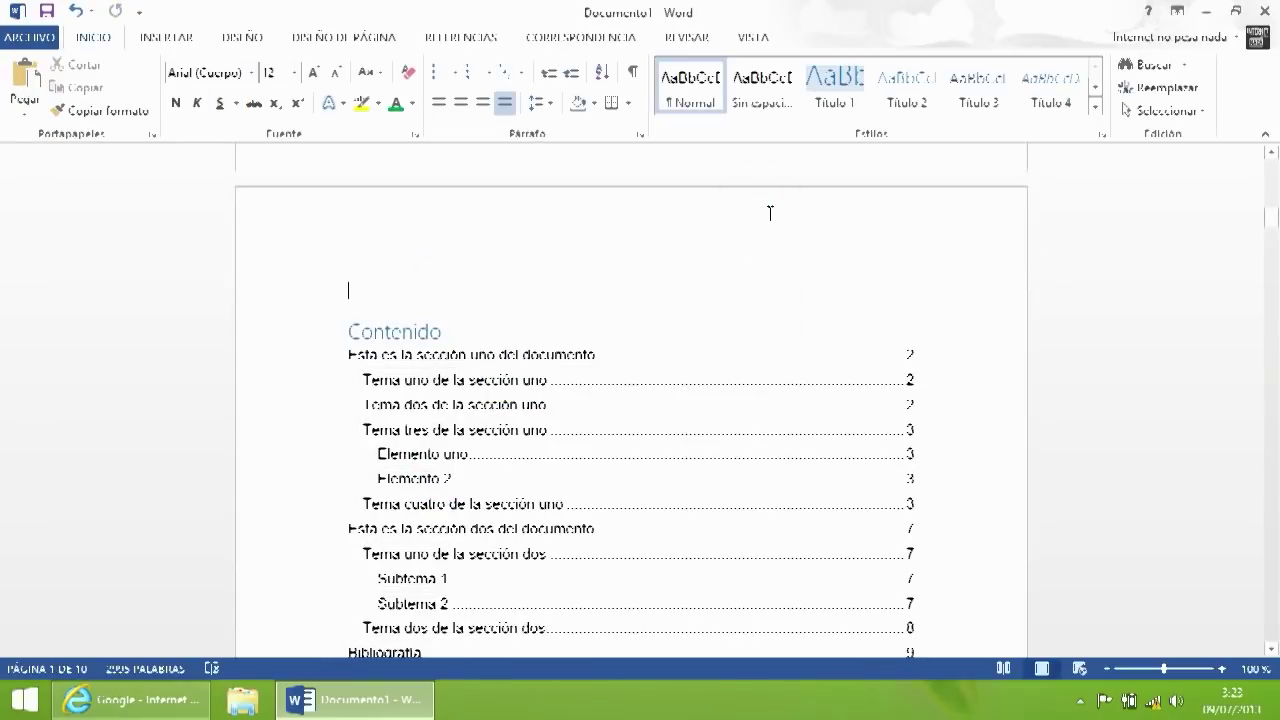
scroll(669, 357, "down", 4)
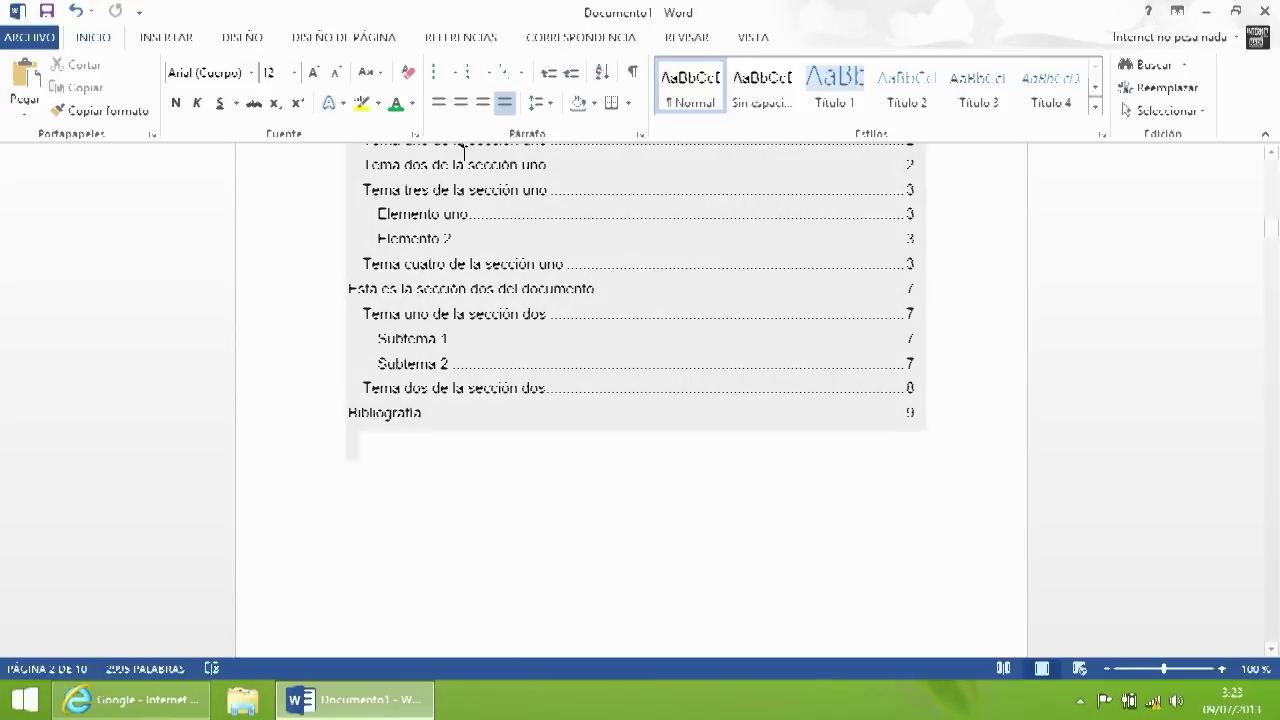